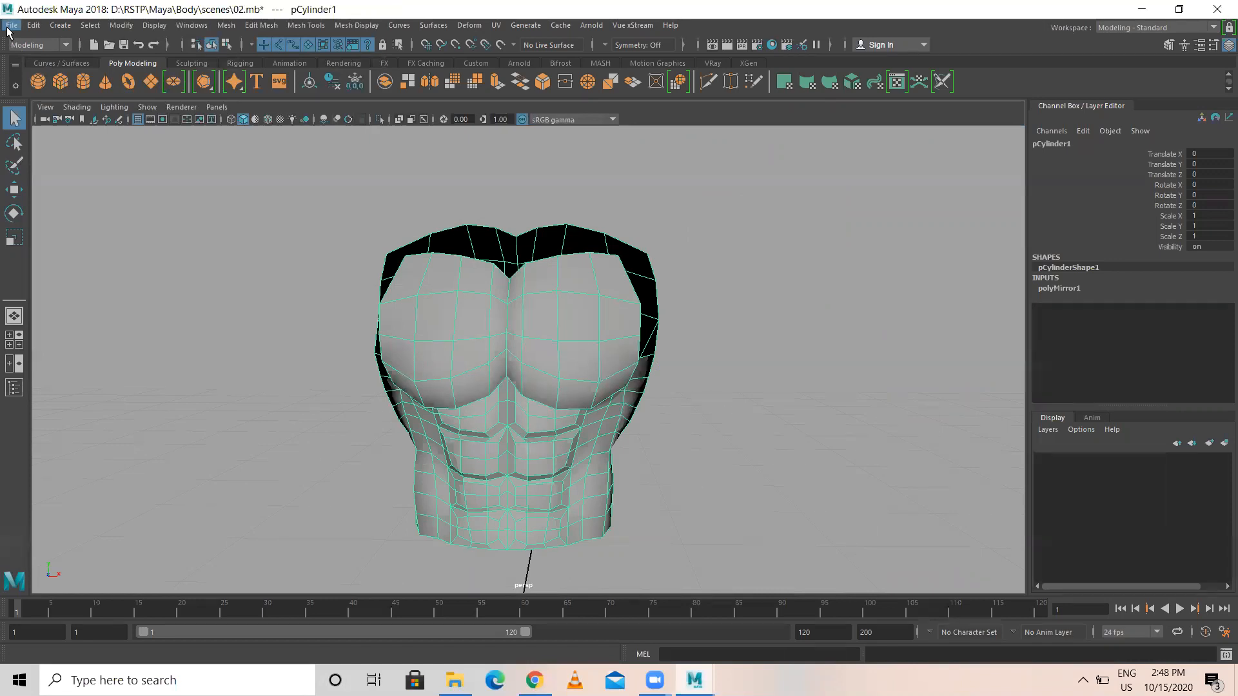
- Save the scene under the new name 03 in the project's scenes folder
left_click(12, 25)
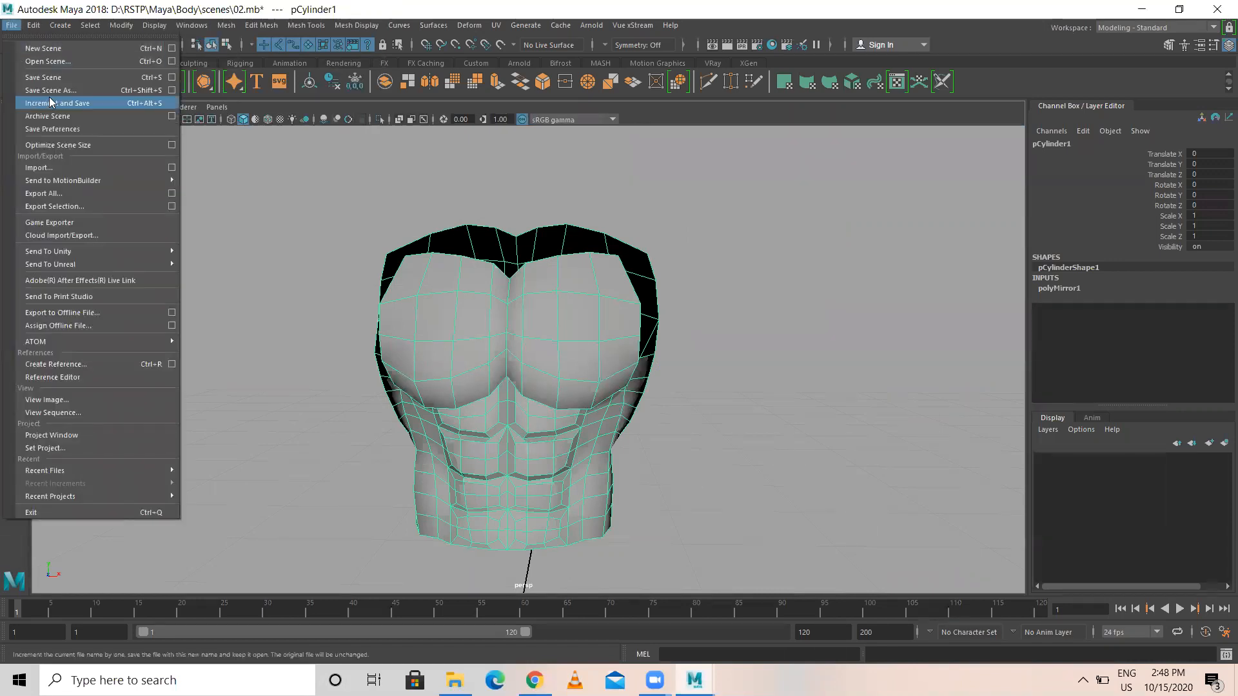
left_click(50, 91)
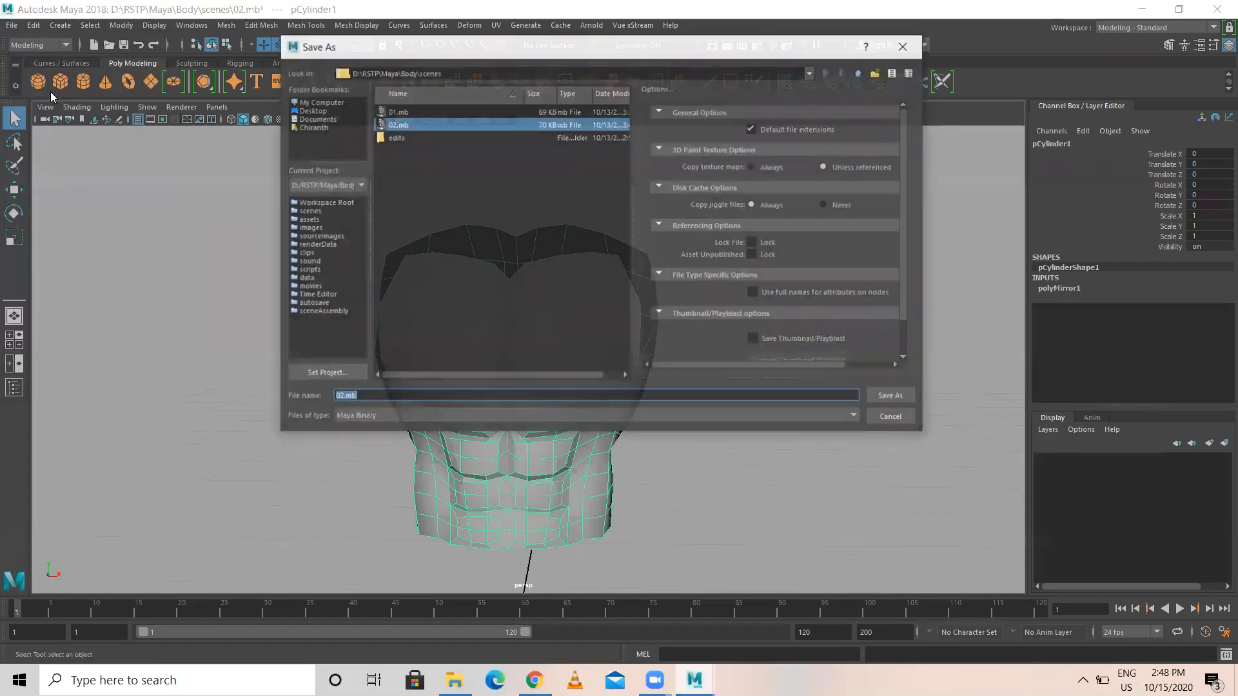
type("03")
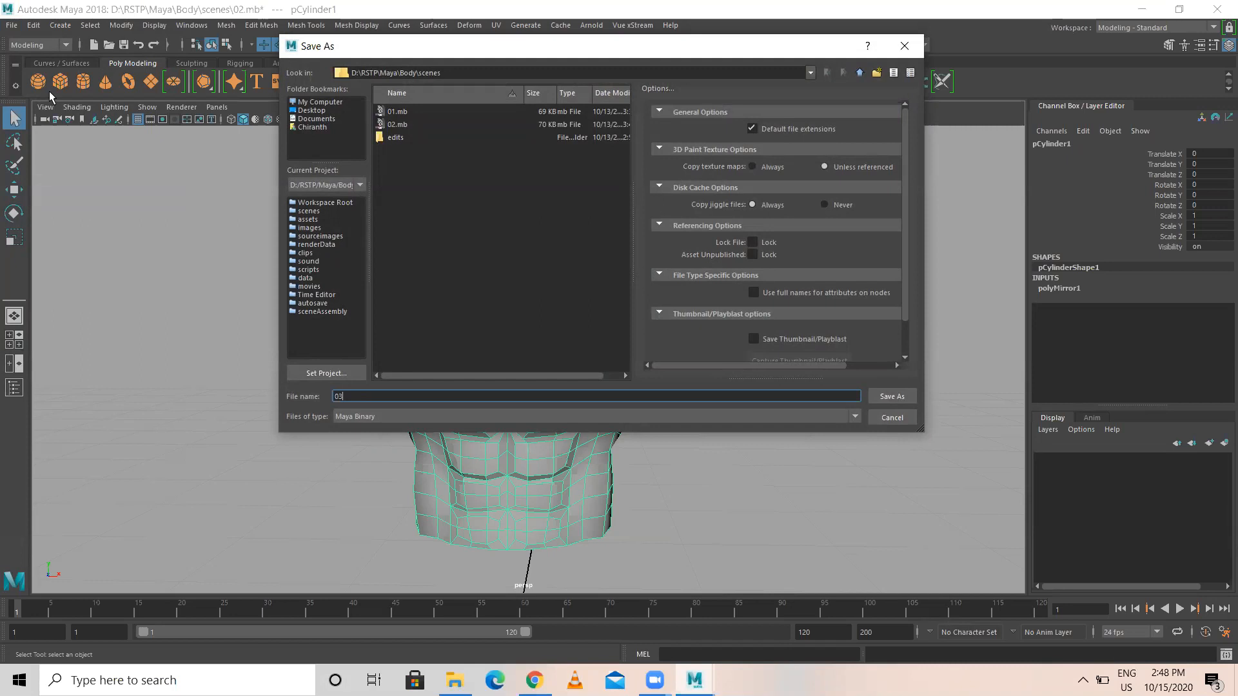
key("Return")
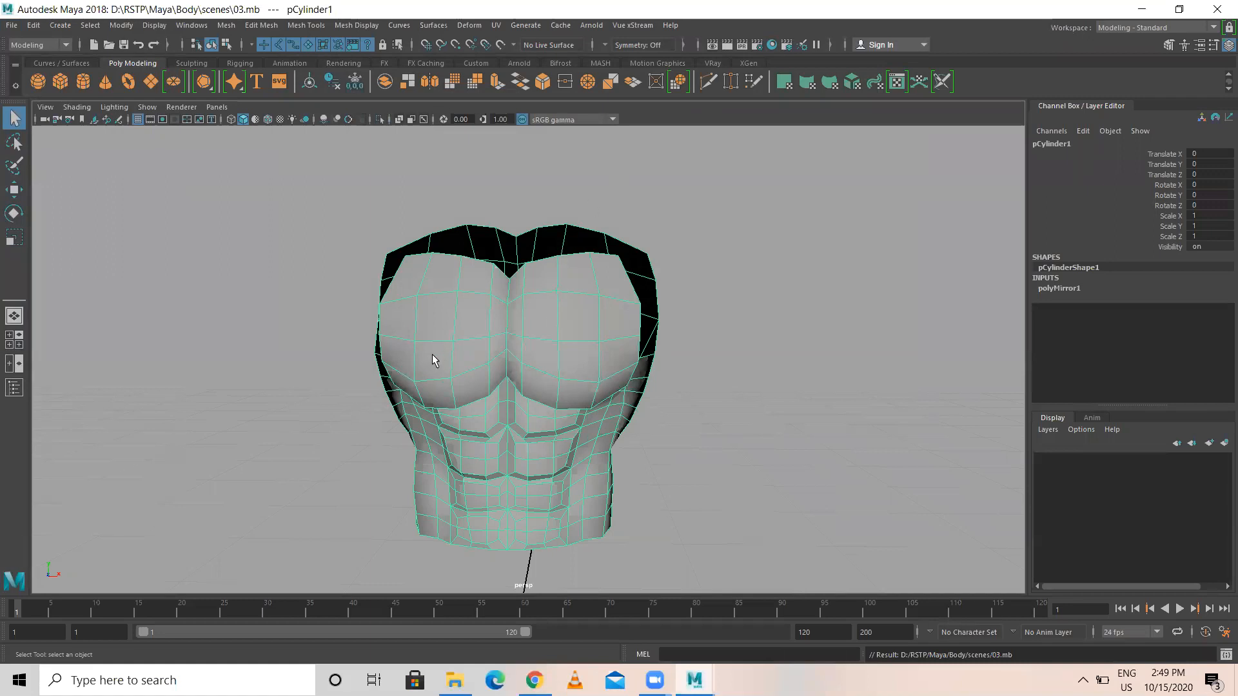
- Delete all torso faces left of the centre line as seen in the front view, keeping only the other half
key("space")
key("space")
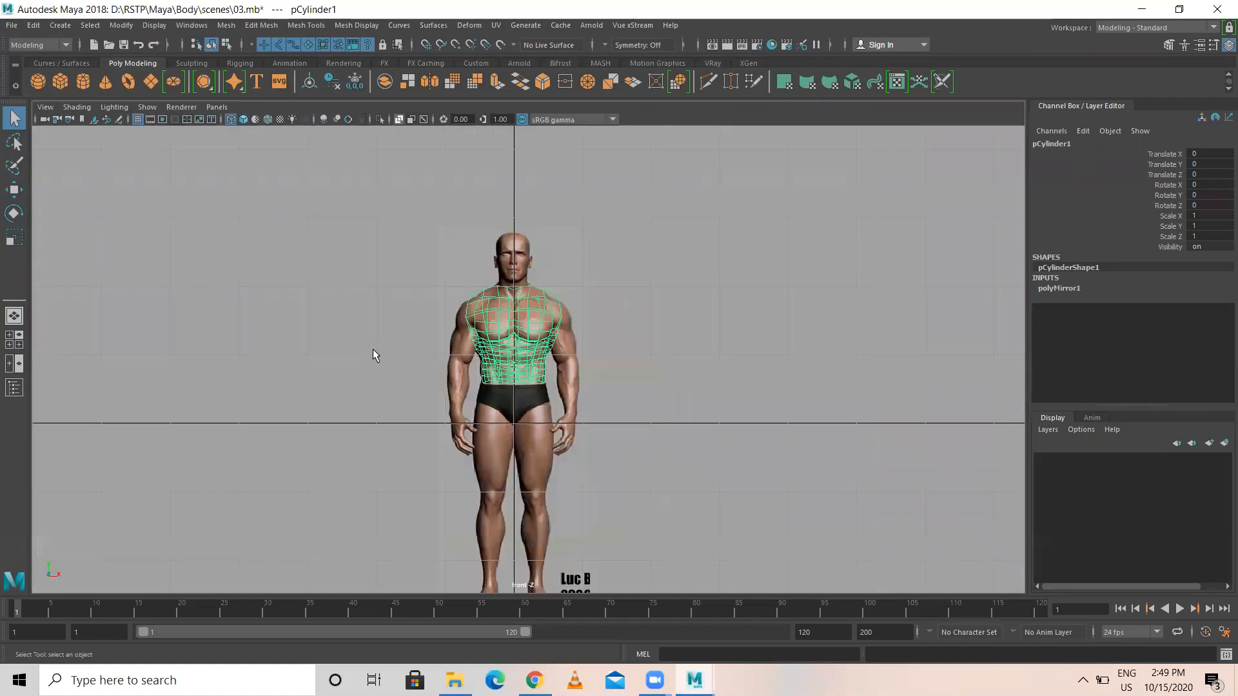
scroll(453, 351, "up", 2)
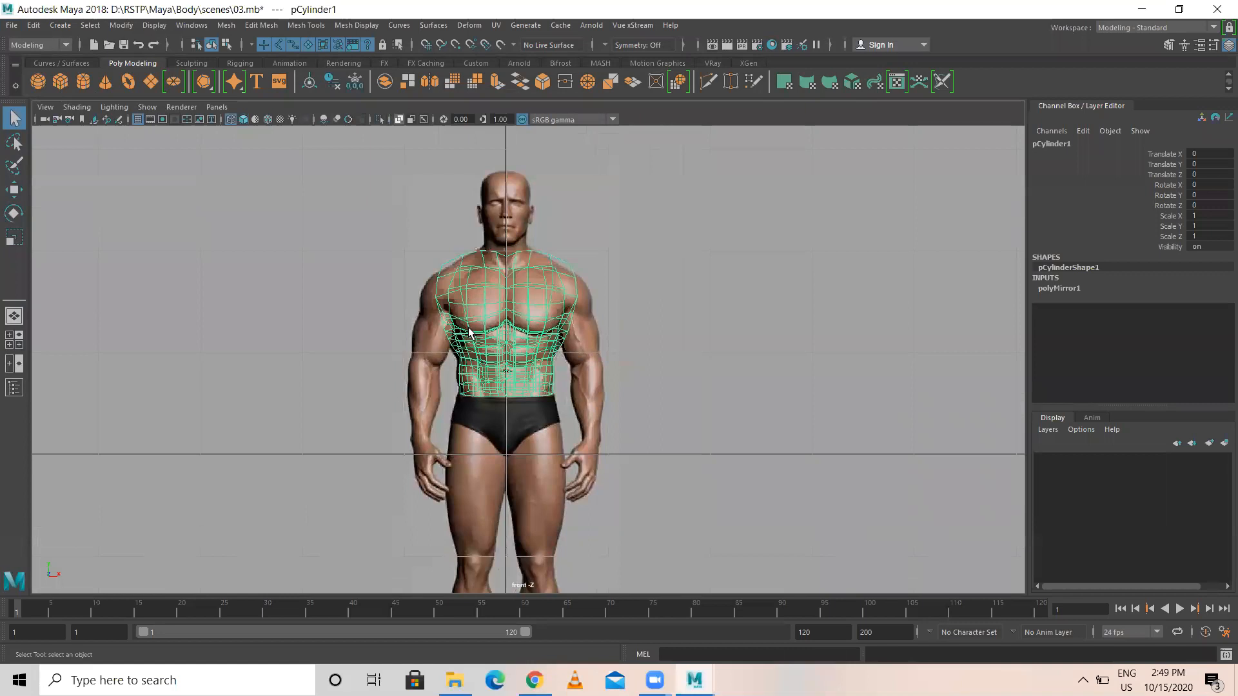
right_click(471, 319)
left_click(359, 280)
right_click_drag(450, 262, 450, 299)
left_click_drag(378, 205, 504, 475)
scroll(518, 420, "up", 3)
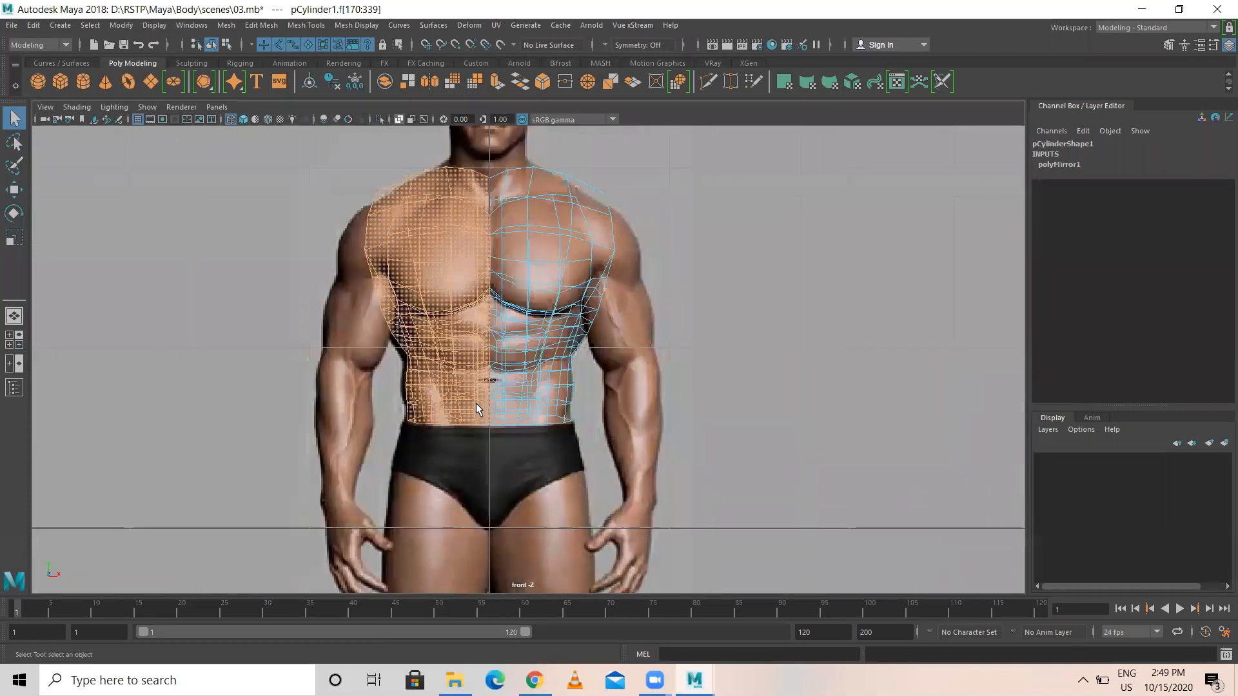
scroll(465, 433, "up", 3)
middle_click_drag(482, 242, 492, 274, "alt")
middle_click_drag(522, 340, 526, 373, "alt")
key("5")
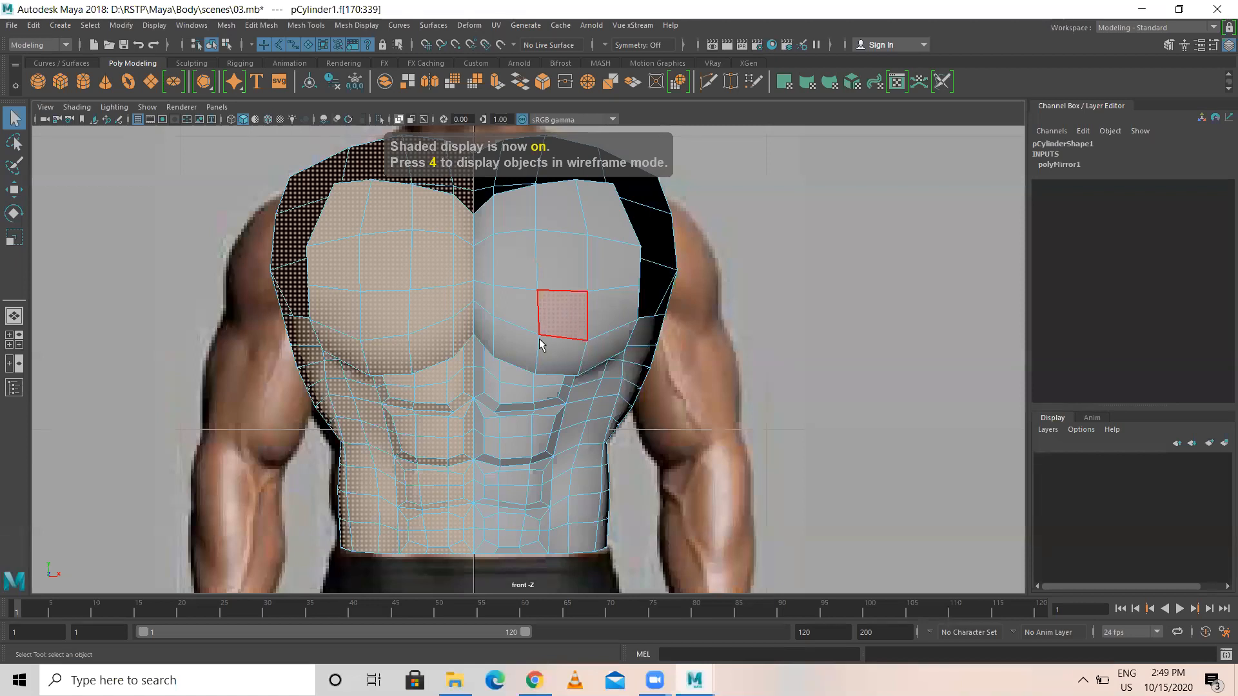
key("4")
key("ctrl+z")
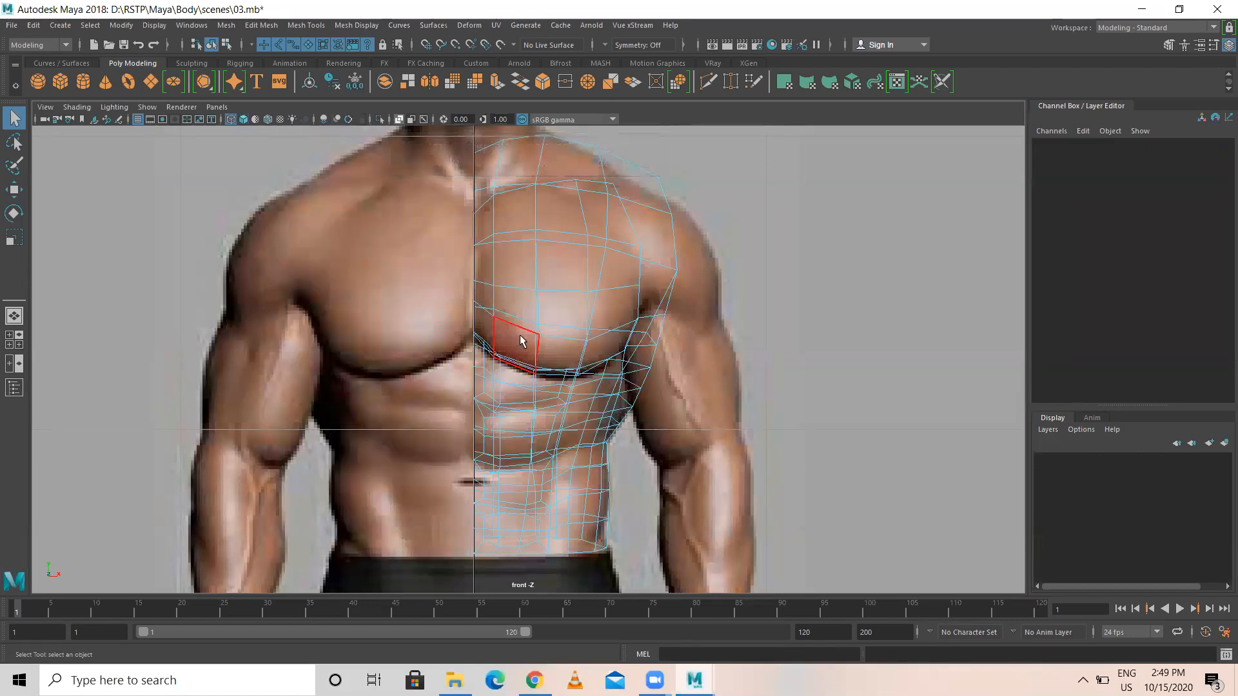
- Return the remaining half torso to object mode in the perspective view and save the scene
key("space")
left_click_drag(696, 284, 749, 281, "alt")
key("space")
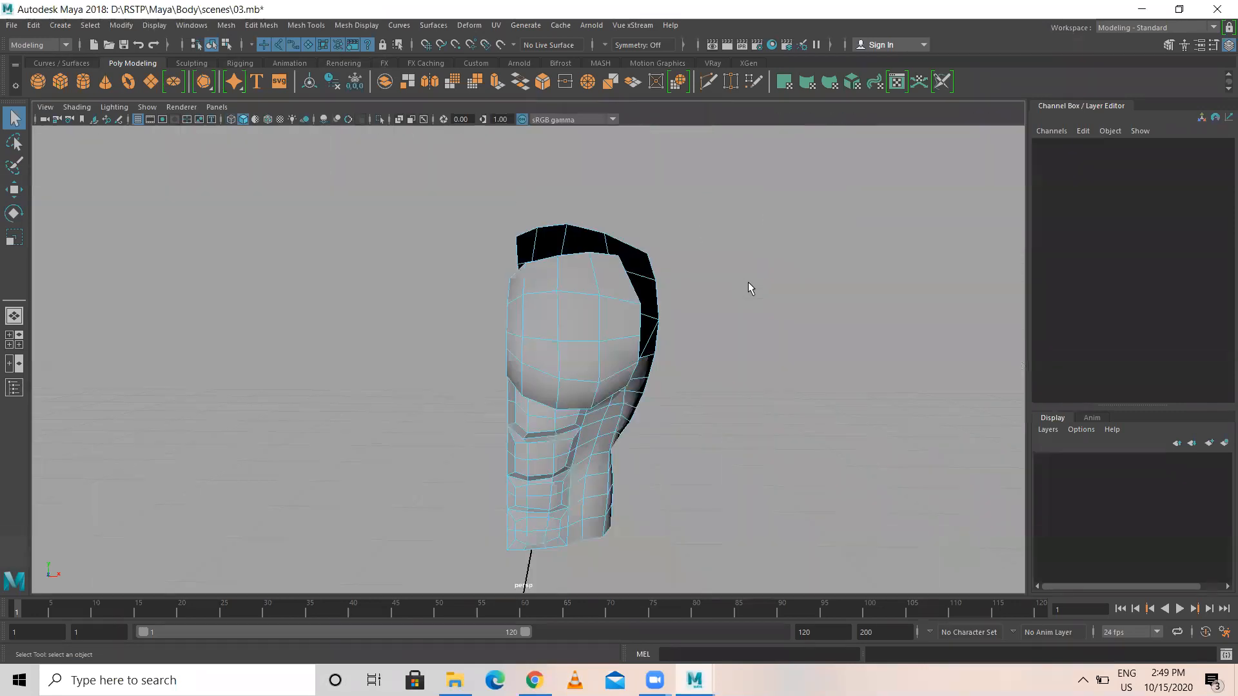
left_click_drag(516, 323, 567, 395, "alt")
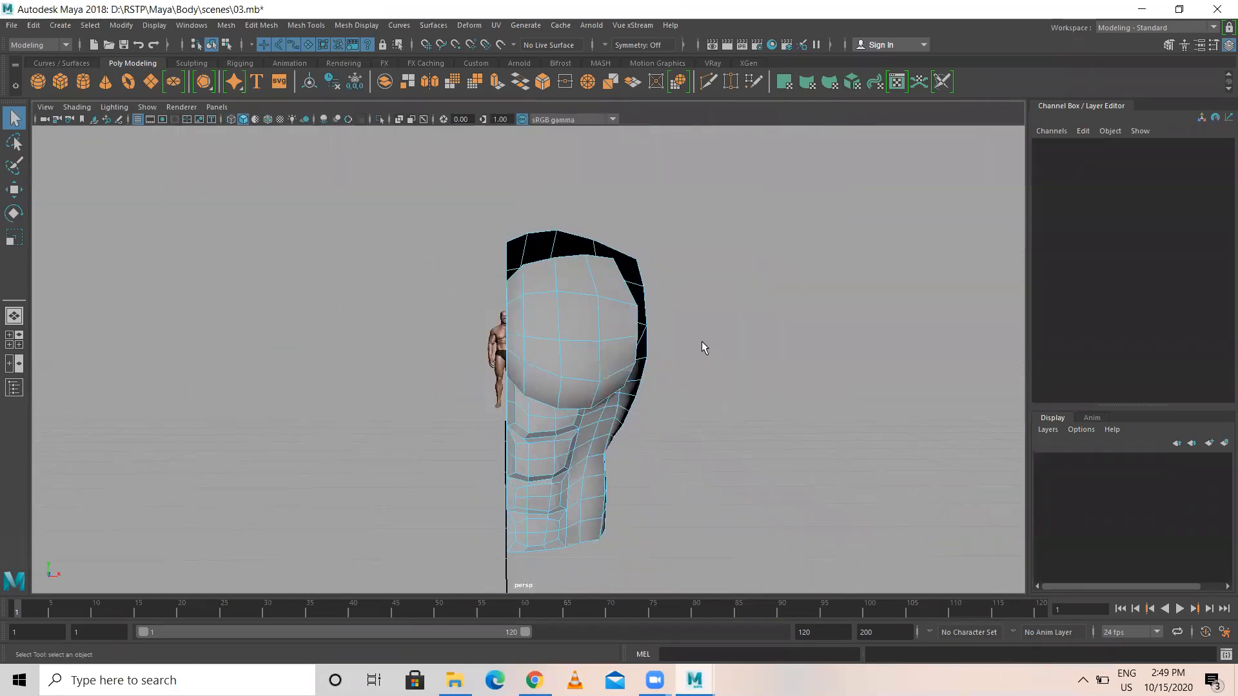
right_click_drag(596, 282, 654, 262)
left_click_drag(651, 304, 622, 309, "alt")
key("ctrl+s")
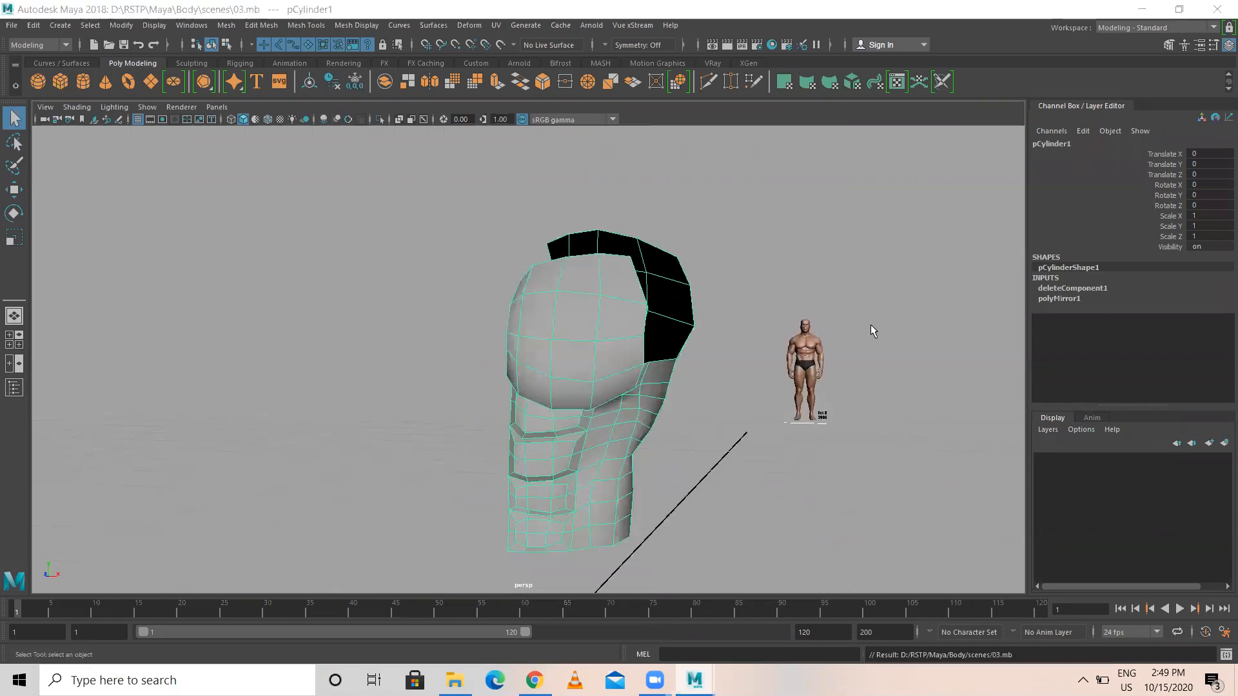
- Examine the half torso's chest, side and back surfaces from several angles
left_click_drag(696, 292, 686, 302, "alt")
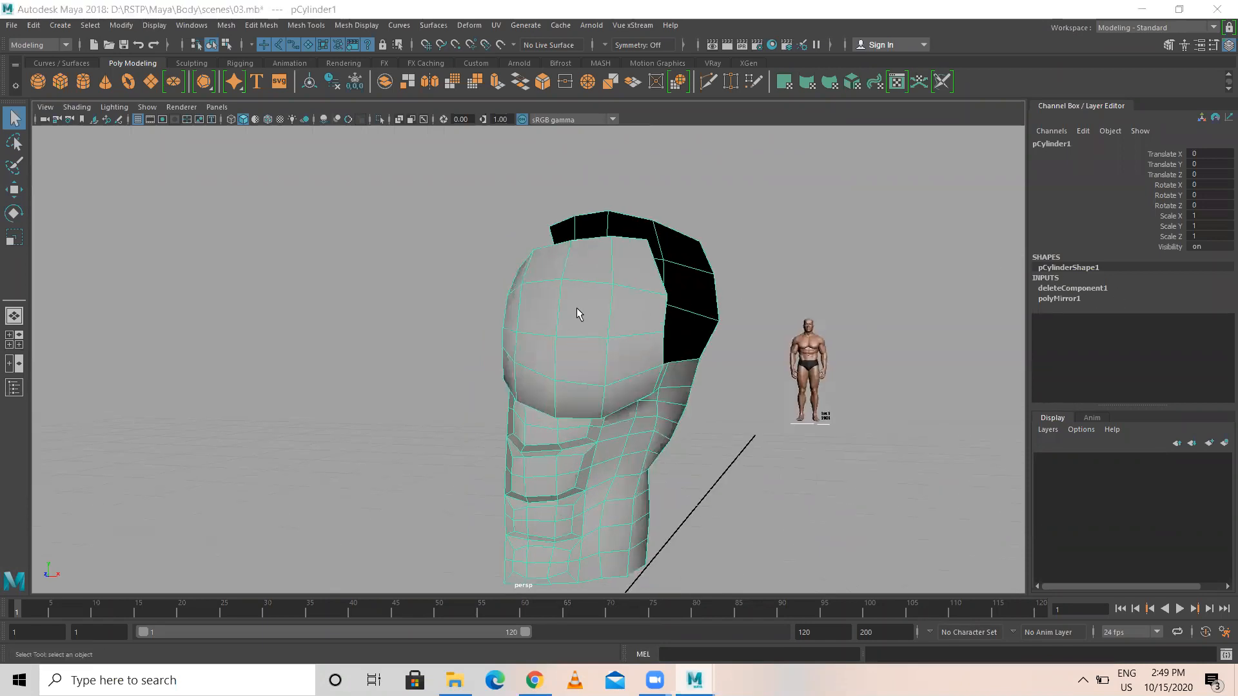
left_click_drag(549, 321, 683, 398, "alt")
scroll(551, 331, "up", 2)
scroll(682, 398, "down", 3)
left_click_drag(582, 385, 571, 310, "alt")
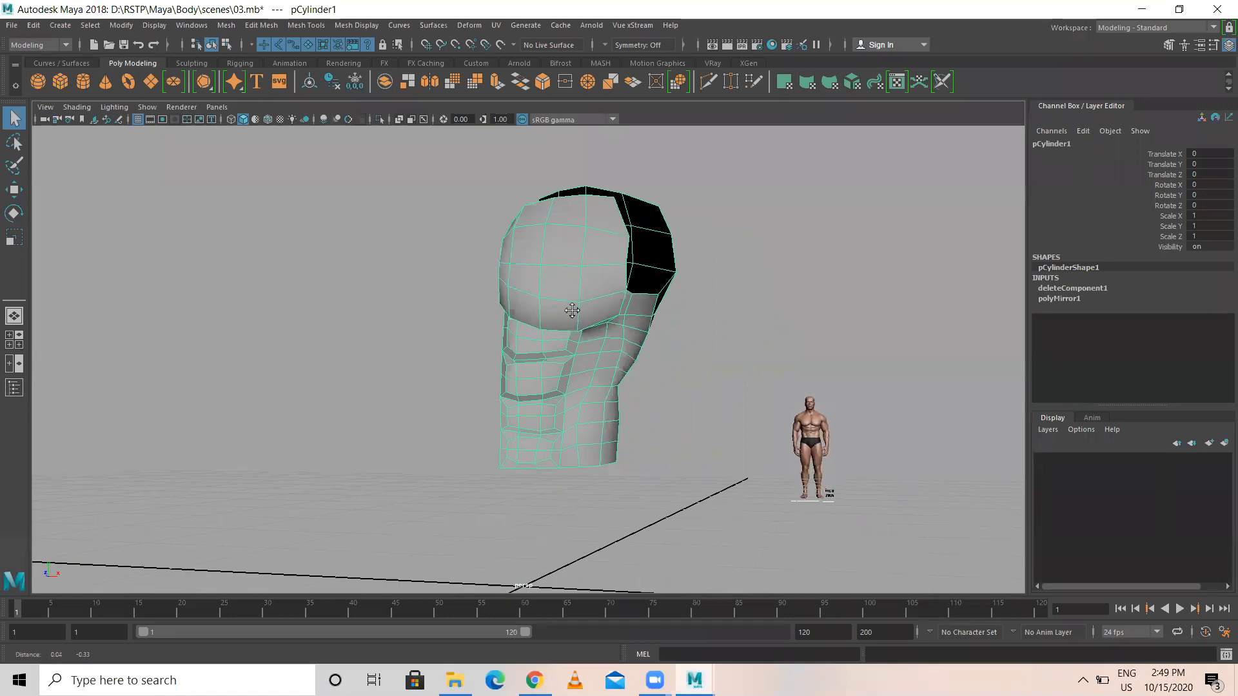
left_click_drag(669, 382, 442, 401, "alt")
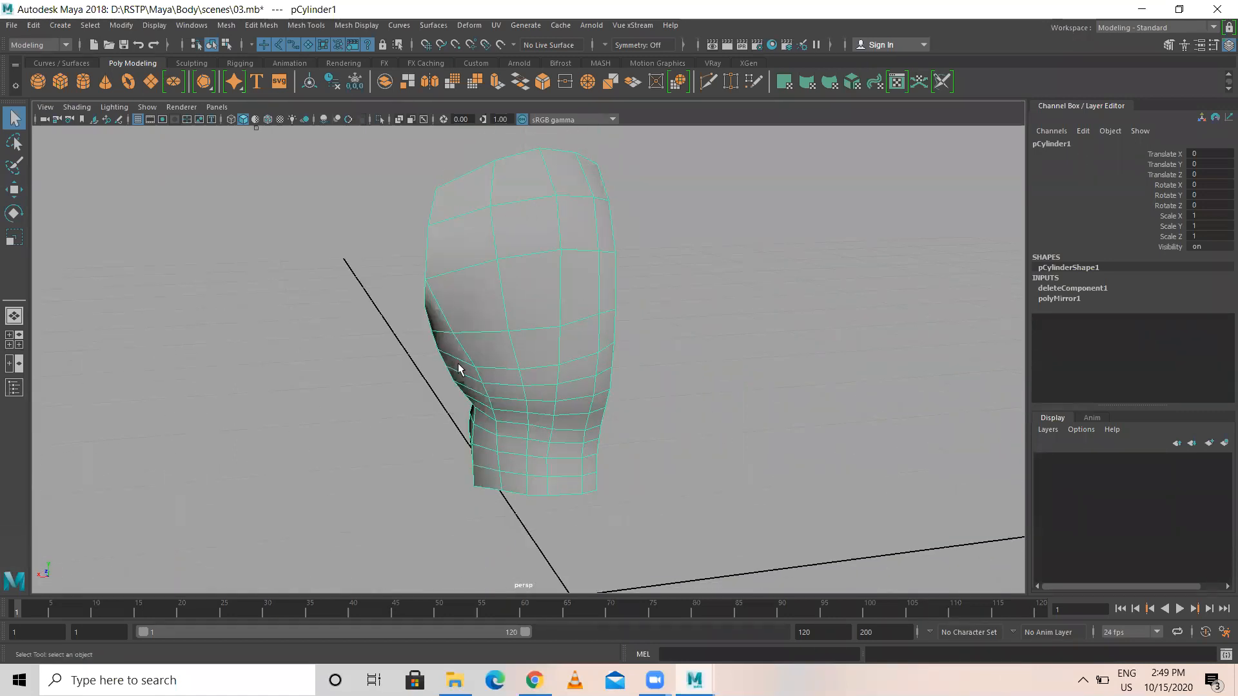
left_click_drag(567, 374, 567, 539, "alt")
- Switch to File Explorer and open Backman.jpg from the Maya Body project's sourceimages folder to study the back muscles
left_click(455, 680)
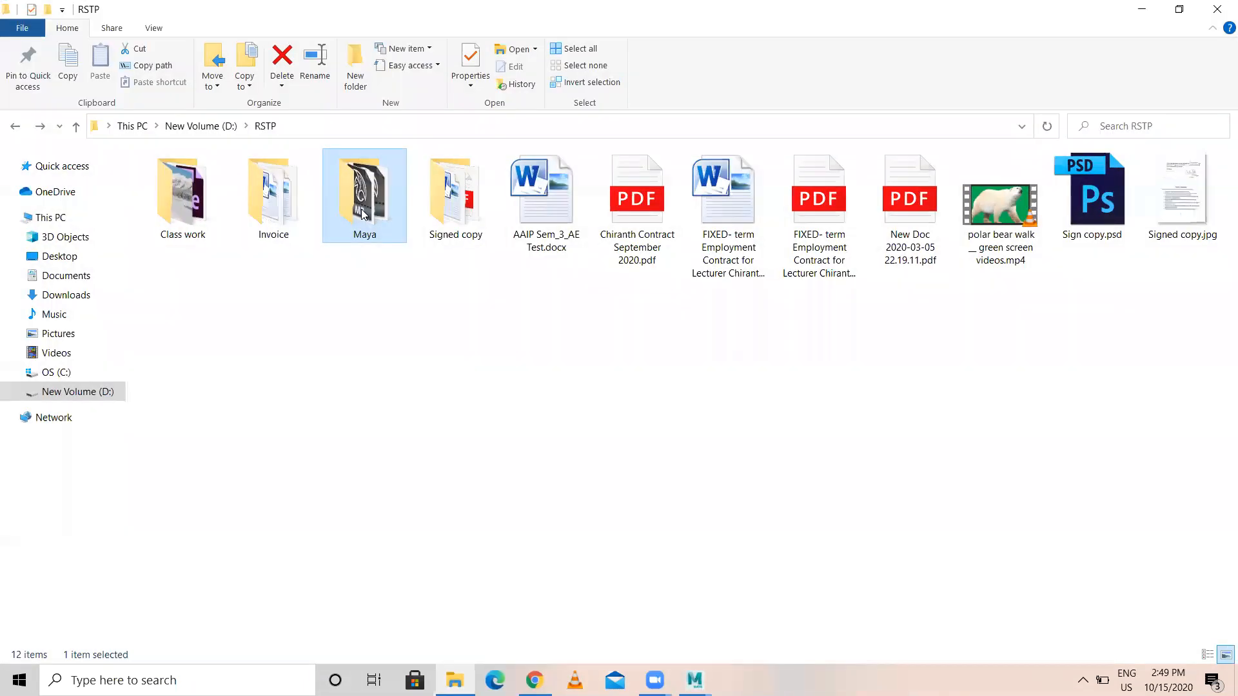
double_click(366, 216)
double_click(183, 194)
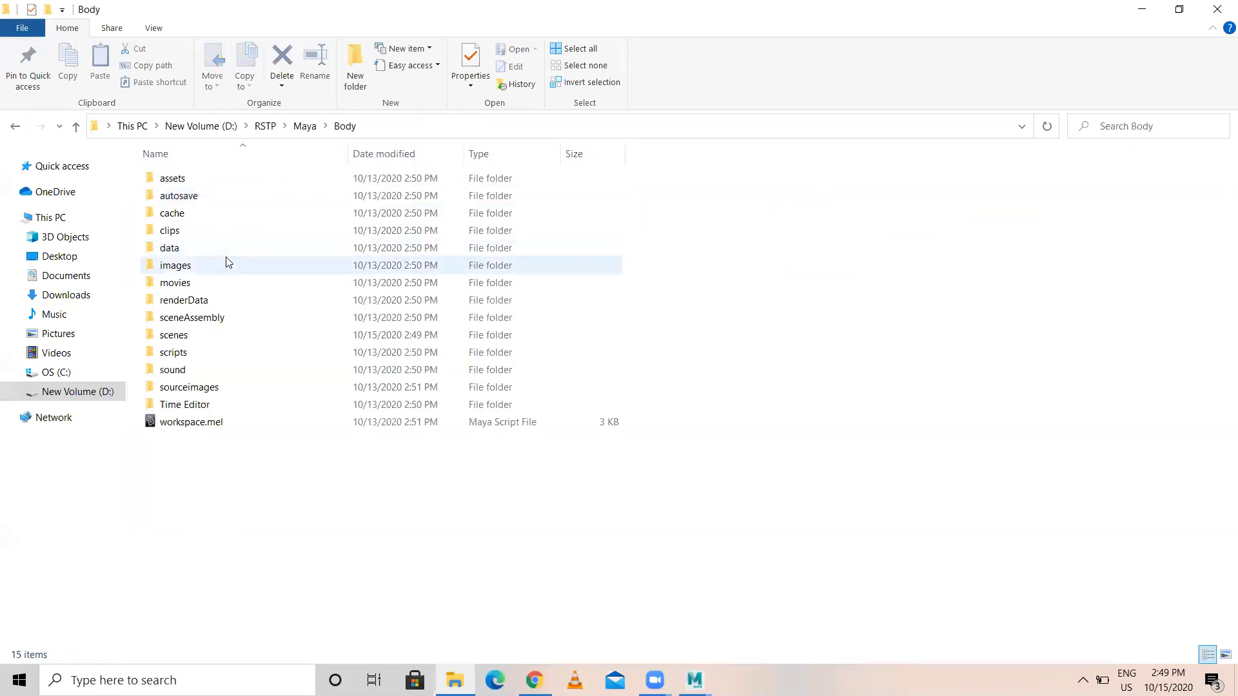
double_click(197, 387)
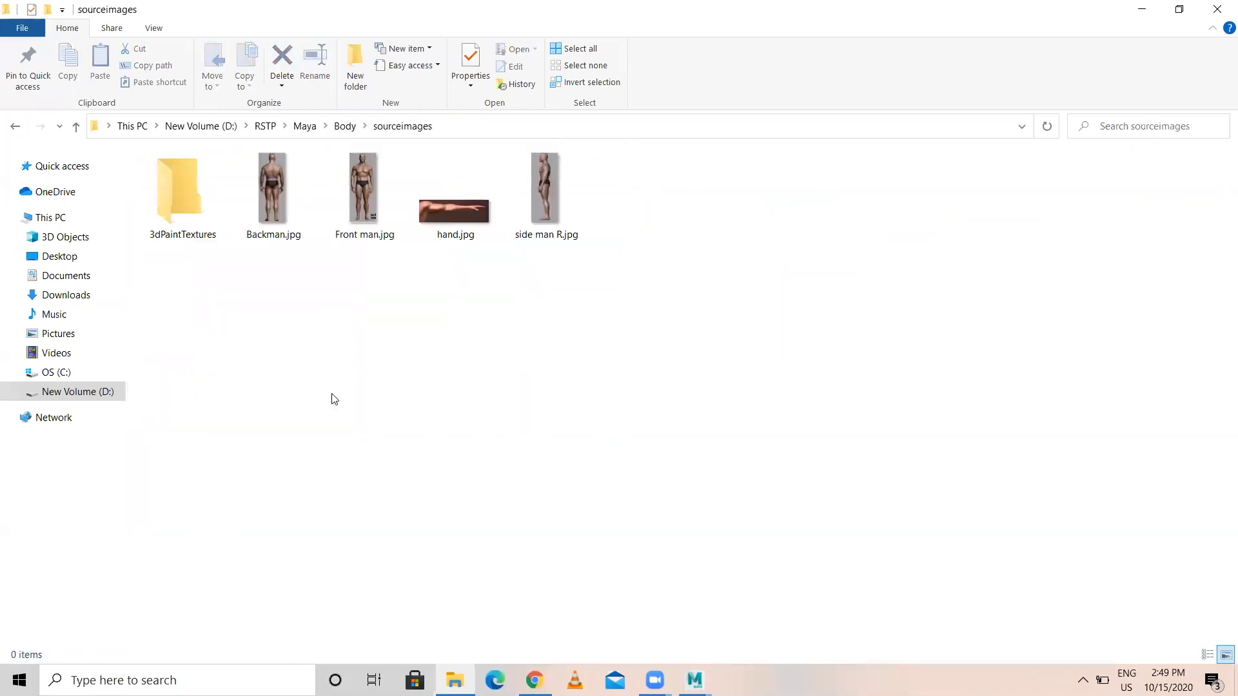
double_click(274, 186)
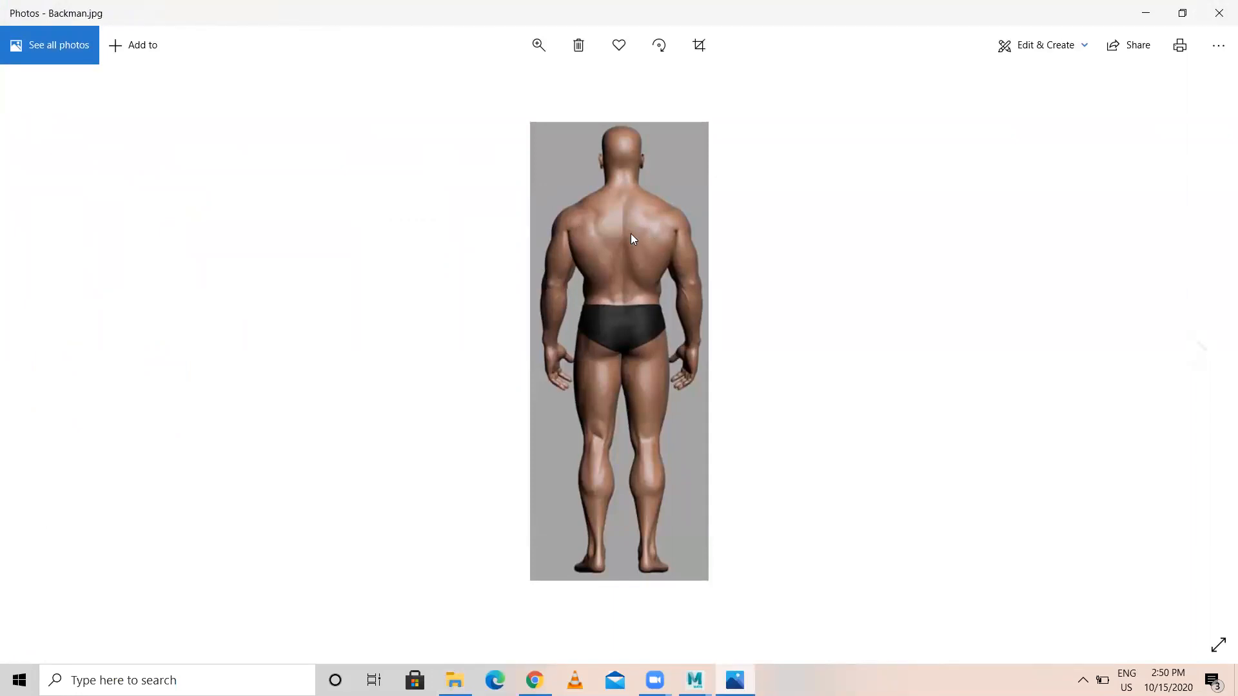
scroll(621, 235, "up", 3)
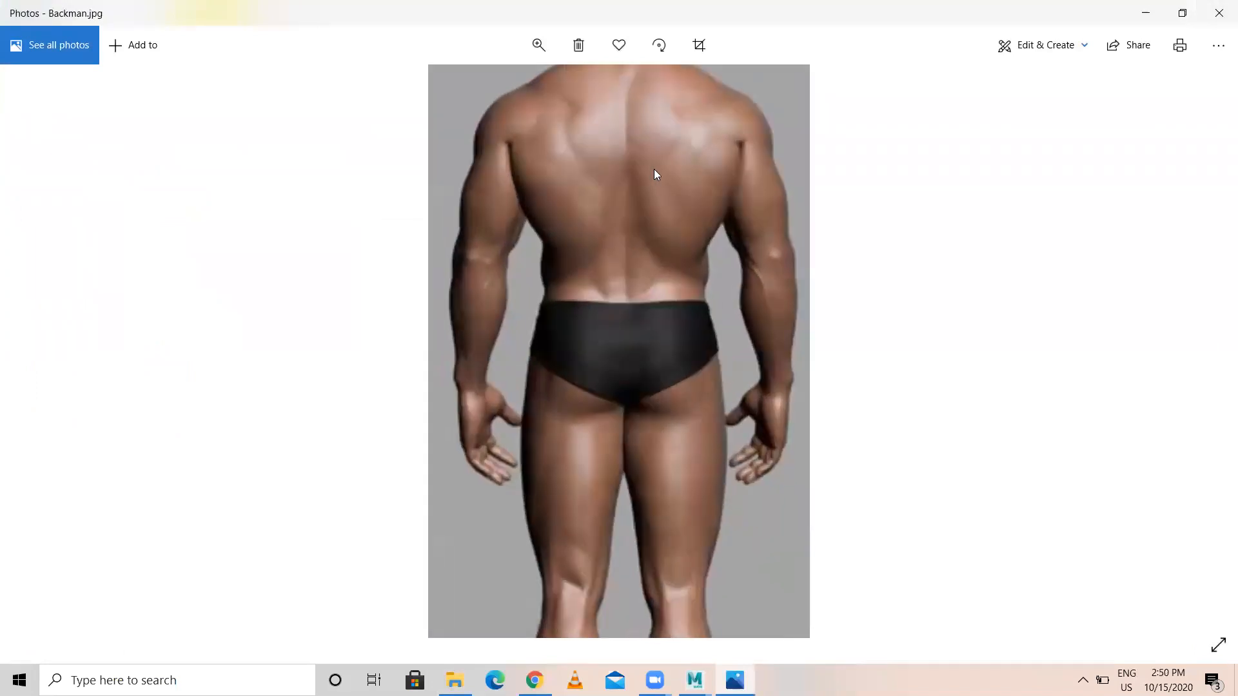
left_click_drag(629, 248, 628, 287)
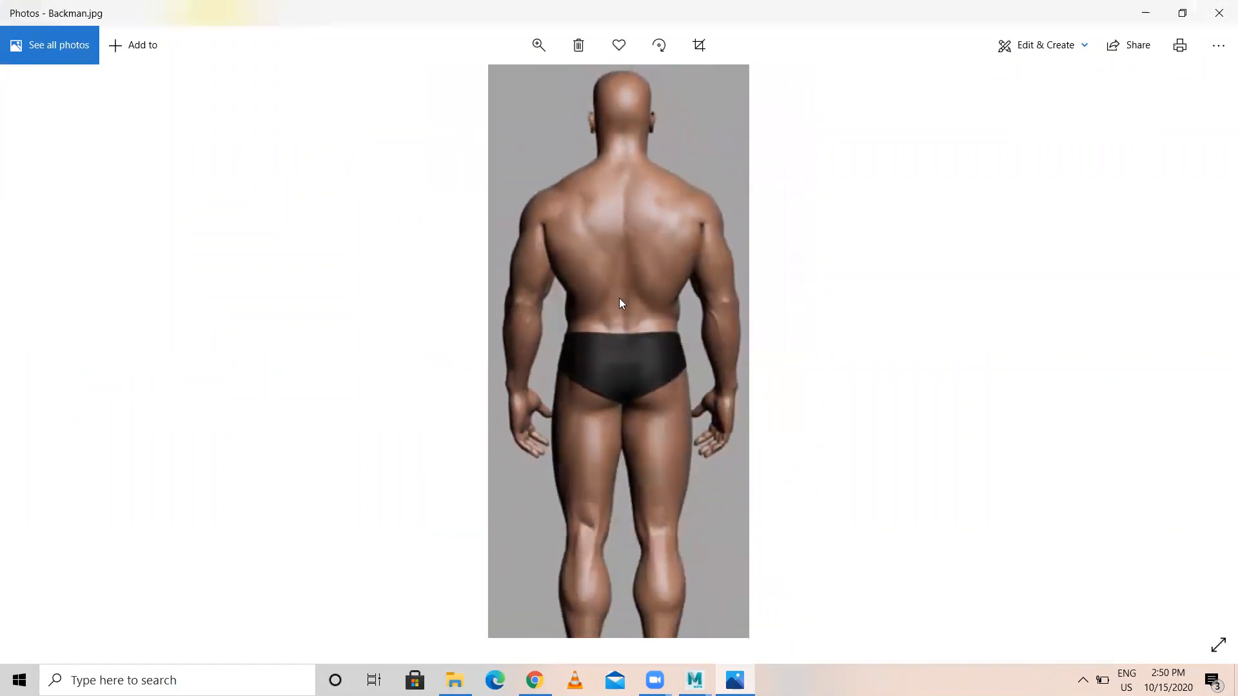
- Switch back to Maya and compare the torso's open shoulder area with the side reference image
mouse_move(694, 680)
left_click(751, 607)
left_click_drag(493, 265, 544, 214, "alt")
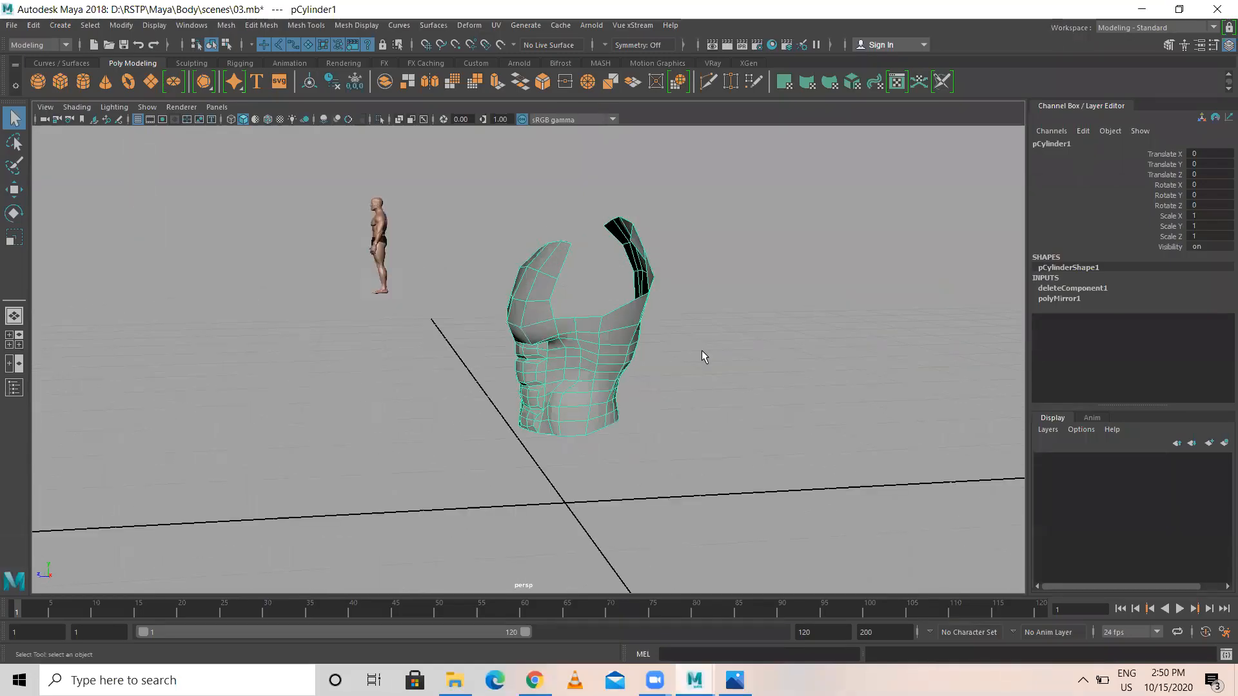
key("space")
key("space")
scroll(627, 254, "up", 2)
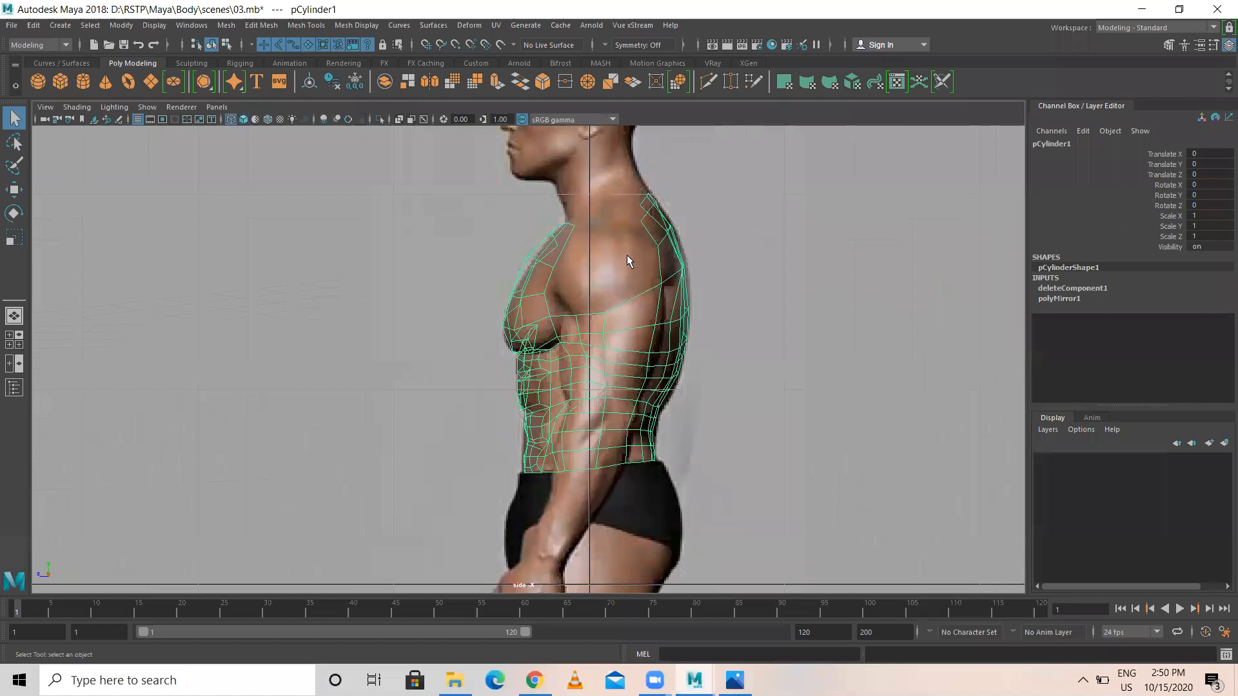
middle_click_drag(595, 229, 562, 349, "alt")
scroll(554, 353, "up", 6)
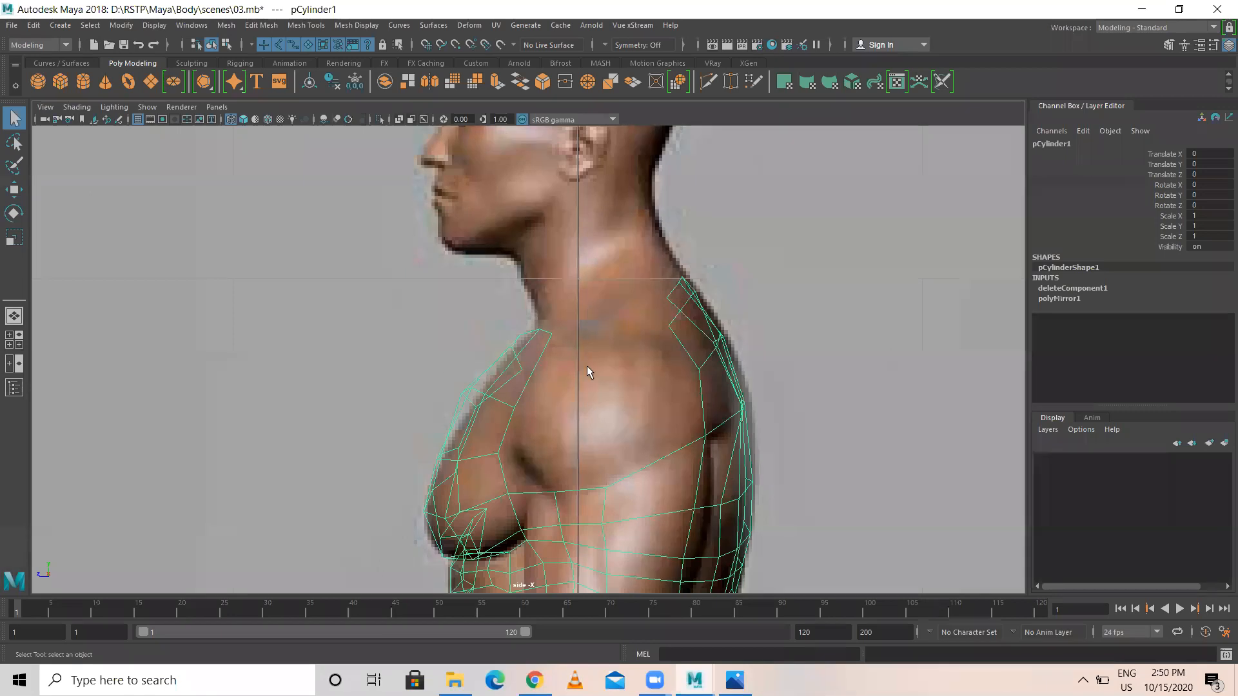
- Select the four border edges along the top of the chest in edge mode
key("space")
key("space")
left_click_drag(544, 249, 575, 295, "alt")
right_click_drag(575, 294, 584, 407, "alt")
left_click_drag(539, 359, 496, 339, "alt")
right_click_drag(497, 312, 488, 257)
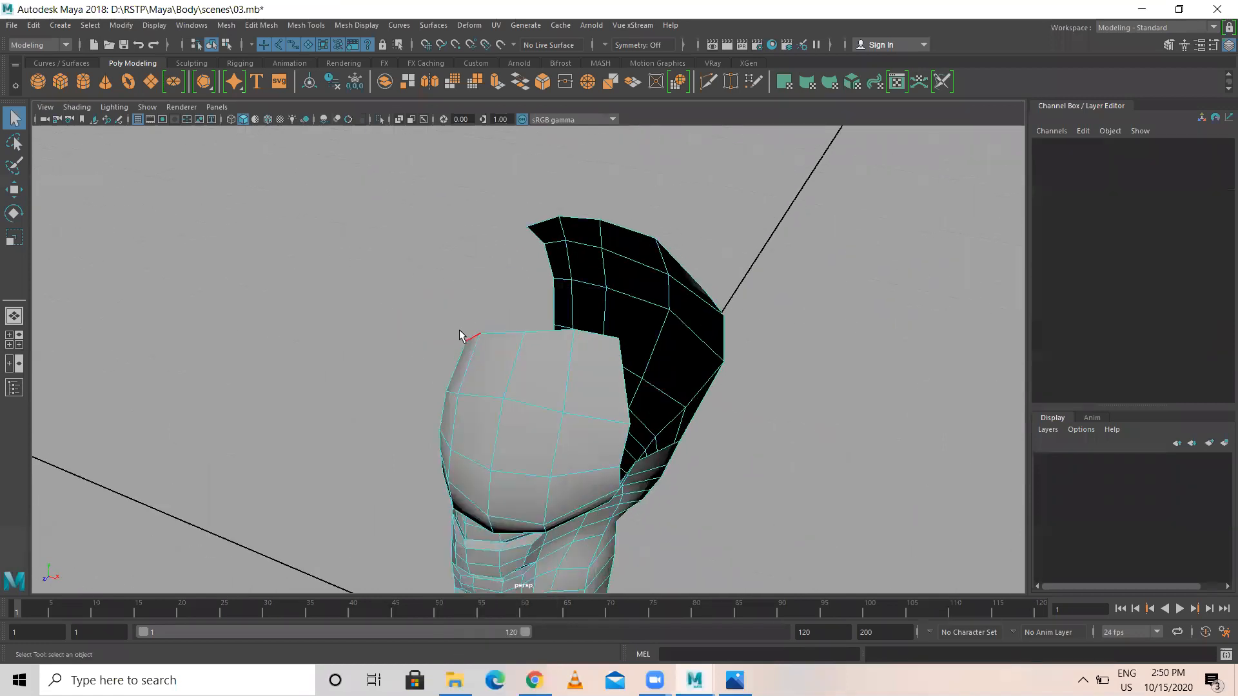
left_click(470, 338)
left_click(502, 334, "shift")
left_click(540, 332, "shift")
left_click_drag(535, 369, 483, 364, "alt")
left_click(545, 333, "shift")
left_click_drag(553, 346, 486, 323, "alt")
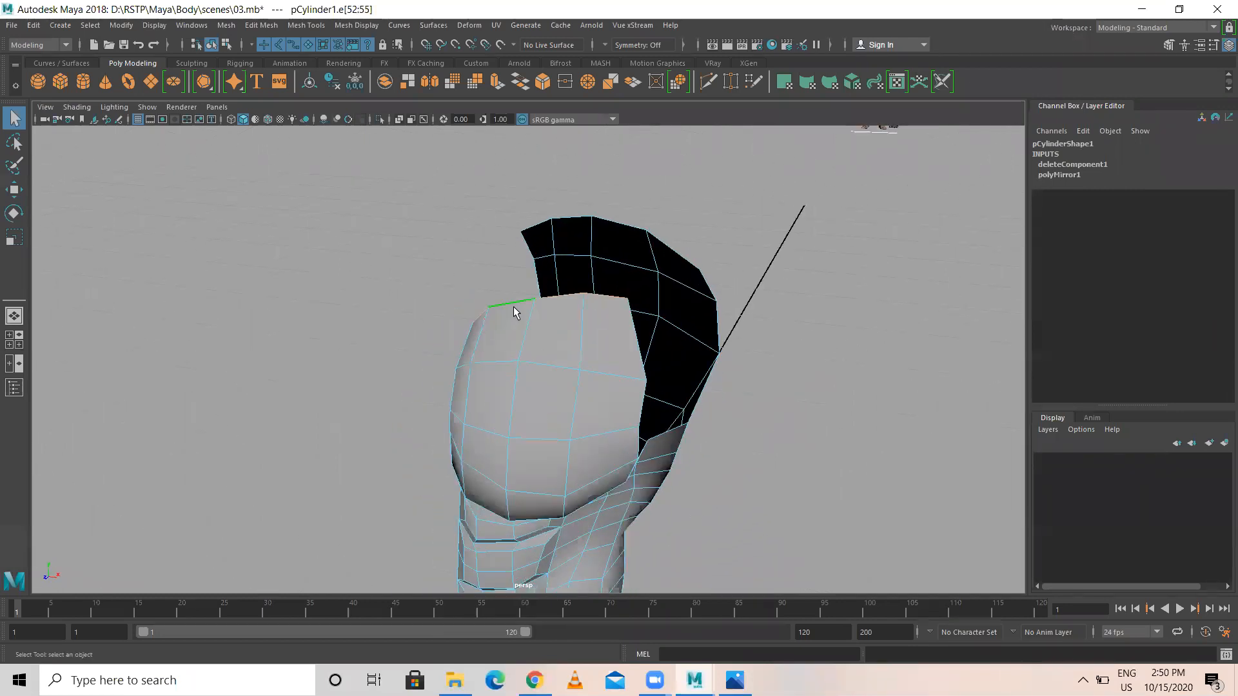
left_click_drag(631, 337, 610, 407, "alt")
- Compare the selected upper chest edges with the front and side reference images around the neck and shoulder
key("space")
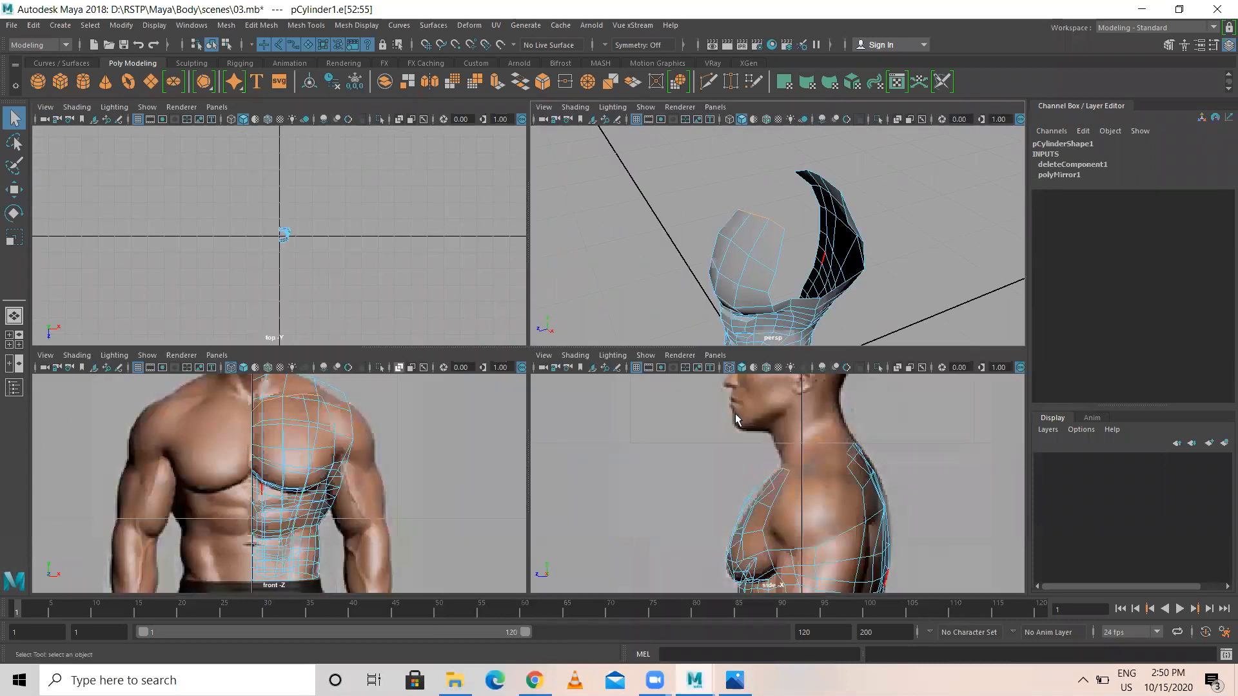
key("space")
scroll(591, 363, "up", 2)
middle_click_drag(542, 337, 511, 329, "alt")
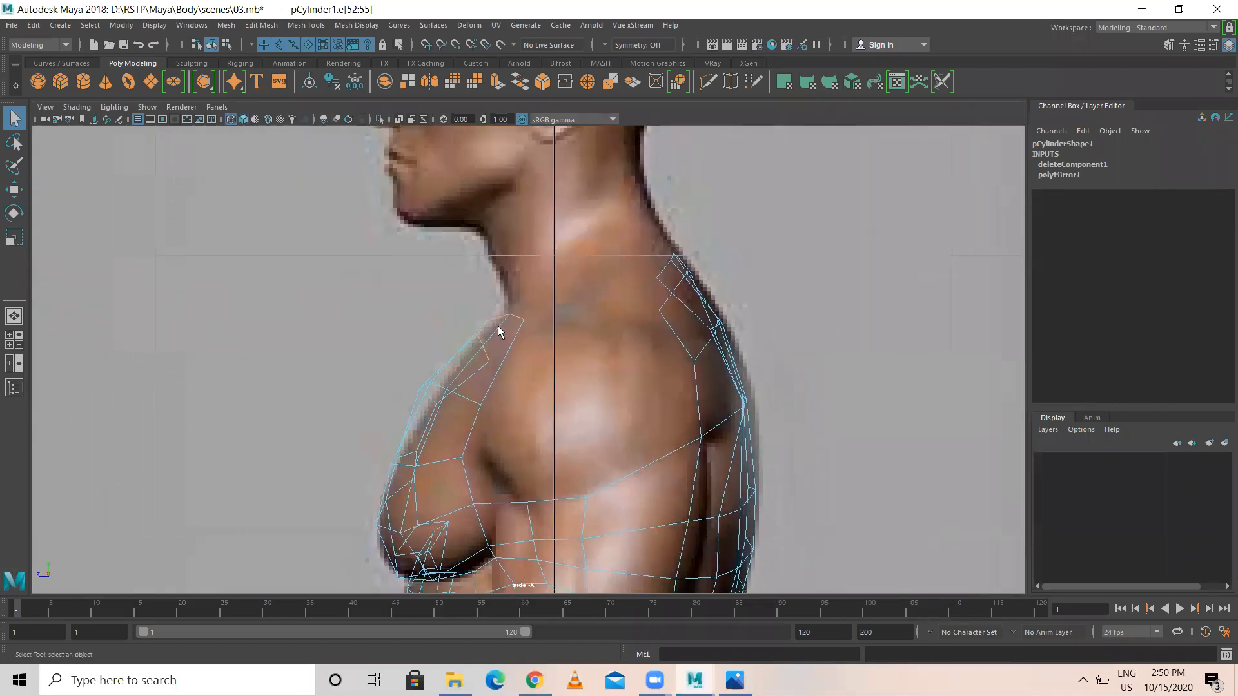
scroll(563, 348, "up", 1)
key("space")
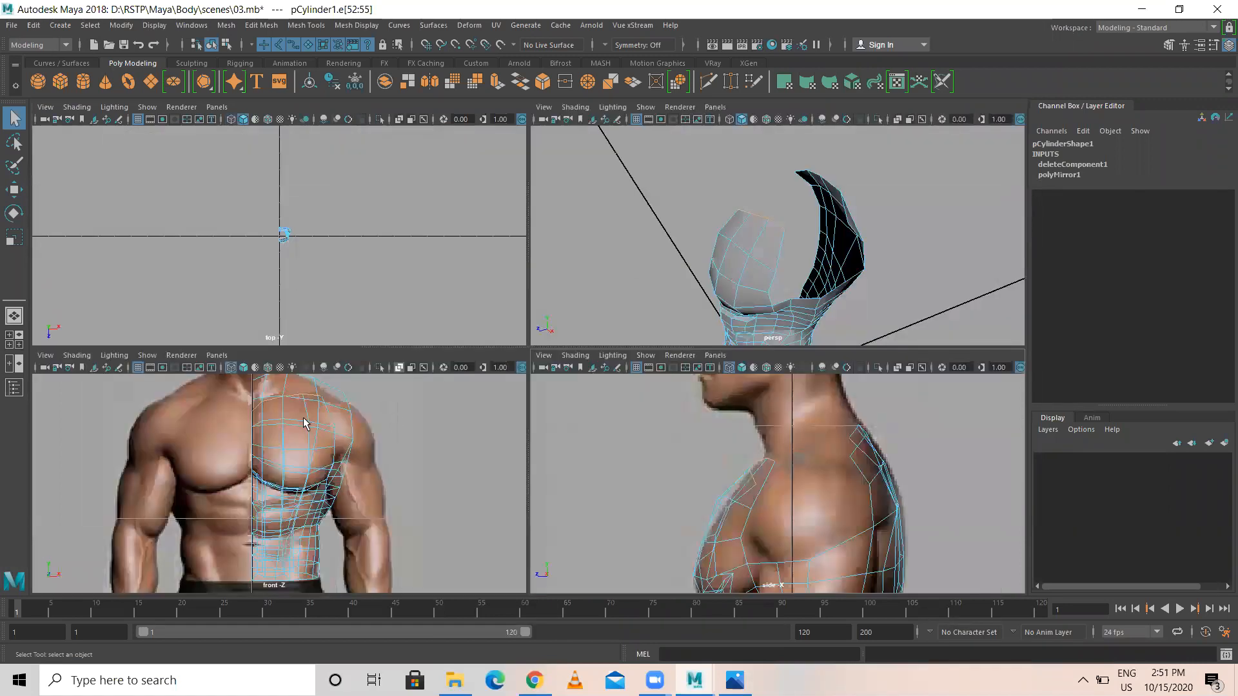
key("space")
scroll(522, 299, "up", 3)
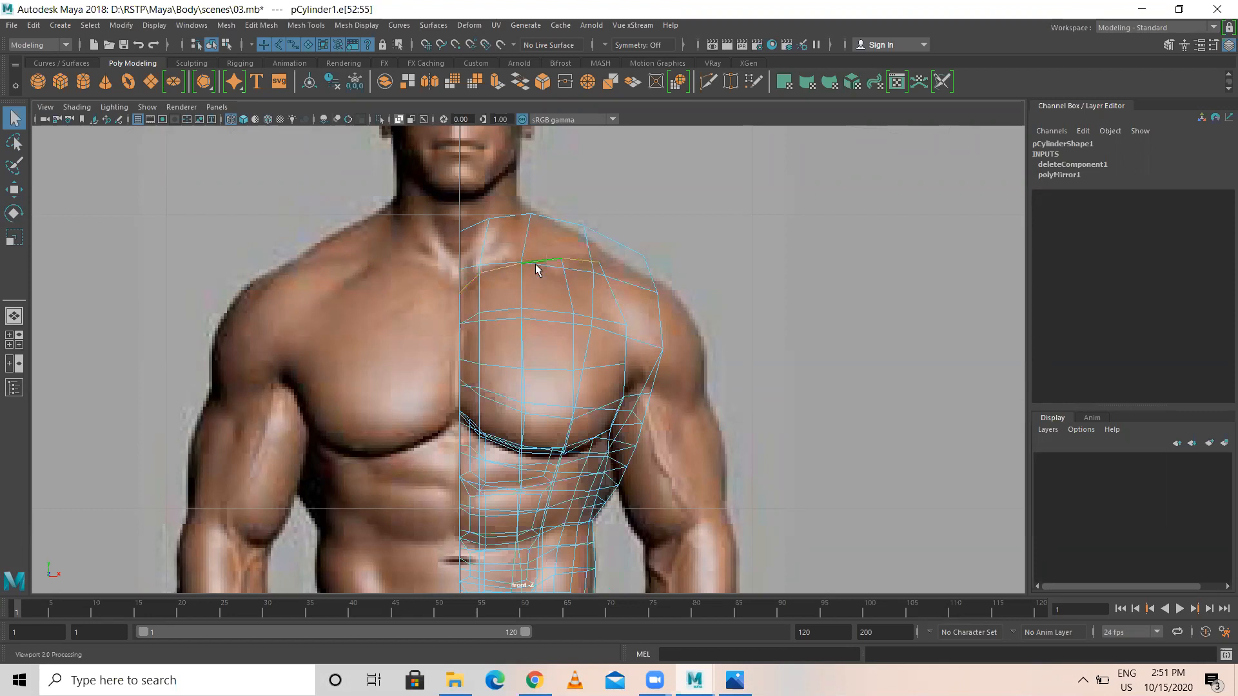
key("space")
key("space")
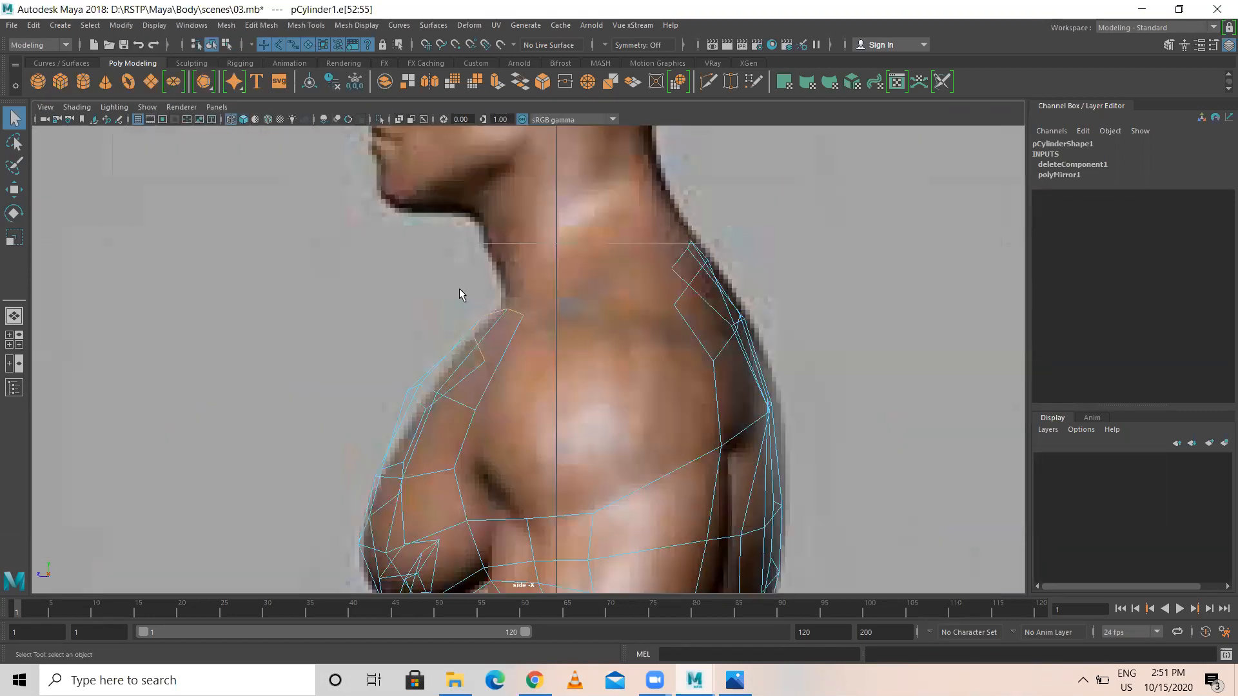
- Extrude the selected upper chest edges and move them back towards the shoulder, following the side reference at the neck base
right_click_drag(494, 314, 573, 307, "alt")
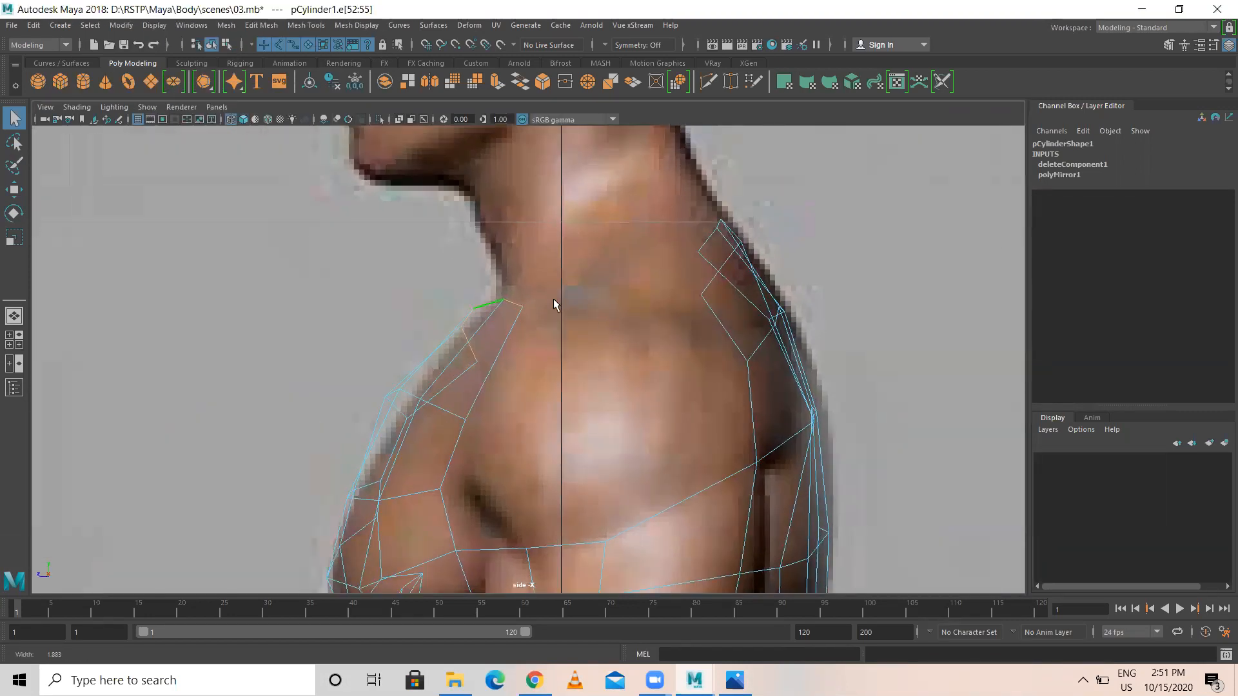
right_click(417, 250, "shift")
right_click_drag(417, 250, 418, 287, "shift")
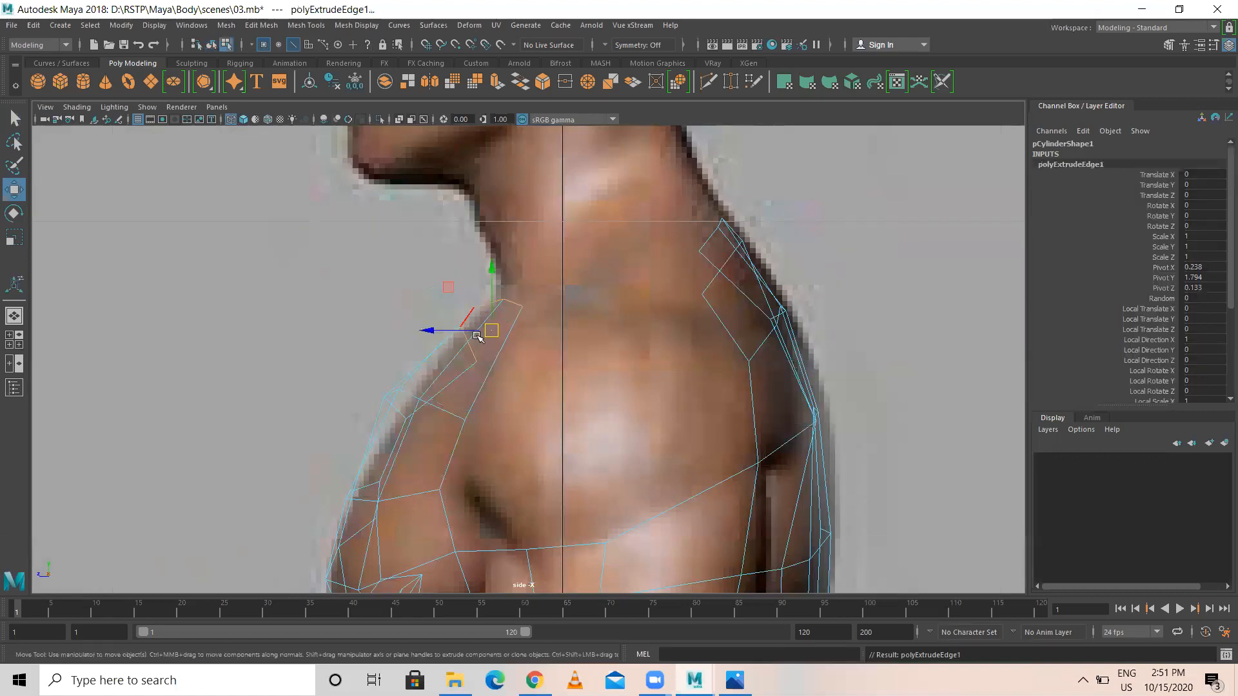
left_click_drag(432, 334, 462, 330)
left_click_drag(520, 272, 520, 269)
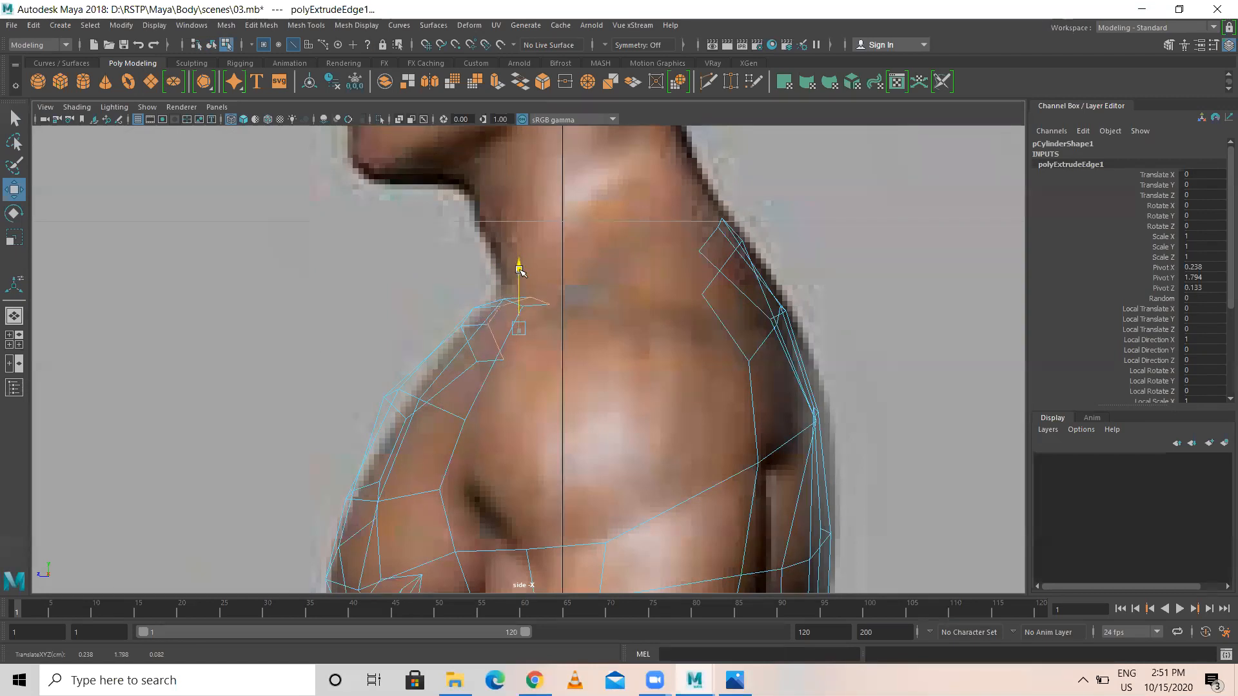
left_click_drag(453, 327, 456, 328)
left_click_drag(518, 269, 522, 271)
scroll(521, 272, "down", 5)
key("space")
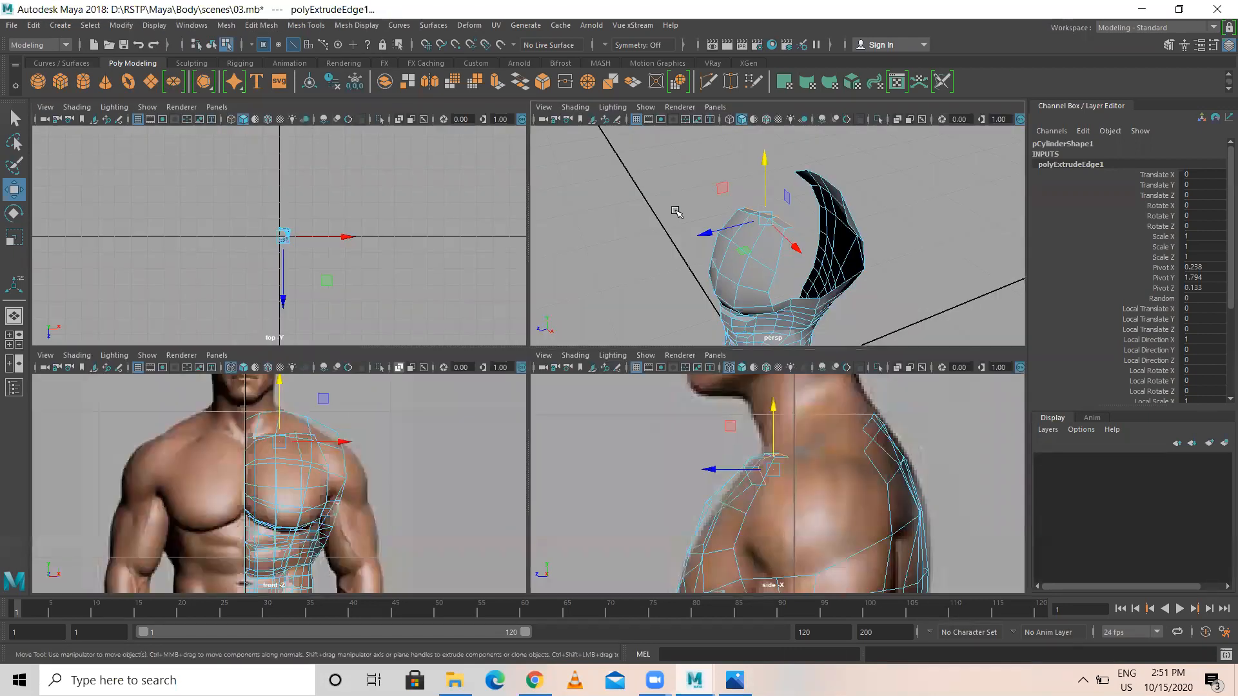
- Remove the edge nearest the body's centre line from the selection of extruded upper chest edges
key("space")
left_click_drag(461, 324, 536, 355, "alt")
scroll(474, 362, "up", 3)
left_click_drag(436, 342, 478, 415, "ctrl")
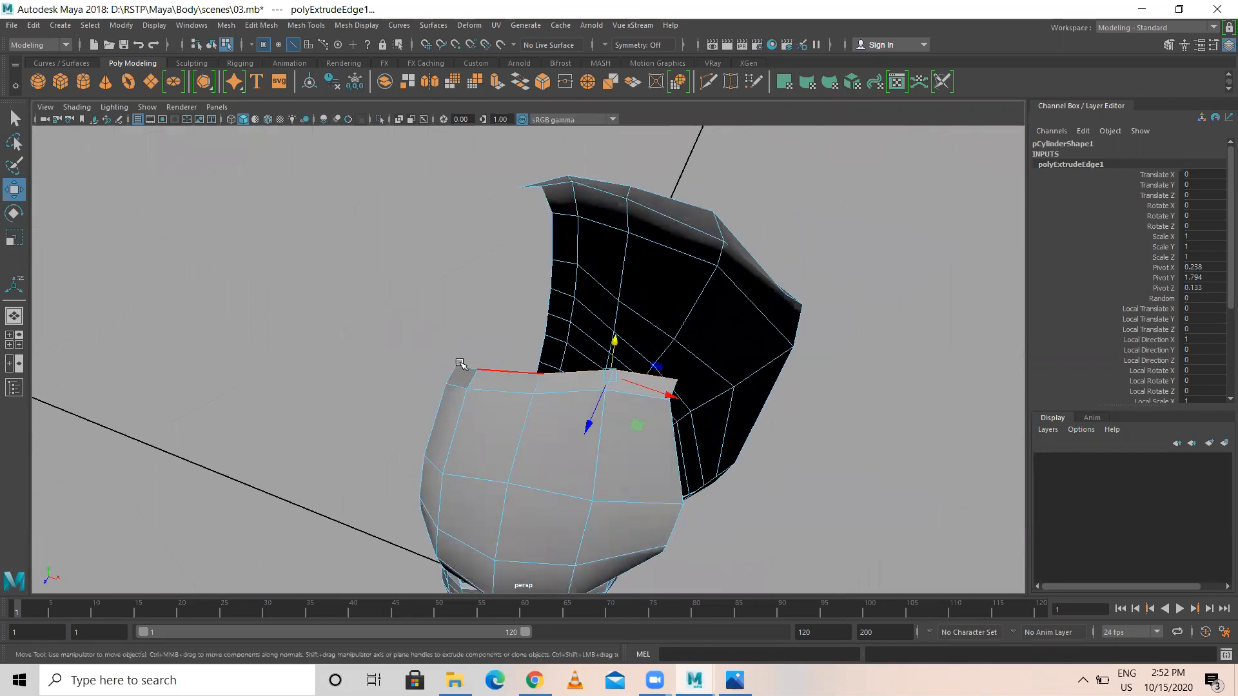
left_click_drag(506, 387, 546, 351, "alt")
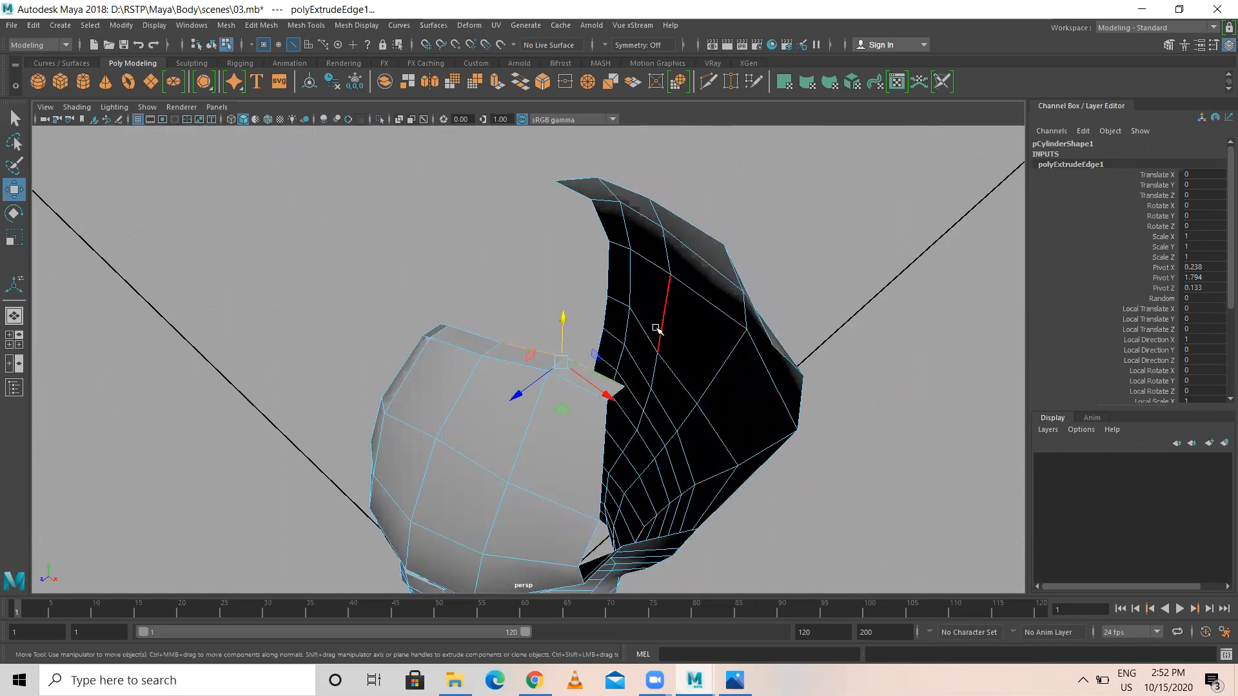
- Extrude the remaining upper chest edges back over the shoulder in two segments, ending close to the upper back border in the side reference
key("space")
key("space")
scroll(476, 254, "up", 5)
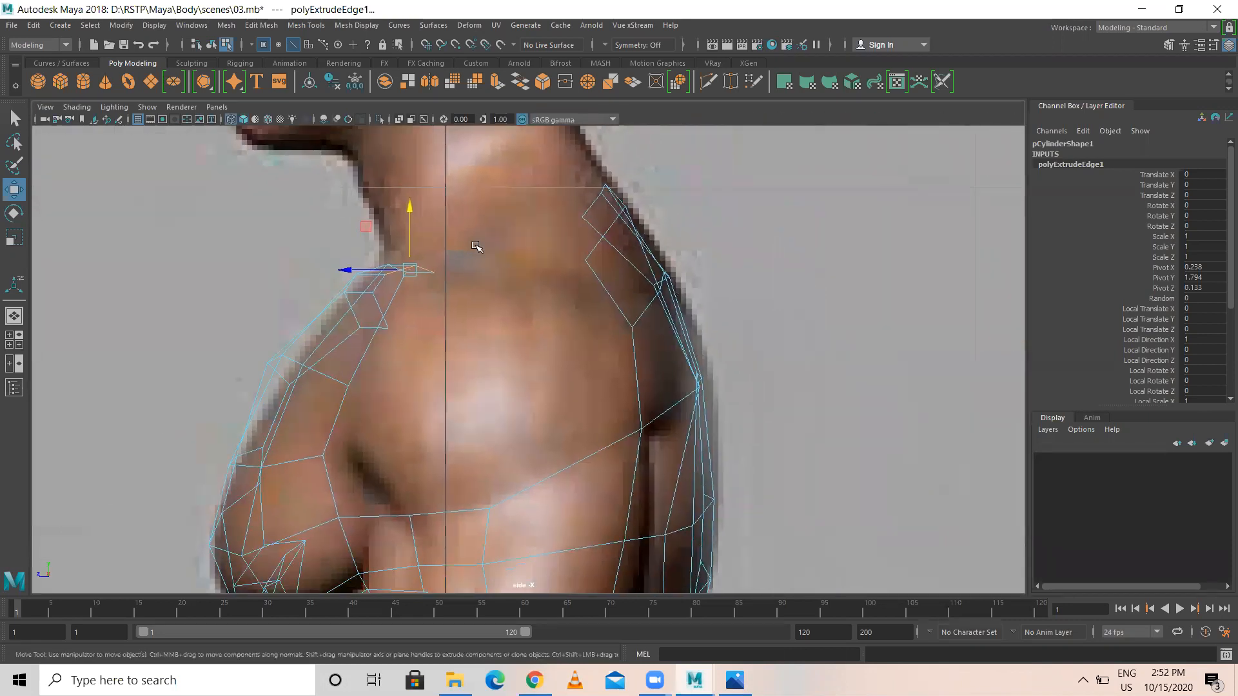
right_click_drag(476, 243, 481, 279, "shift")
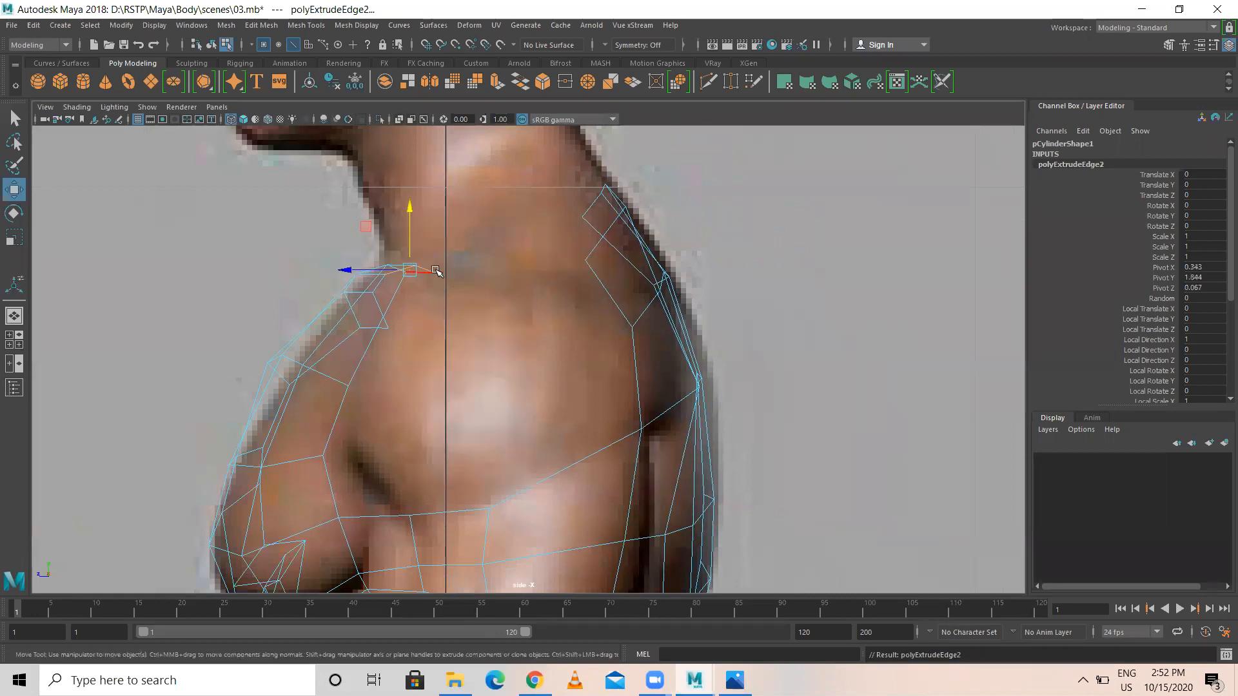
left_click_drag(414, 270, 570, 238)
key("ctrl+e")
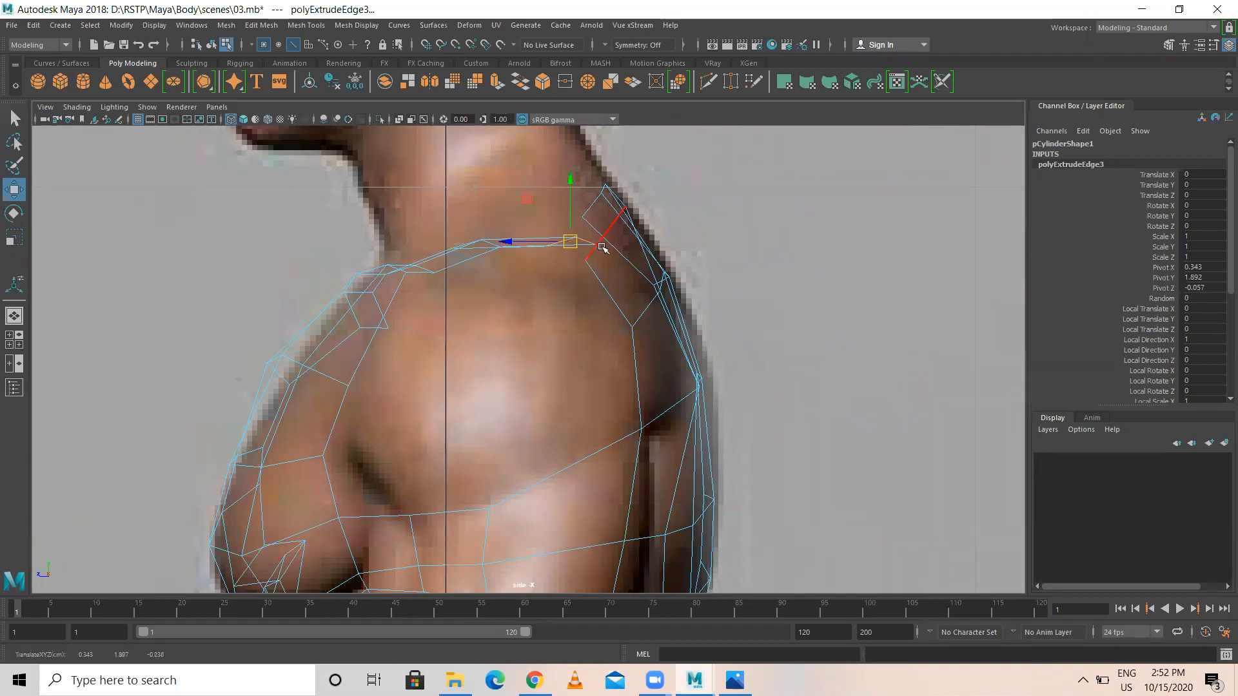
- In vertex mode, raise the inner vertices of the shoulder strip's middle and rear rows towards the neck line in the side reference
right_click(536, 247)
right_click_drag(498, 251, 424, 252)
left_click_drag(437, 234, 466, 220)
left_click(540, 240)
left_click_drag(540, 240, 583, 212)
left_click(590, 244)
left_click(545, 204)
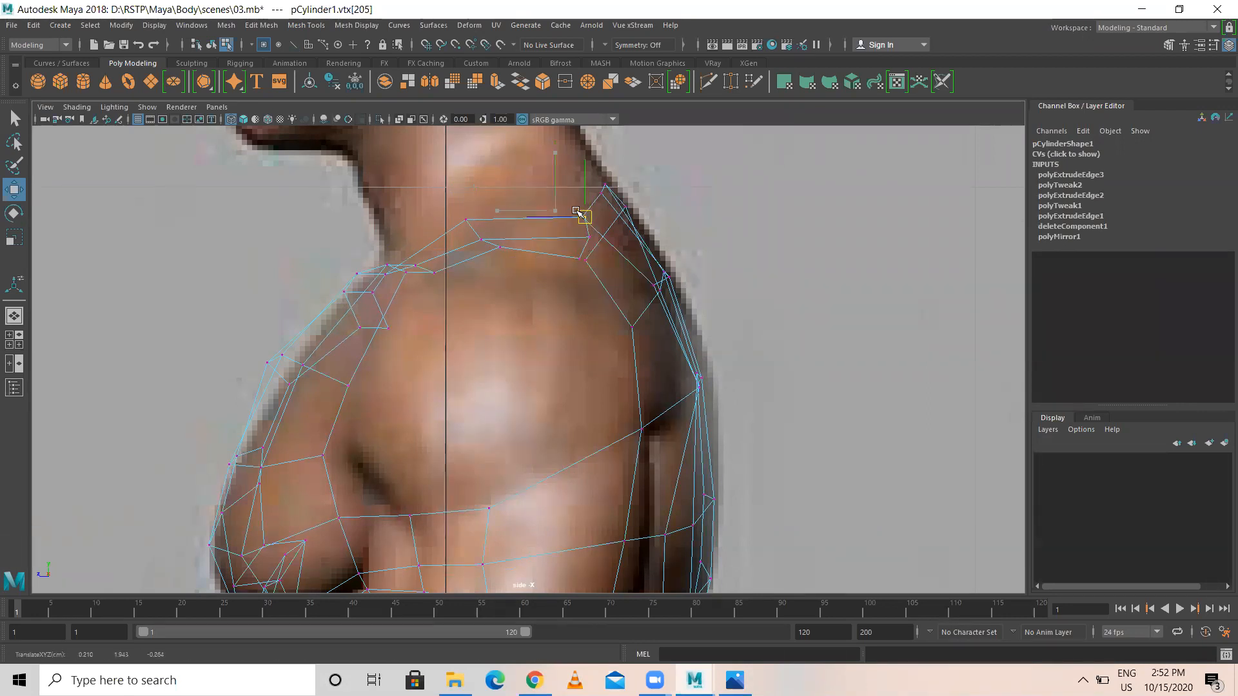
- Shift the shoulder strip's front and middle row vertices so the strip curves smoothly along the side reference
left_click(465, 220)
left_click_drag(465, 220, 435, 262)
left_click(496, 245)
left_click(432, 271)
left_click(415, 289)
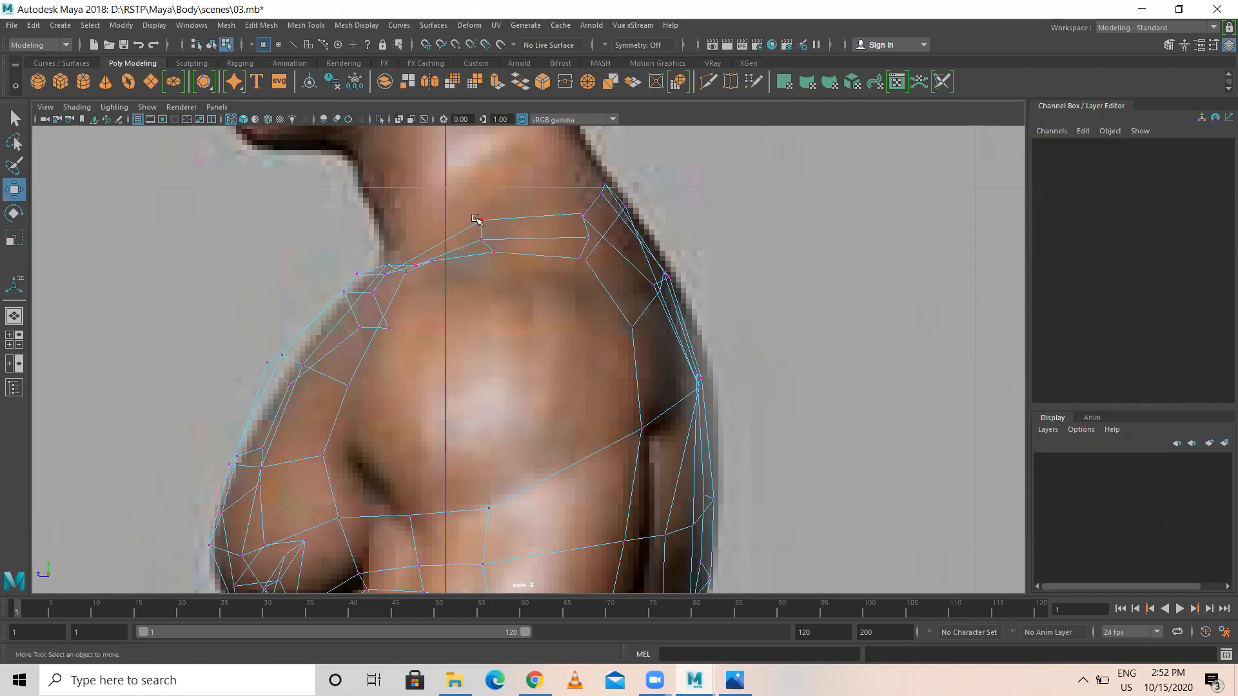
- Examine the new shoulder strip against the front reference image in shaded display
key("space")
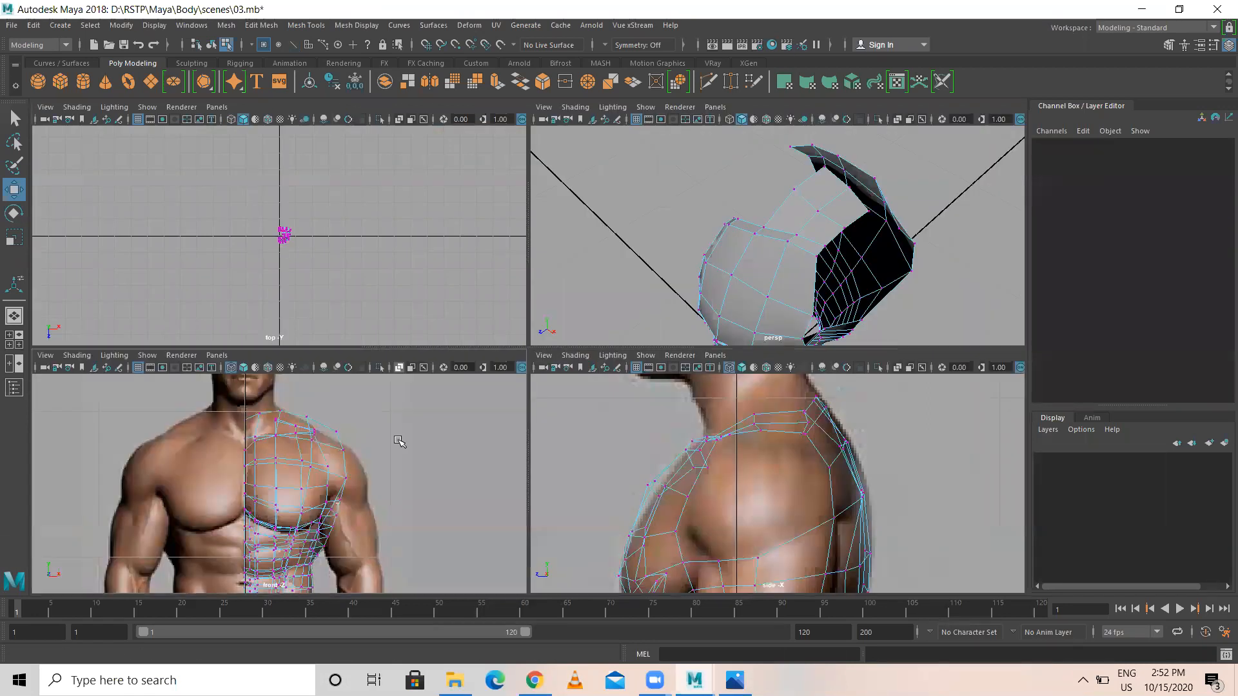
key("space")
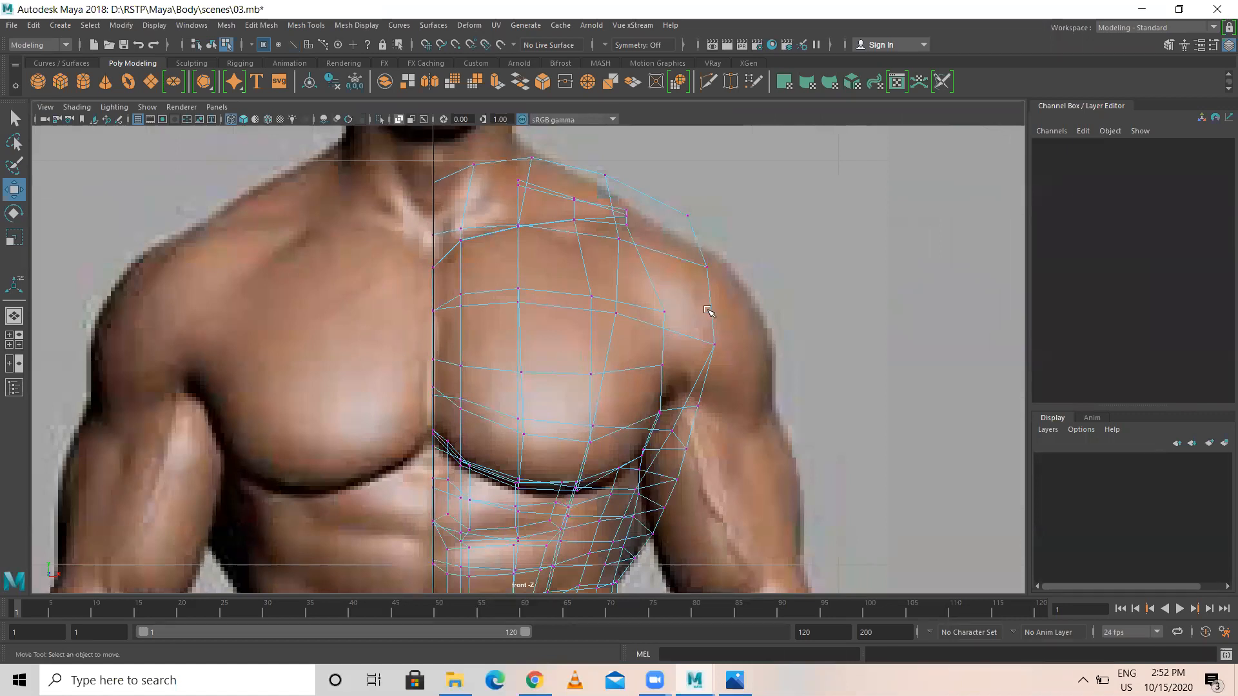
key("5")
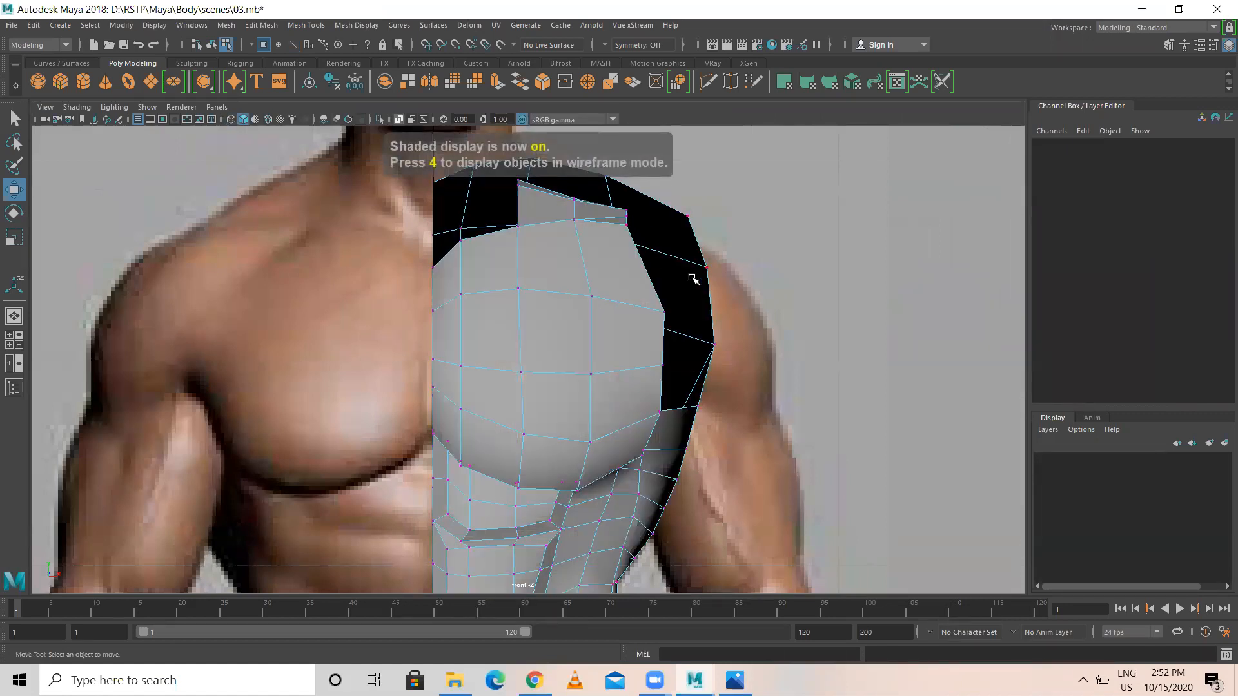
- Move the three outer vertices of the shoulder strip outward, one row at a time, to line up with the back's outer border
left_click(626, 216)
key("space")
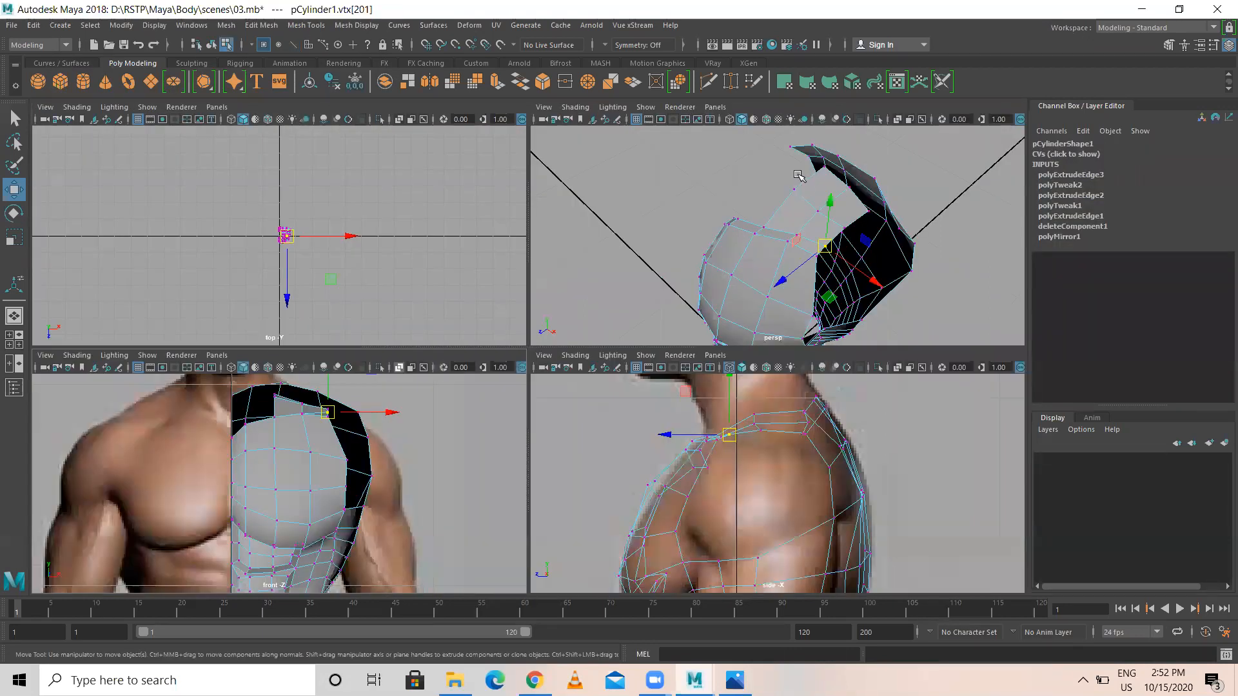
key("space")
left_click_drag(684, 307, 568, 255, "alt")
right_click_drag(569, 256, 602, 256, "alt")
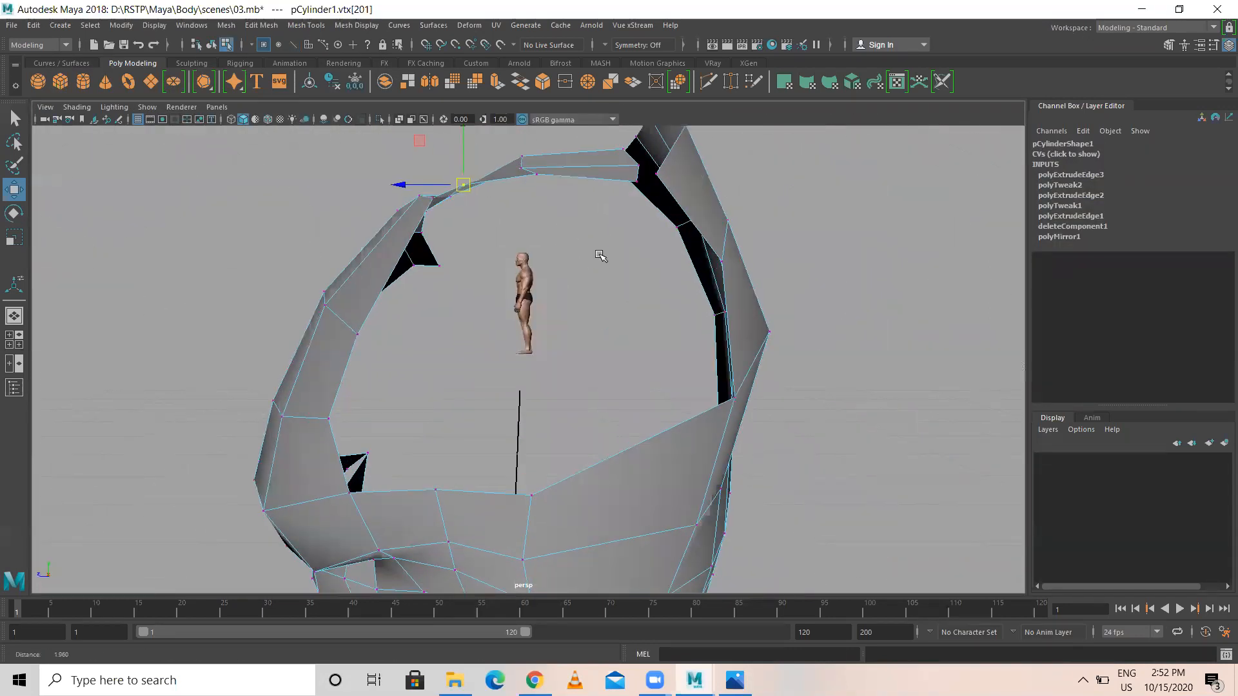
left_click_drag(629, 237, 809, 308, "alt")
middle_click_drag(696, 309, 516, 354, "alt")
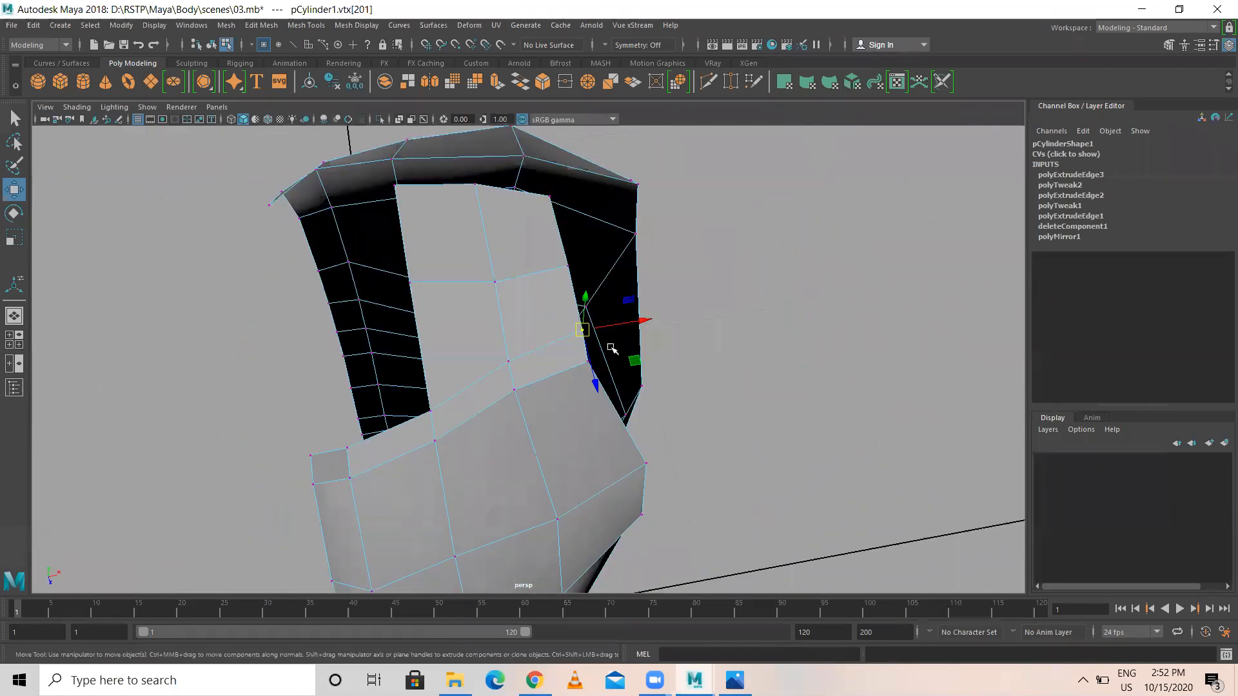
left_click_drag(648, 323, 671, 314)
key("Up")
left_click_drag(626, 256, 687, 248)
key("Up")
left_click_drag(623, 187, 699, 172)
- Move the shoulder strip's middle column of vertices outward to even out the spacing between its edges
left_click(473, 185)
left_click_drag(537, 175, 588, 169)
left_click(494, 282)
left_click_drag(539, 276, 574, 271)
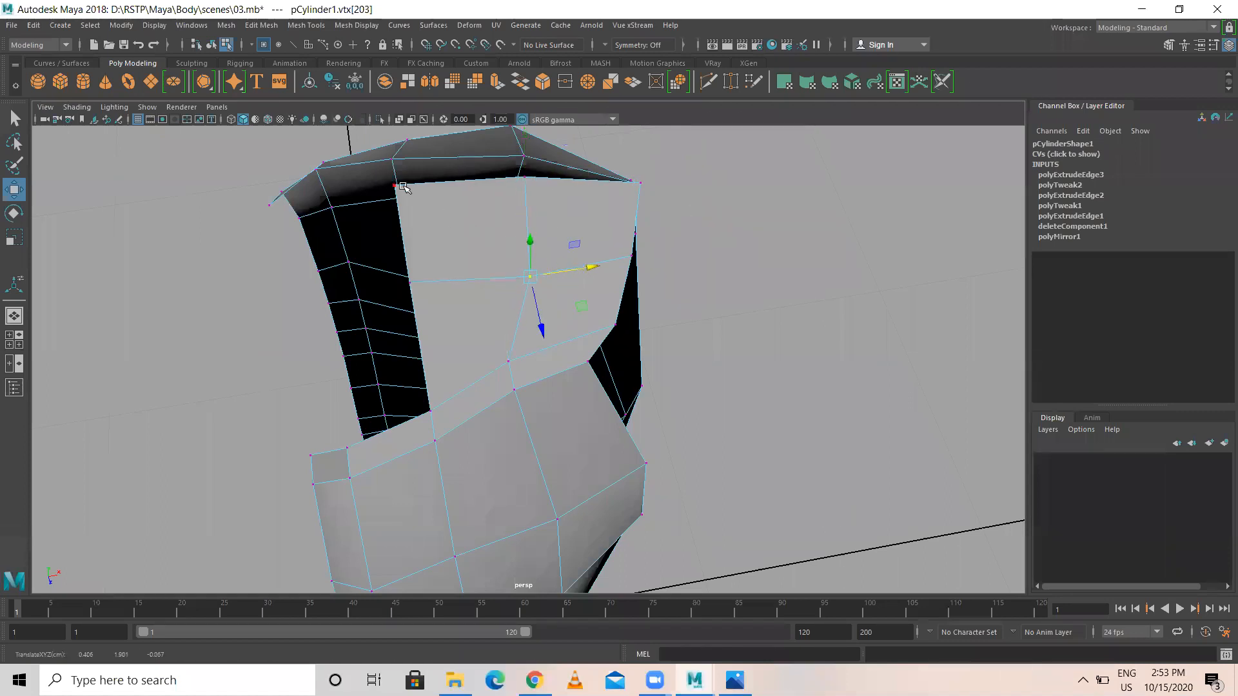
left_click(508, 364)
left_click_drag(571, 352, 582, 350)
left_click(533, 277)
left_click_drag(589, 268, 580, 269)
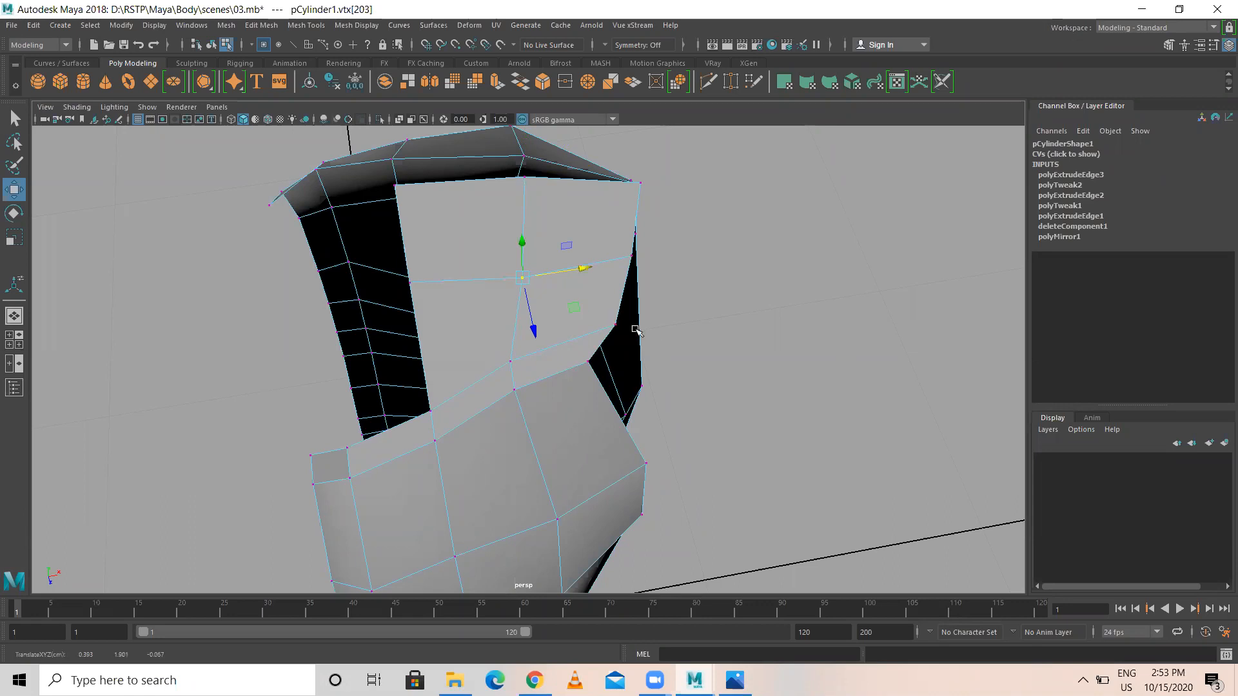
- Move the chest's upper outer corner vertex outward and lower the outer shoulder vertices slightly to follow the front reference outline
left_click(586, 361)
mouse_move(640, 354)
left_mouse_down()
mouse_move(654, 353)
mouse_move(601, 363)
mouse_move(539, 318)
mouse_move(629, 356)
left_mouse_up()
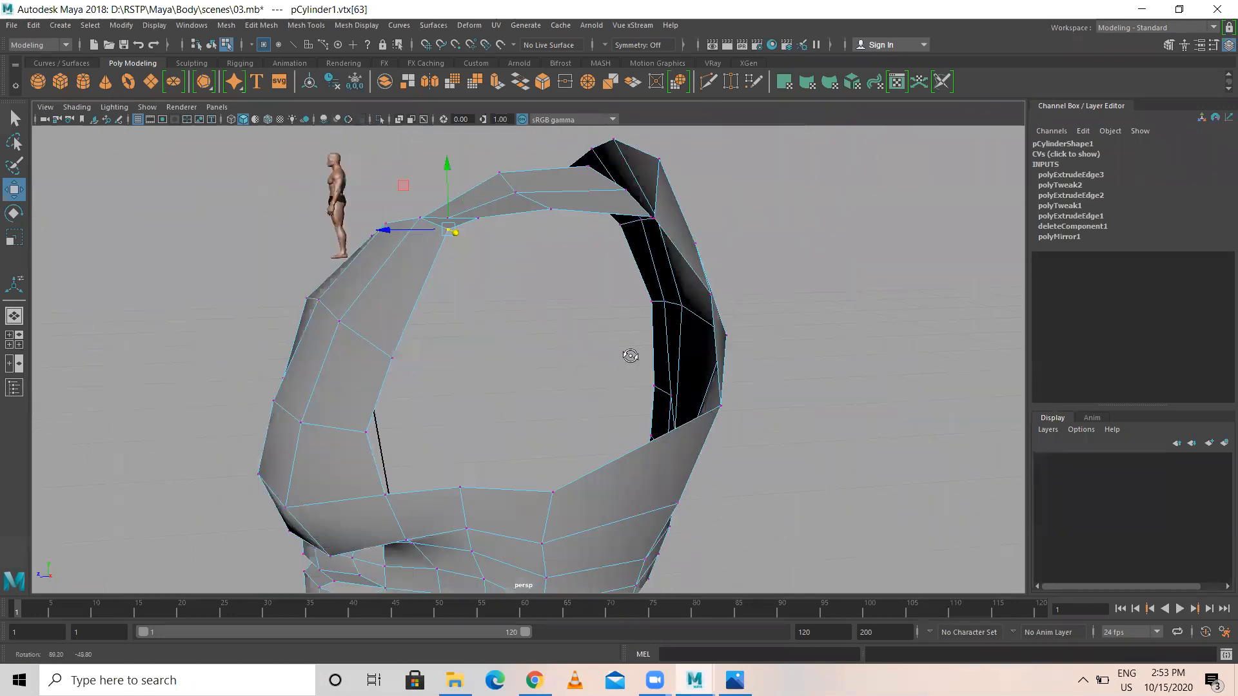
key("space")
key("space")
key("4")
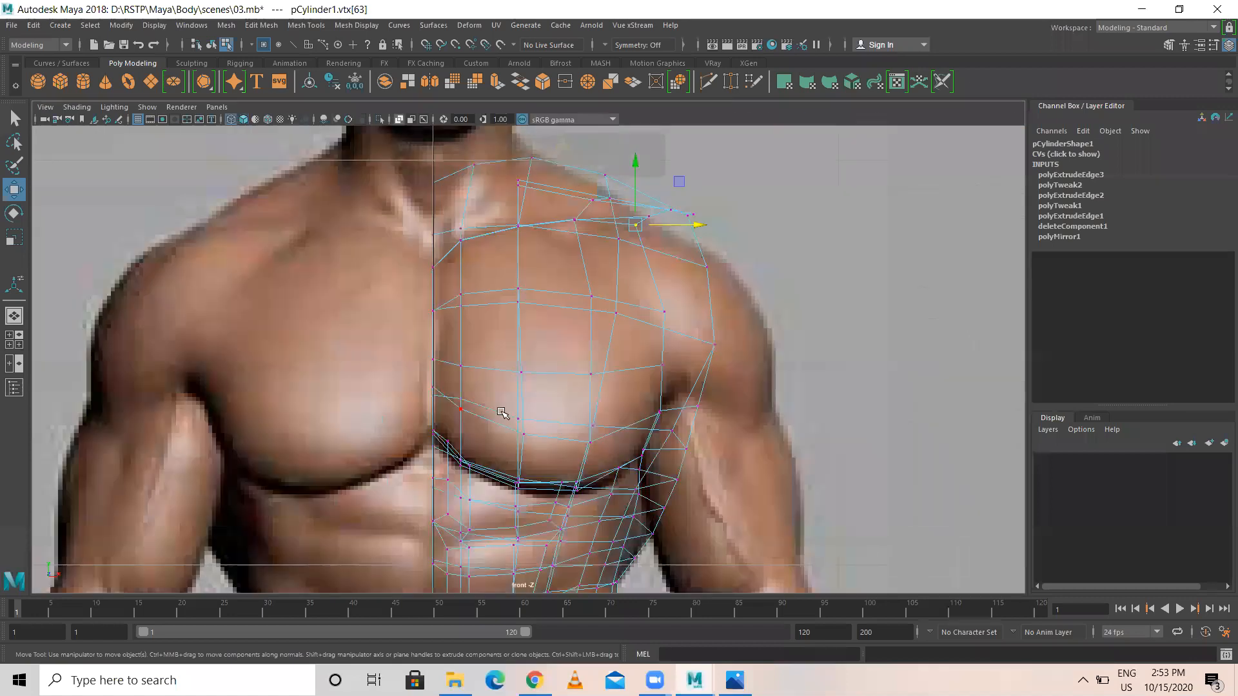
mouse_move(638, 227)
left_mouse_down()
mouse_move(654, 244)
mouse_move(635, 204)
left_mouse_up()
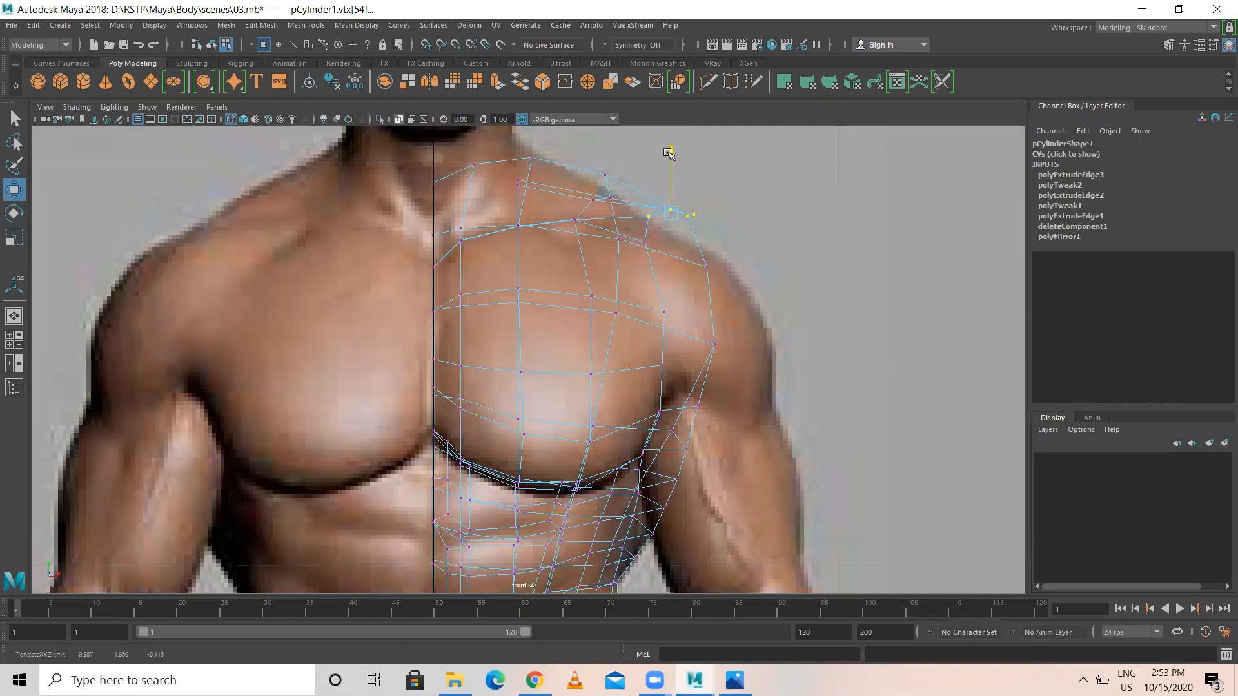
left_click(653, 222)
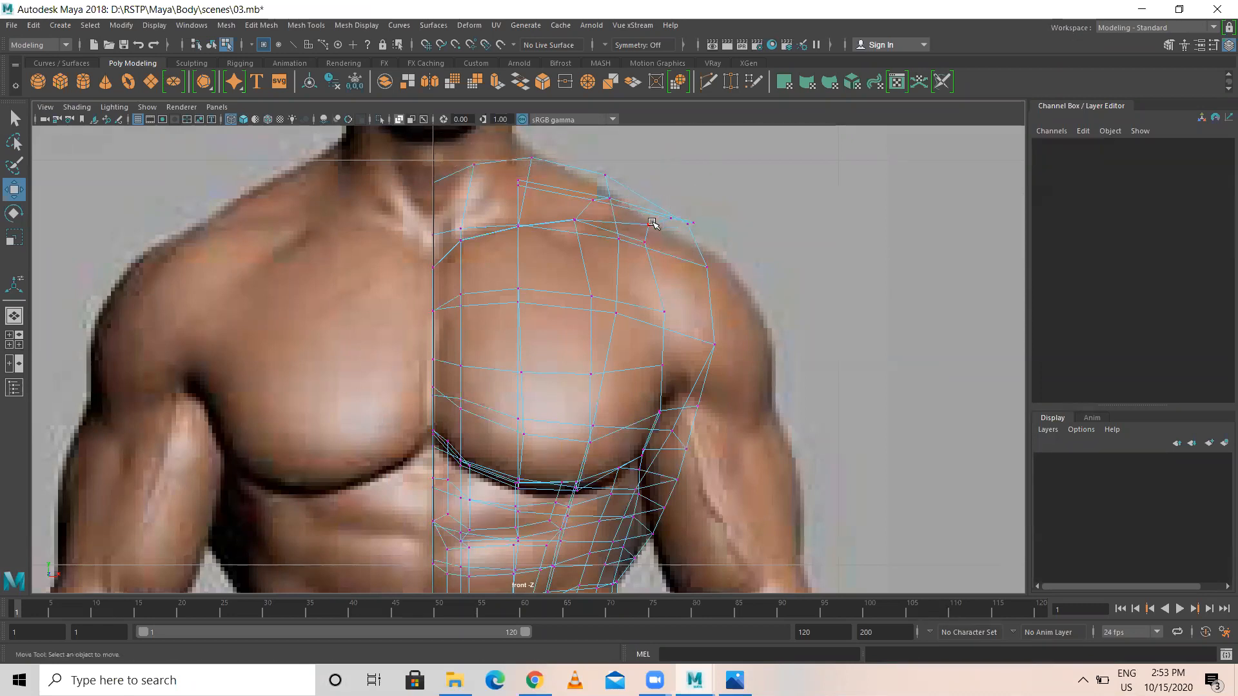
left_click(645, 241)
left_click_drag(648, 242, 657, 246)
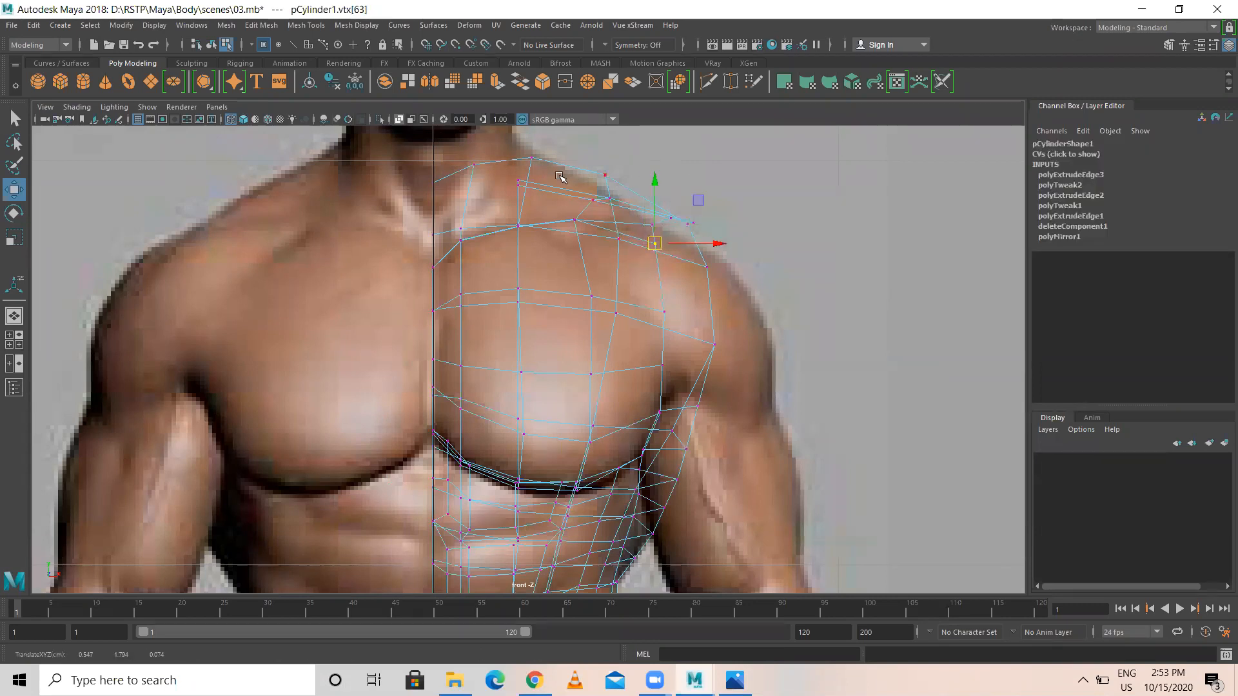
- Raise the inner vertices of the shoulder strip's middle and rear rows to meet the top border of the back
key("space")
key("space")
left_click_drag(515, 284, 613, 184, "alt")
left_click(609, 186)
middle_click_drag(660, 225, 621, 343, "alt")
left_click_drag(575, 231, 578, 197)
left_click_drag(505, 242, 450, 279, "alt")
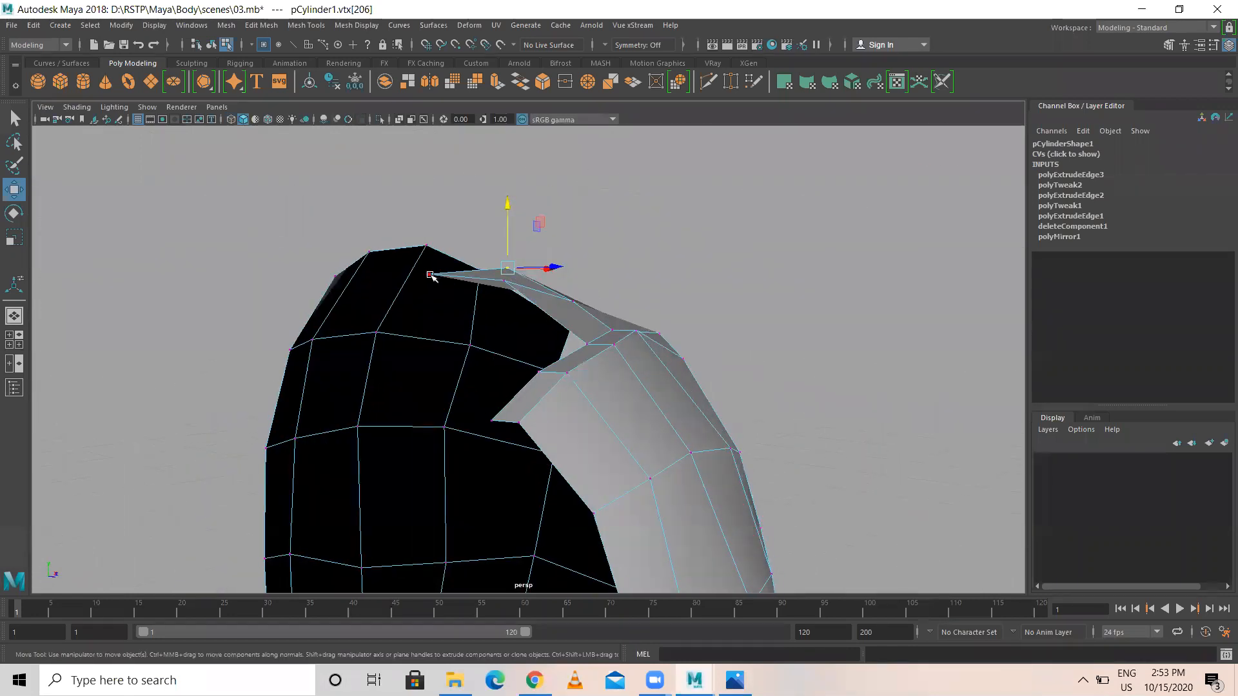
left_click(435, 244)
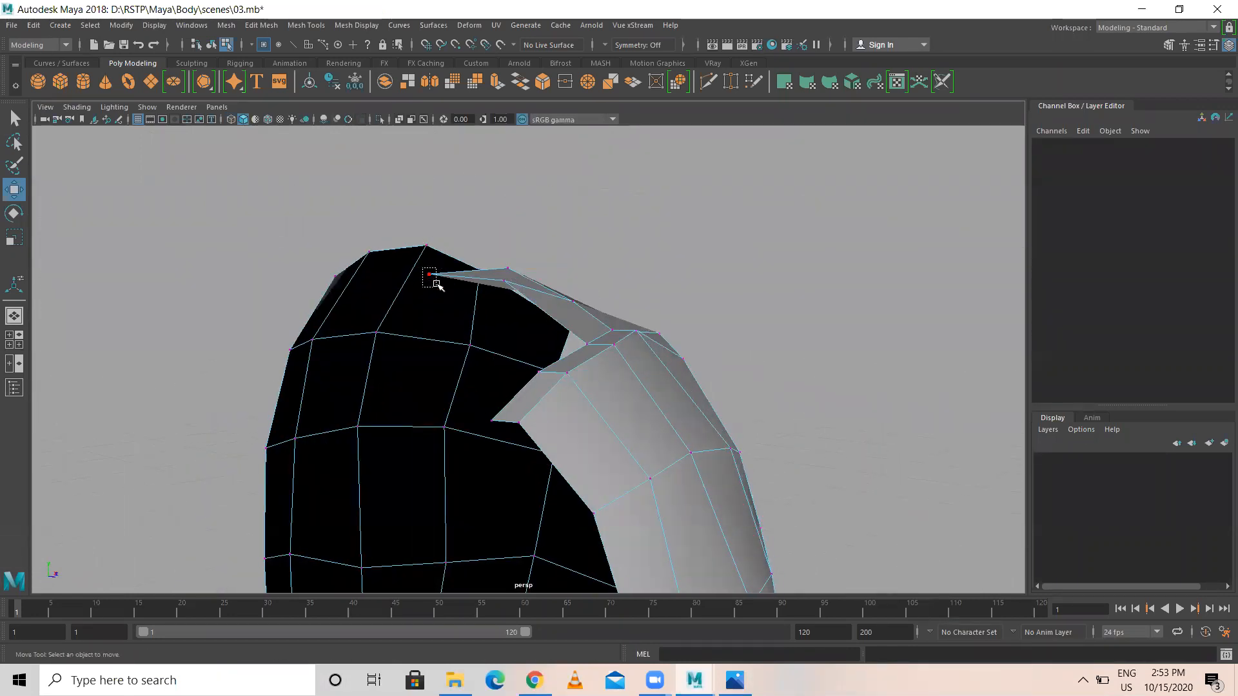
left_click_drag(437, 284, 437, 285)
left_click_drag(429, 231, 429, 207)
- Merge the first corner vertex of the strip's rear edge with the matching vertex on the back border
left_click_drag(525, 323, 501, 391, "alt")
left_click(430, 410)
mouse_move(645, 291)
left_mouse_down("alt")
mouse_move(601, 231)
mouse_move(650, 311)
mouse_move(635, 285)
left_mouse_up("alt")
left_click(638, 282)
left_click_drag(705, 351, 625, 290, "alt")
right_click(611, 263, "shift")
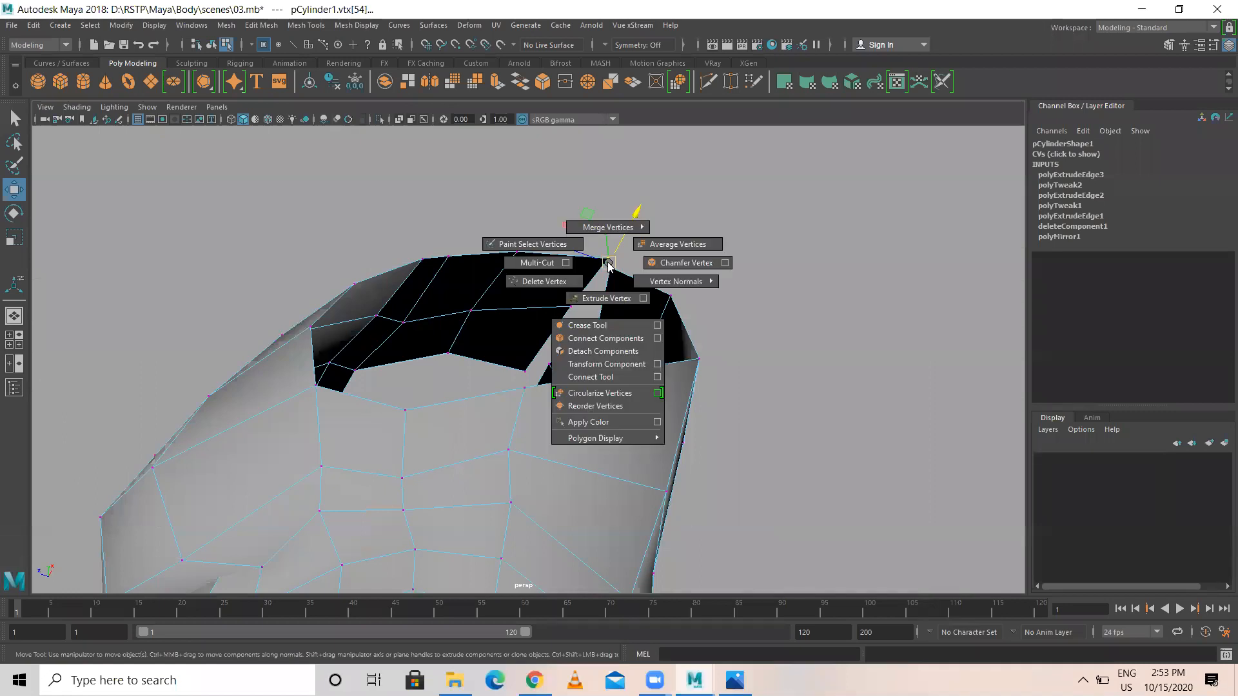
left_click(606, 297)
right_click_drag(608, 265, 594, 184, "shift")
- Merge the next two vertex pairs between the strip's rear edge and the back border, closing the gap behind the shoulder
left_click(617, 338)
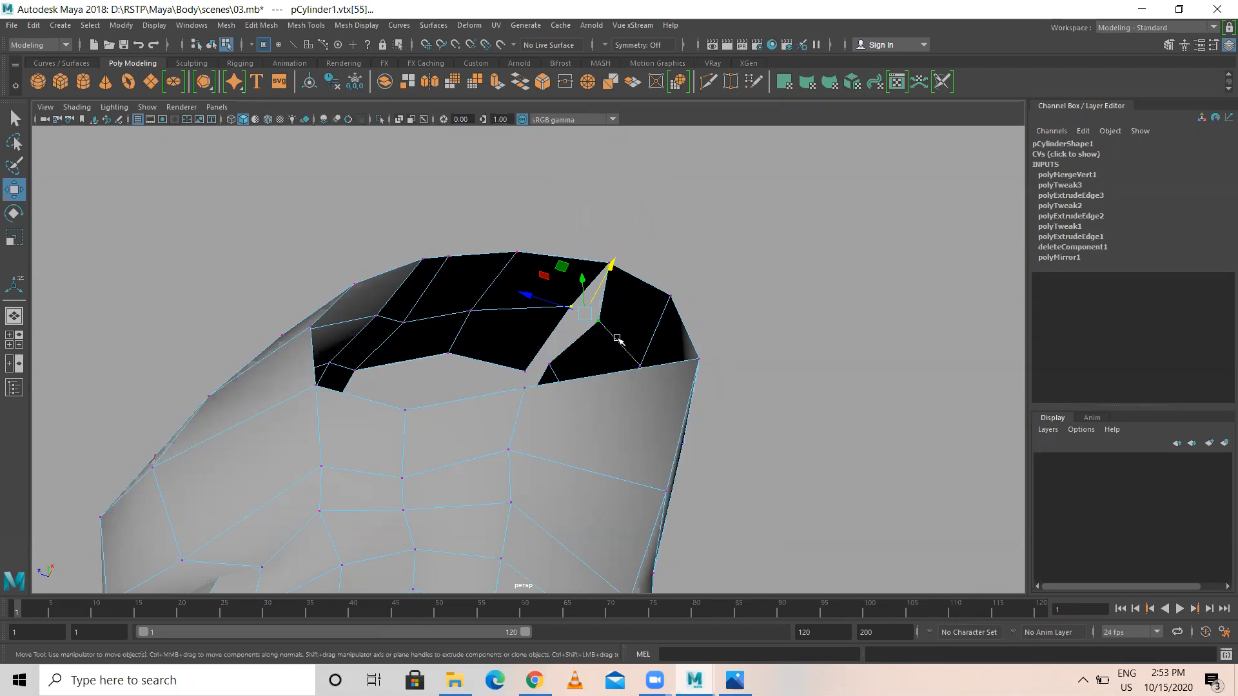
key("g")
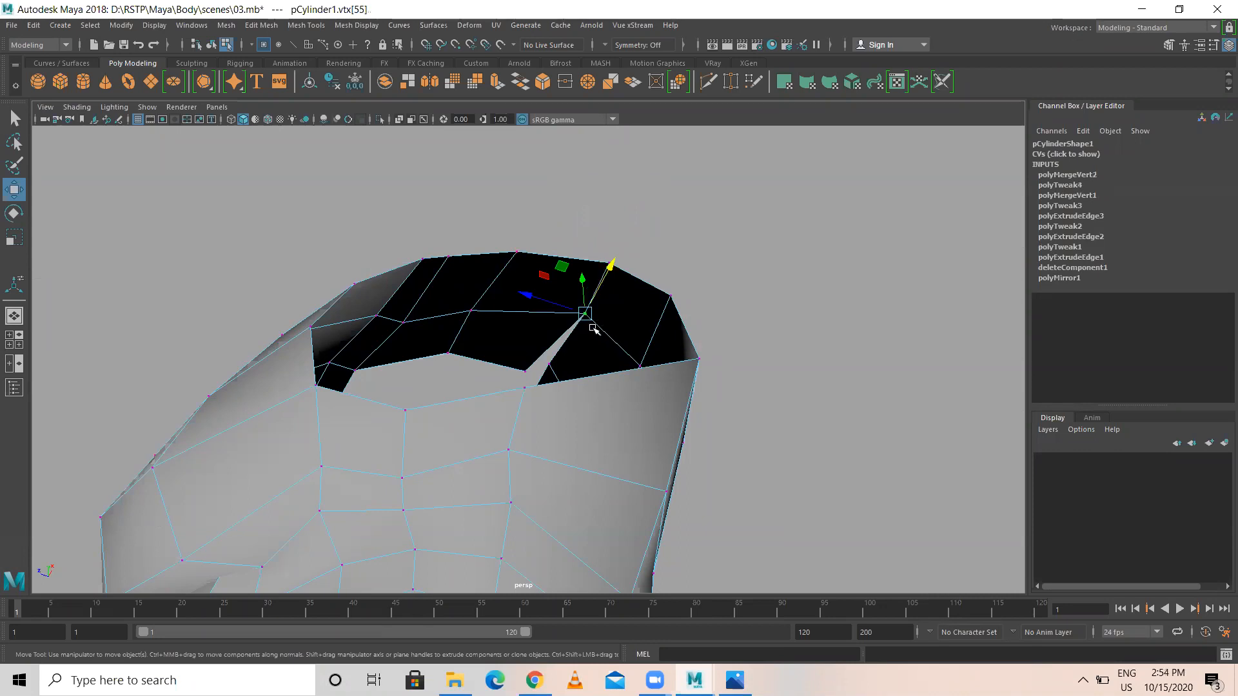
left_click_drag(610, 335, 579, 341, "alt")
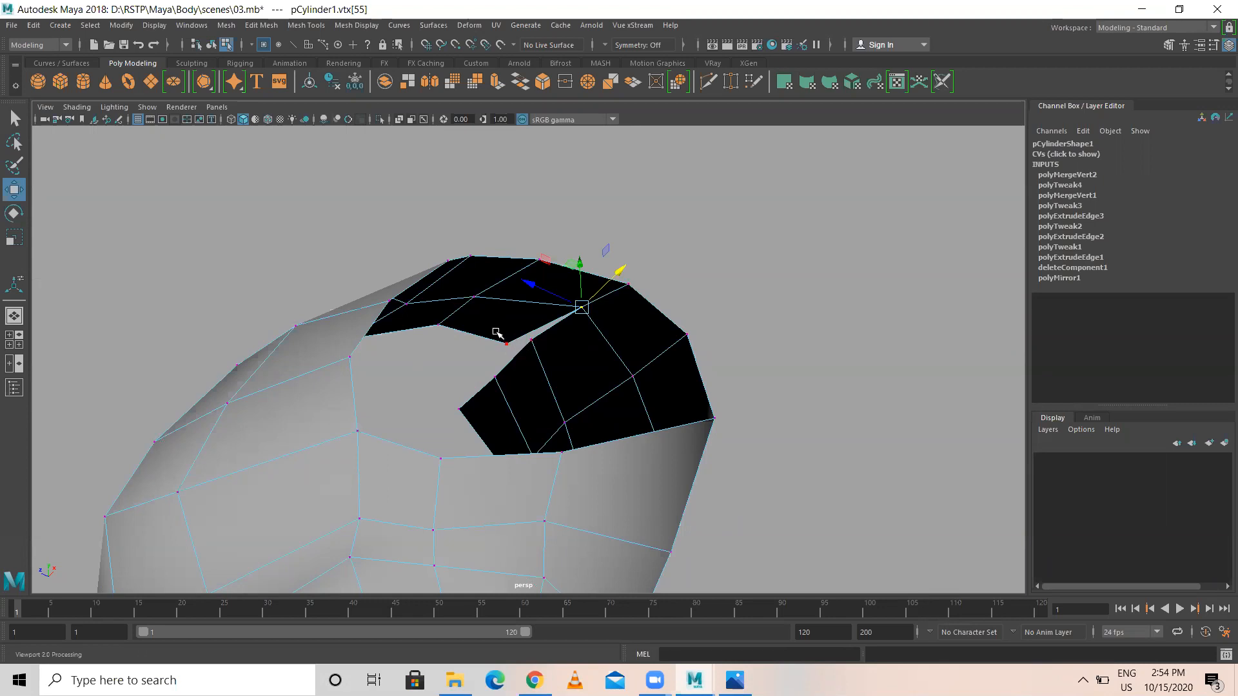
left_click(538, 349)
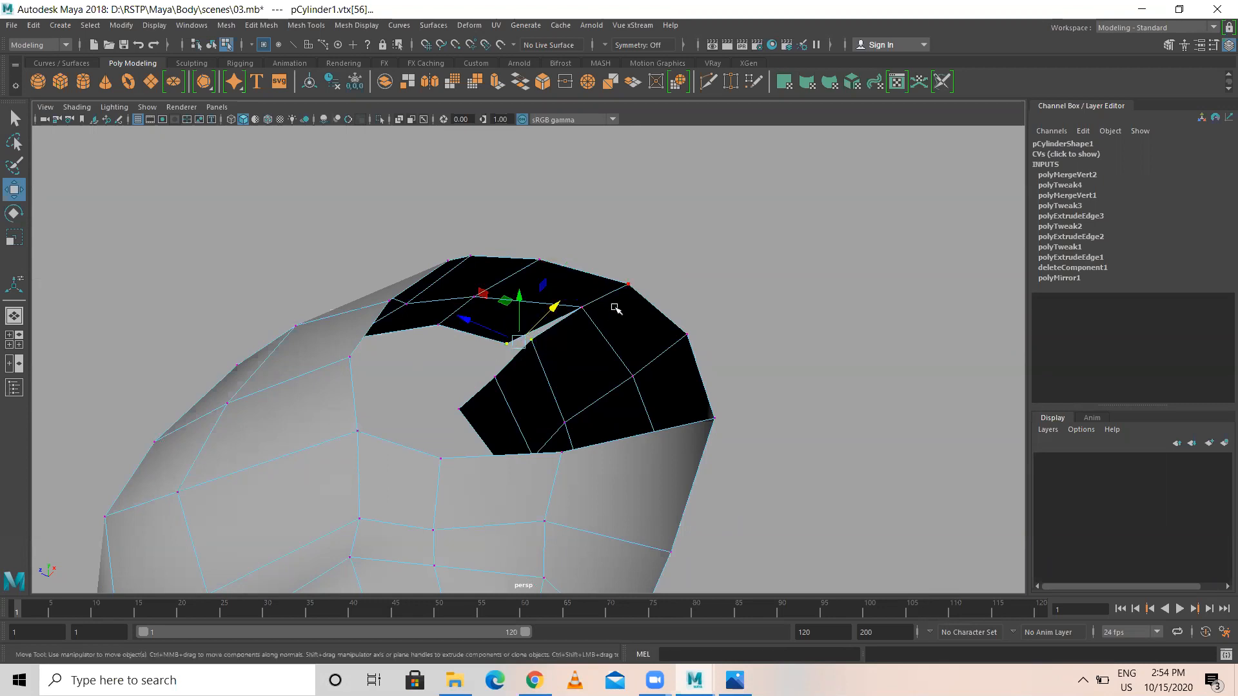
key("g")
- Adjust the merged middle vertex, the upper back vertex beside the neck and the strip's inner vertex to fit the front reference
left_click_drag(636, 337, 533, 380, "alt")
left_click(528, 359)
left_click_drag(542, 437, 539, 368, "alt")
left_click(508, 388)
key("space")
key("space")
middle_click_drag(509, 401, 633, 333, "alt")
left_click(588, 262)
left_click(571, 289)
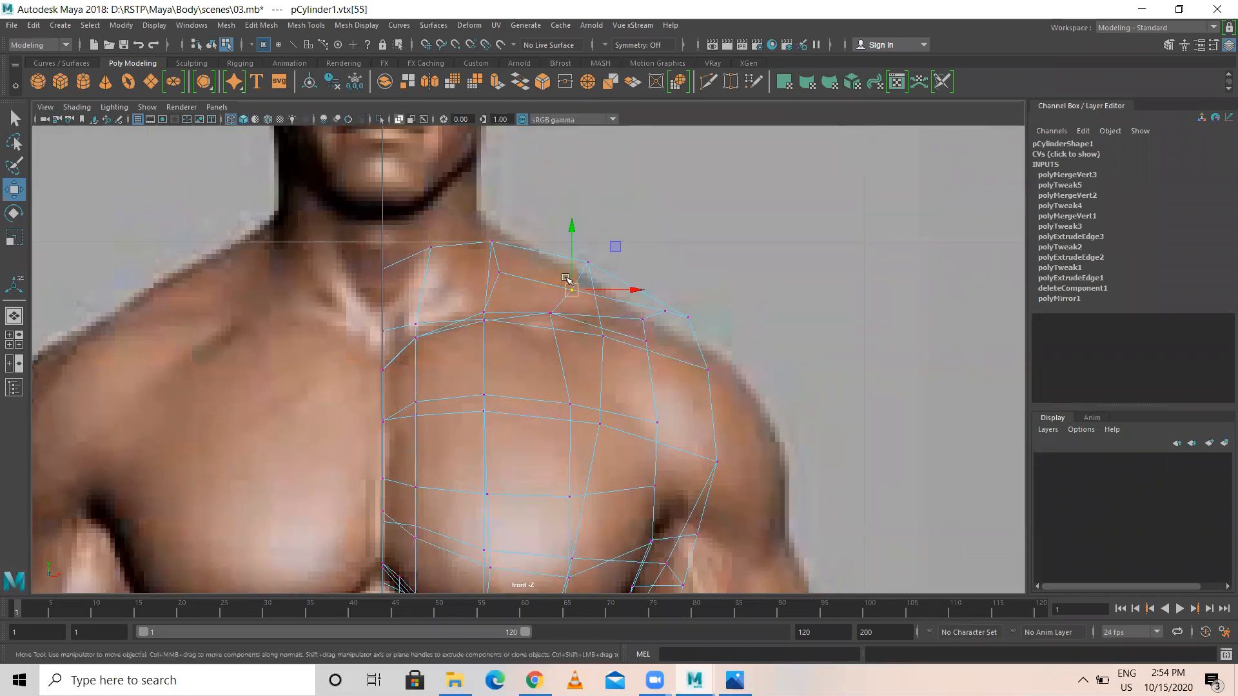
left_click(500, 272)
left_click_drag(437, 260, 465, 247)
left_click(503, 269)
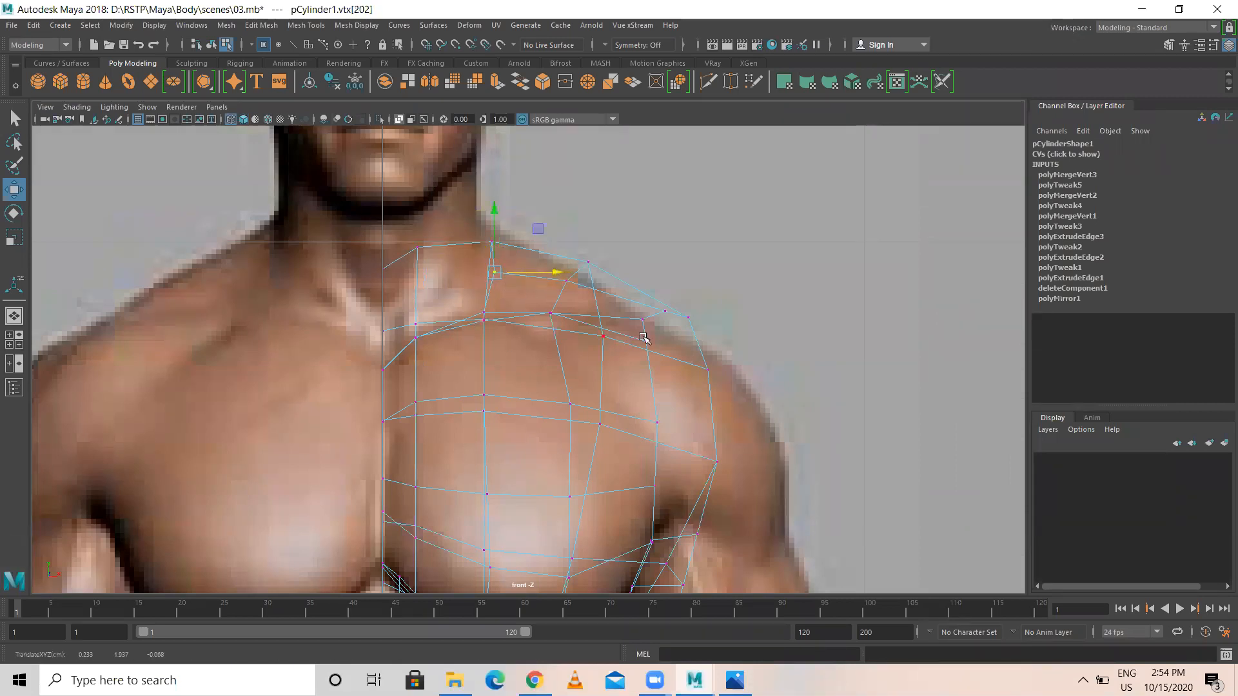
- Nudge the outer front vertex of the shoulder strip slightly outward and down along the shoulder in the front reference
left_click_drag(648, 301, 638, 325)
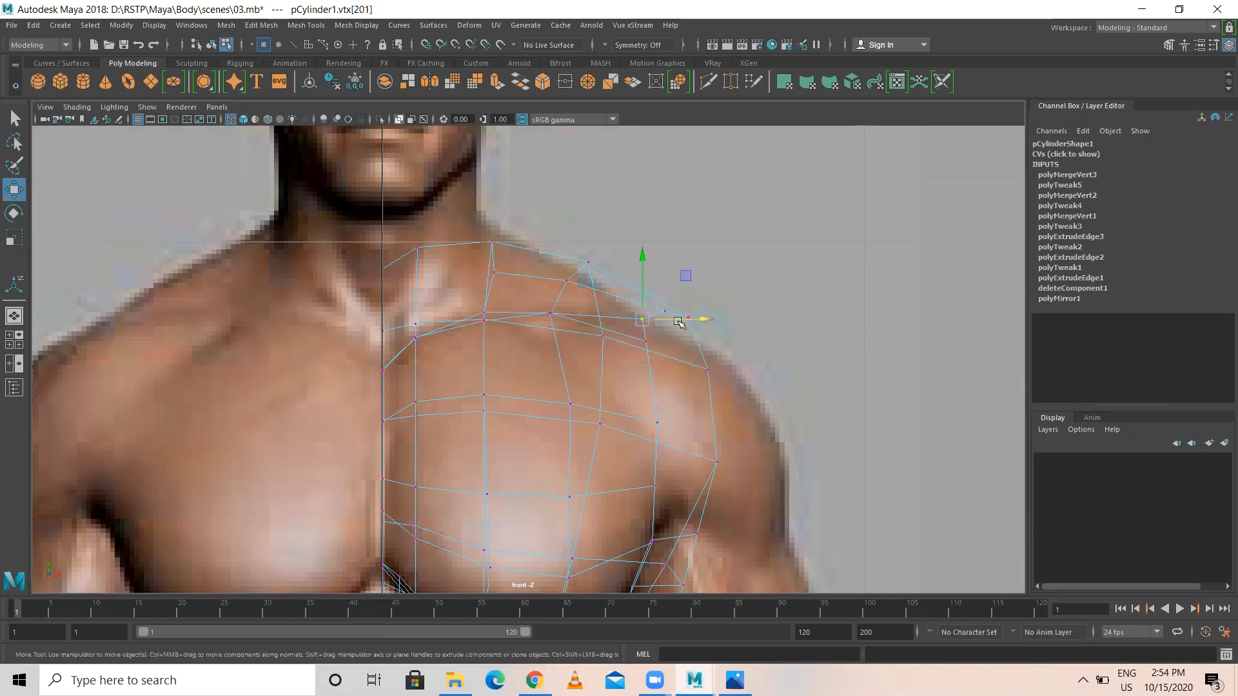
left_click_drag(647, 258, 648, 262)
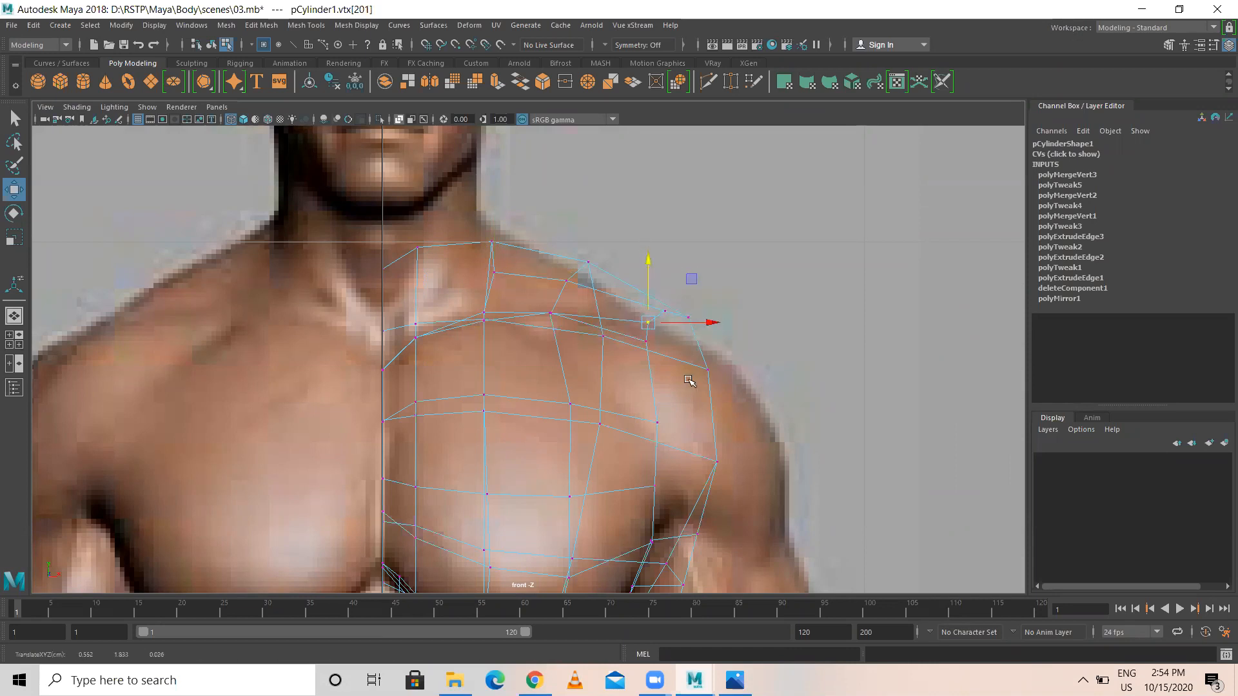
scroll(683, 382, "down", 5)
scroll(635, 384, "up", 2)
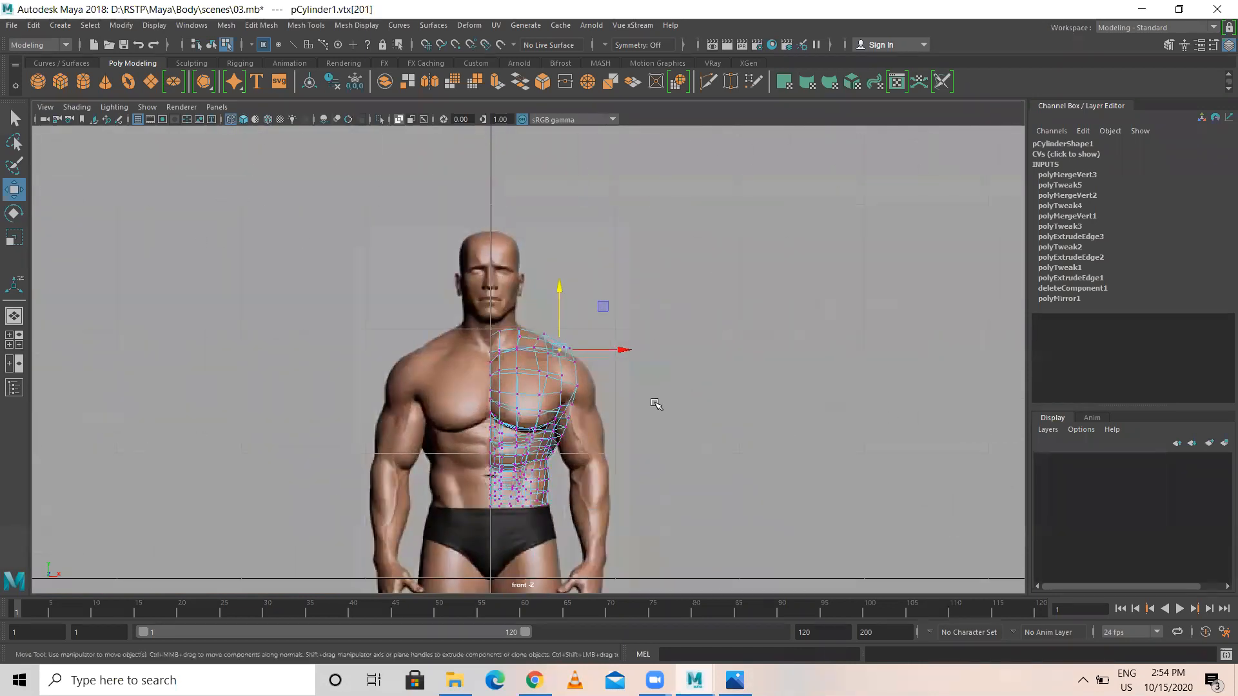
scroll(657, 408, "up", 1)
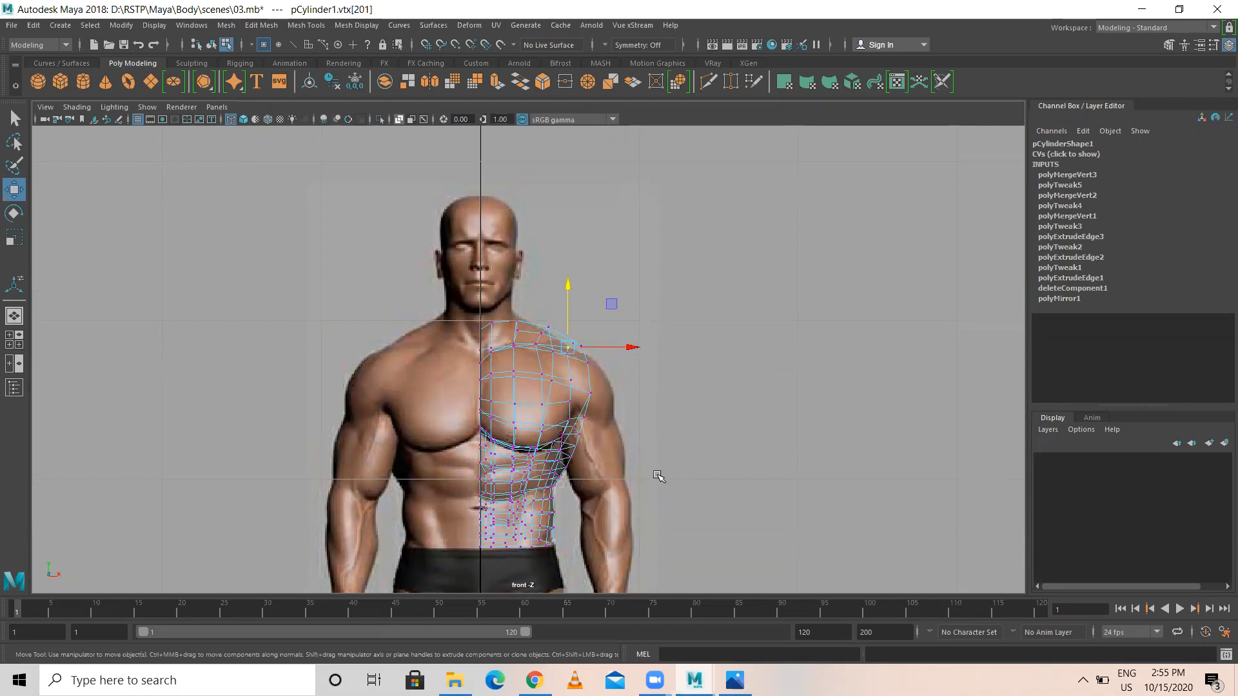
scroll(658, 476, "down", 2)
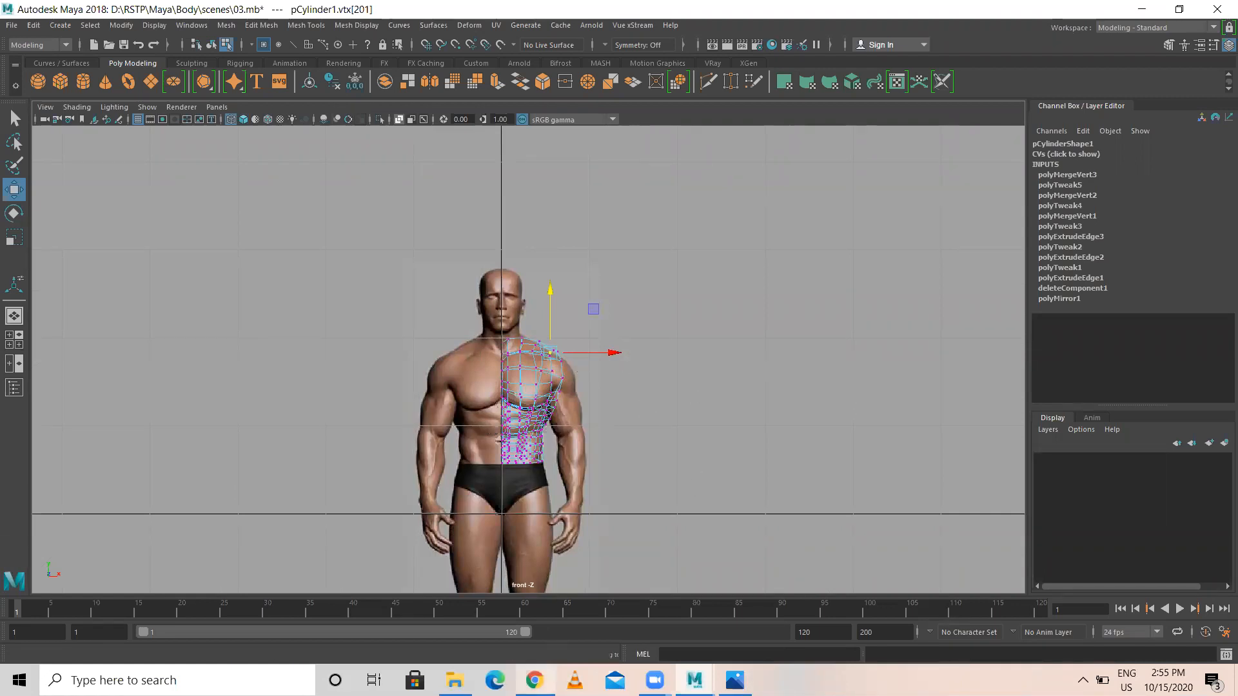
- Switch to Chrome and search Google Images for "t pose meaning", looking over the first results
left_click(534, 680)
left_click(100, 20)
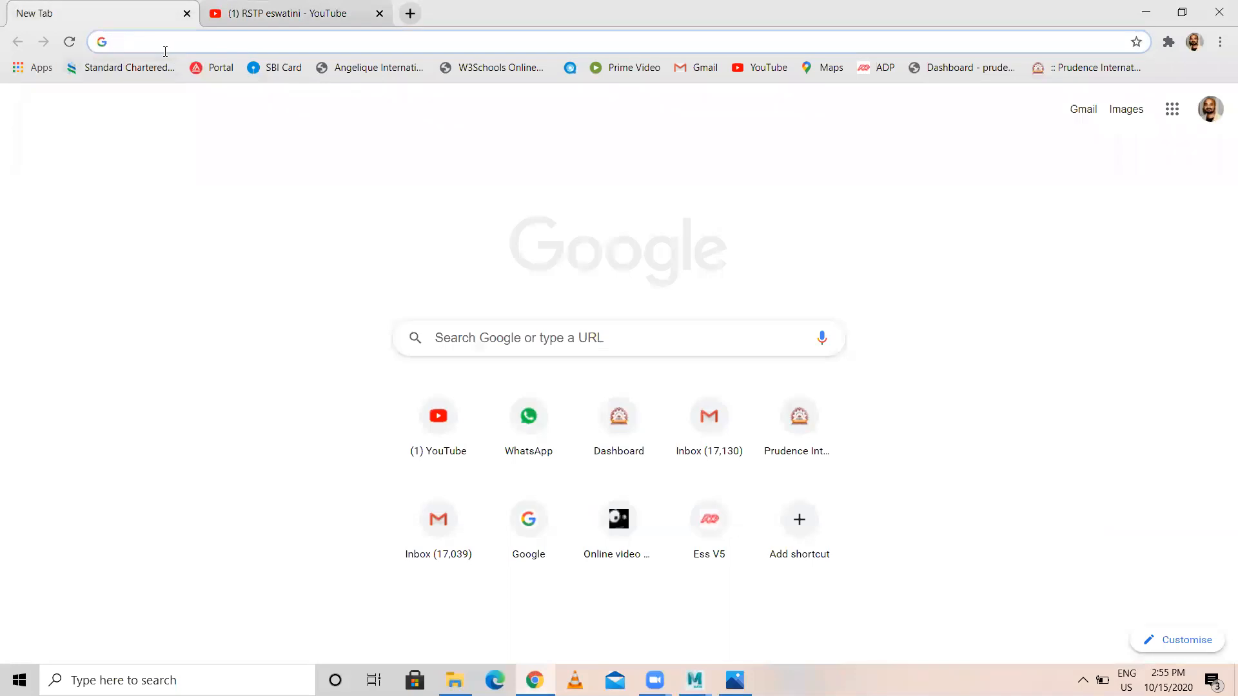
type("t pose")
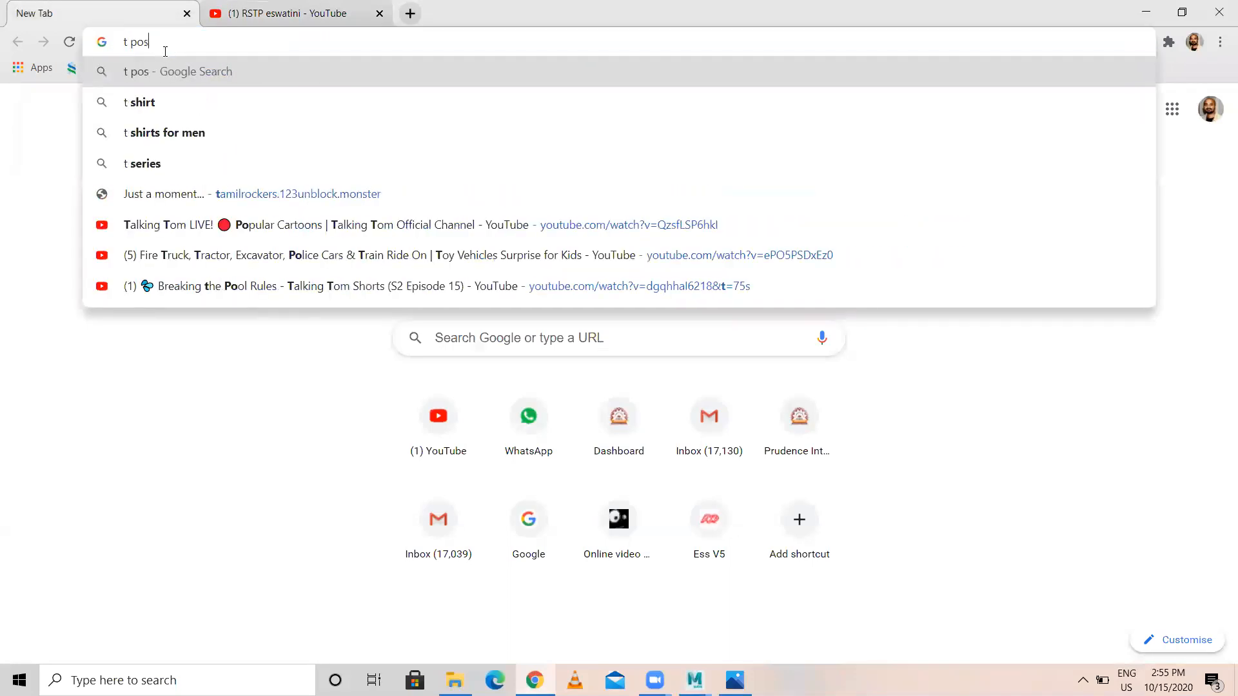
key("Down")
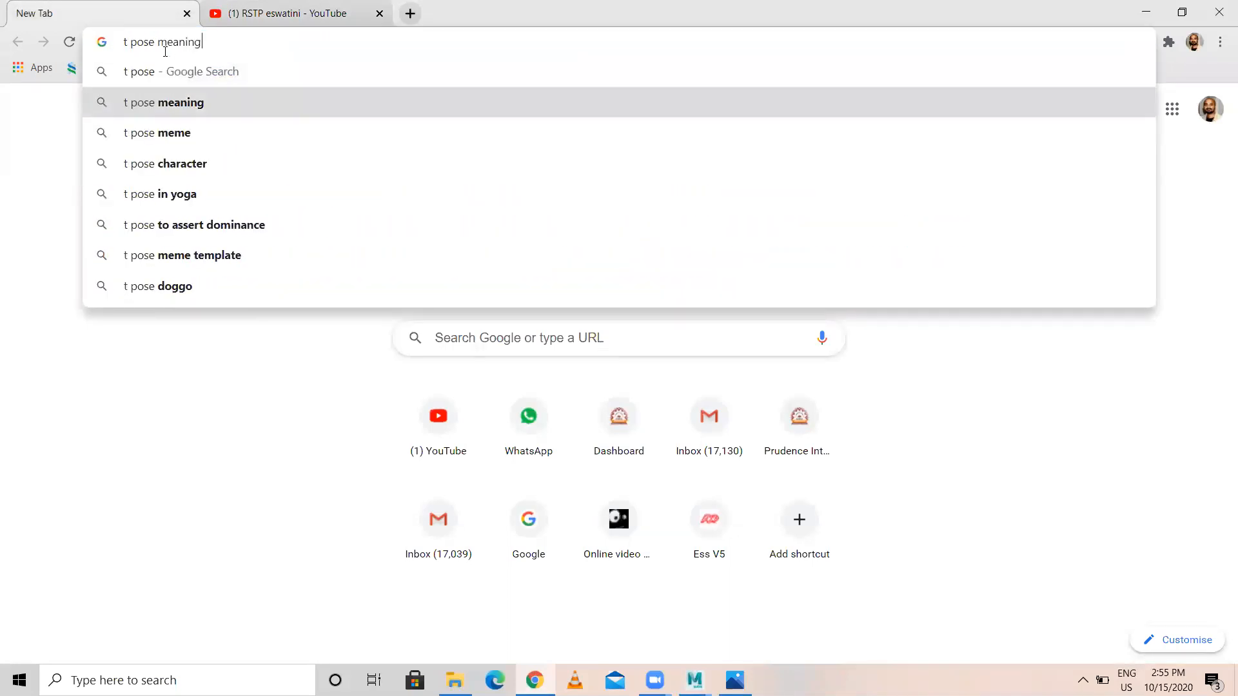
key("Return")
left_click(226, 171)
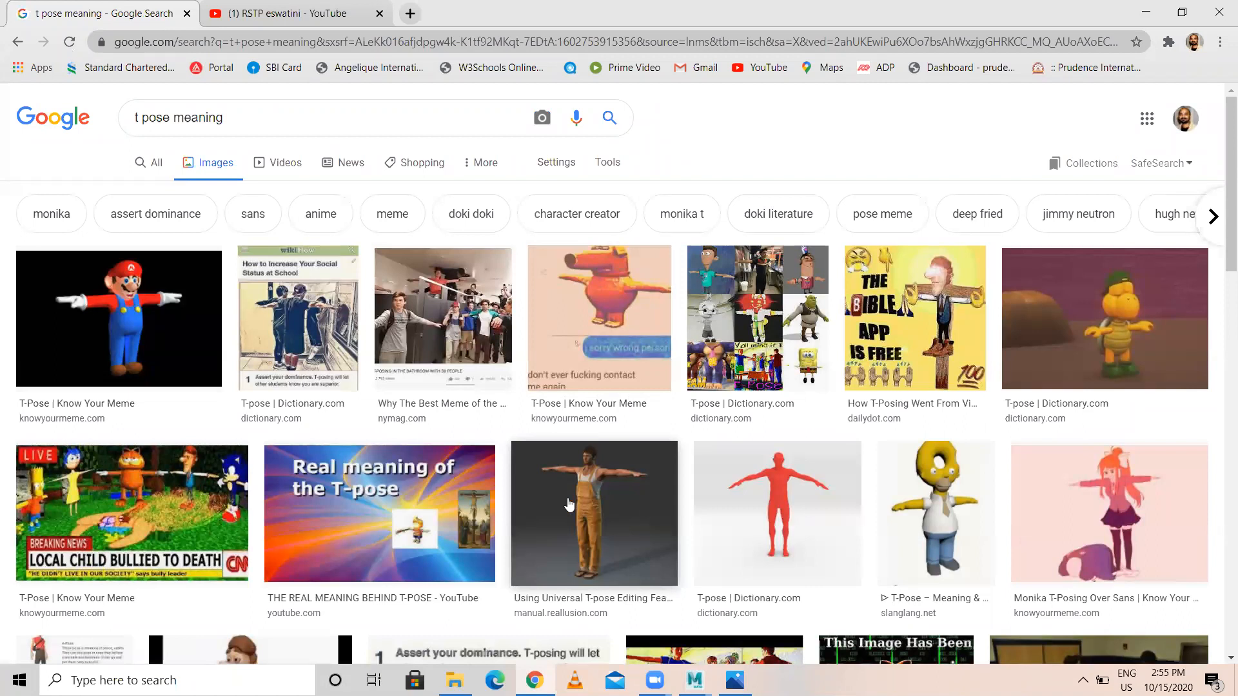
scroll(569, 504, "down", 6)
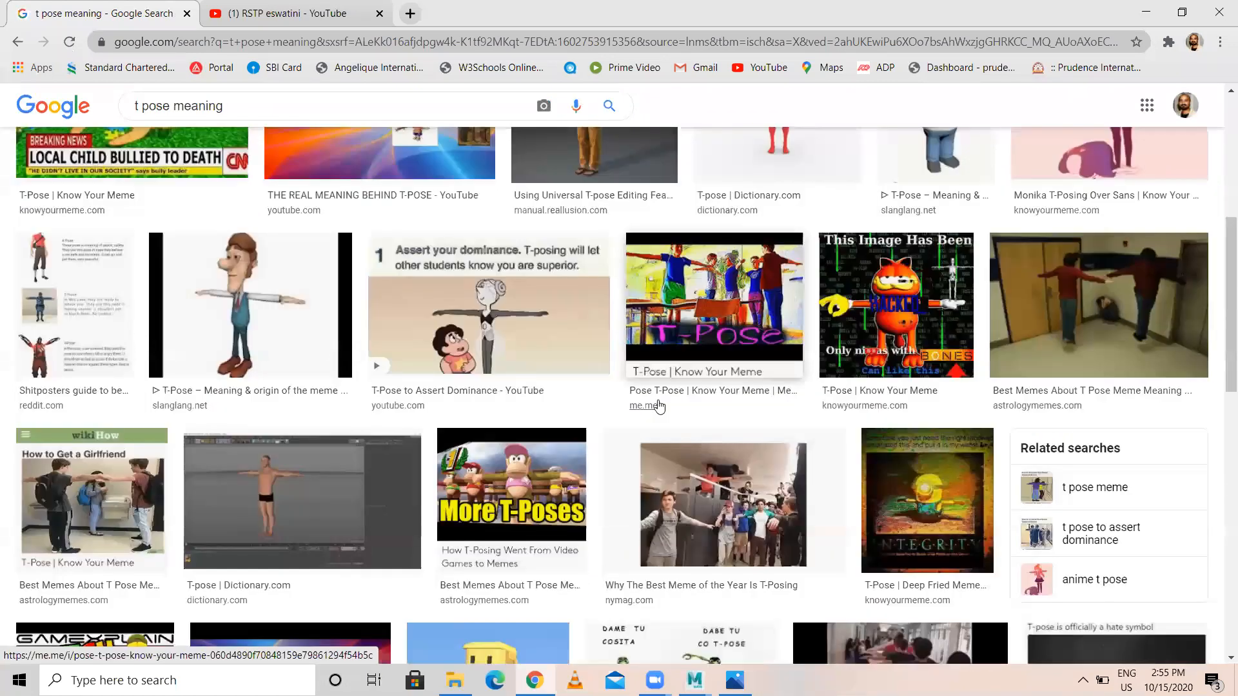
scroll(659, 406, "up", 6)
- Refine the image search to "t pose character model sheet"
left_click_drag(226, 117, 174, 122)
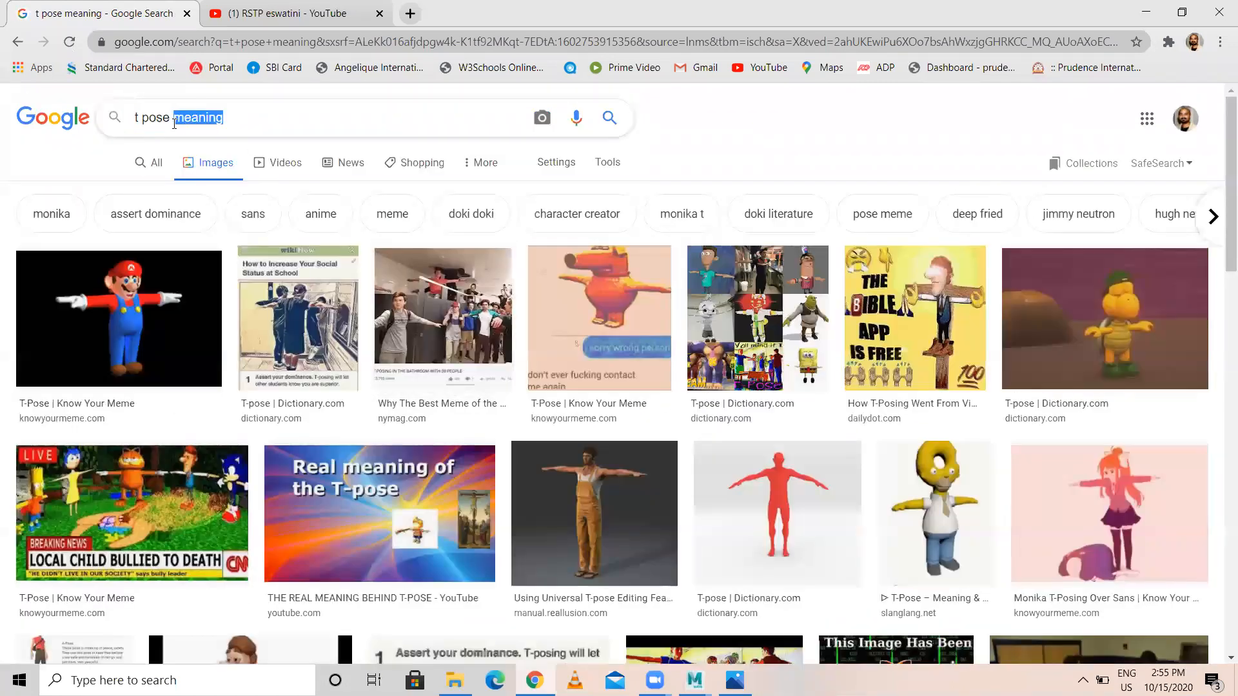
type("ch")
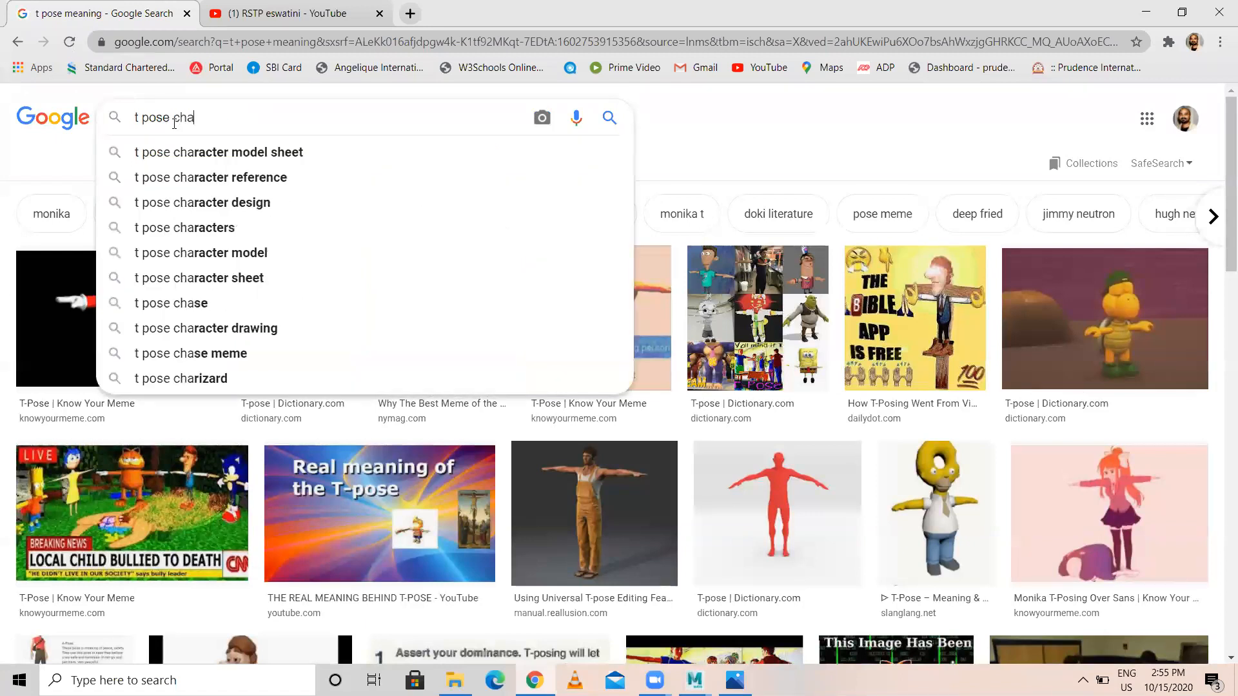
key("Down")
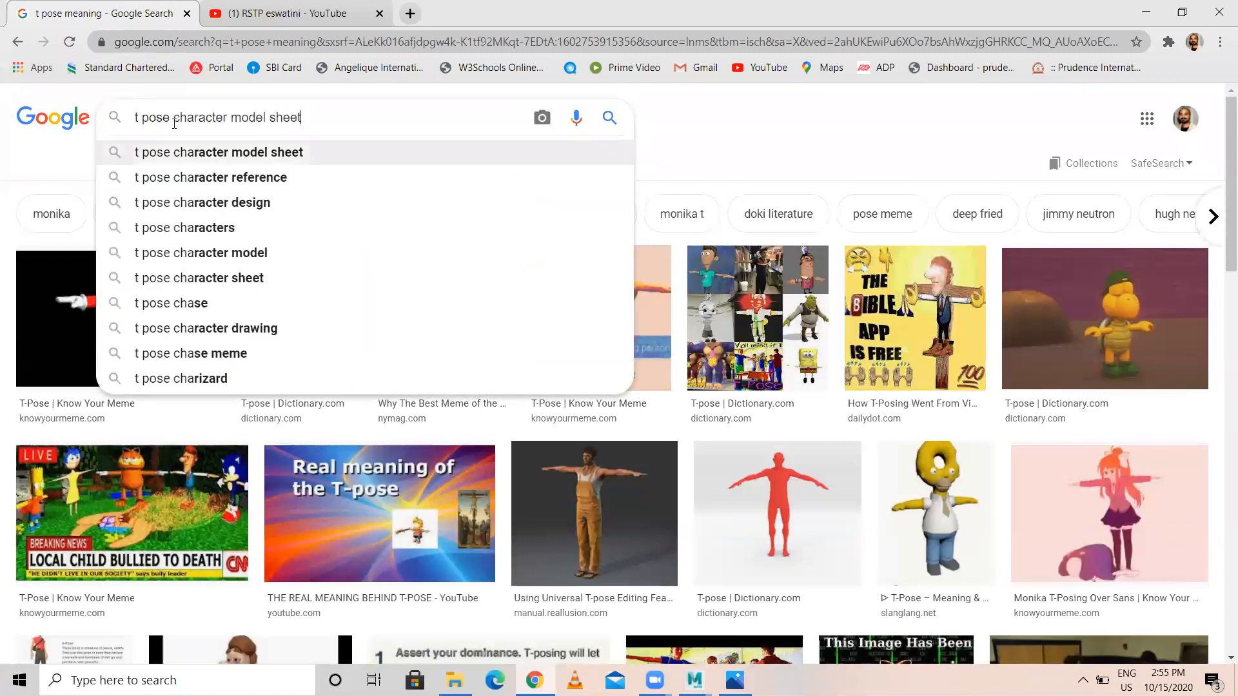
key("Return")
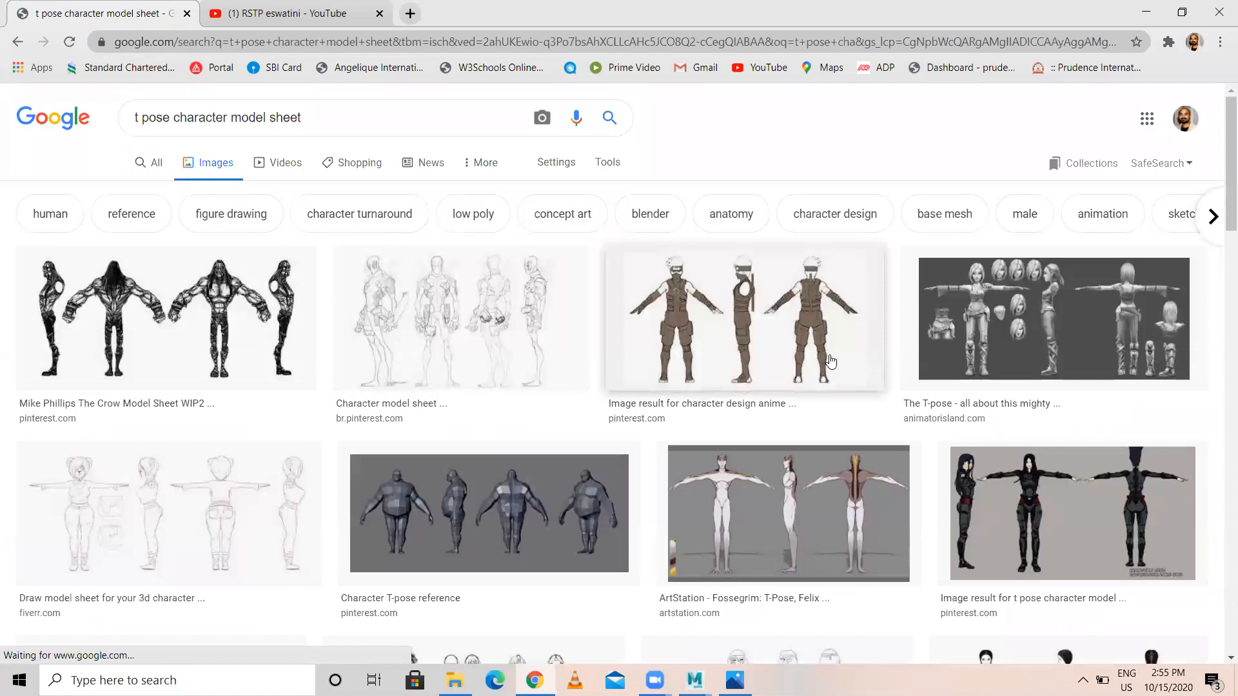
scroll(766, 348, "down", 3)
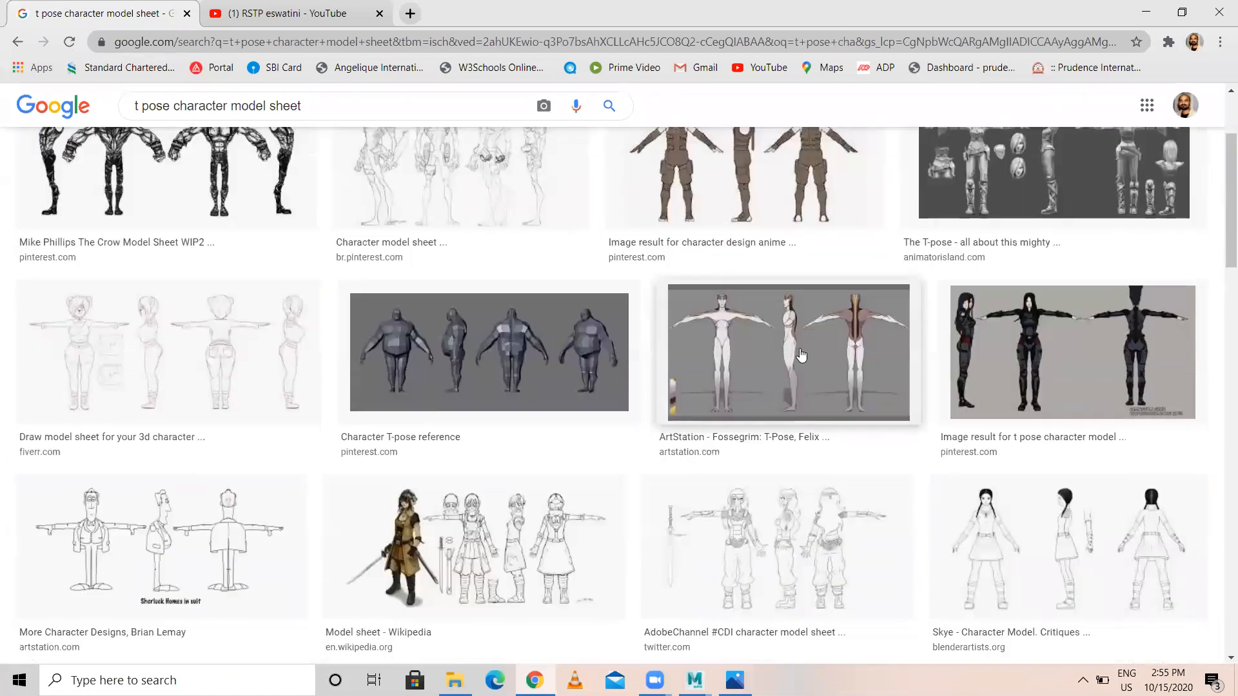
scroll(1083, 284, "up", 3)
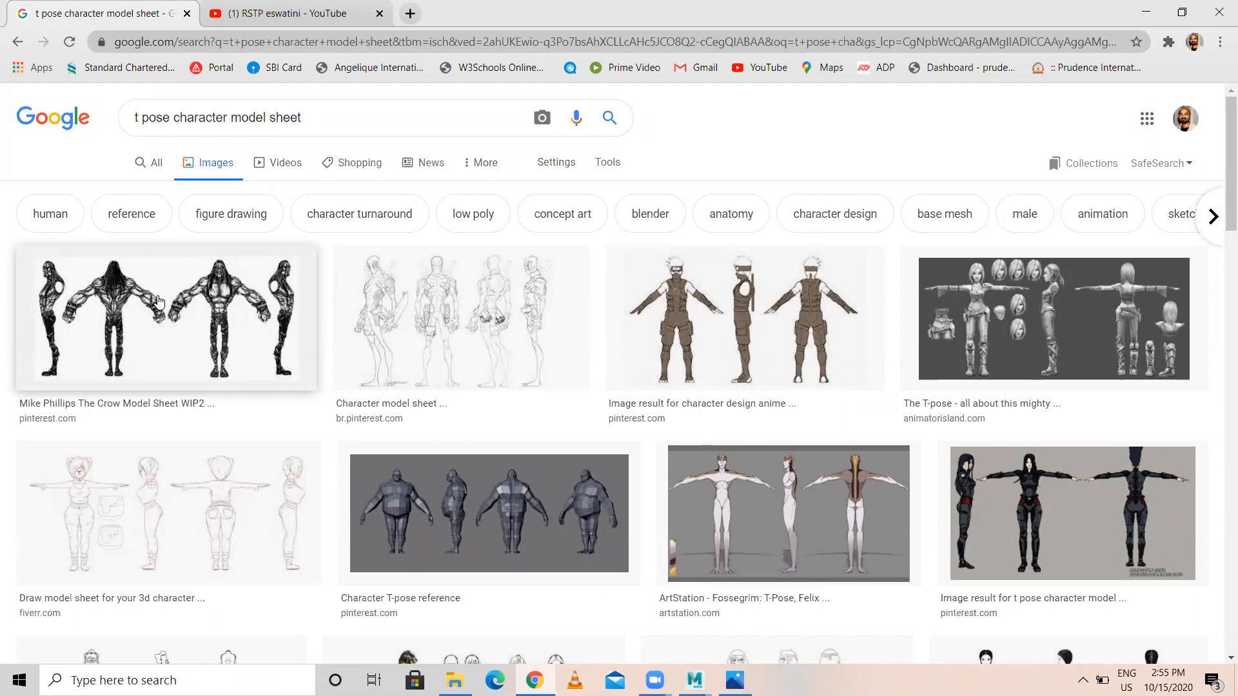
- Examine the T-pose model sheets for front, side and back arm poses, and return to Maya
scroll(310, 384, "down", 6)
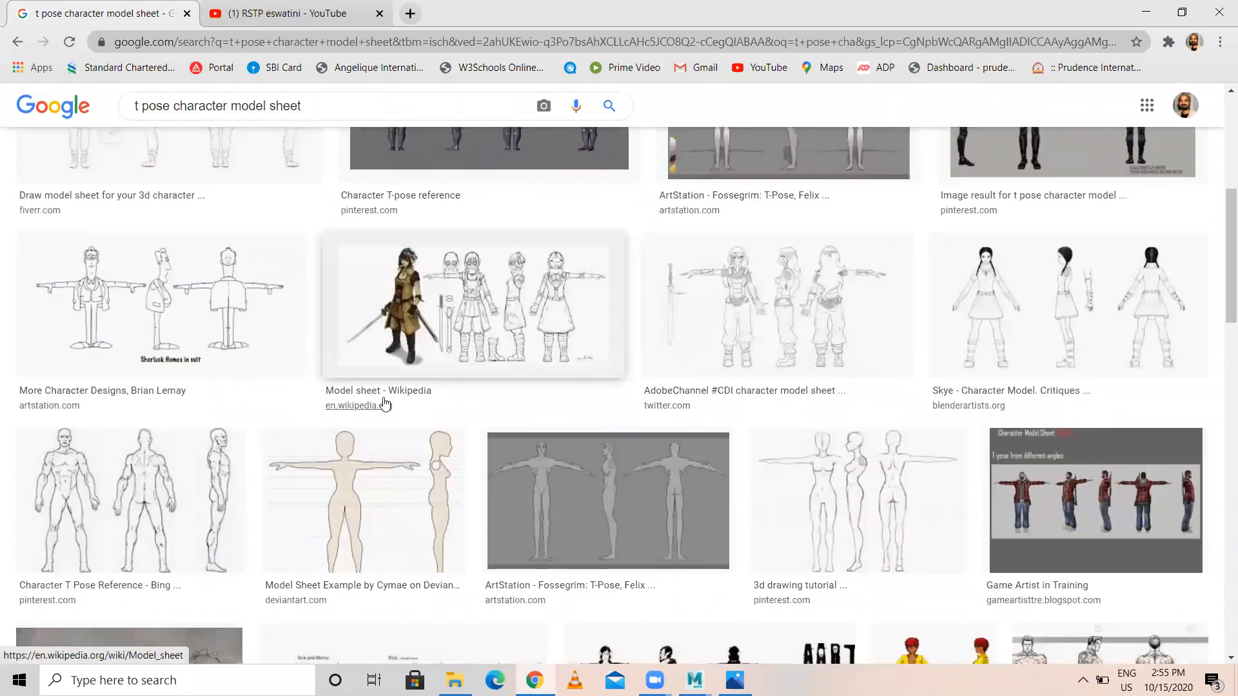
scroll(451, 431, "down", 4)
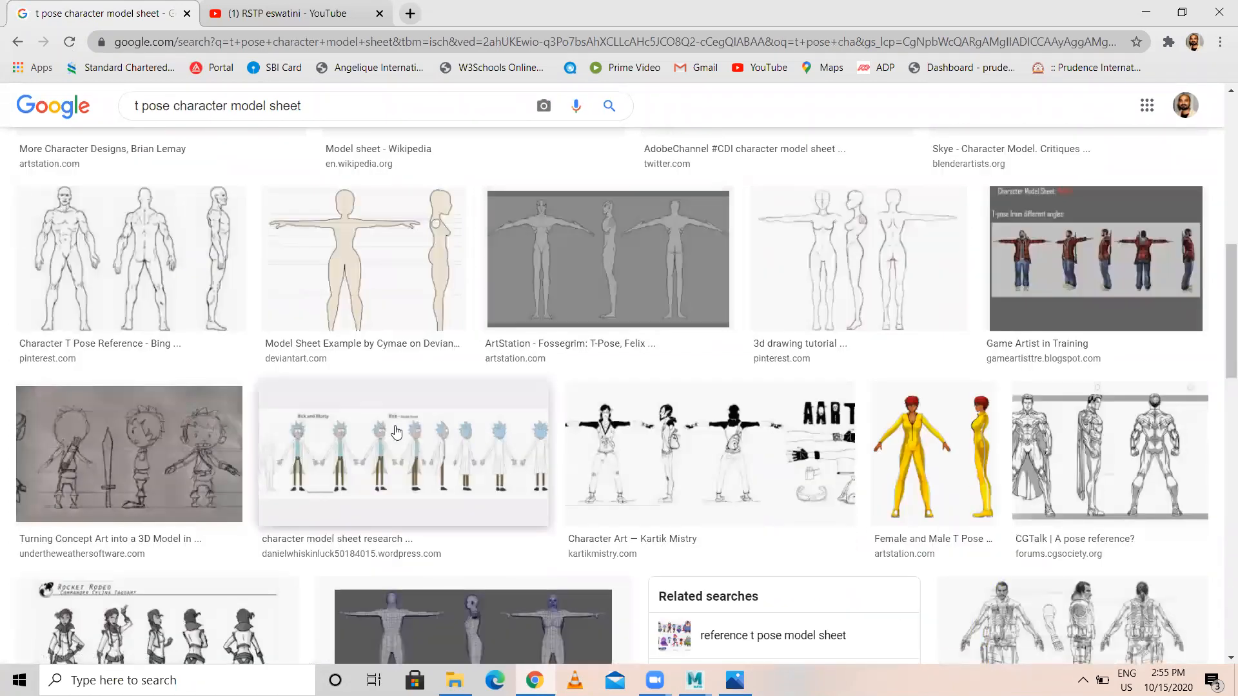
scroll(368, 427, "down", 6)
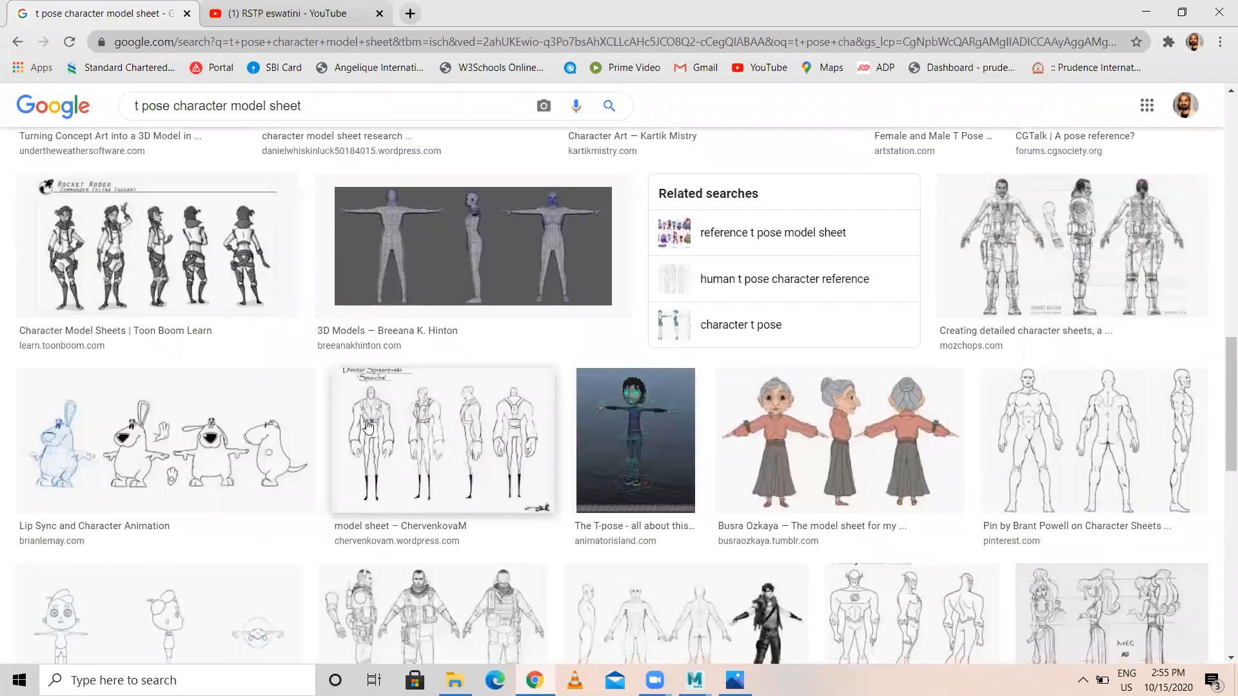
scroll(368, 426, "down", 4)
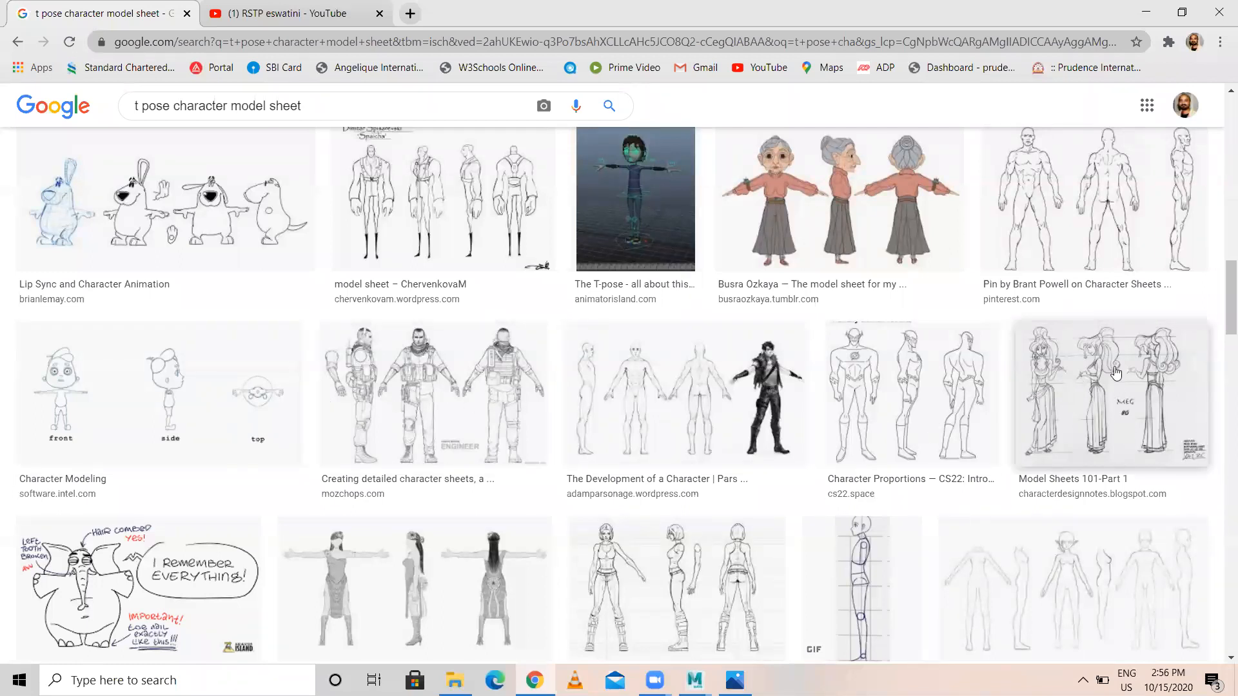
scroll(651, 419, "down", 5)
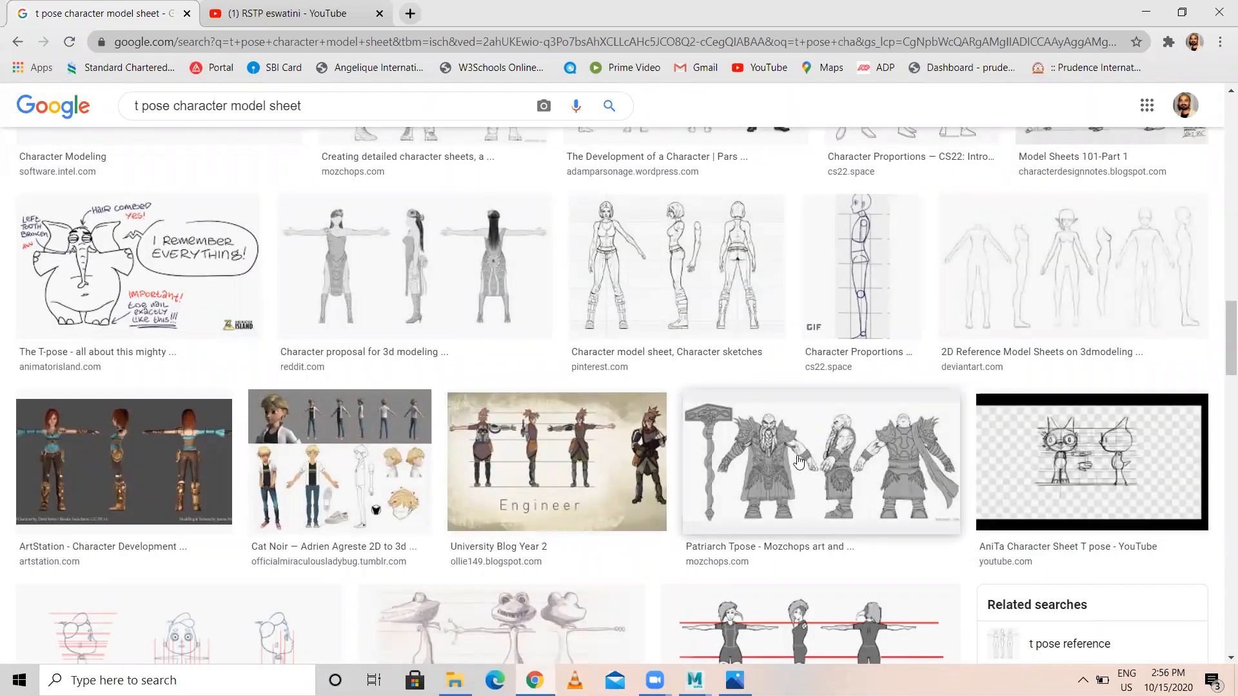
scroll(719, 489, "down", 2)
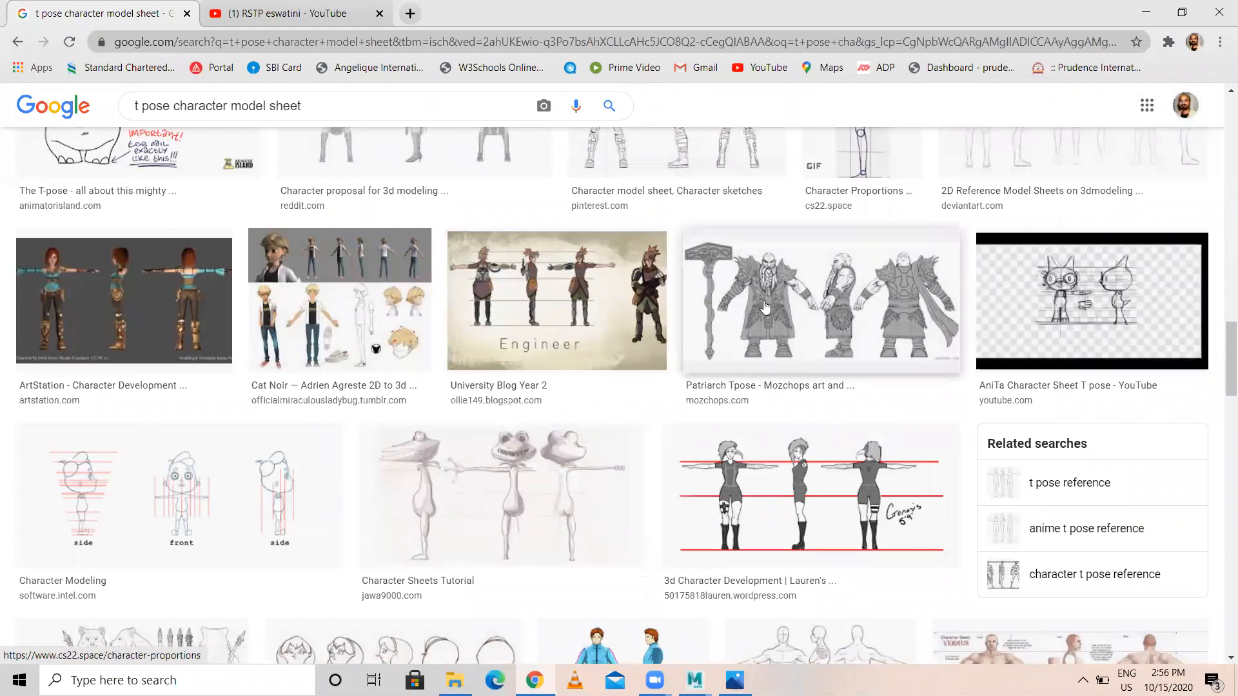
left_click(1145, 12)
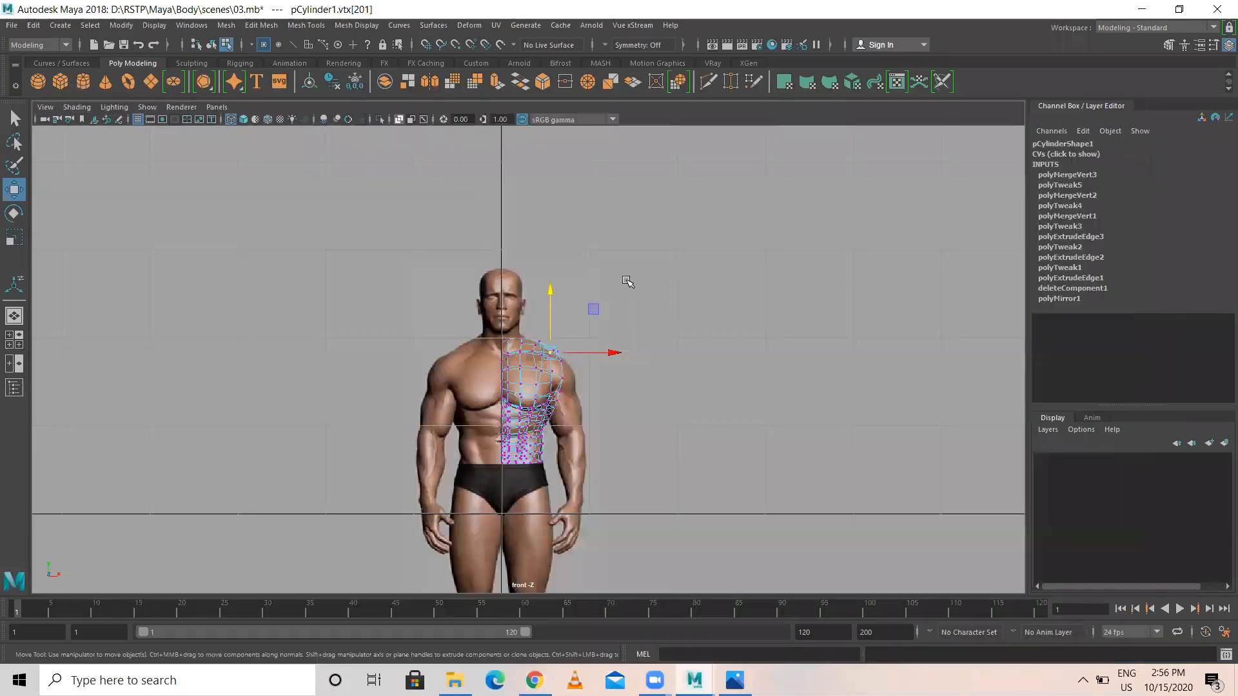
- Nudge the outer upper-chest vertex beside the shoulder slightly sideways in the front reference view
scroll(557, 386, "up", 5)
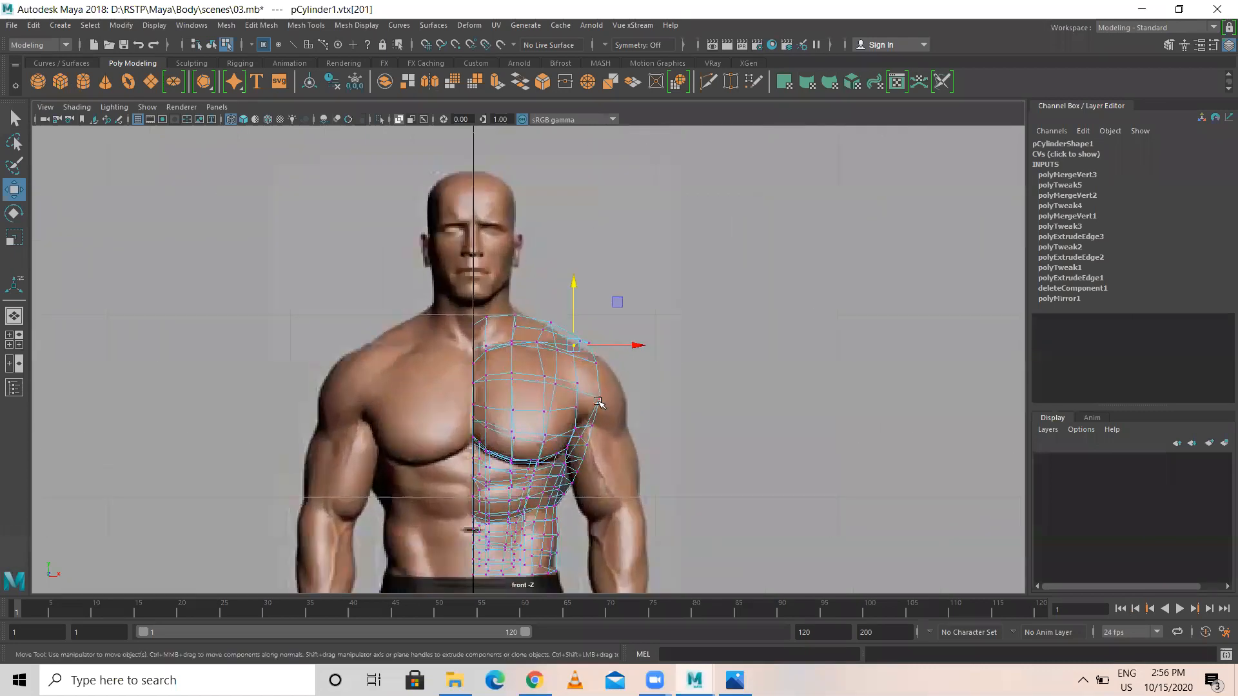
left_click(576, 381)
left_click(614, 382)
left_click_drag(614, 383, 613, 383)
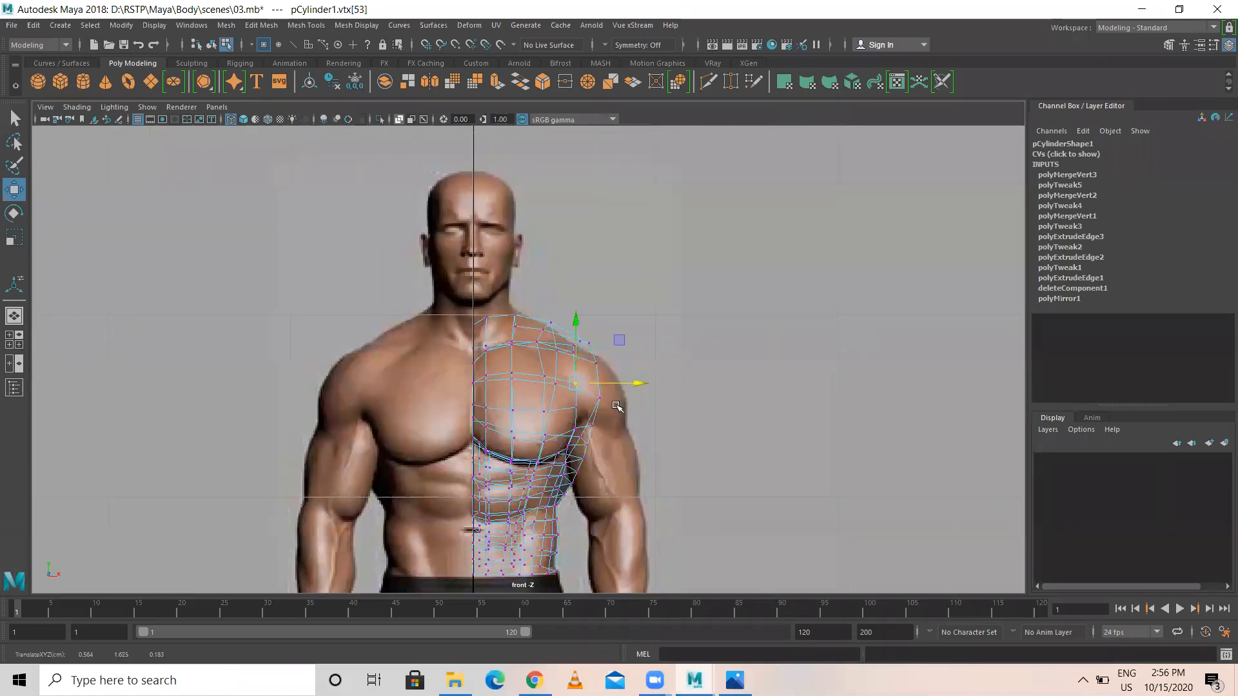
- Move the outermost vertex on the torso's side, at the front of the shoulder above the armpit, slightly inward
scroll(624, 358, "up", 4)
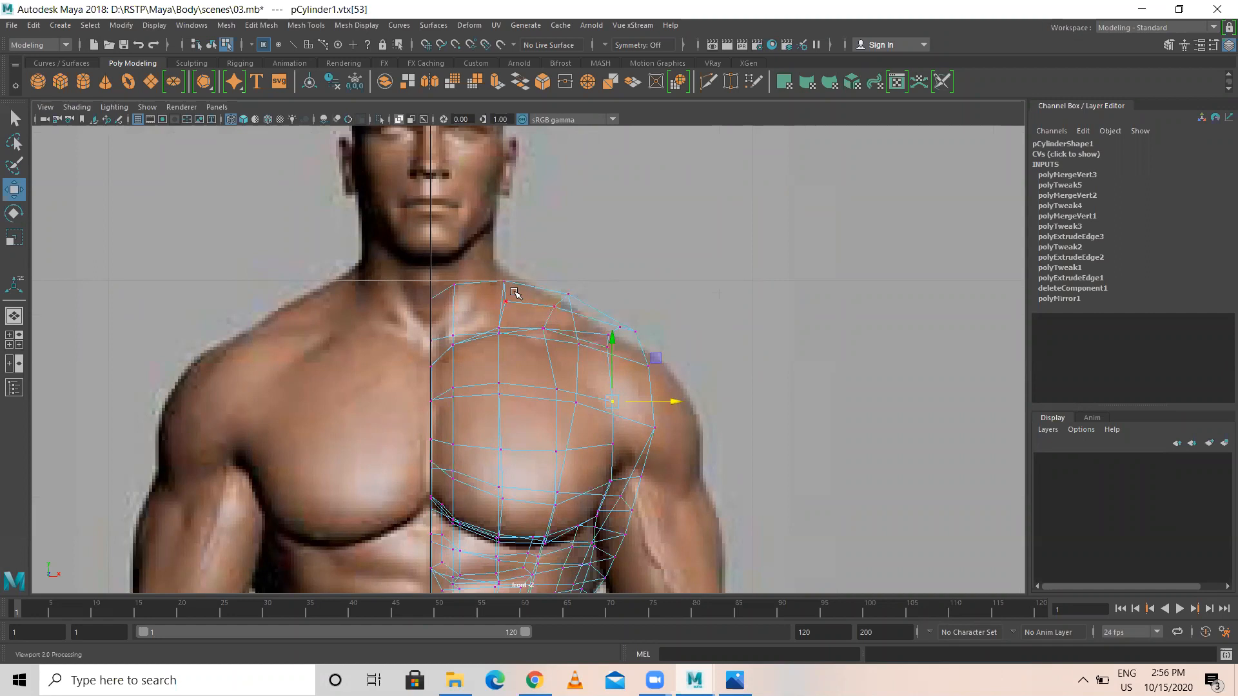
scroll(514, 293, "up", 3)
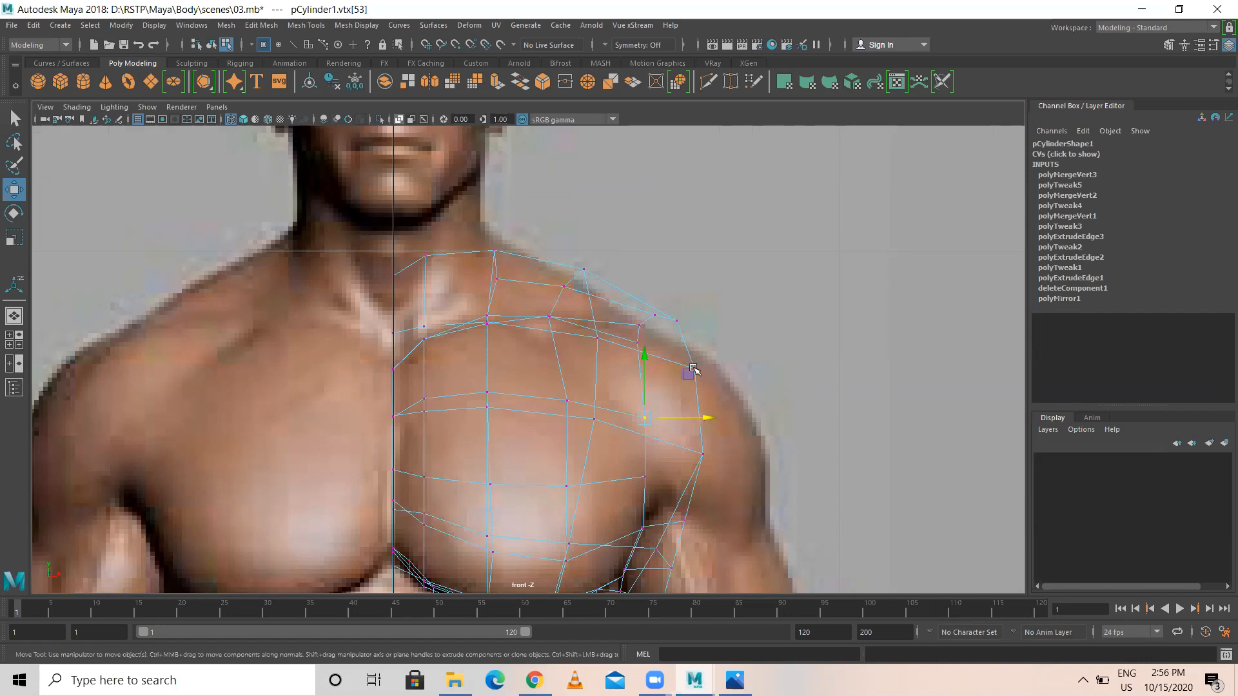
scroll(696, 419, "down", 5)
scroll(592, 411, "up", 3)
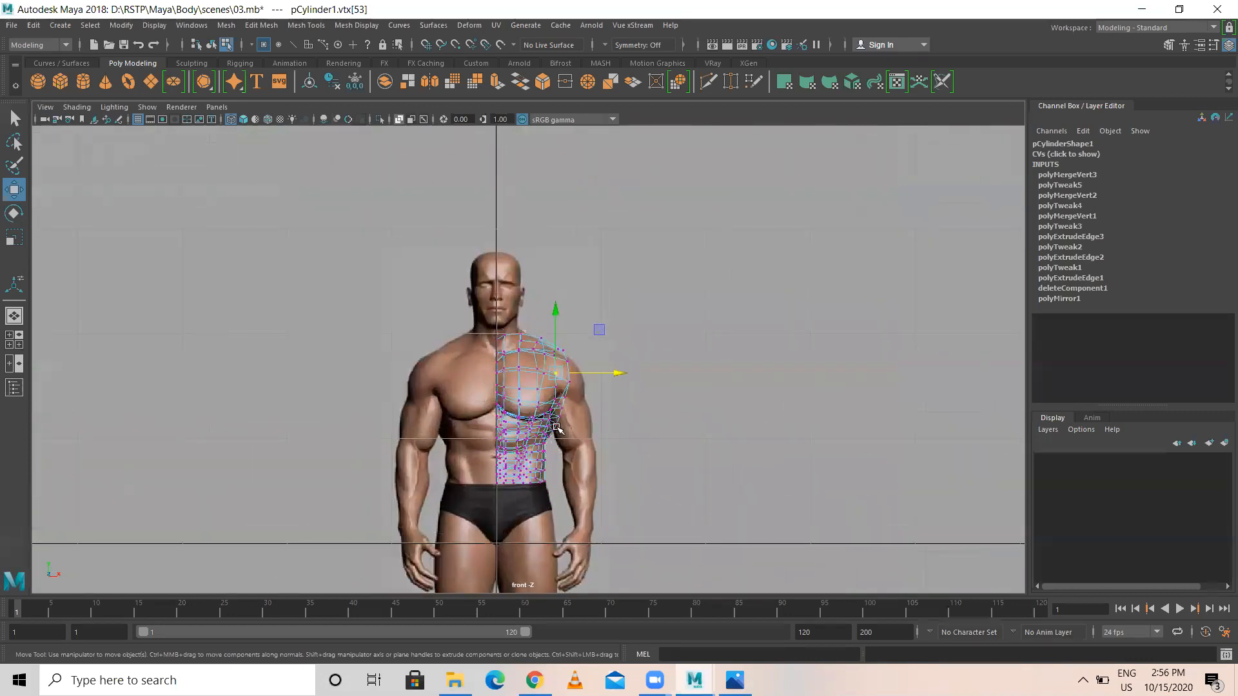
scroll(593, 410, "up", 2)
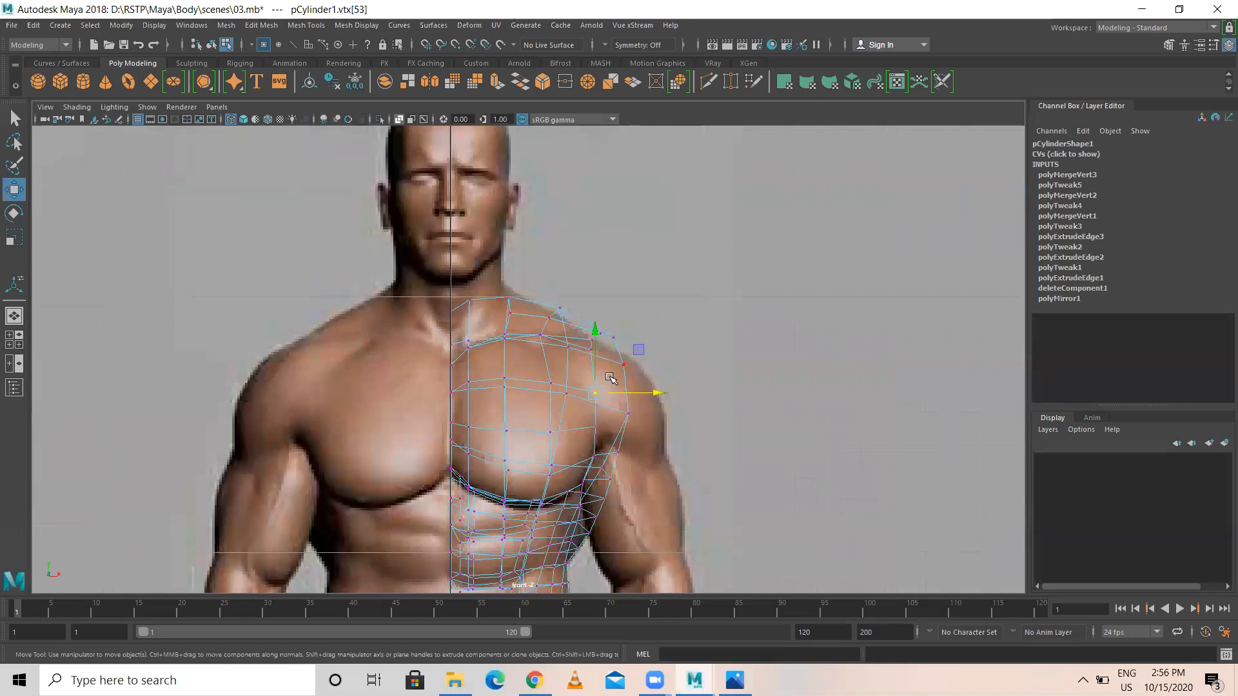
left_click(626, 413)
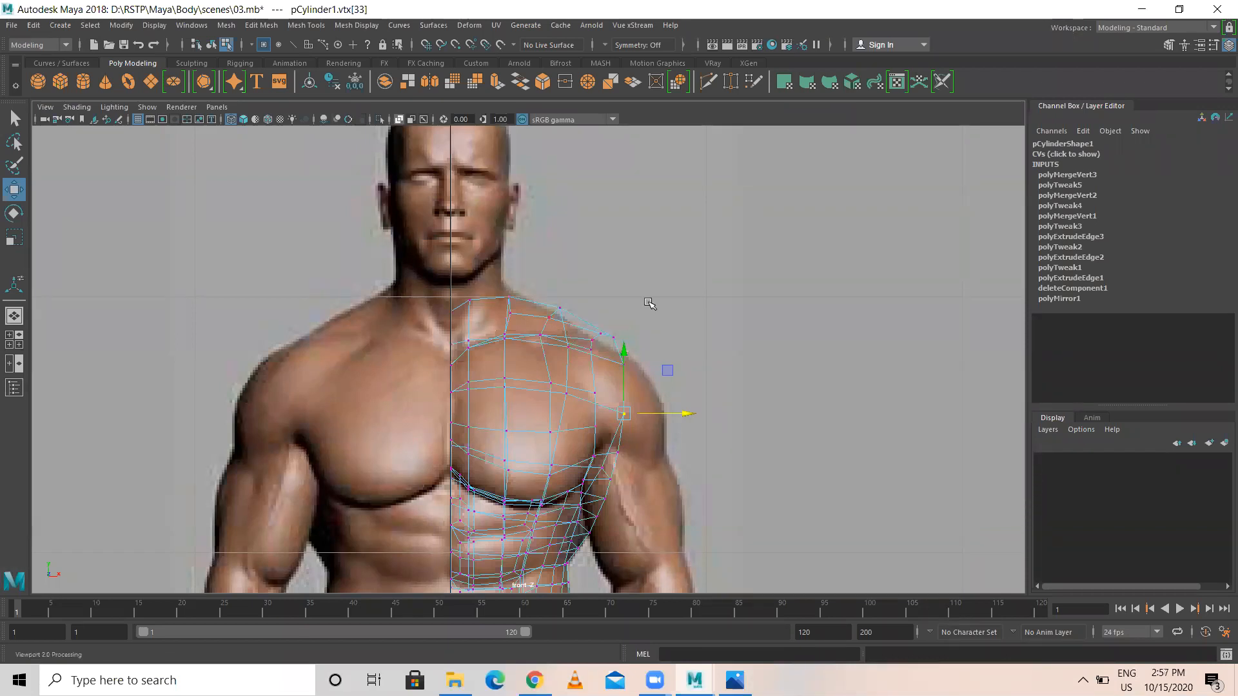
- Switch to the perspective view and return the half torso from vertex editing to object mode
key("space")
key("space")
left_click_drag(621, 297, 623, 242, "alt")
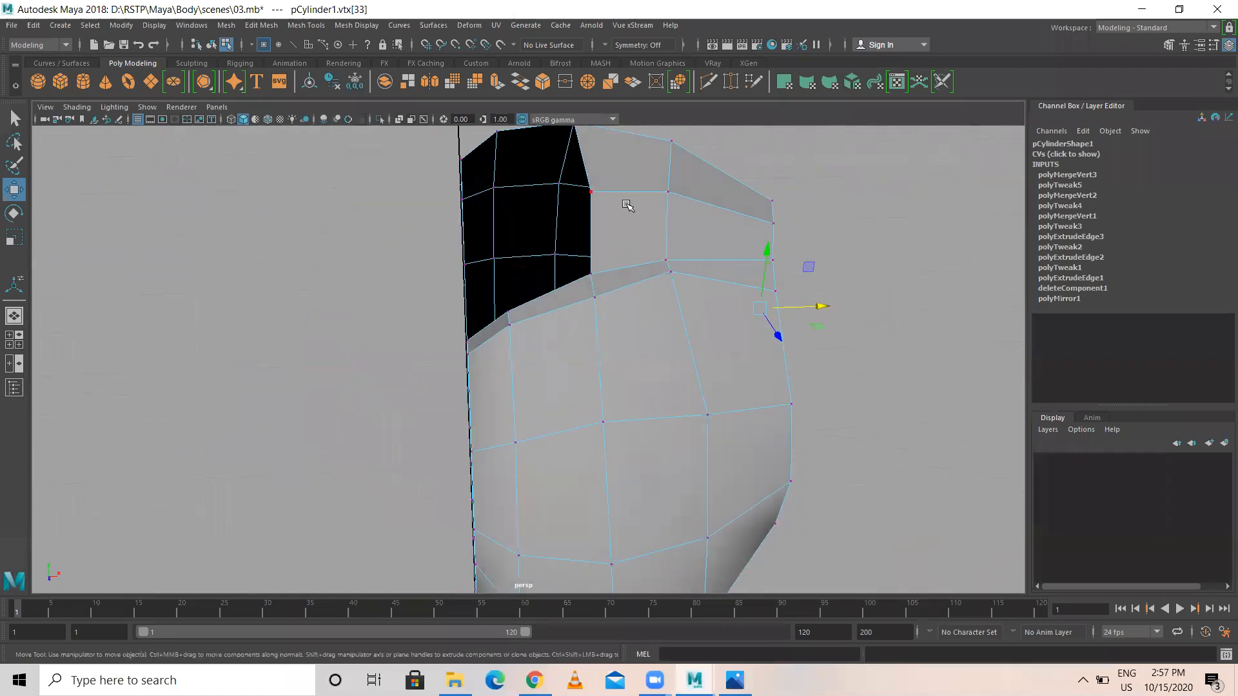
right_click_drag(627, 207, 634, 192)
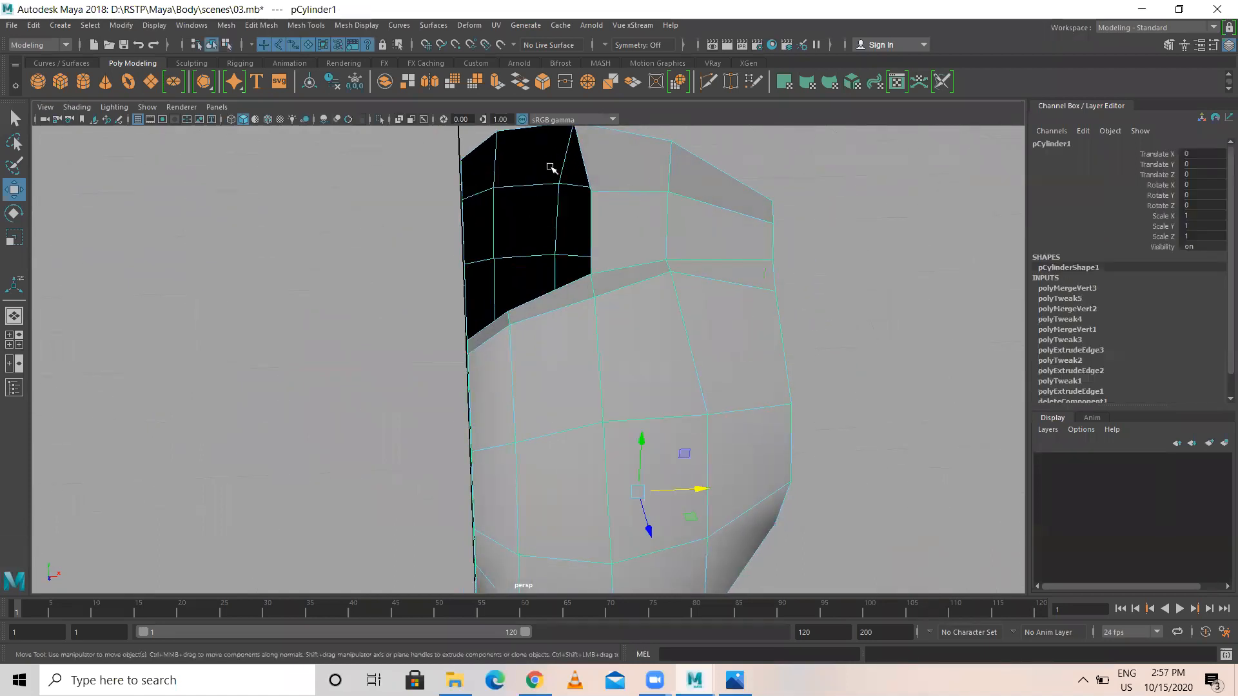
left_click(256, 26)
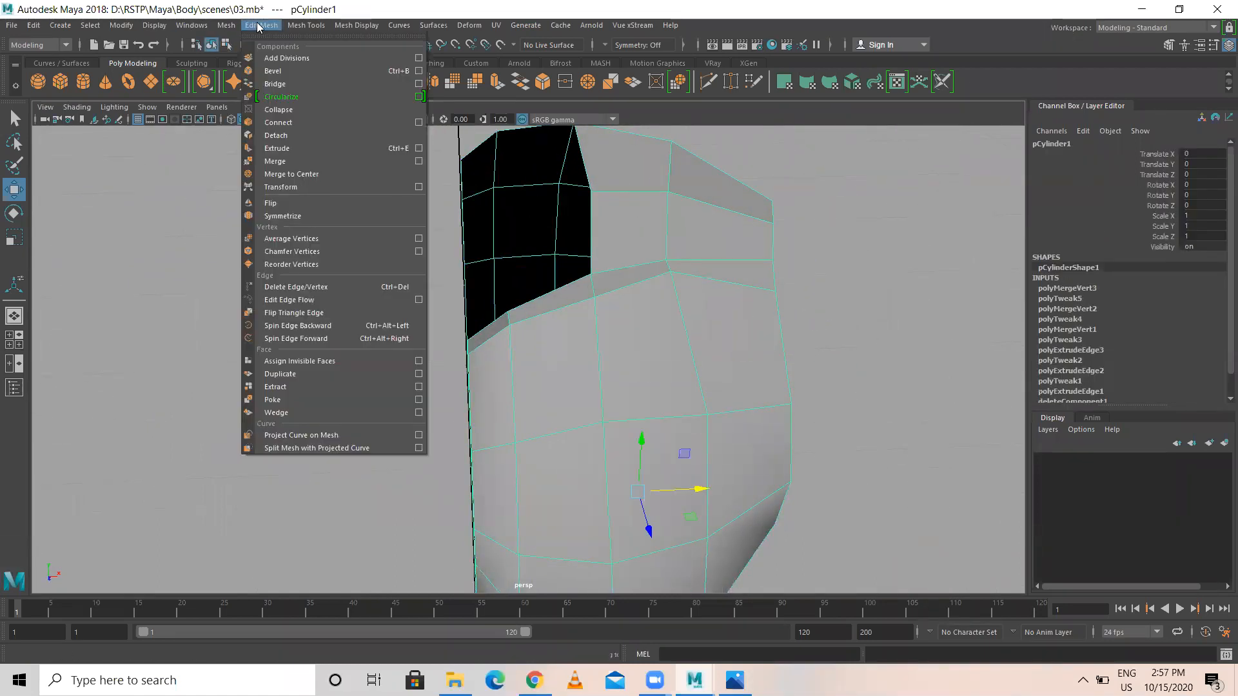
left_click(288, 25)
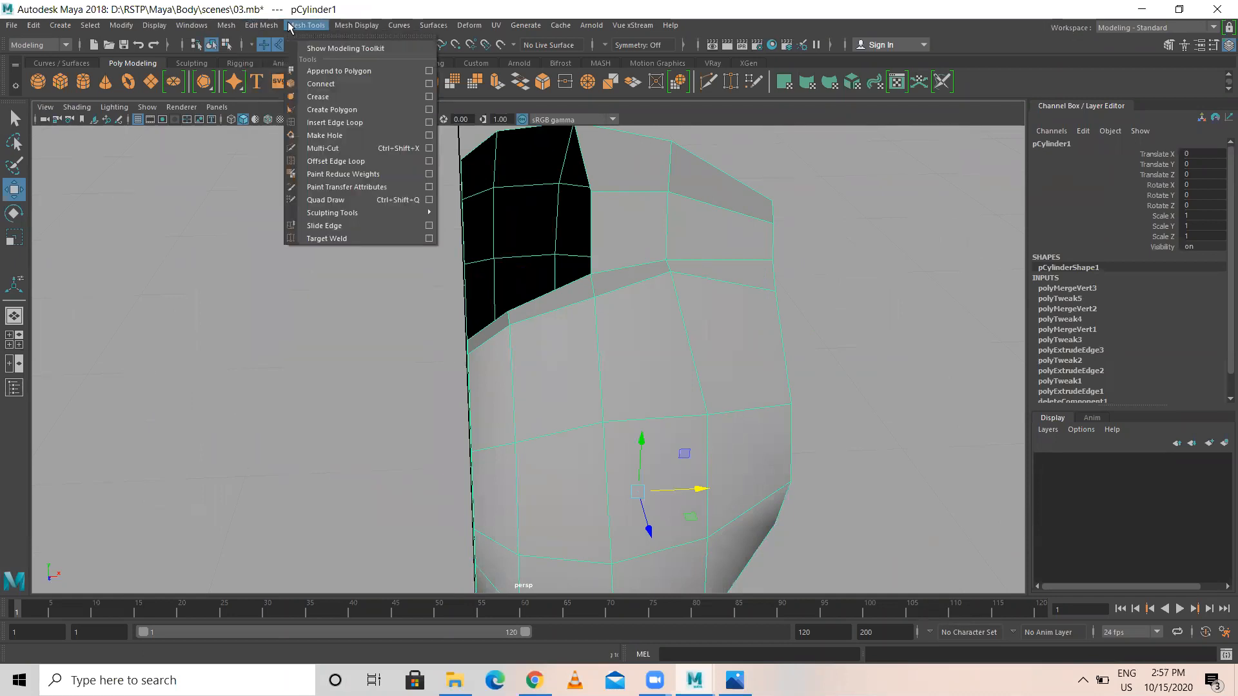
left_click(226, 7)
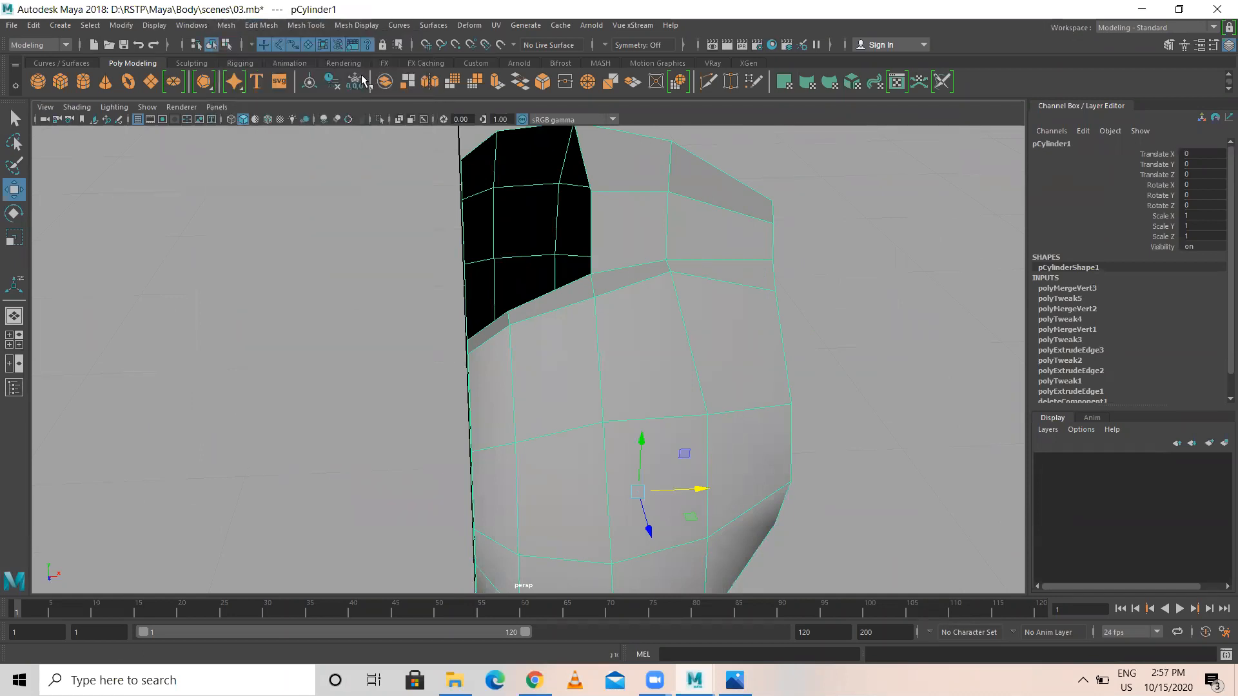
left_click(343, 210)
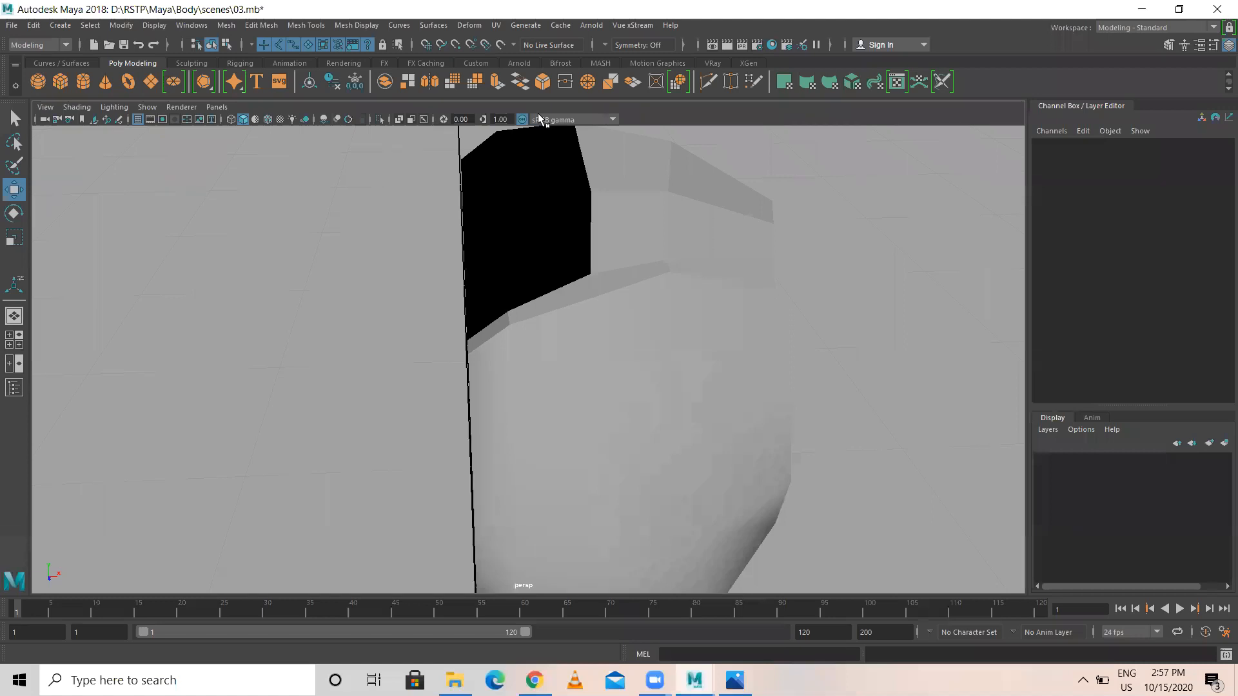
left_click(307, 25)
left_click(685, 443)
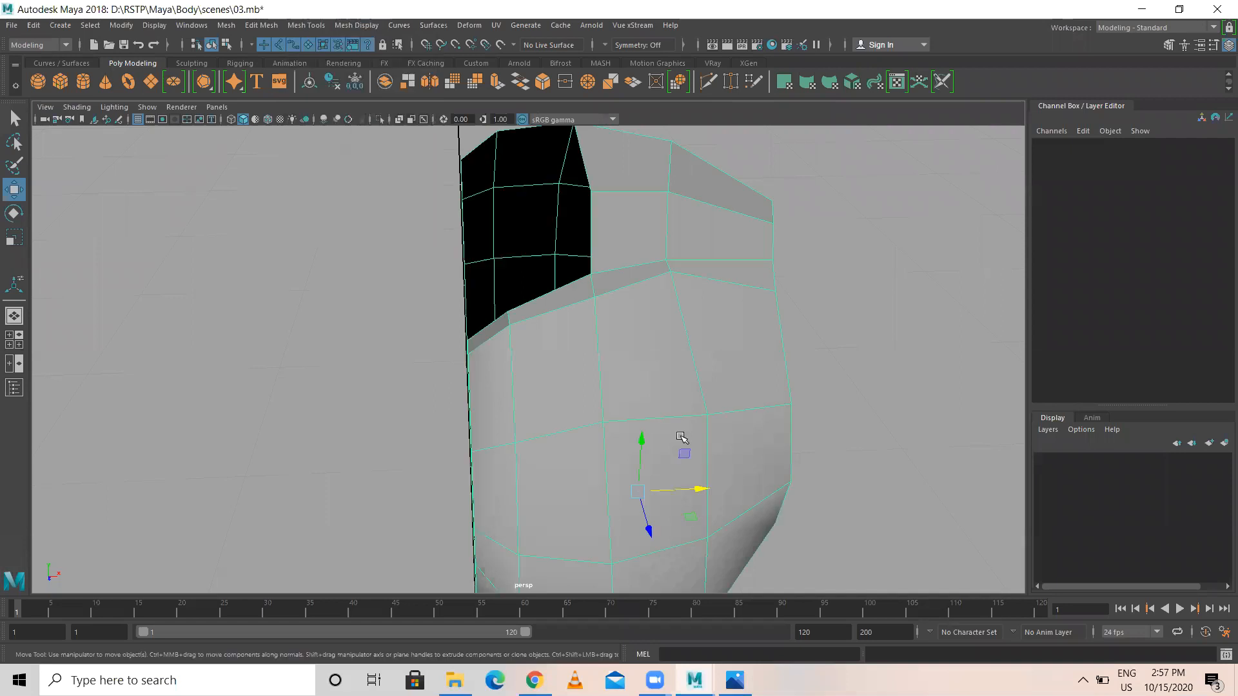
- Mirror the half torso across the world X axis in the negative direction, merging the border vertices
left_click(292, 26)
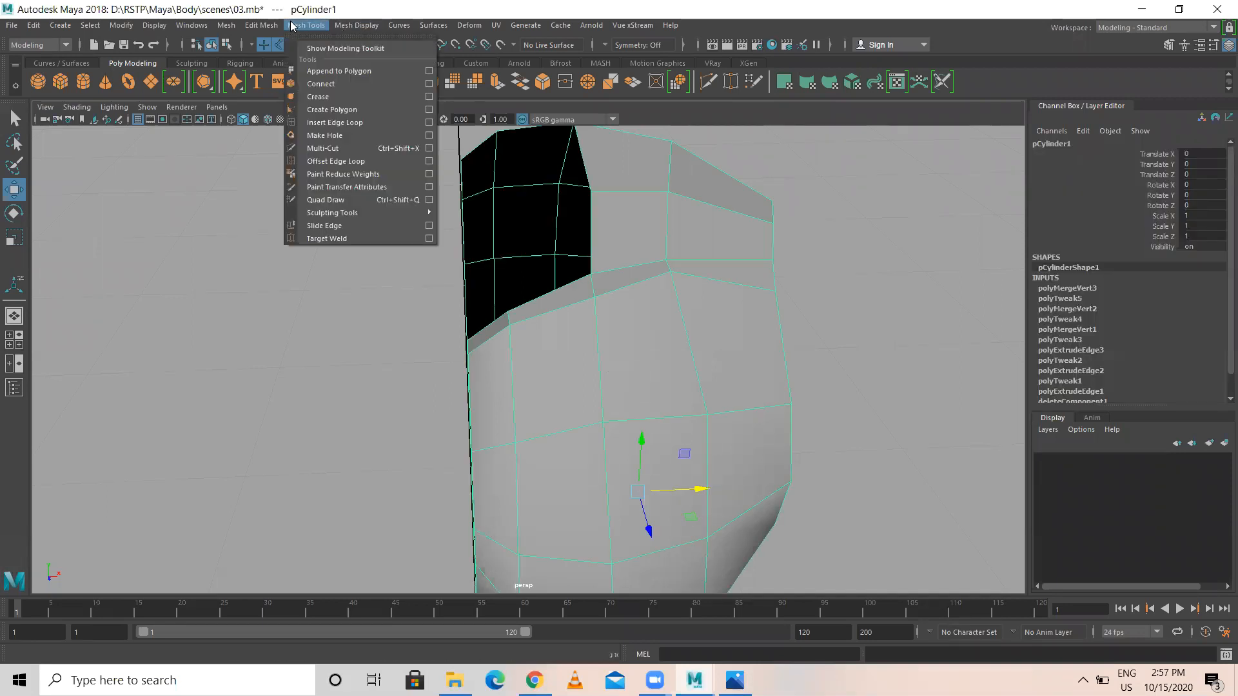
mouse_move(251, 29)
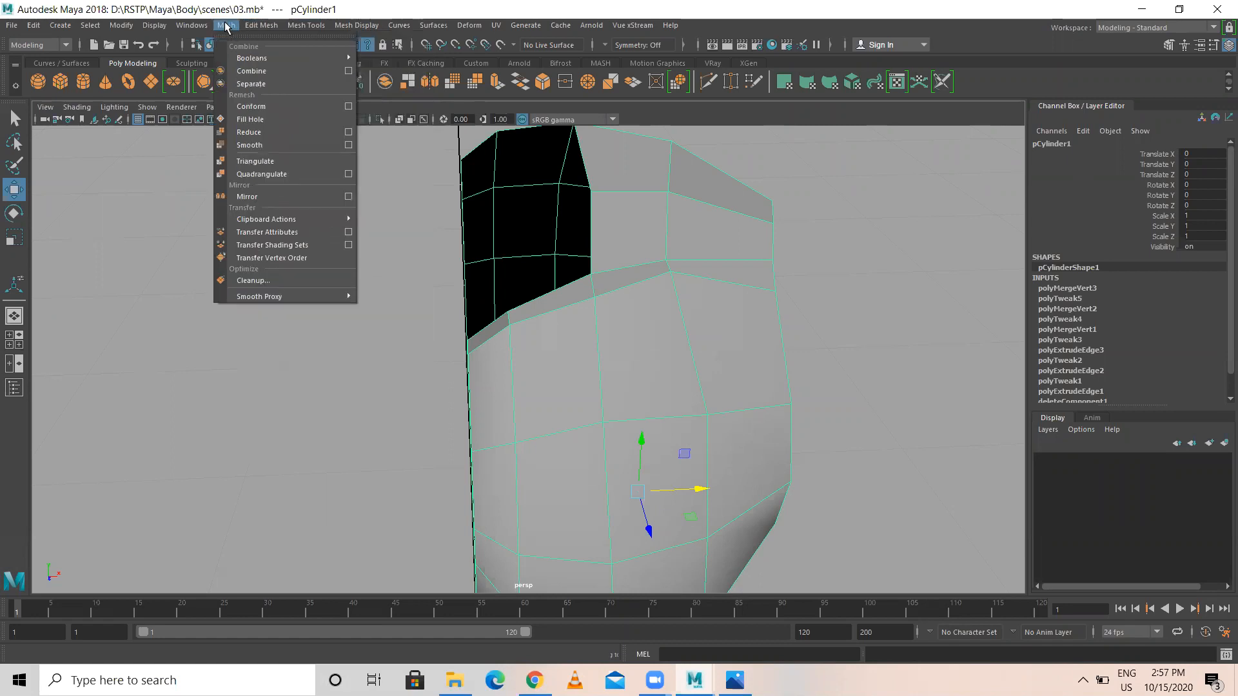
left_click(261, 197)
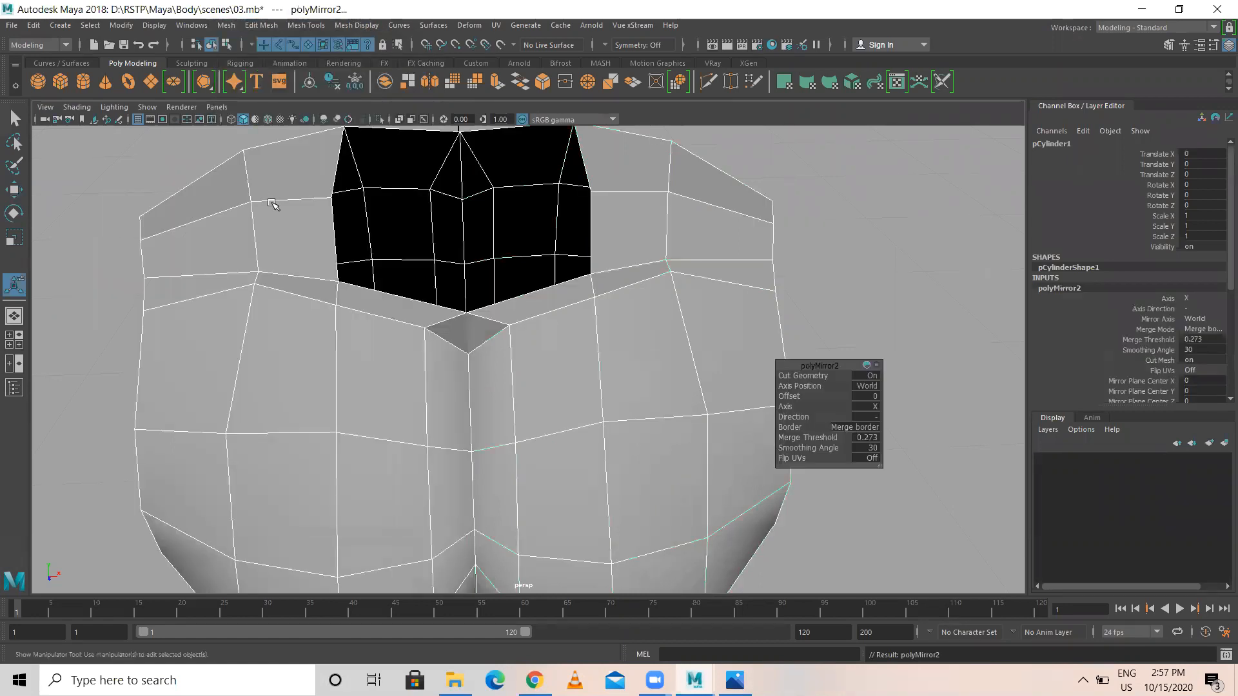
- Set the mirror's merge threshold to 0.01
scroll(532, 328, "down", 3)
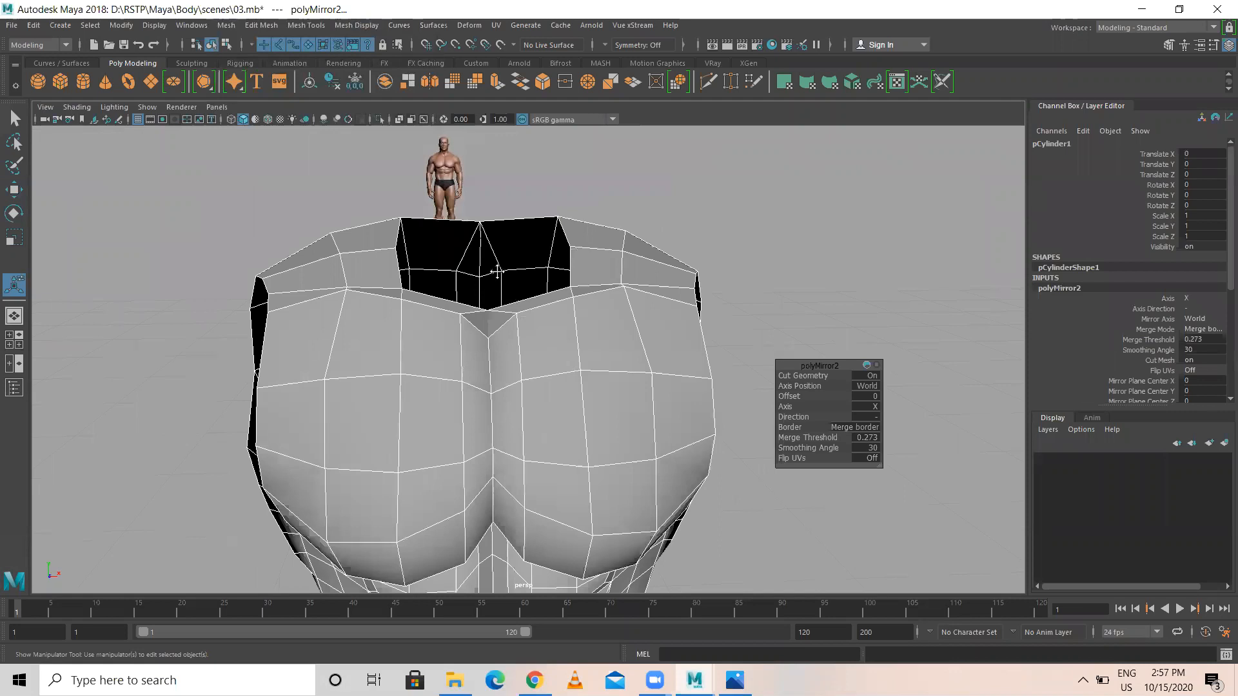
left_click(1215, 338)
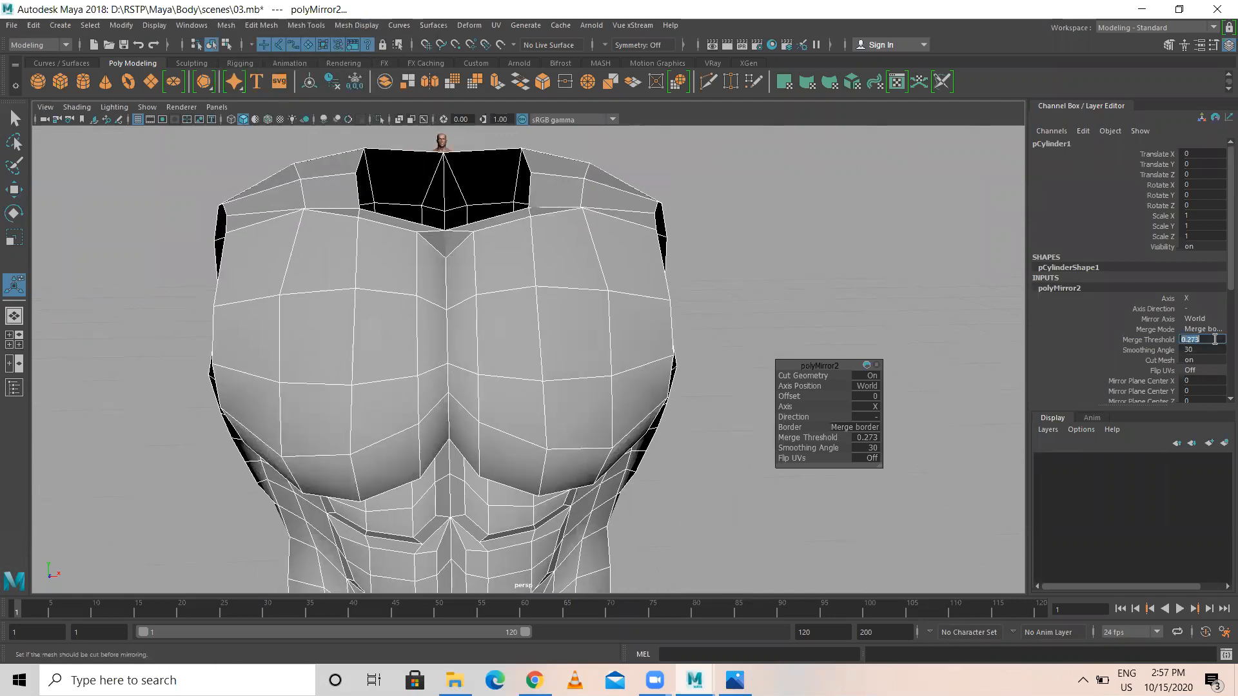
type(".01")
key("Return")
left_click_drag(563, 388, 500, 288, "alt")
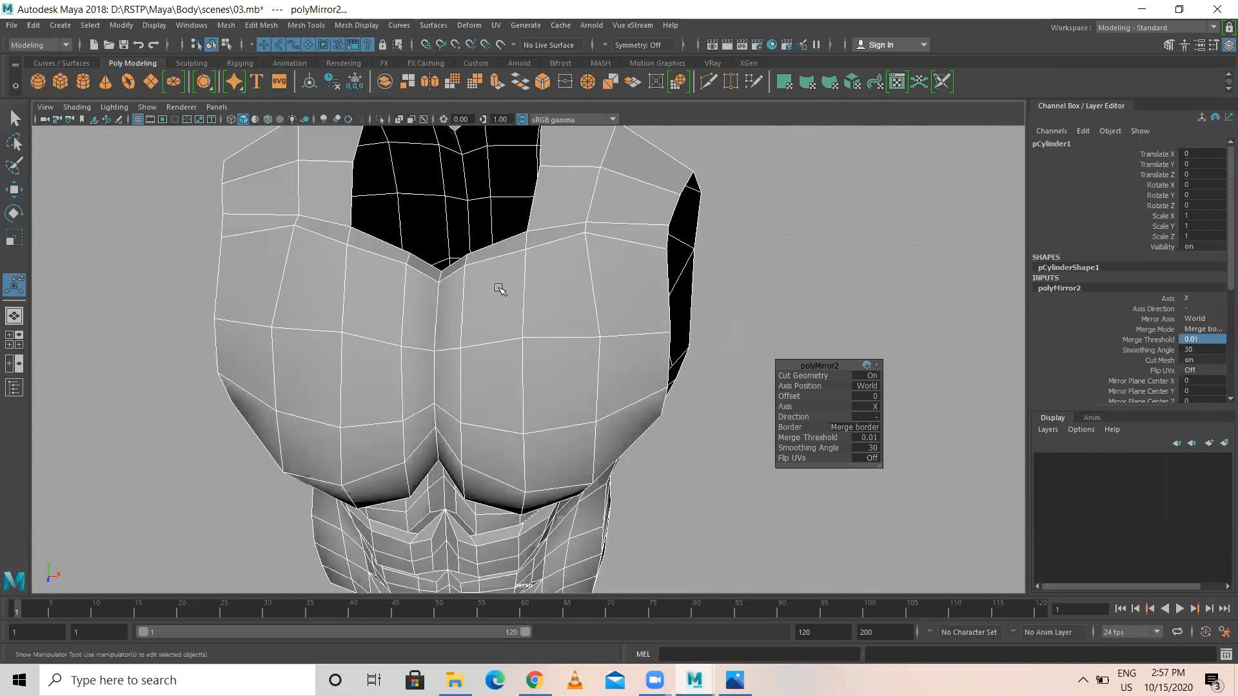
- Select the border edge loop around the neck opening and extrude it in the side reference view
left_click(526, 200)
left_click_drag(526, 200, 553, 274, "alt")
right_click_drag(553, 274, 552, 224)
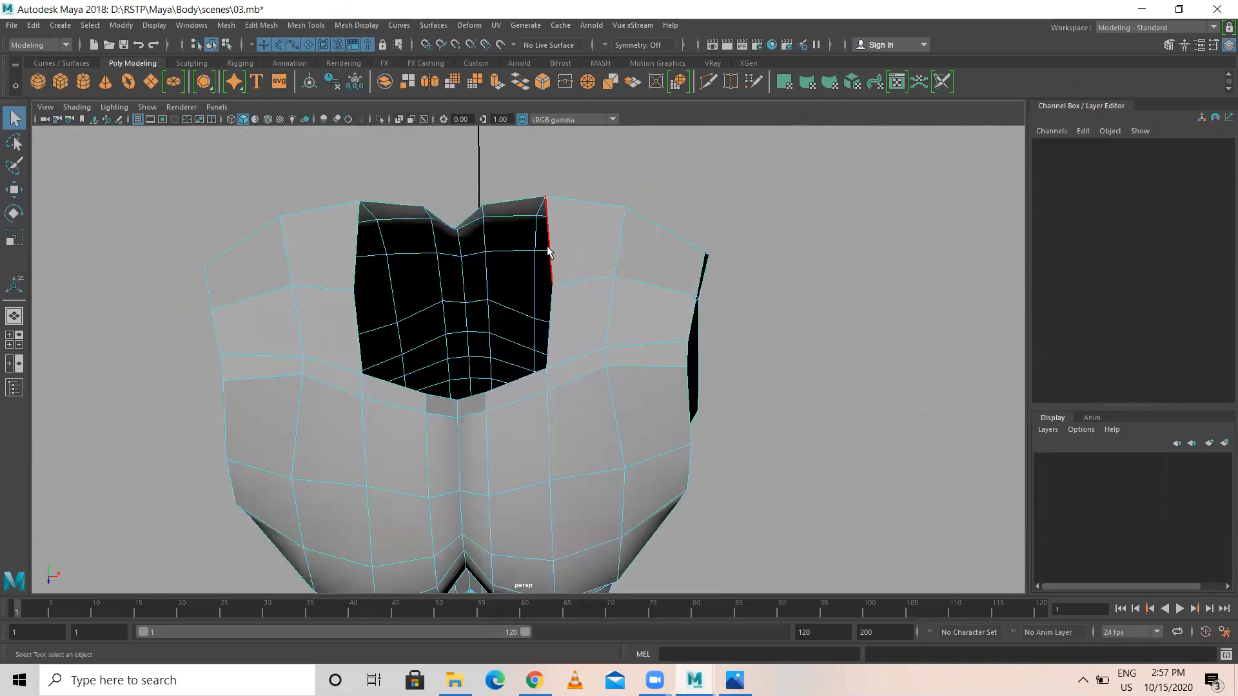
left_click(547, 252)
left_click_drag(464, 343, 534, 353, "alt")
key("space")
key("space")
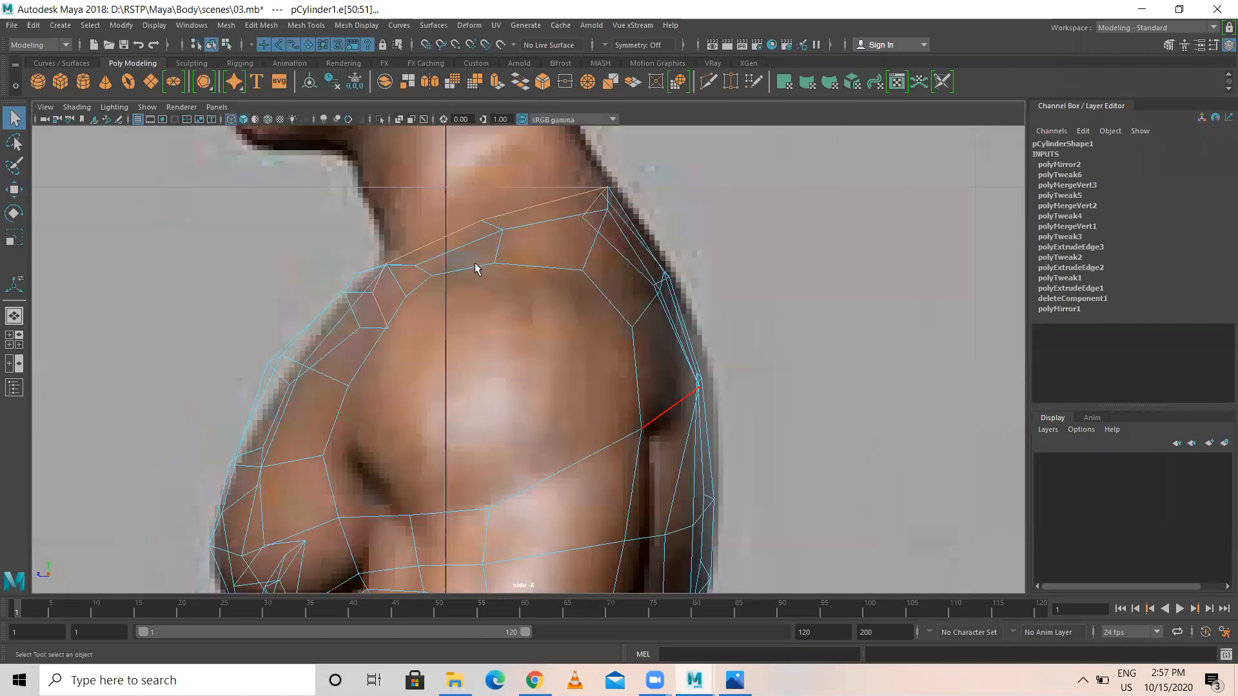
right_click(480, 269, "shift")
left_click(479, 301)
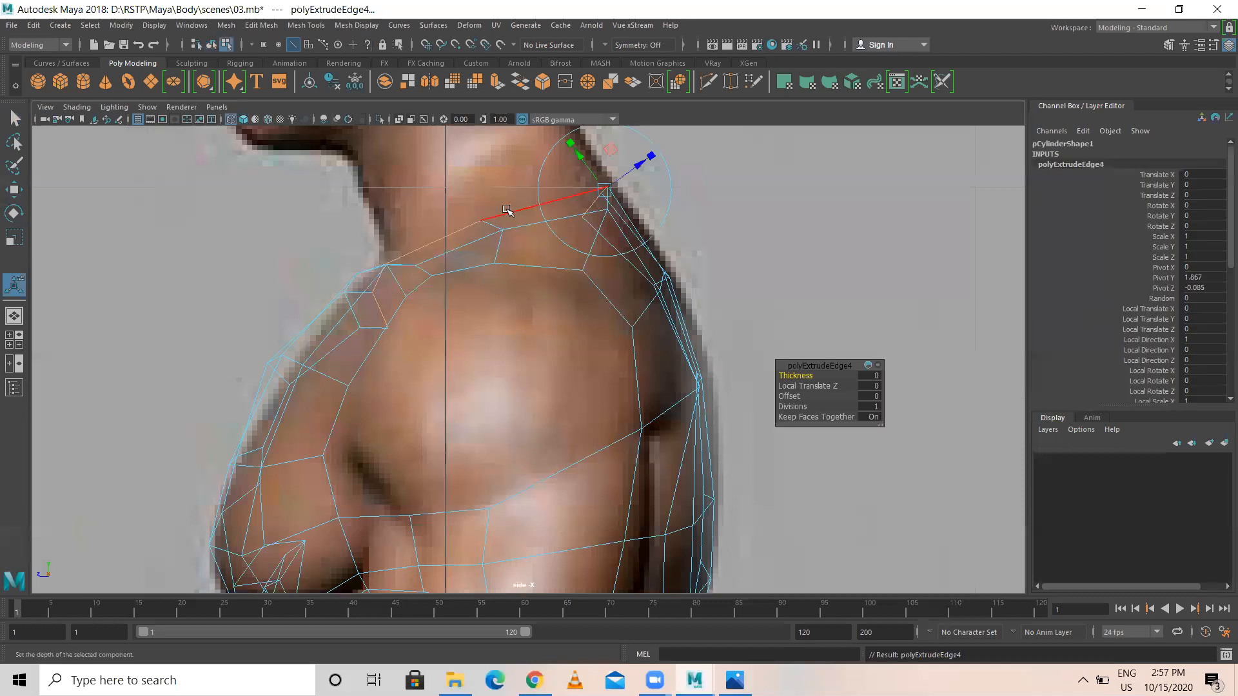
- Scale the extruded neck loop slightly inward and raise it to the base of the neck in the front reference view
key("r")
left_click_drag(492, 258, 463, 258)
key("w")
key("space")
key("space")
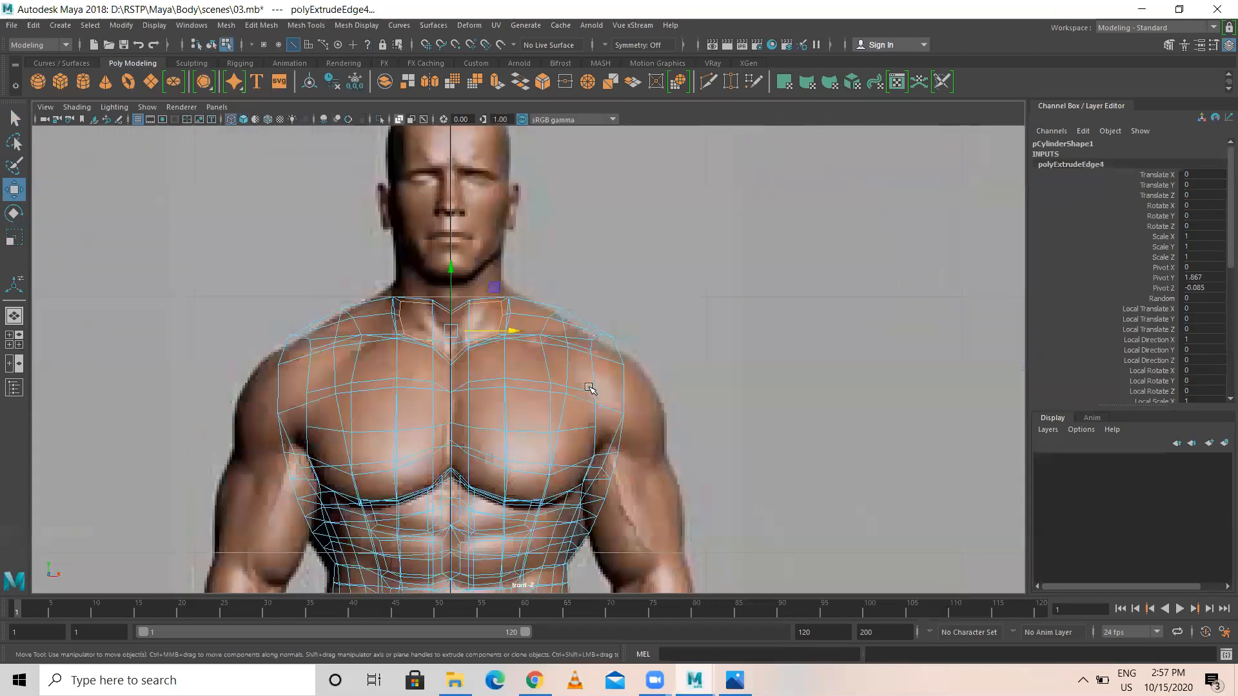
scroll(389, 274, "up", 2)
left_click_drag(412, 254, 412, 230)
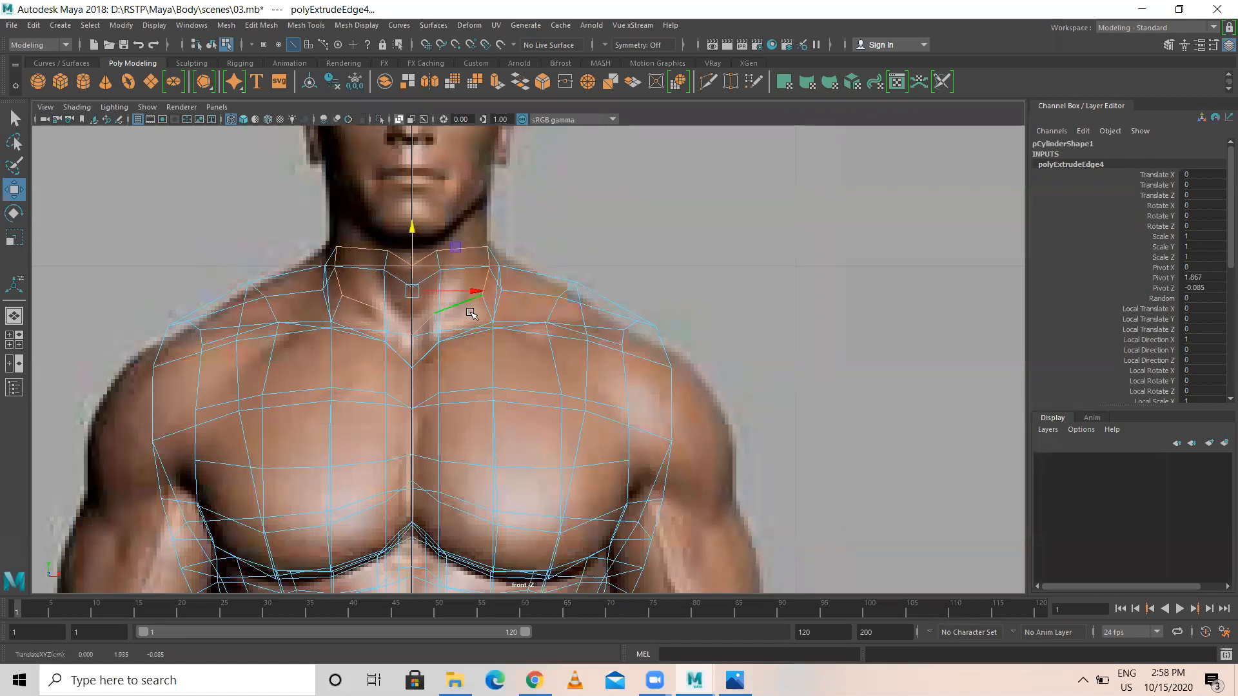
- Adjust the first neck loop's depth and front-to-back position to match the neck outline in the side reference view
key("space")
key("space")
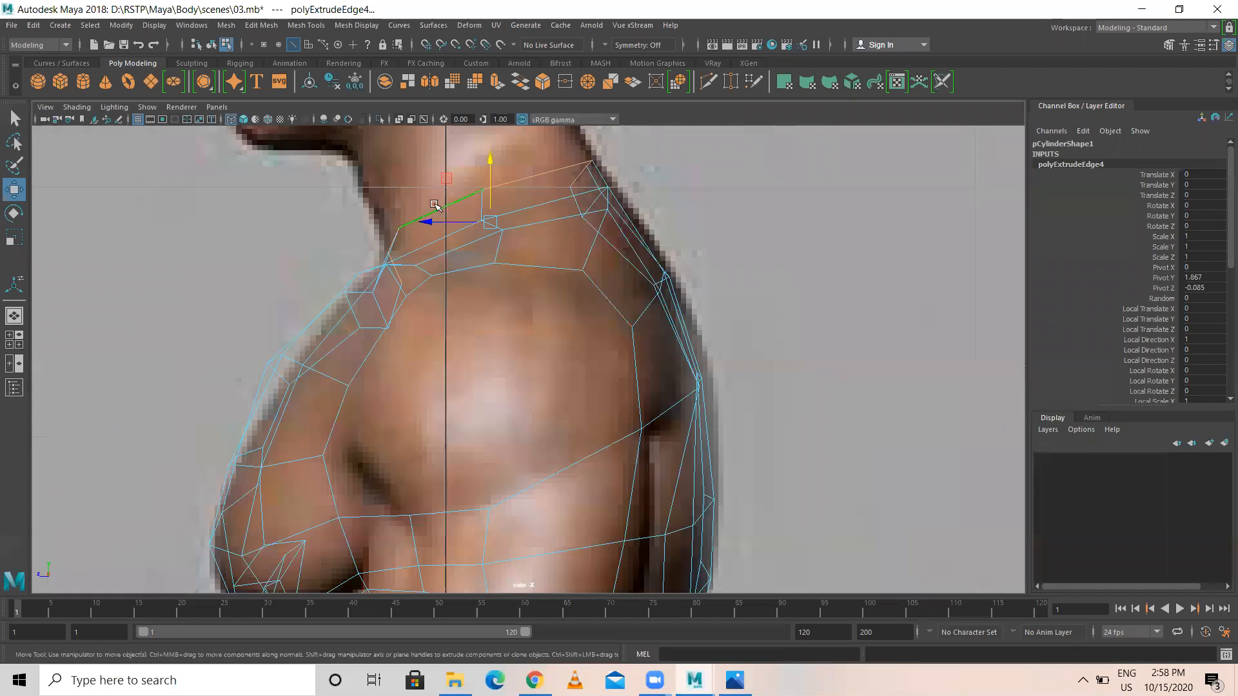
left_click_drag(433, 221, 423, 223)
key("r")
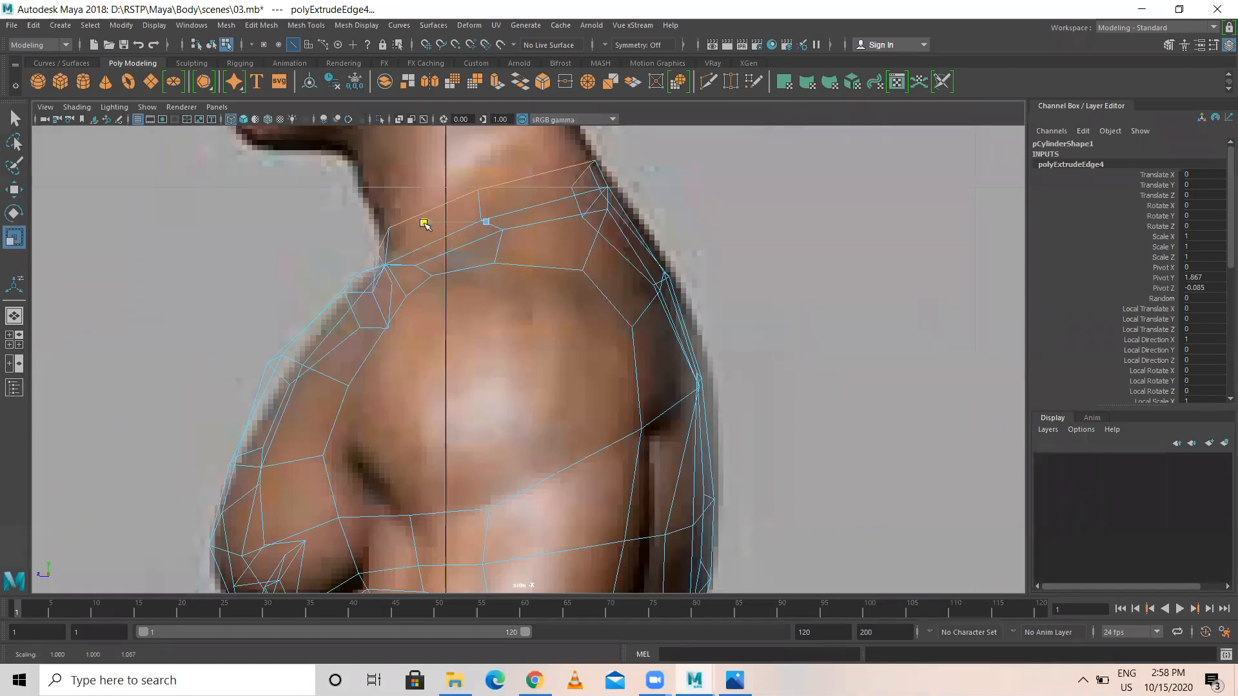
key("s")
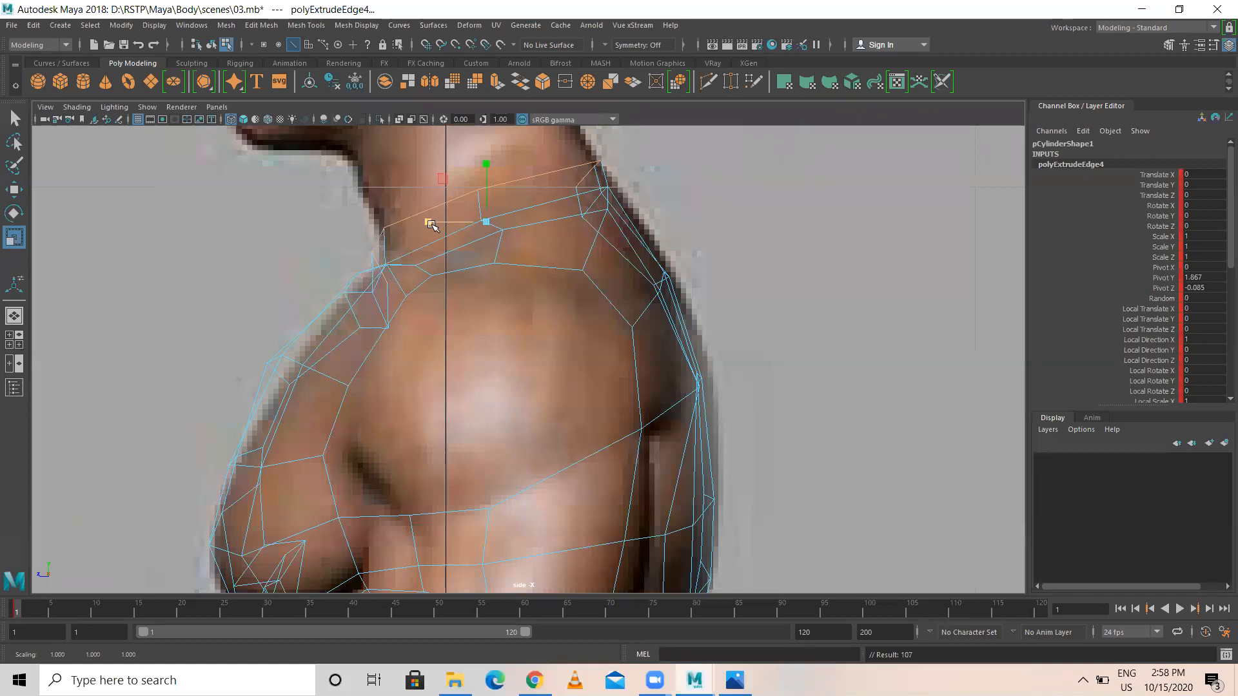
key("w")
left_click_drag(432, 222, 439, 221)
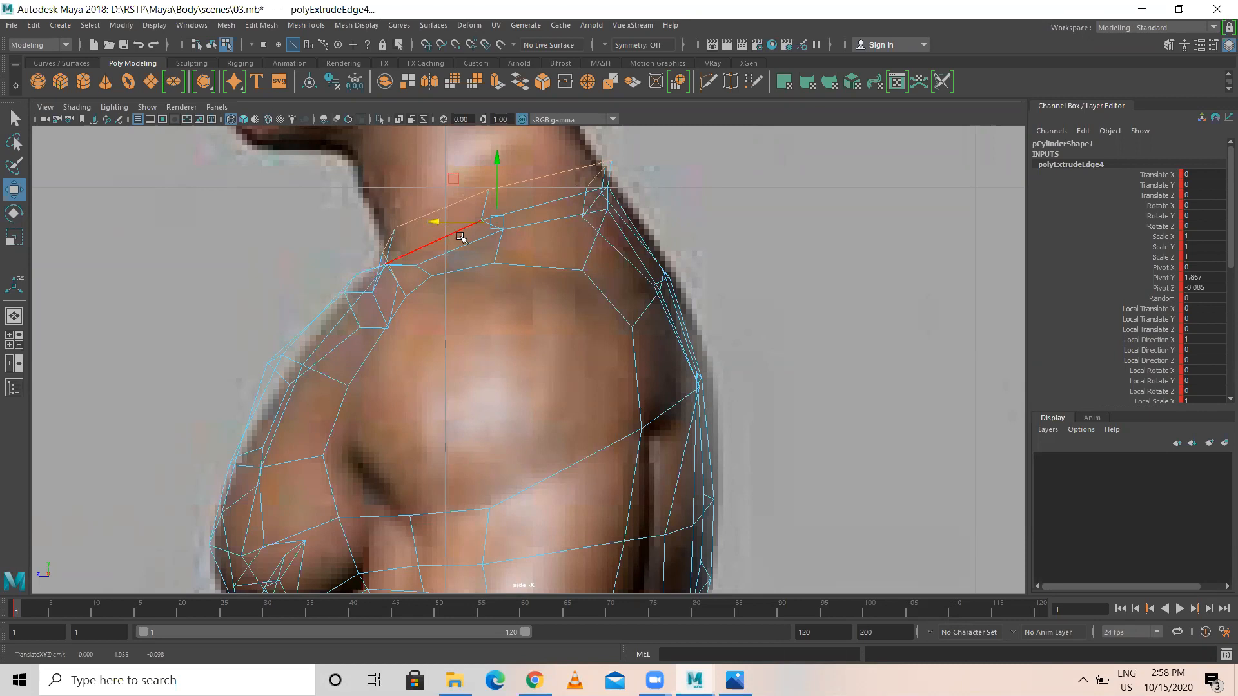
- Extrude the neck's upper edge loop again, raising it to mid-neck and shifting it forward along the side reference
key("ctrl+e")
key("w")
left_click_drag(488, 171, 467, 103)
middle_click_drag(531, 260, 532, 398, "alt")
left_click_drag(487, 277, 487, 284)
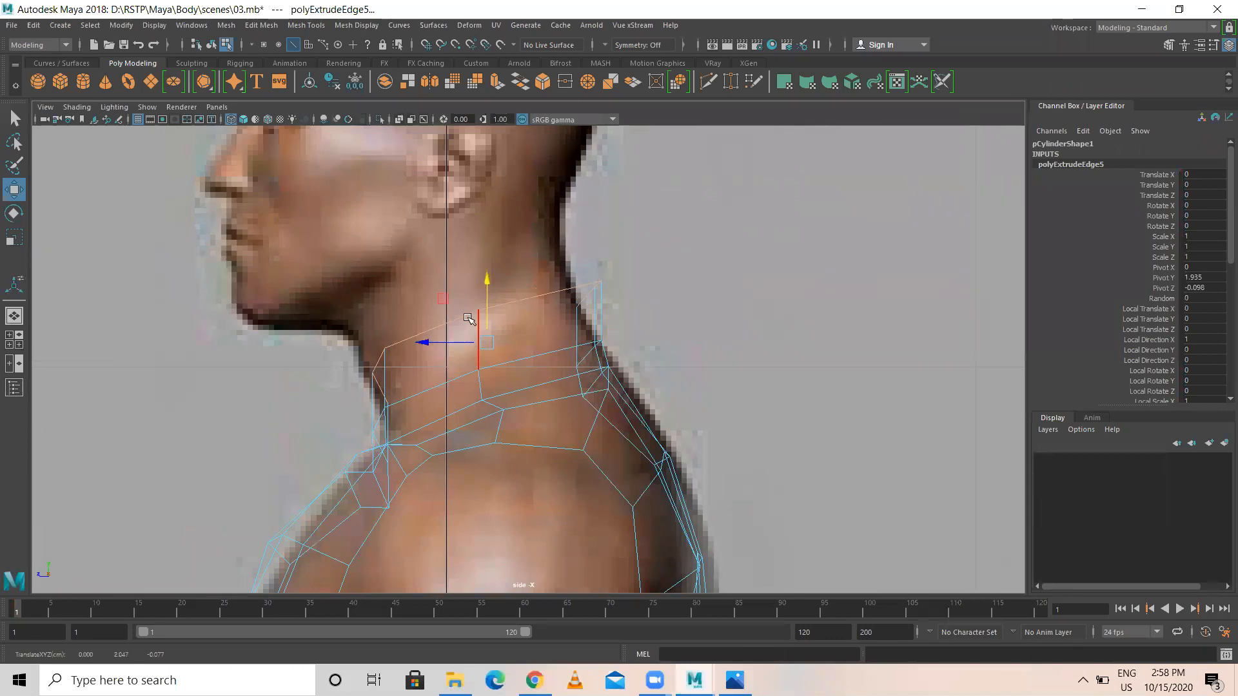
left_click_drag(428, 343, 422, 341)
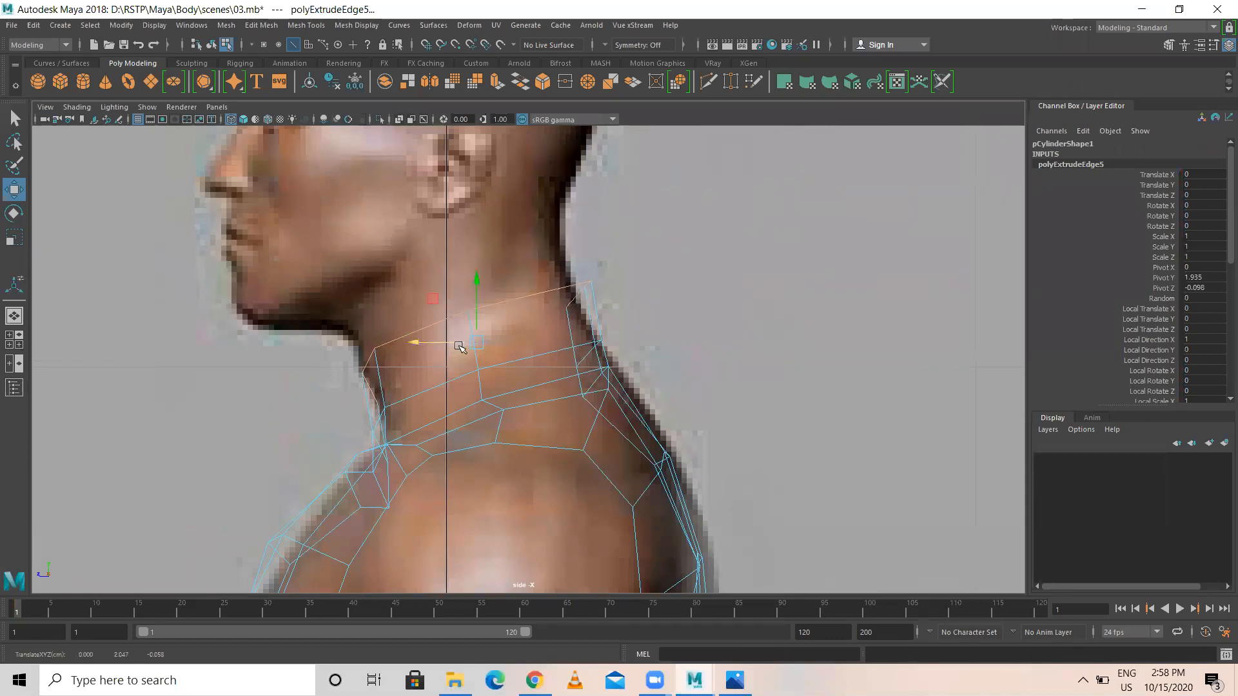
- Scale the mid-neck edge loop in depth and width to fit the side and front reference images
key("r")
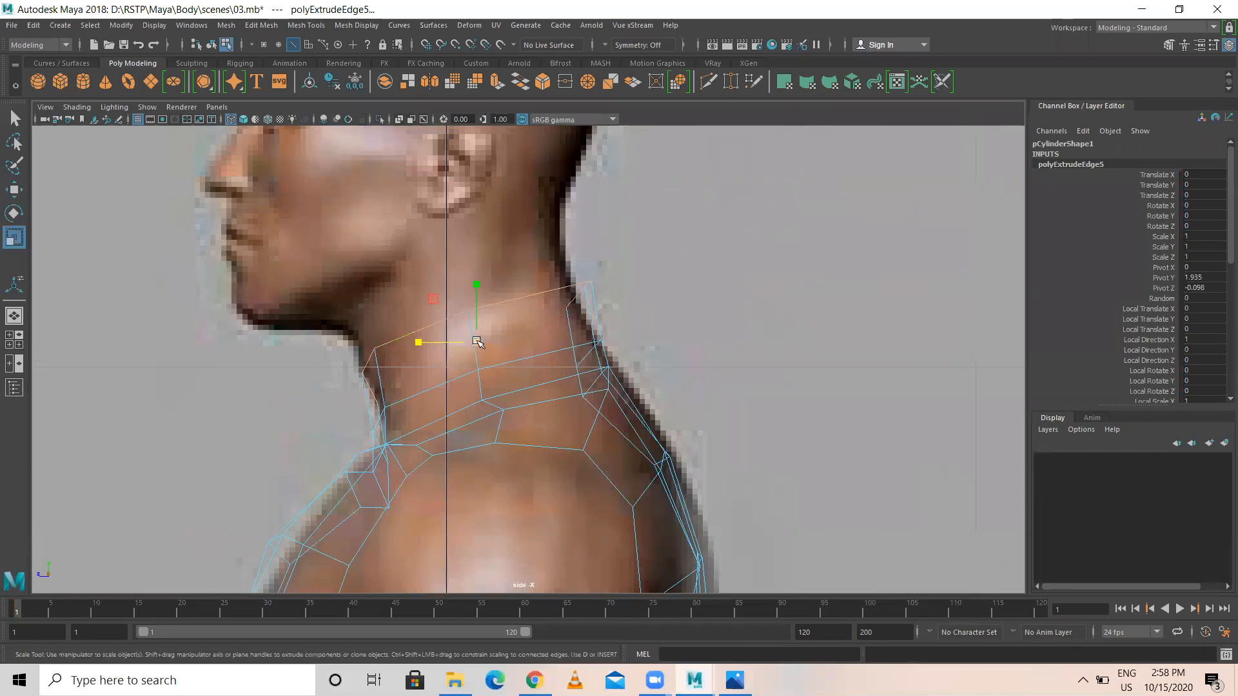
left_click_drag(419, 342, 417, 342)
key("space")
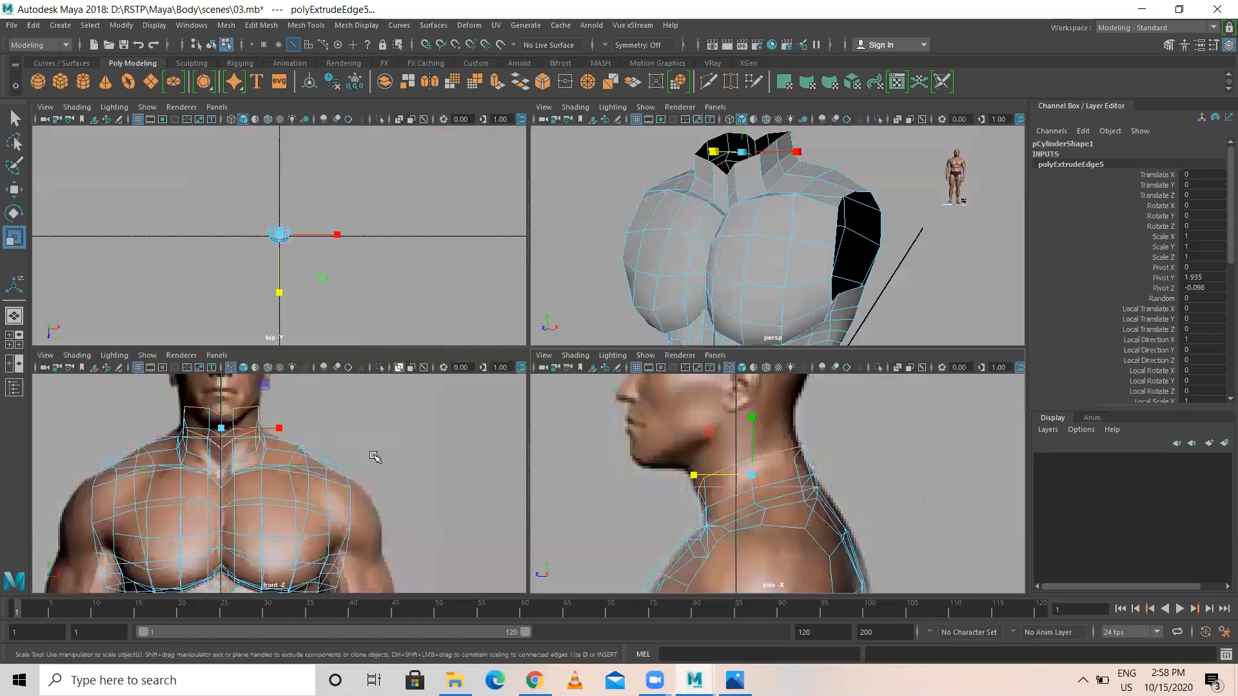
key("space")
left_click_drag(480, 252, 481, 253)
- Extrude a third neck loop in the side view, raising it below the jaw and shifting it forward
key("space")
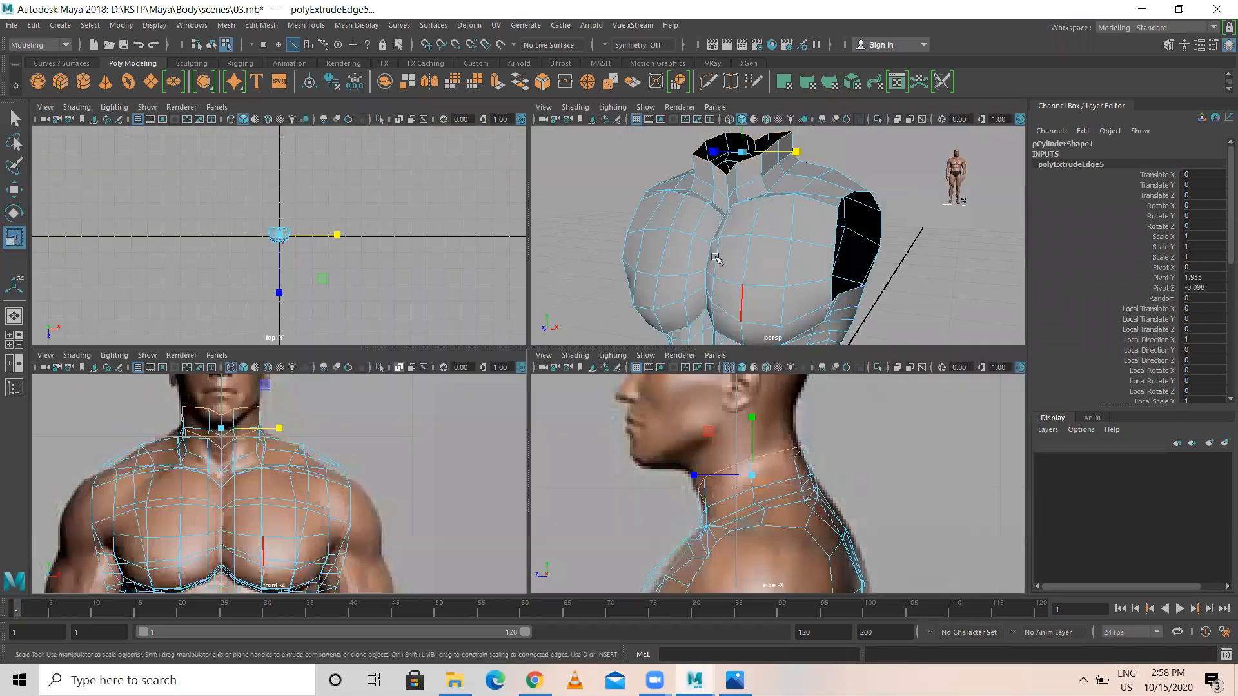
key("space")
key("ctrl+e")
key("w")
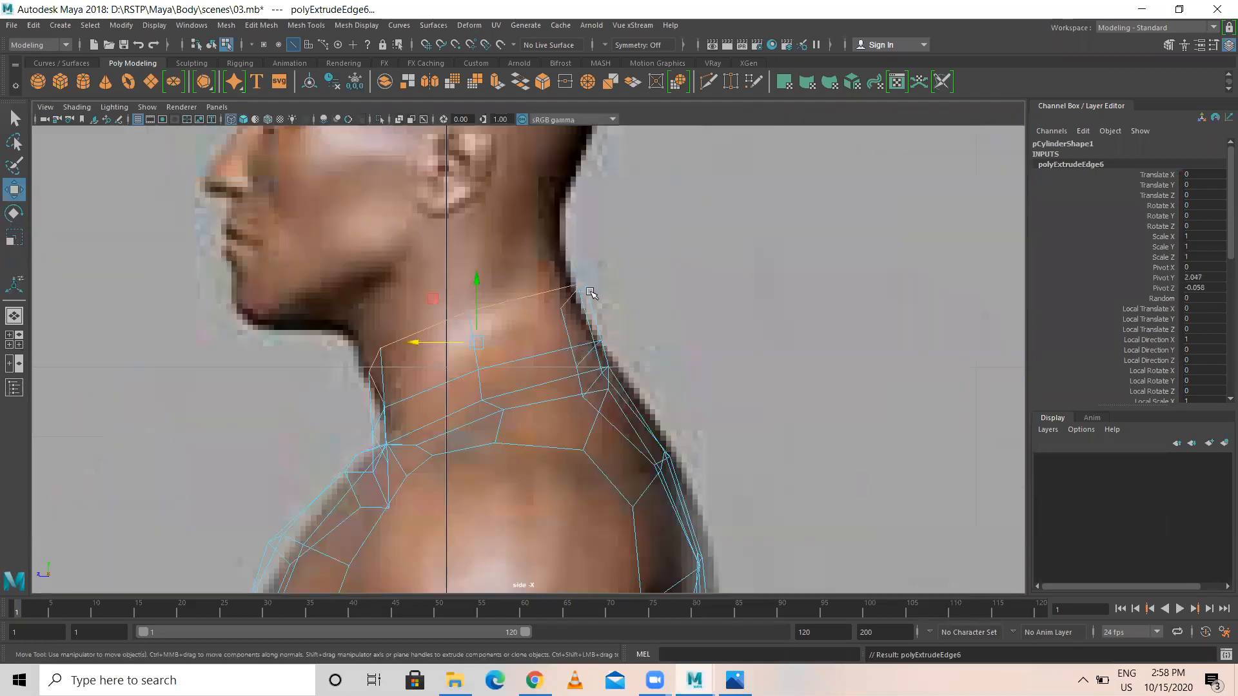
left_click_drag(486, 286, 483, 231)
left_click(404, 290)
left_click_drag(404, 290, 393, 295)
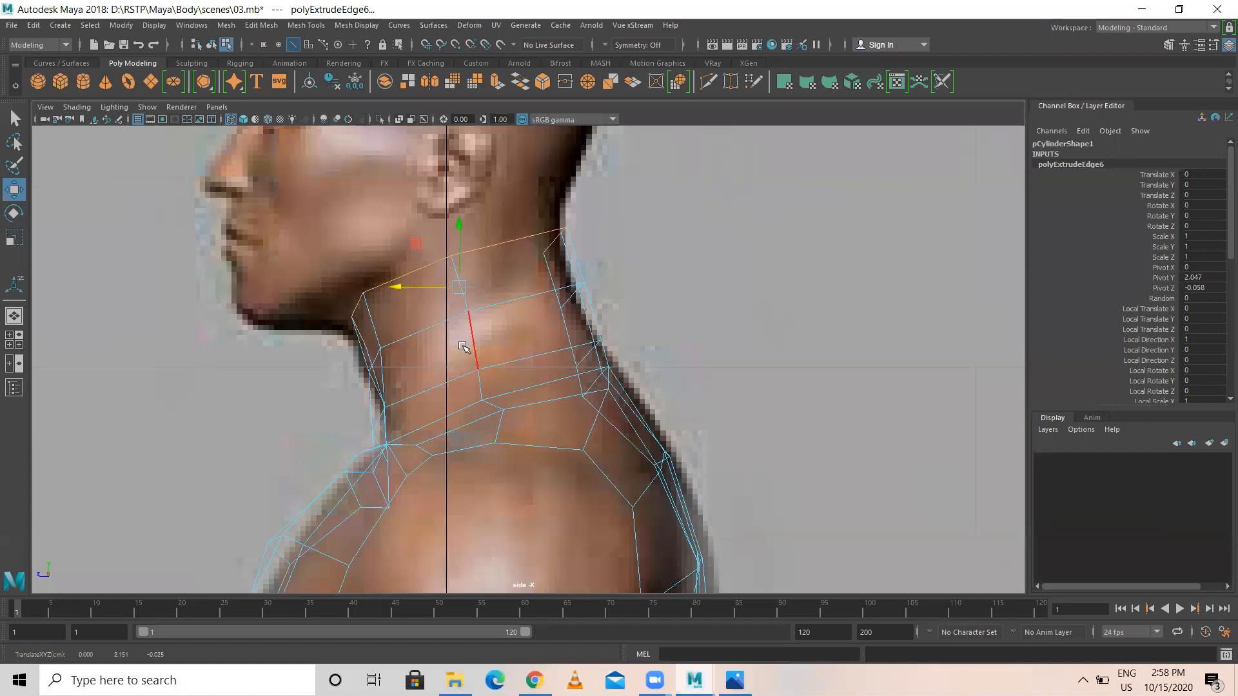
- Examine the extruded neck from behind and from the front in perspective, ending in object mode
key("space")
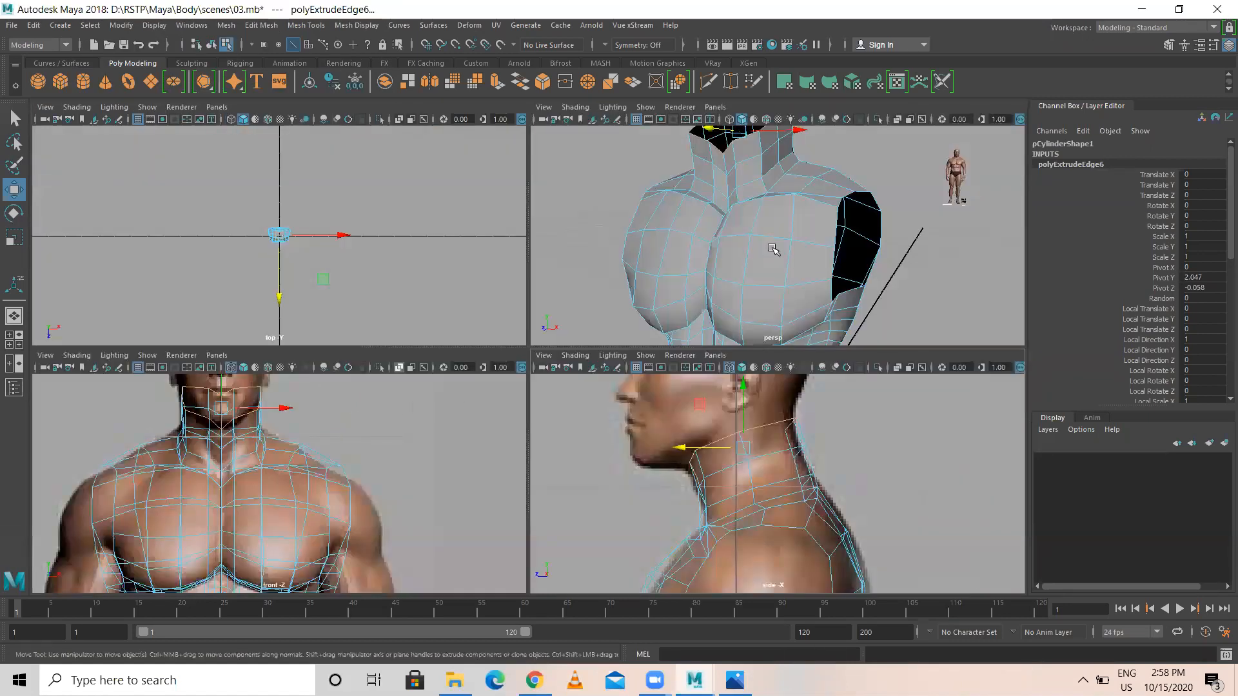
key("space")
left_click_drag(785, 238, 642, 237, "alt")
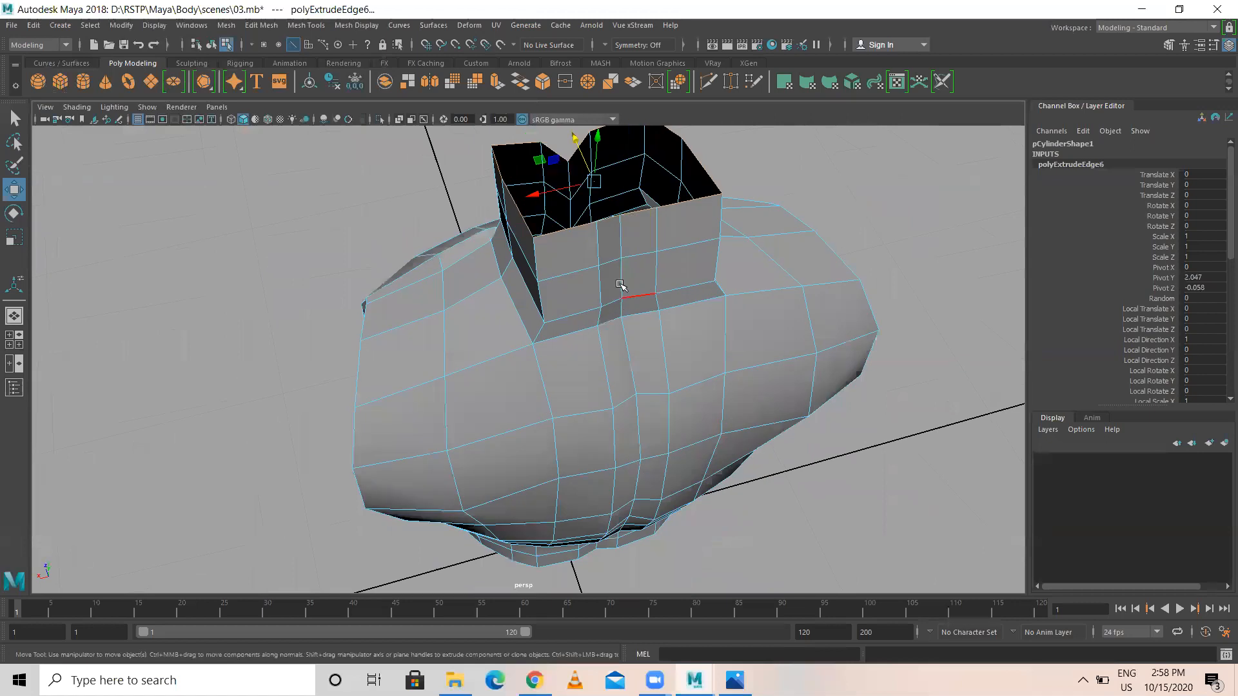
left_click(620, 237)
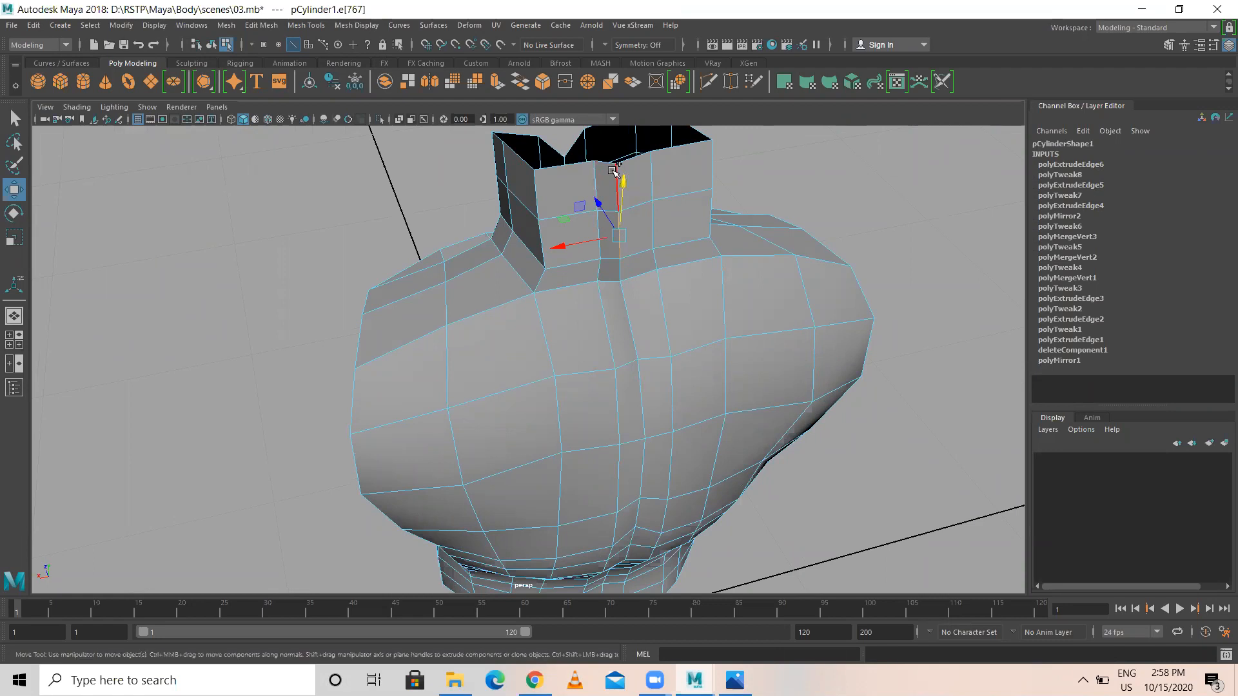
left_click_drag(580, 306, 667, 316, "alt")
left_click_drag(545, 235, 486, 370)
right_click_drag(467, 312, 490, 303)
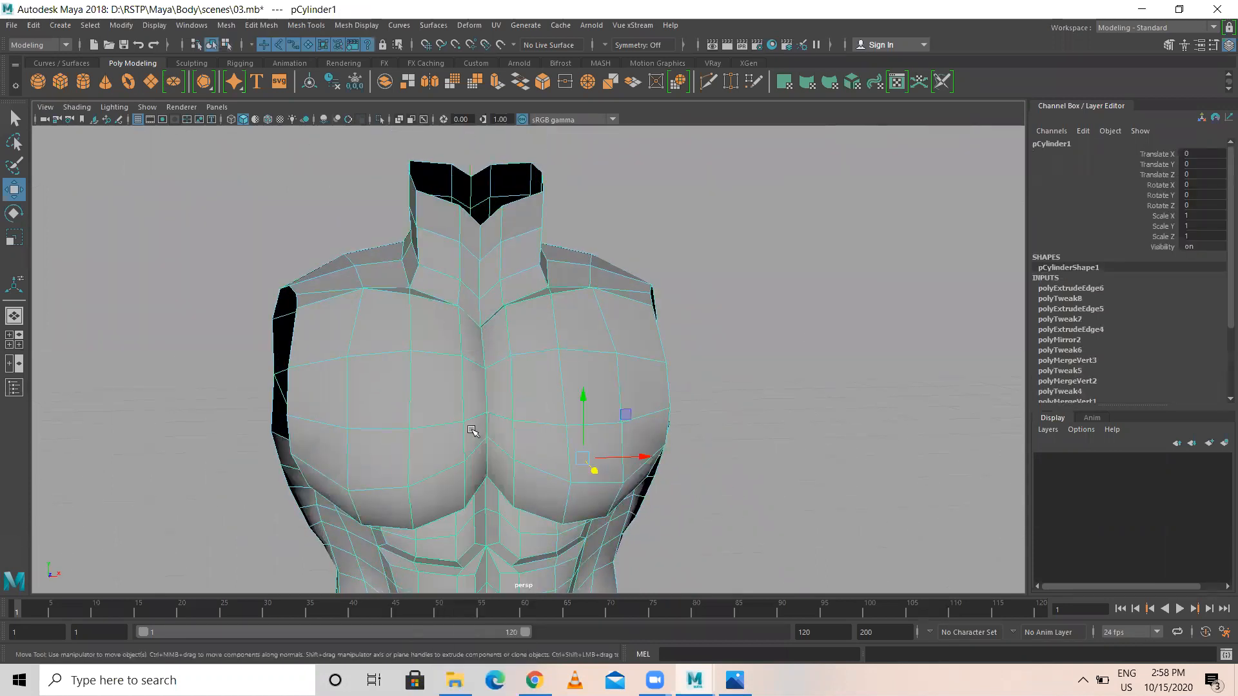
- Delete all torso and neck faces on the negative X side of the centre line in the front view
scroll(487, 332, "down", 5)
key("space")
key("space")
scroll(362, 298, "down", 5)
scroll(366, 305, "up", 2)
right_click_drag(493, 366, 494, 368)
left_click_drag(386, 260, 506, 530)
scroll(510, 387, "up", 4)
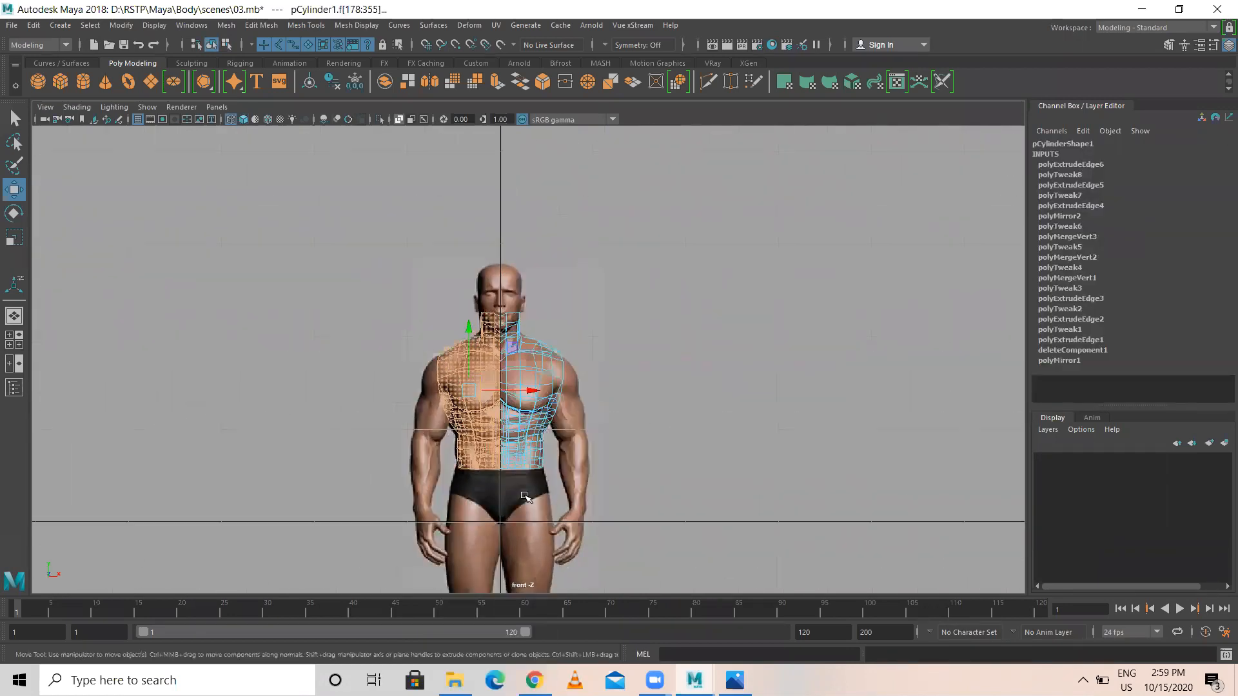
middle_click_drag(516, 389, 553, 306, "alt")
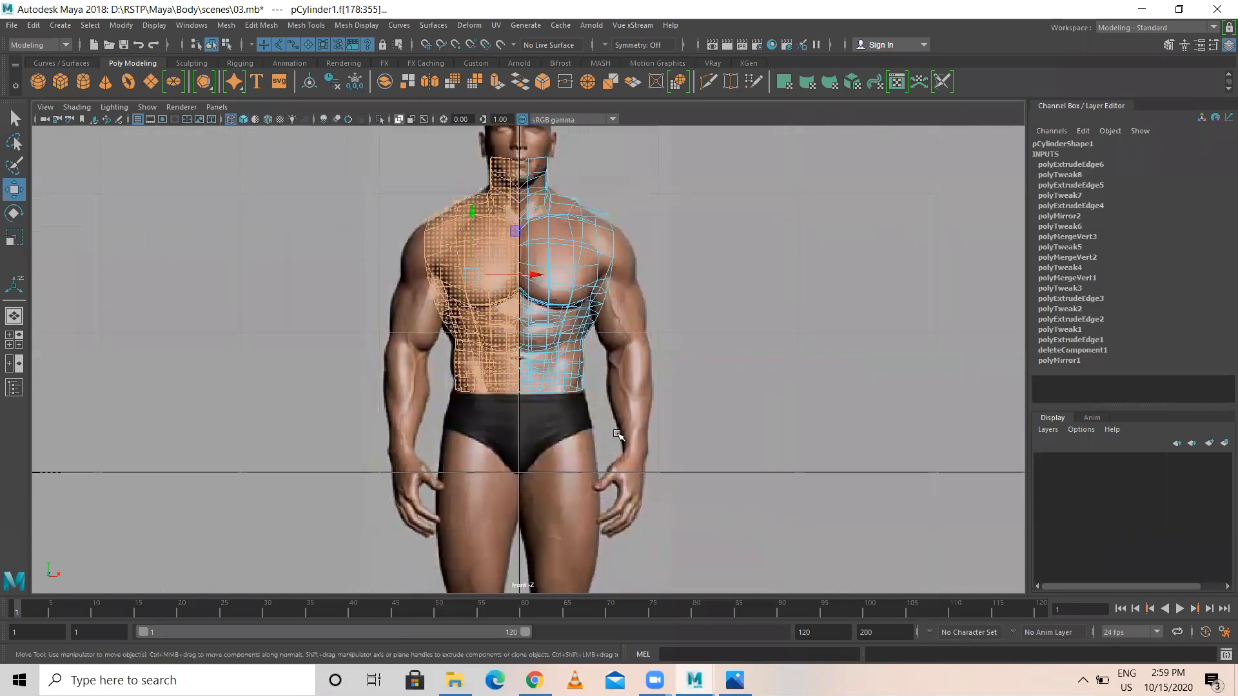
key("Delete")
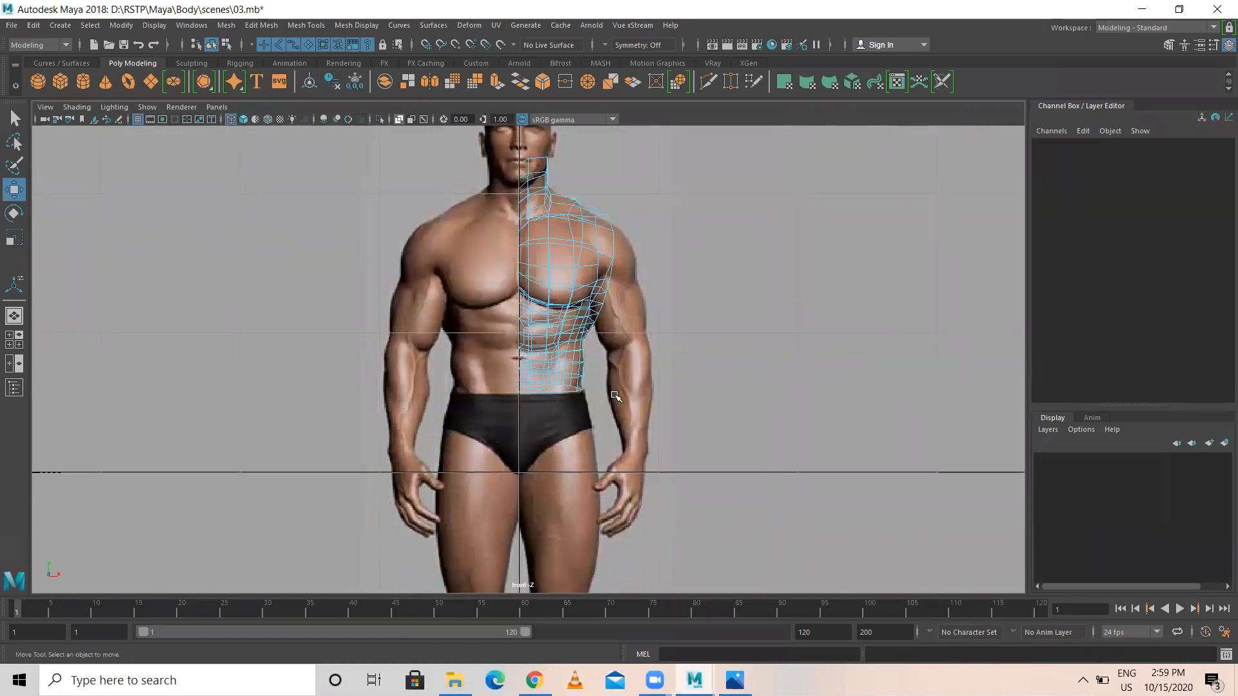
- Enter vertex editing on the half torso in perspective and adjust the vertex columns around the back of the neck
key("space")
key("space")
left_click_drag(699, 233, 586, 319, "alt")
right_click_drag(587, 319, 608, 342, "alt")
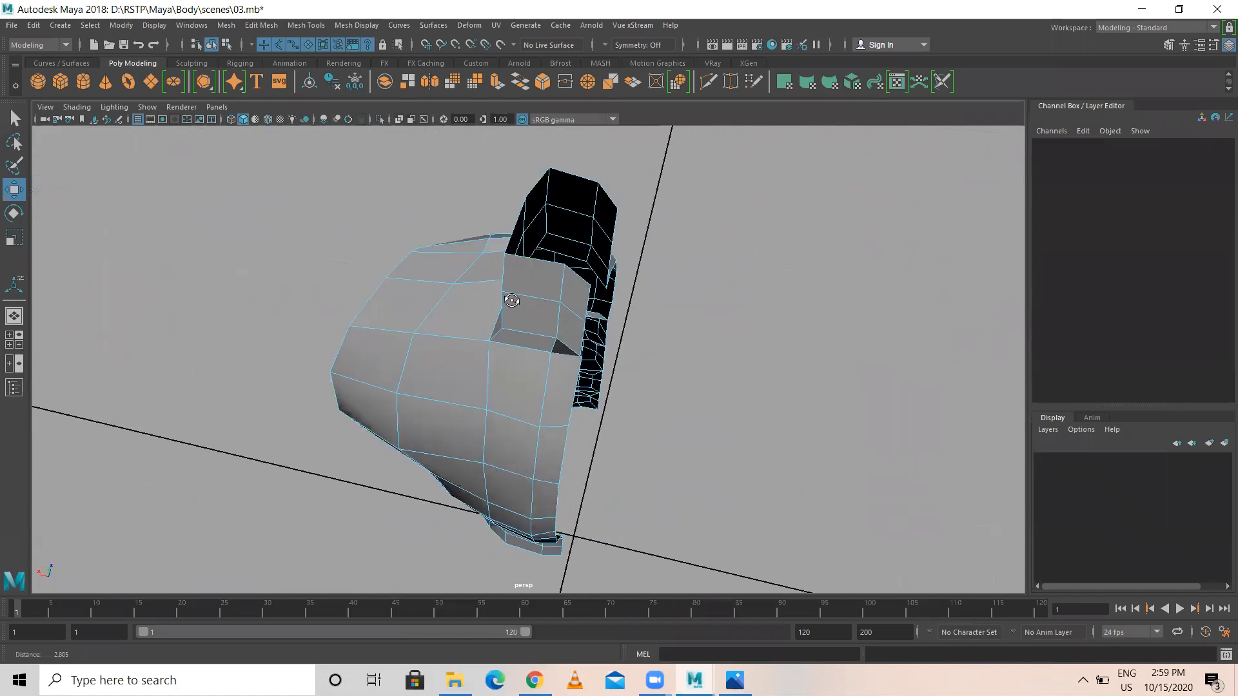
left_click_drag(512, 301, 431, 236, "alt")
right_click_drag(443, 207, 394, 214)
left_click(454, 209)
left_click_drag(454, 210, 442, 239, "alt")
left_click_drag(493, 208, 647, 354)
mouse_move(647, 354)
left_mouse_down("alt")
mouse_move(632, 341)
mouse_move(664, 352)
left_mouse_up("alt")
left_click_drag(590, 220, 560, 341)
left_click(696, 293)
- Reposition the vertex column at the neck's rear side corner to round the neck's outline
left_click_drag(573, 282, 492, 220)
left_click_drag(618, 294, 781, 419, "alt")
left_click_drag(591, 300, 600, 300)
left_click_drag(701, 387, 592, 258, "alt")
left_click_drag(623, 361, 620, 330, "alt")
left_click_drag(604, 324, 664, 337)
left_click_drag(619, 406, 642, 371, "alt")
left_click_drag(572, 310, 490, 277)
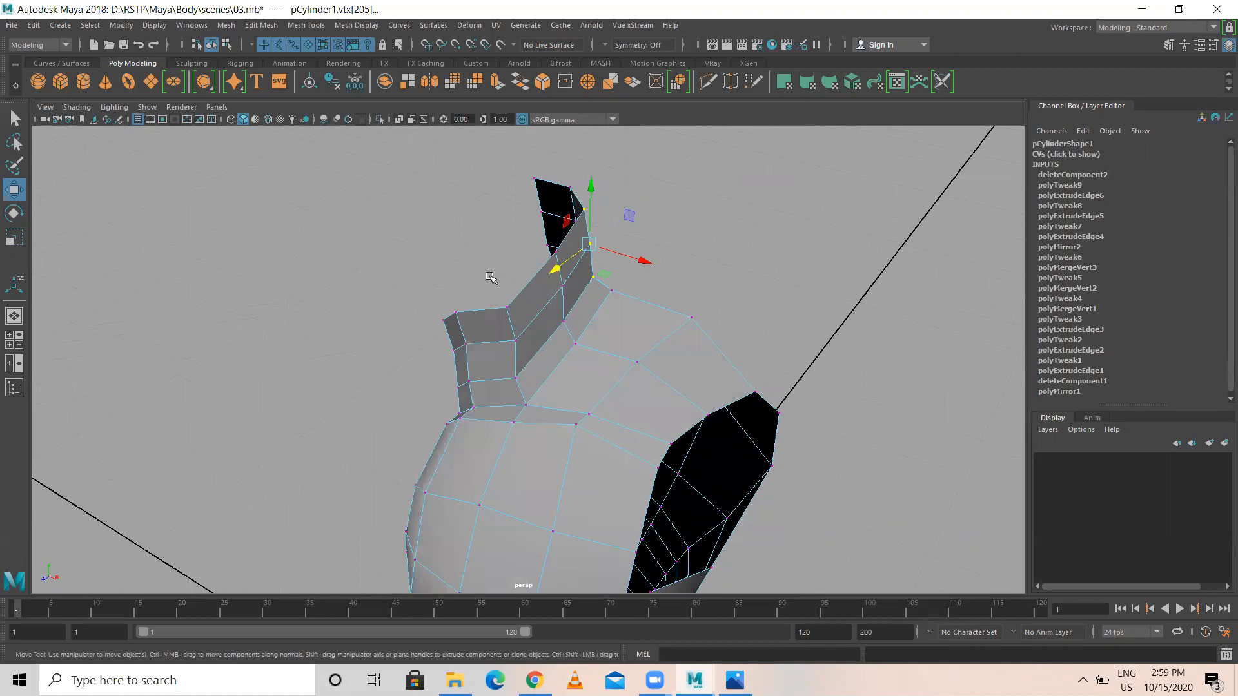
- Move the vertex column at the neck's front side corner slightly backward
left_click_drag(529, 385, 530, 385)
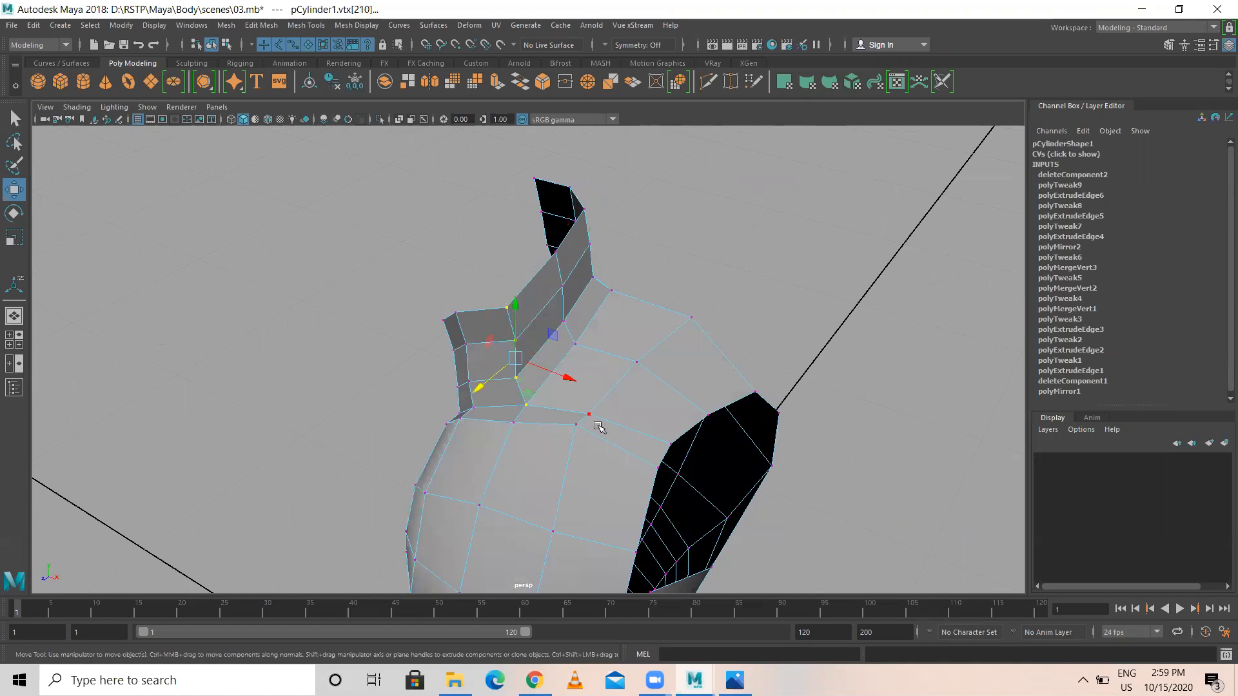
left_click_drag(598, 428, 590, 451, "alt")
left_click_drag(488, 438, 494, 422)
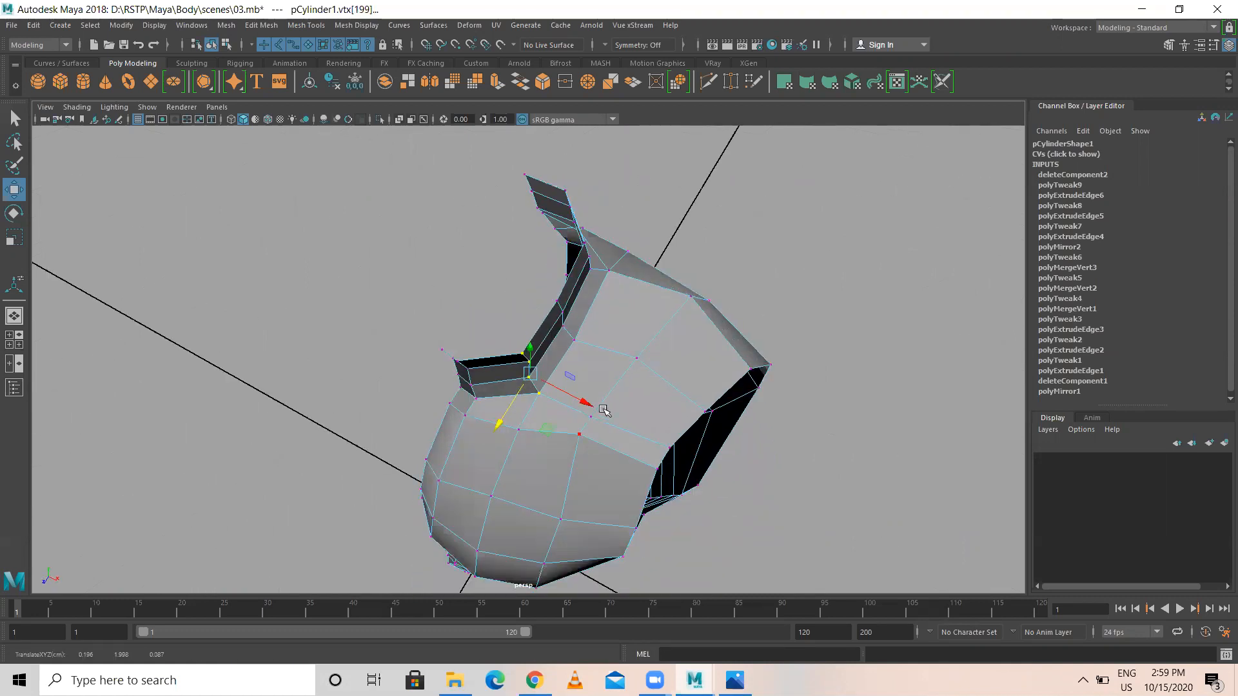
- Move the front neck vertices beside the centre line slightly outward
left_click_drag(571, 410, 498, 300, "alt")
left_click(511, 348)
left_click_drag(511, 349, 652, 430, "alt")
left_click(459, 336)
left_click_drag(568, 403, 495, 376, "alt")
left_click(482, 372)
key("Up")
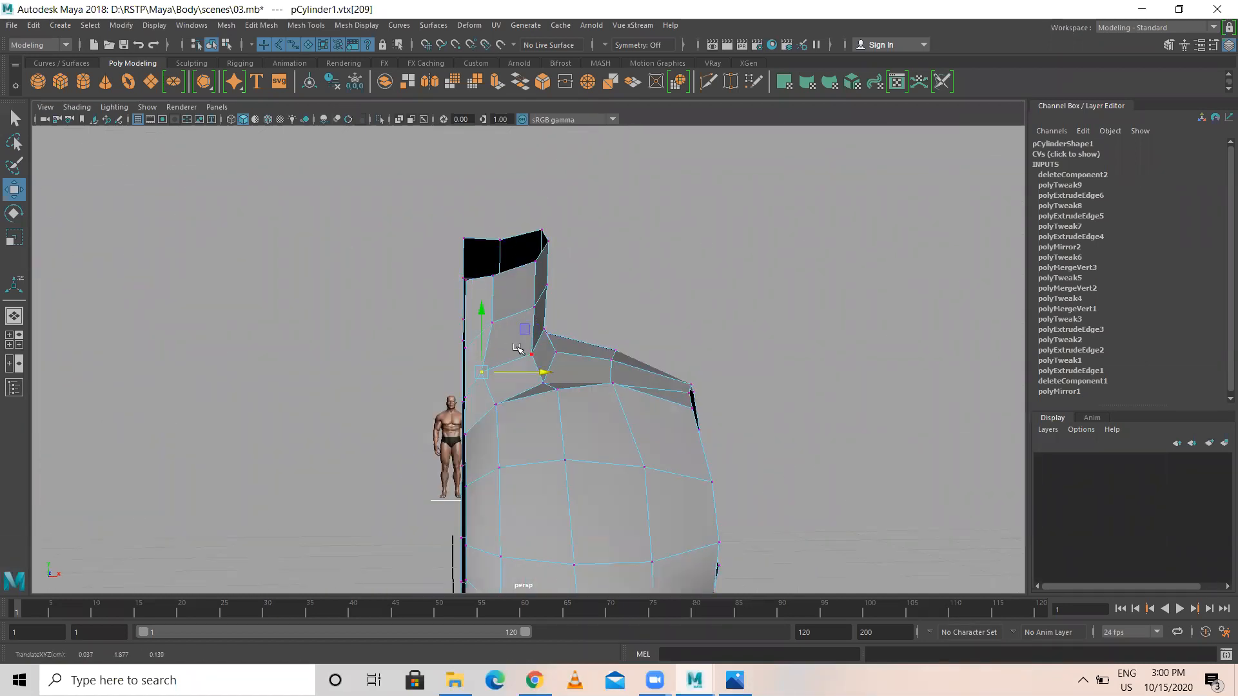
key("Up")
left_click_drag(552, 276, 570, 271)
- Raise the centre-line vertex just below the neck's front top edge
left_click(464, 343)
left_click_drag(466, 280, 461, 263)
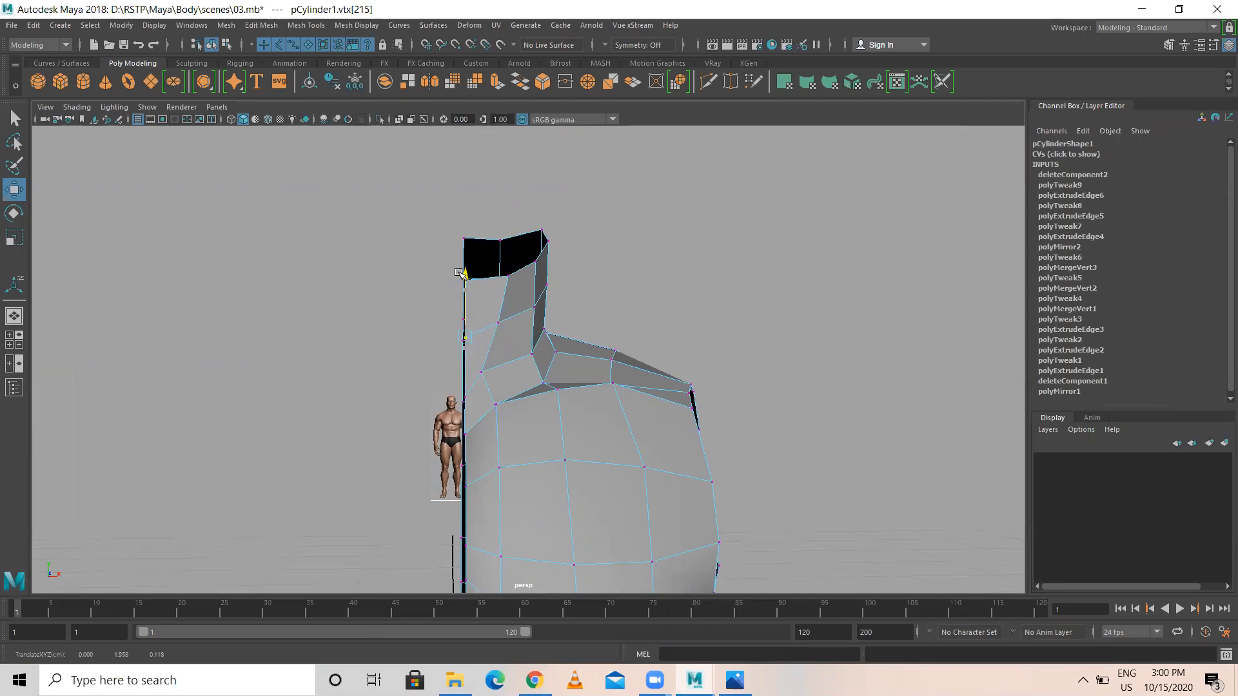
left_click_drag(660, 420, 519, 349, "alt")
left_click(467, 382)
left_click_drag(422, 269, 674, 388)
- Move the two uppermost centre-line vertices at the front of the neck forward
left_click(594, 339)
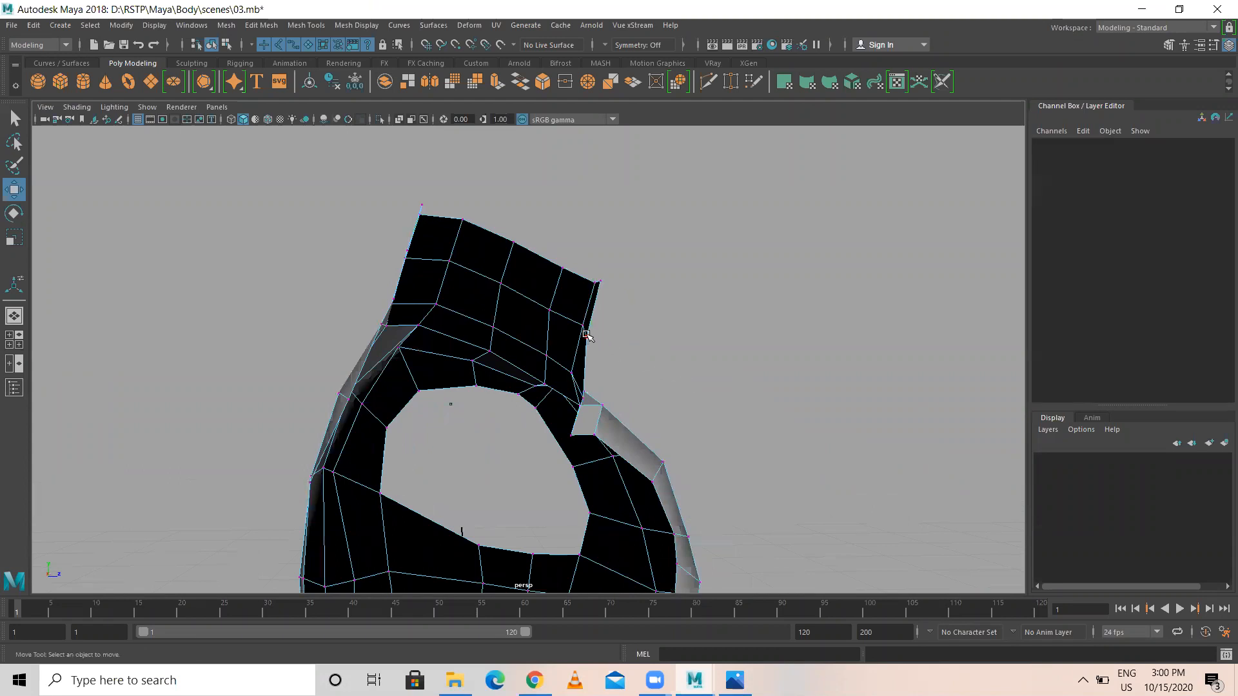
left_click(587, 335)
left_click_drag(636, 337, 653, 337)
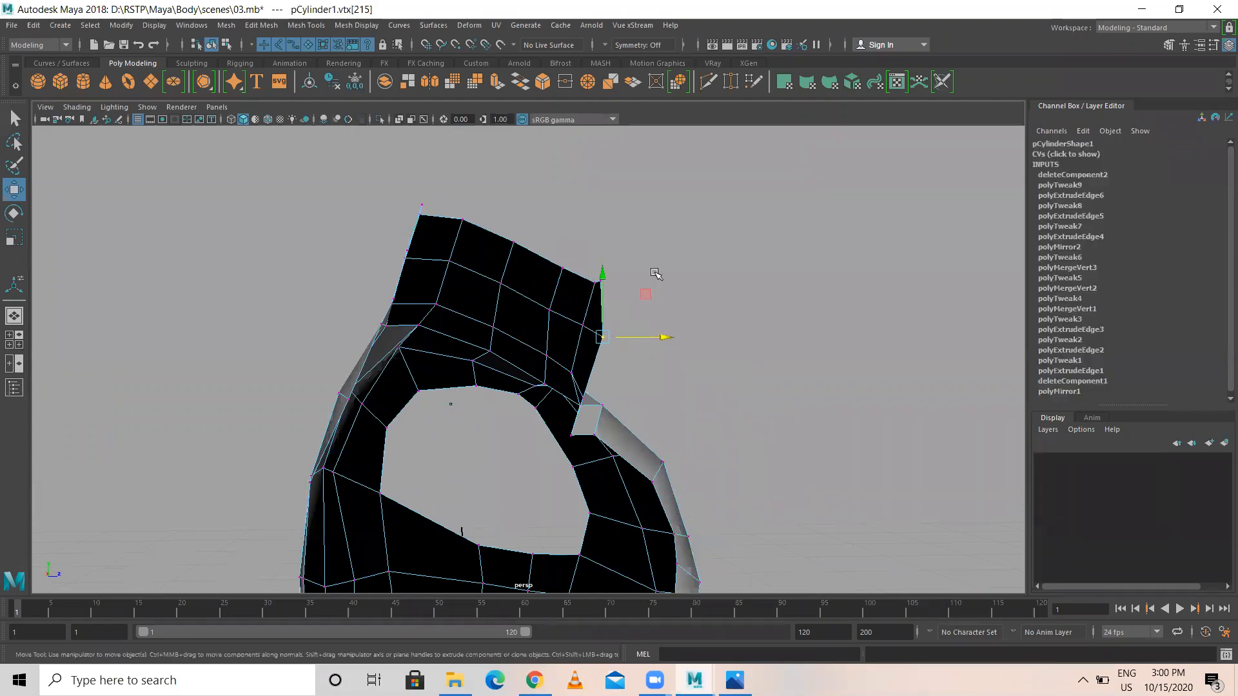
left_click(606, 273)
left_click(600, 280)
left_click_drag(642, 282, 650, 282)
- Move the vertex column at the back corner of the neck slightly forward
left_click_drag(511, 303, 420, 335, "alt")
left_click_drag(458, 348, 595, 470, "alt")
left_click_drag(529, 432, 531, 423)
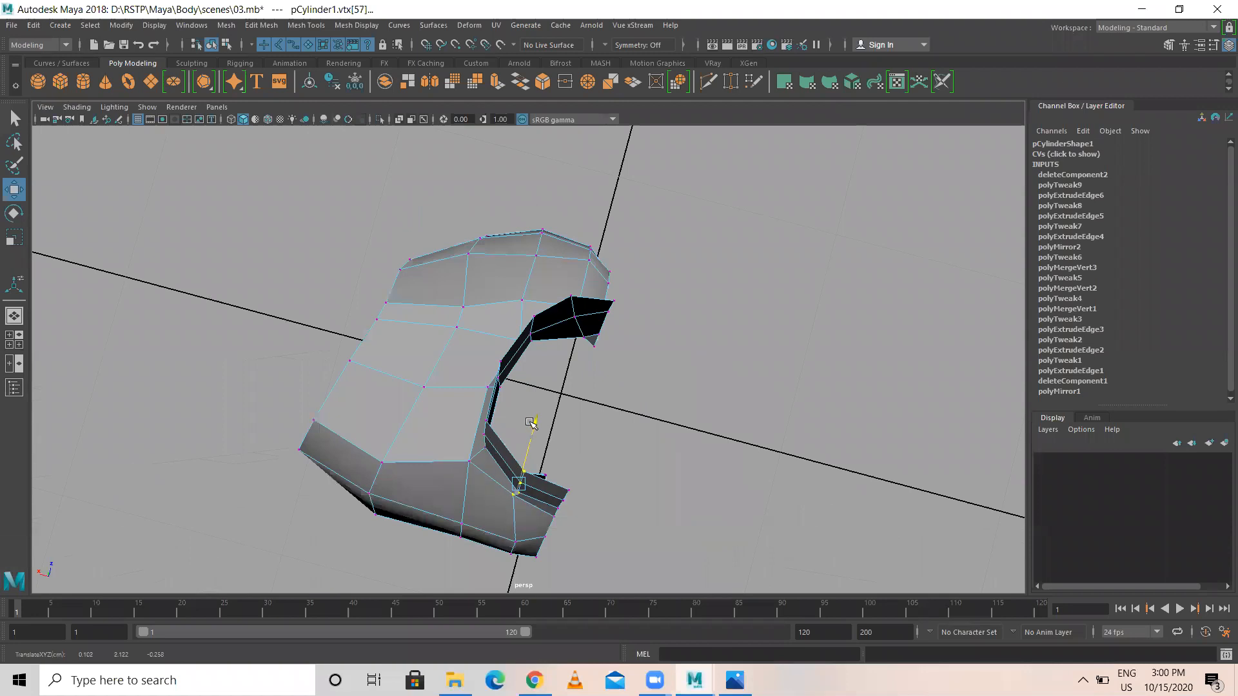
- In the side view, move the vertex column at the rear side of the neck slightly forward and down
left_click_drag(674, 447, 713, 485, "alt")
key("space")
key("space")
left_click_drag(572, 366, 570, 372, "alt")
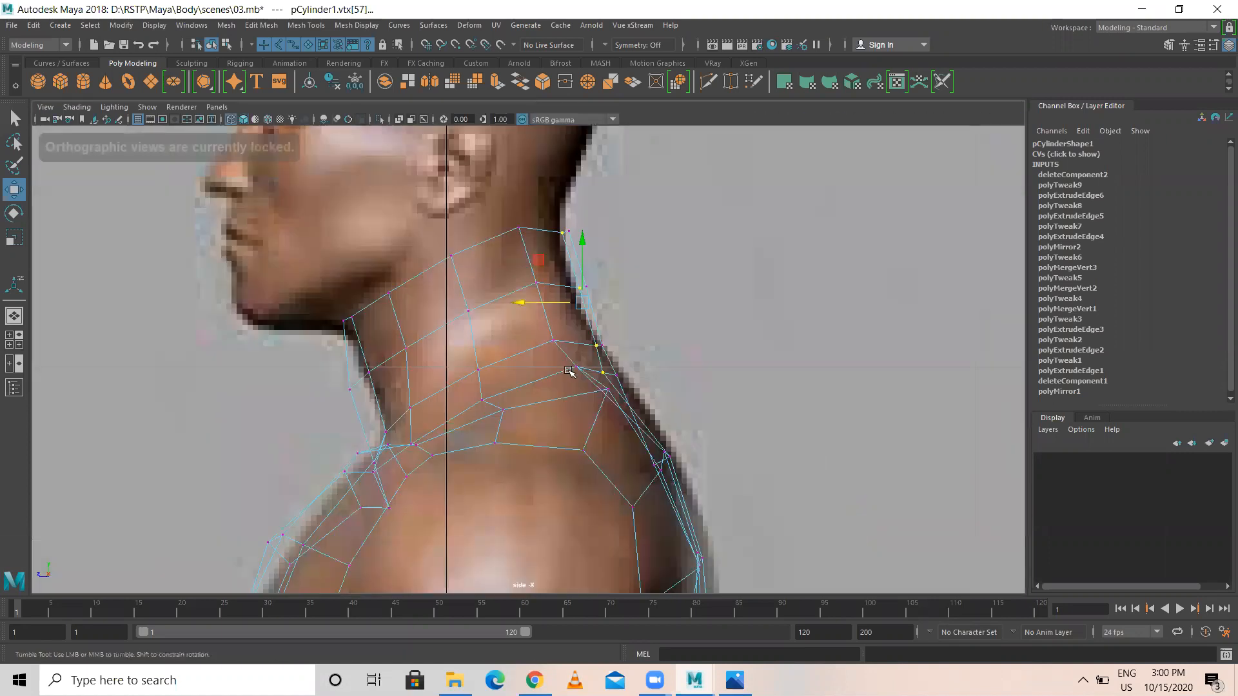
left_click_drag(512, 218, 559, 348)
left_click_drag(537, 282, 524, 296)
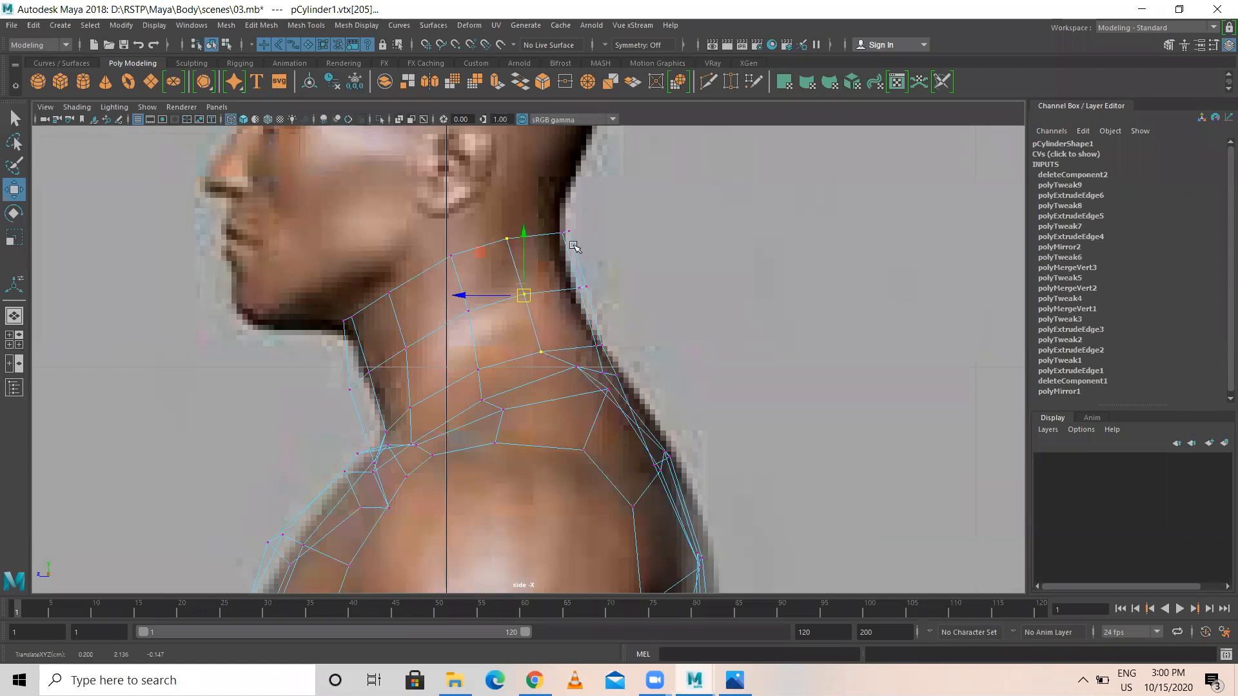
- Shift the next vertex column toward the nape forward in the side view to even the neck's column spacing
key("space")
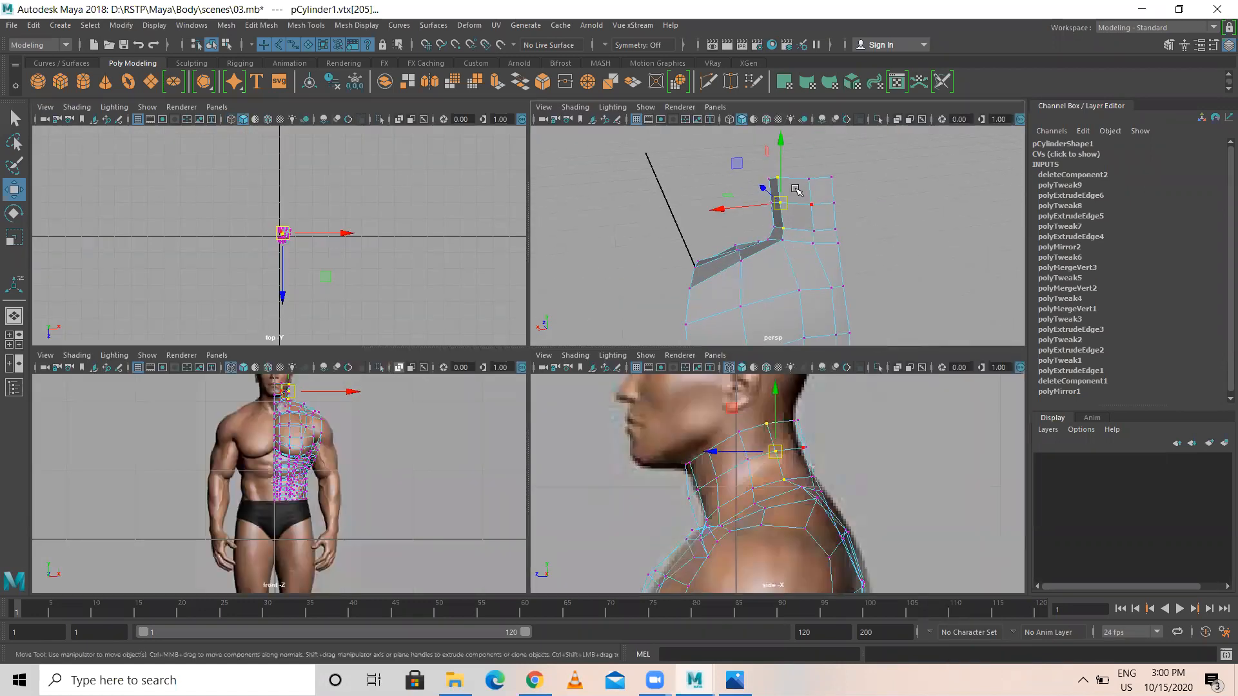
left_click_drag(818, 238, 820, 240)
key("space")
key("space")
key("space")
left_click_drag(530, 295, 504, 290)
- Move the nape's centre-line vertices forward onto the back outline of the reference neck
left_click_drag(605, 209, 573, 299)
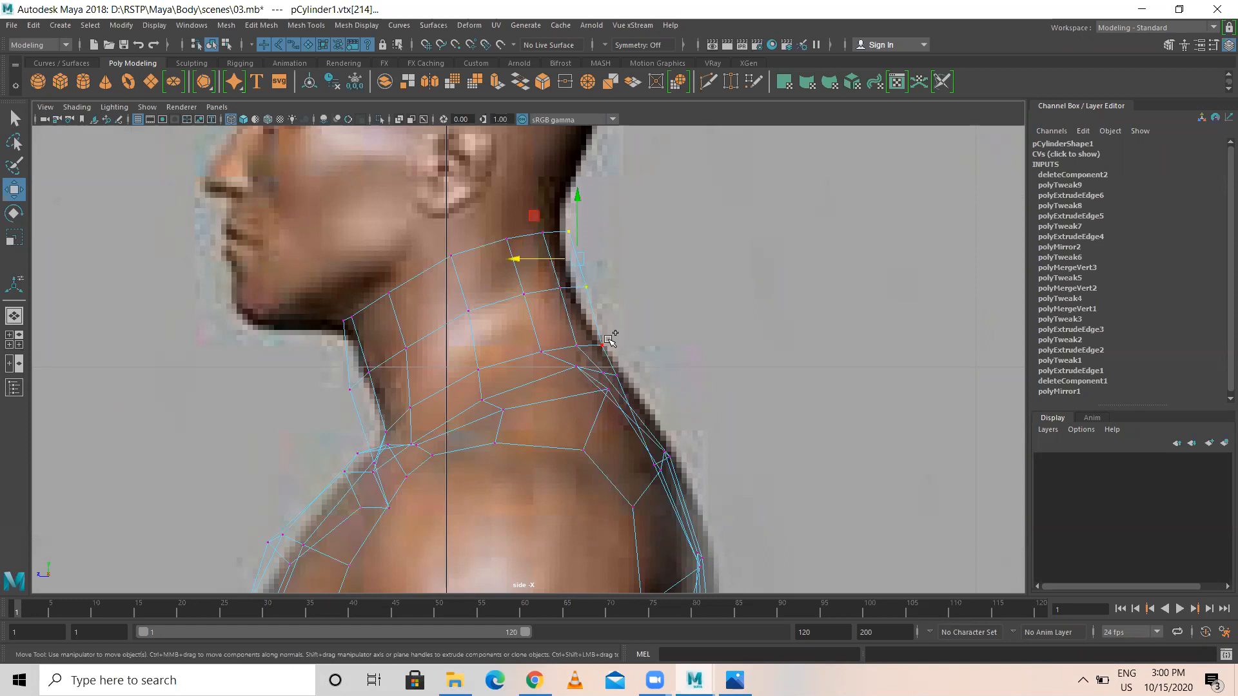
left_click_drag(520, 262, 510, 261)
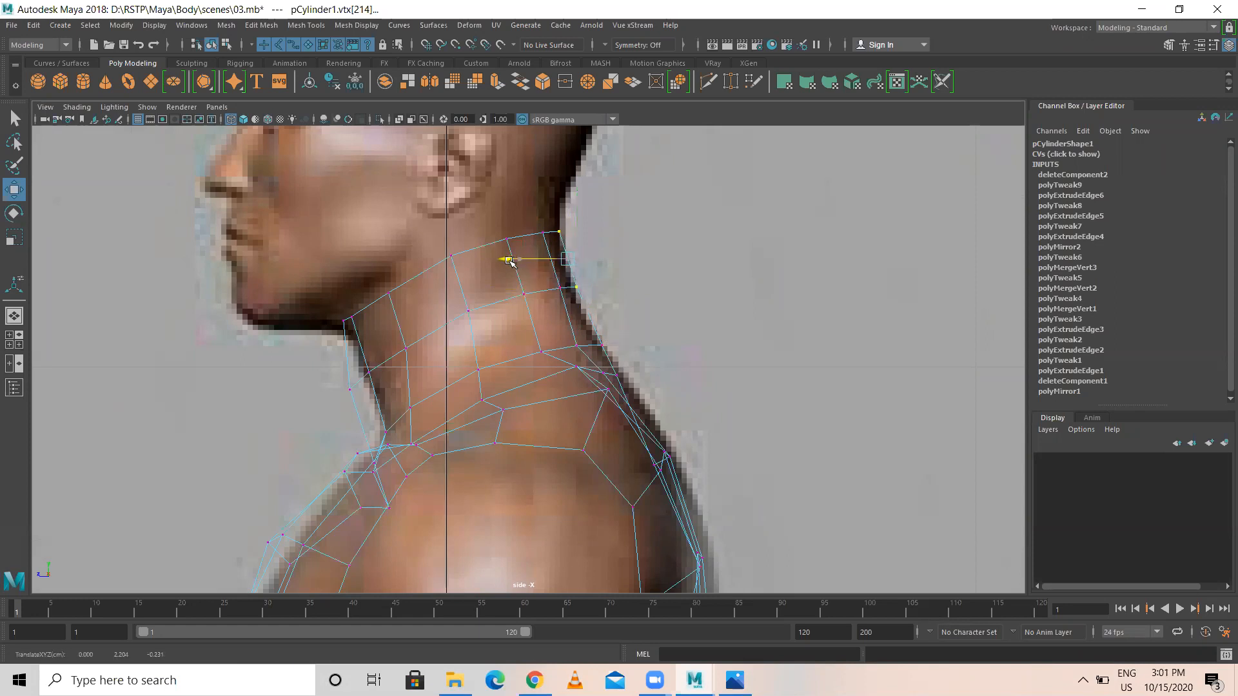
left_click_drag(605, 316, 543, 343)
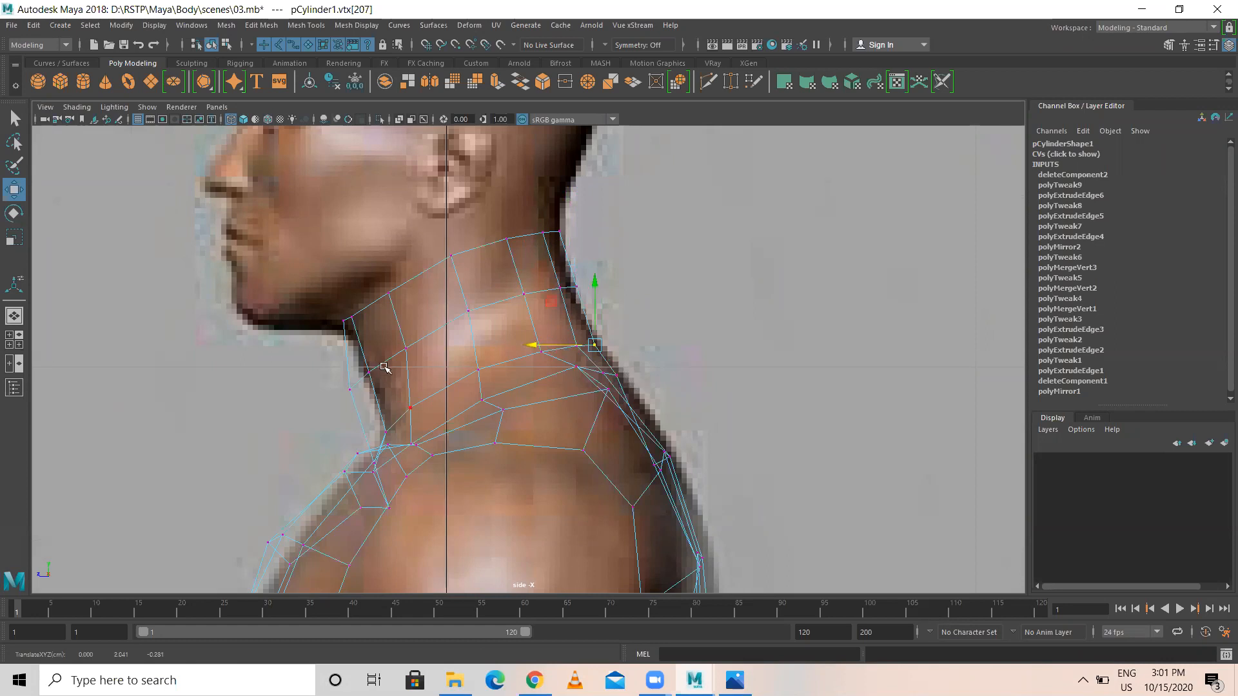
- Move the front neck vertices back and adjust their heights so they follow the throat outline in the side view
mouse_move(332, 315)
left_mouse_down()
mouse_move(347, 333)
mouse_move(329, 316)
left_mouse_up()
left_click_drag(359, 362, 325, 372)
left_click_drag(379, 425, 332, 432)
left_click_drag(360, 381, 336, 390)
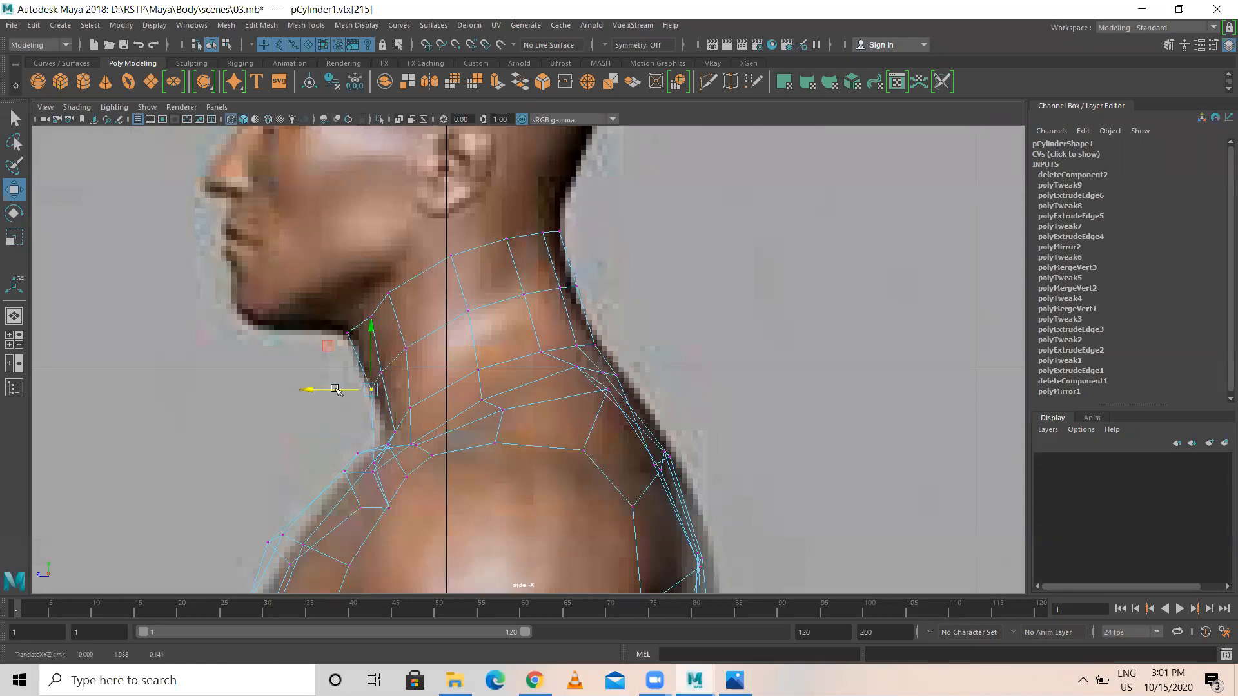
left_click_drag(372, 338, 370, 324)
left_click_drag(346, 372, 327, 374)
- Move the vertices at the base of the throat back and up onto the reference outline
left_click(374, 463)
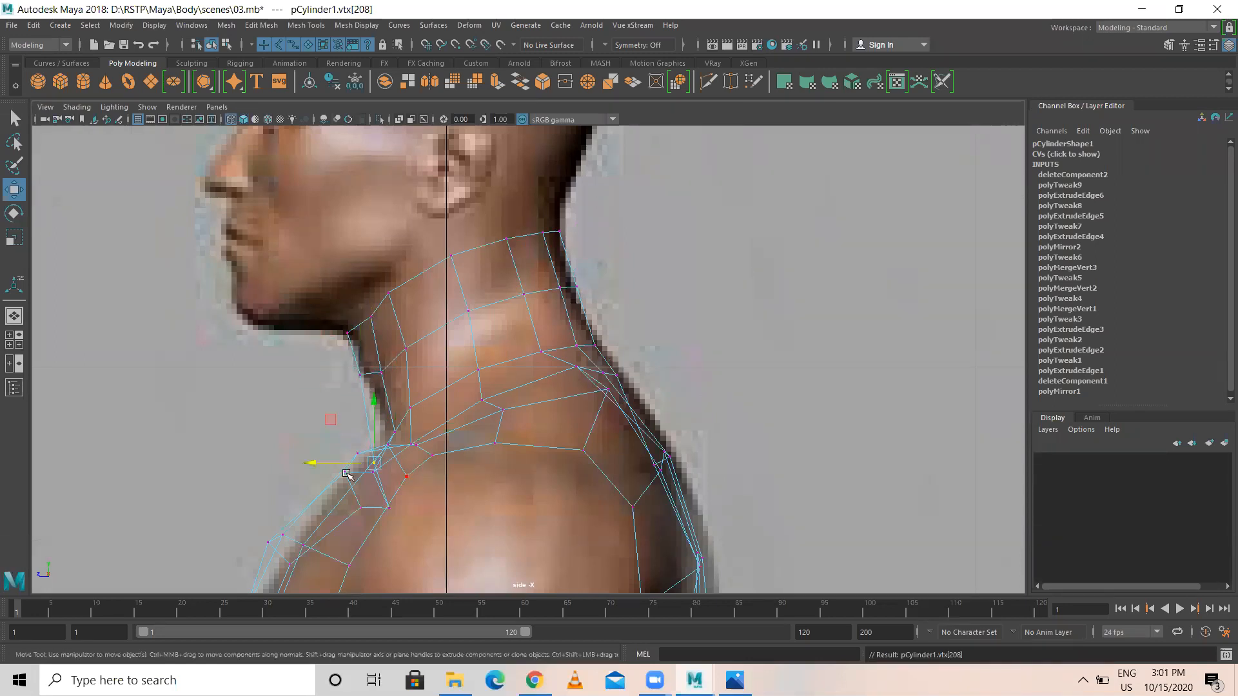
left_click_drag(320, 463, 336, 461)
left_click_drag(390, 406, 391, 380)
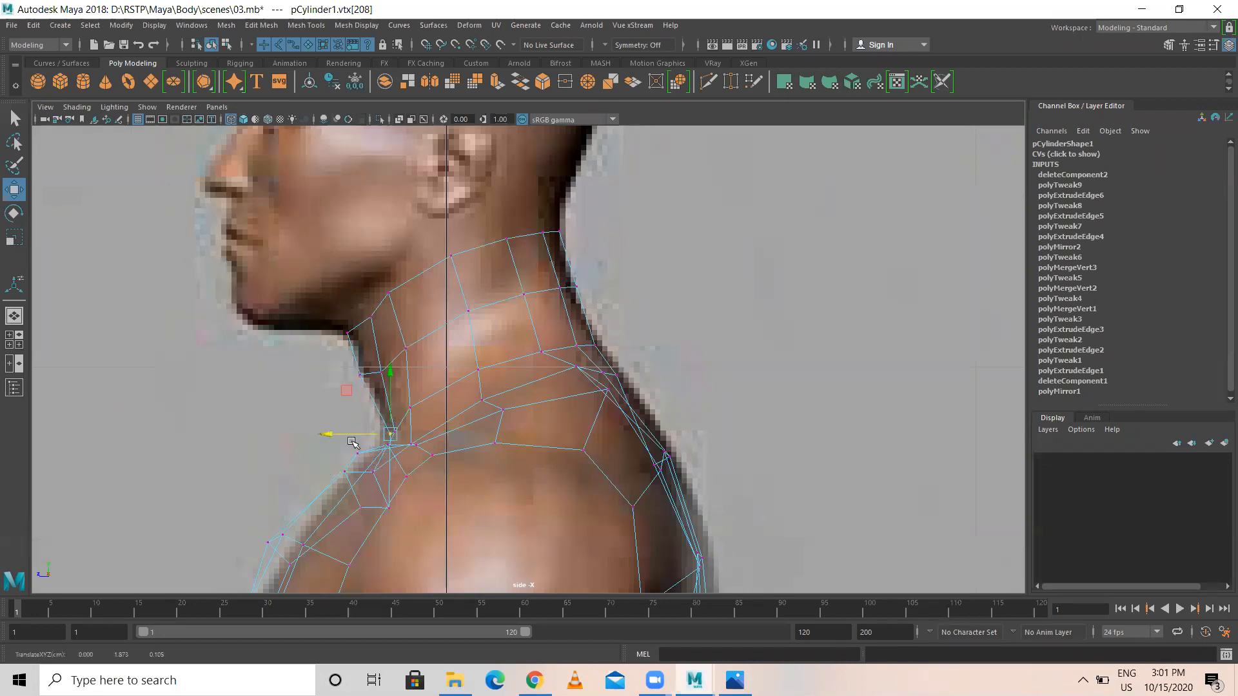
left_click(404, 431)
- Move the lower front-side neck vertex slightly back and the shoulder-top vertex behind it forward and down
left_click_drag(346, 431, 369, 408)
left_click(423, 399)
left_click(501, 410)
left_click_drag(503, 410, 483, 420)
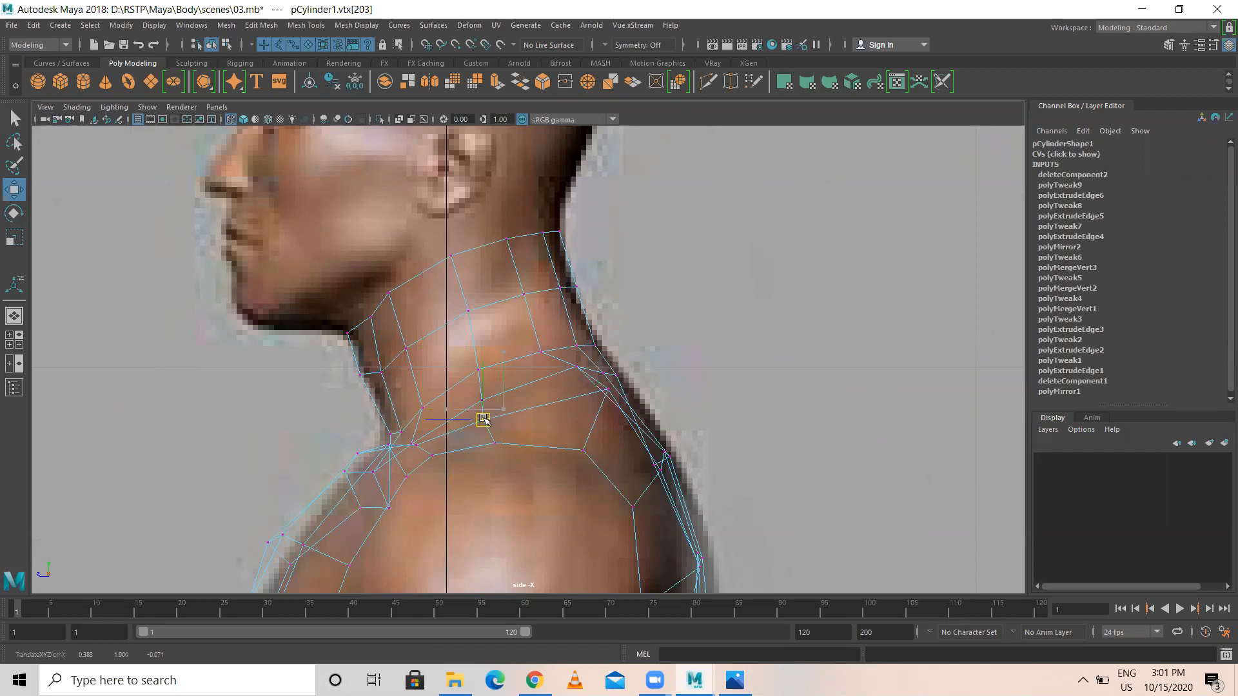
- Move the two vertices where the neck's rear side meets the shoulder forward and down in the side view
key("5")
left_click(605, 389)
key("4")
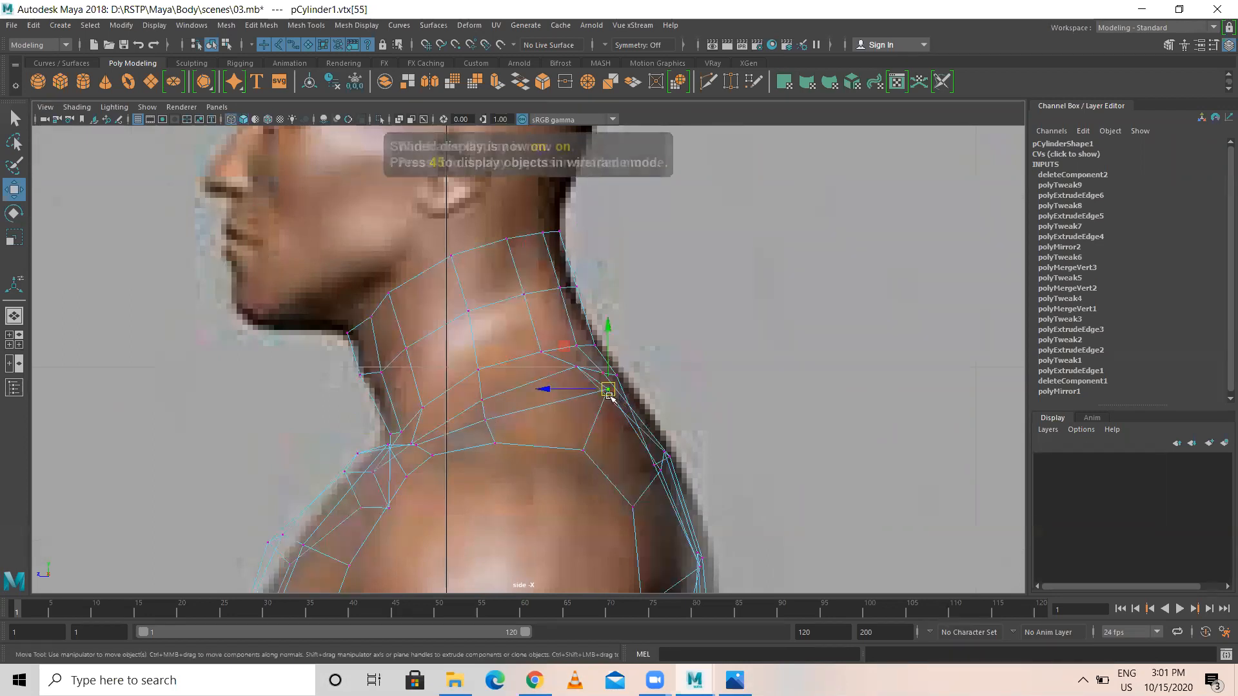
mouse_move(554, 390)
left_mouse_down()
mouse_move(545, 393)
mouse_move(562, 369)
mouse_move(552, 370)
mouse_move(563, 400)
left_mouse_up()
left_click(576, 368)
left_click(573, 390)
- Raise the upper-back vertices behind the shoulder and readjust the vertex at the neck's rear base
left_click_drag(696, 423, 652, 422)
left_click(633, 507)
left_click_drag(633, 507, 639, 501)
left_click(555, 365)
left_click_drag(569, 383, 569, 391)
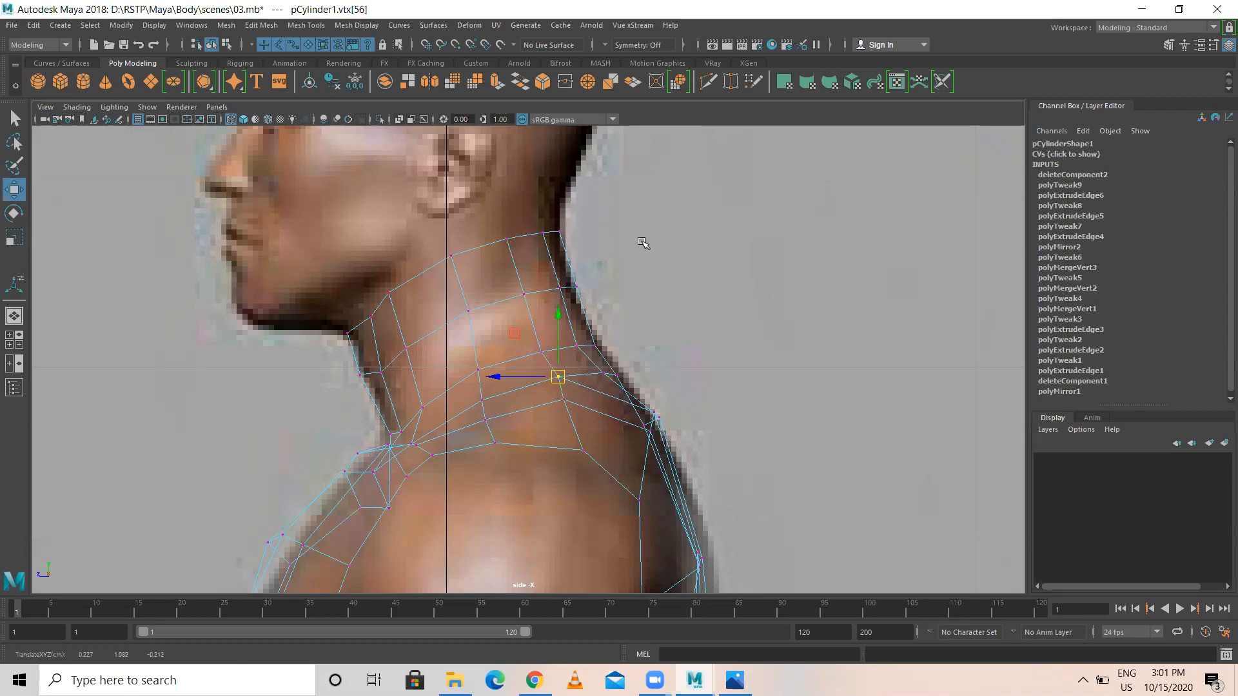
- In the perspective view, slightly lower a vertex at the front base of the neck
key("space")
key("space")
left_click_drag(740, 204, 592, 385, "alt")
left_click_drag(748, 377, 544, 404, "alt")
left_click(484, 422)
left_click_drag(487, 343, 493, 359)
left_click_drag(575, 399, 477, 425, "alt")
- Select the two lower edges beside the centre line at the neck's front and move them slightly forward
left_click_drag(476, 366, 449, 317, "alt")
right_click_drag(447, 312, 447, 272)
left_click(462, 328)
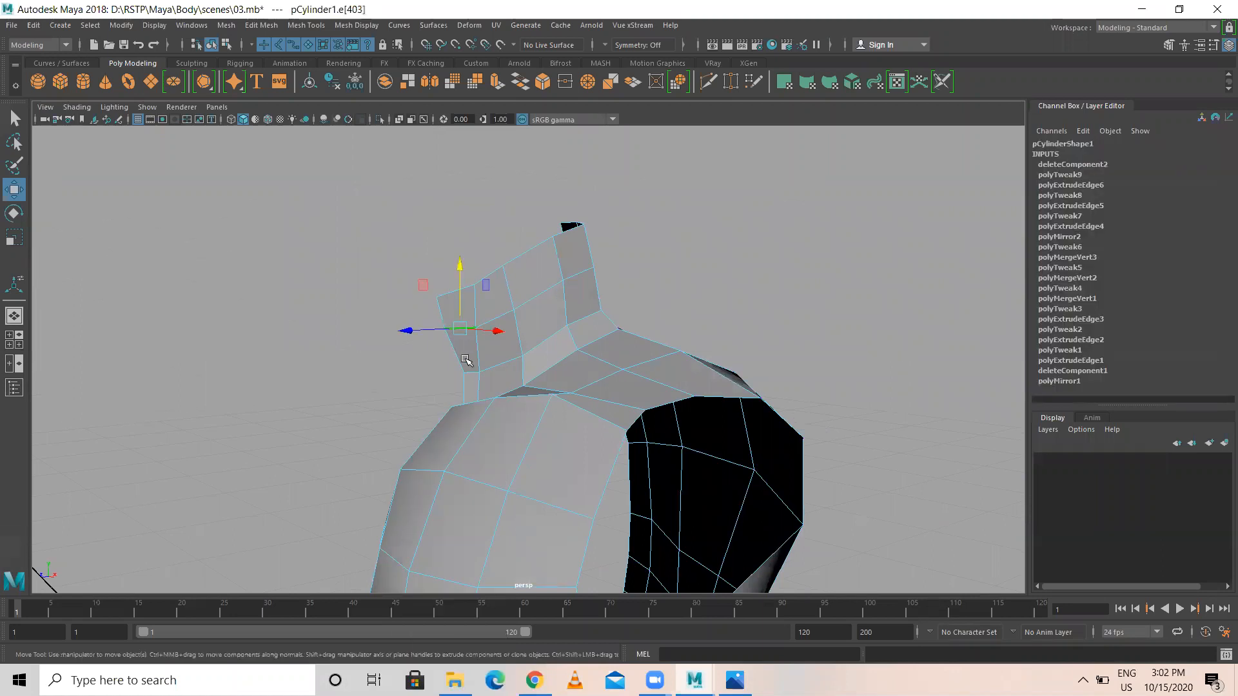
left_click(470, 372, "shift")
left_click_drag(451, 389, 405, 385, "alt")
left_click_drag(414, 352, 411, 352)
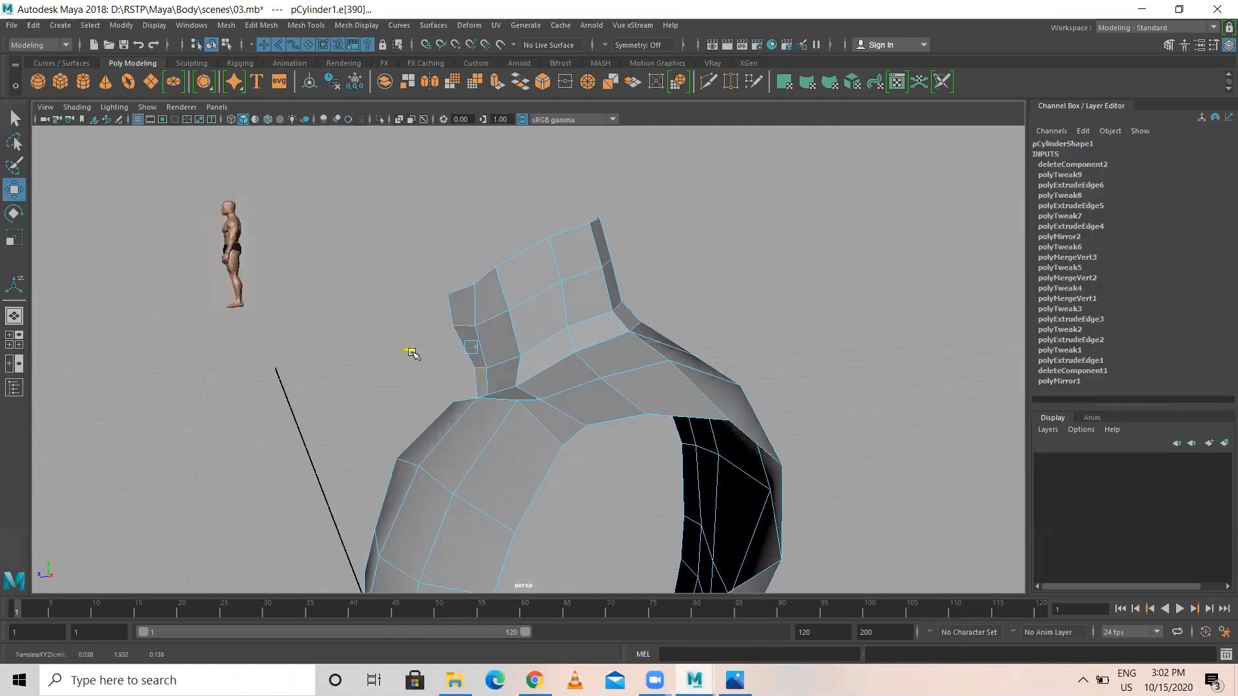
- Preview the torso smoothed in object mode to check the neck's shape, and return to the unsmoothed display
mouse_move(505, 327)
left_mouse_down("alt")
mouse_move(490, 322)
mouse_move(567, 303)
mouse_move(543, 272)
mouse_move(523, 312)
left_mouse_up("alt")
right_click_drag(495, 313, 552, 282)
left_click(519, 248)
left_click_drag(505, 336, 541, 310, "alt")
left_click(509, 339)
key("3")
left_click(429, 355)
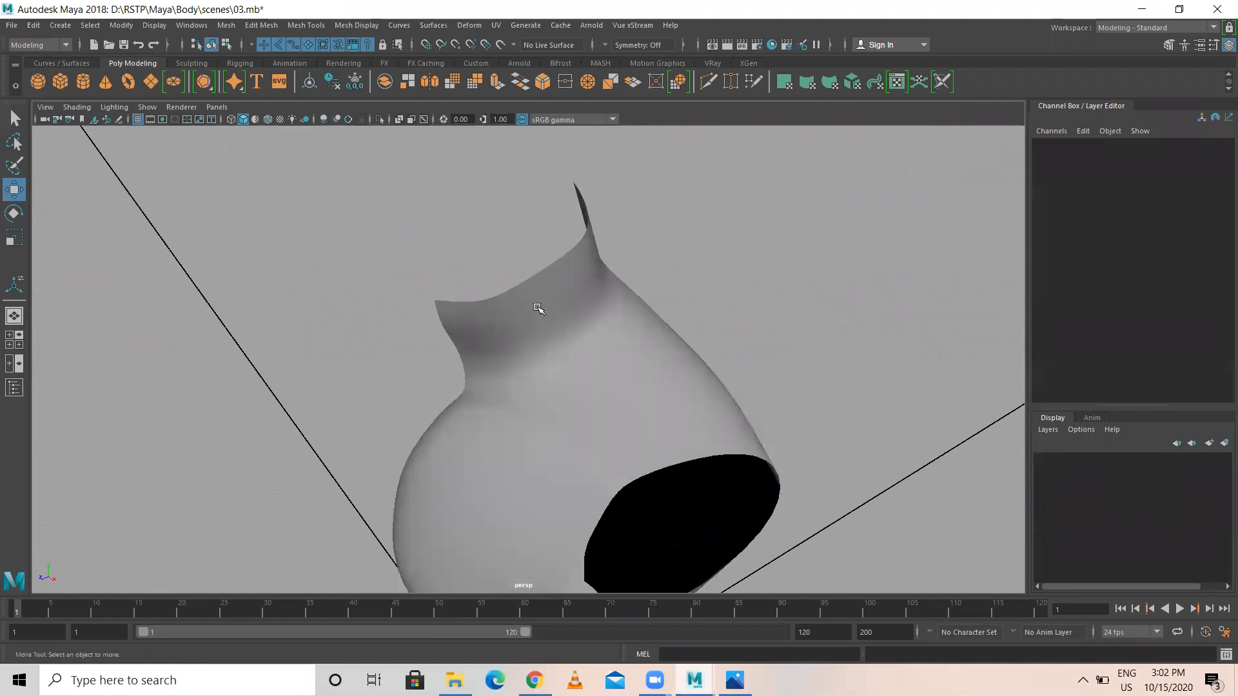
left_click(532, 308)
key("1")
- Lower the edge beside the centre line at the front base of the neck slightly
mouse_move(469, 362)
left_mouse_down("alt")
mouse_move(541, 294)
mouse_move(467, 357)
left_mouse_up("alt")
right_click_drag(462, 312, 460, 268)
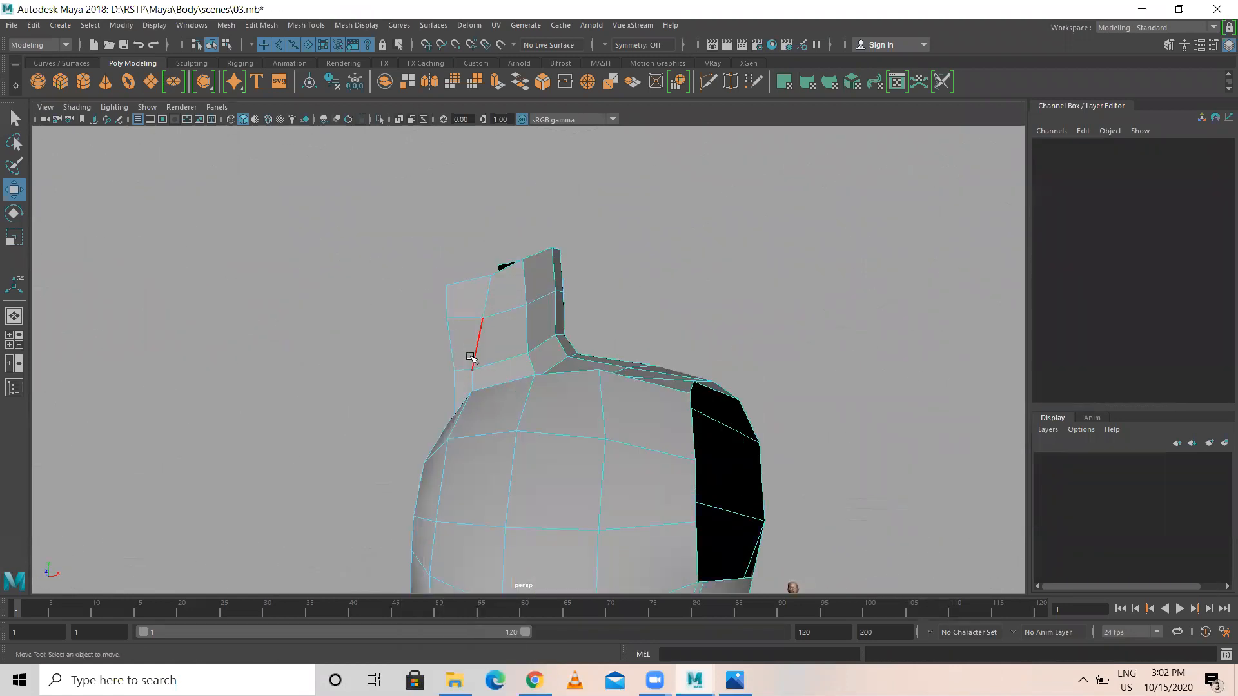
left_click(464, 373)
left_click_drag(461, 320, 464, 329)
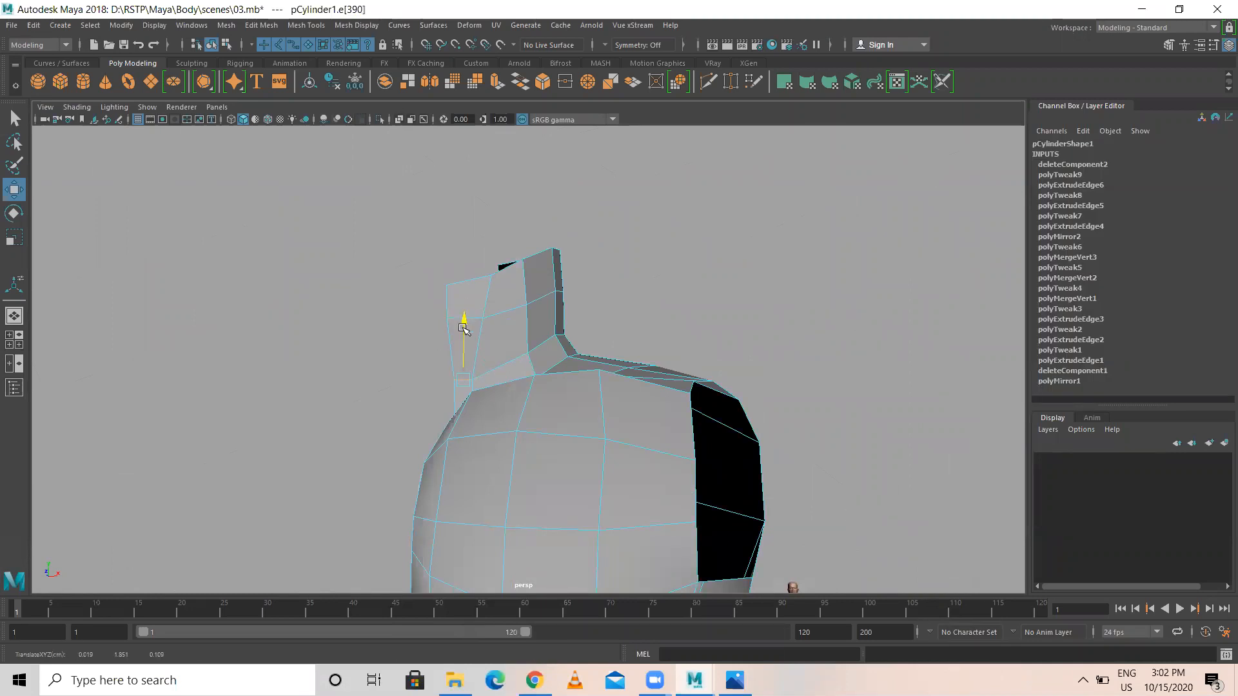
- Move the front neck vertices just beside the centre line slightly forward
left_click_drag(640, 323, 505, 312, "alt")
right_click(505, 311)
left_click(509, 278)
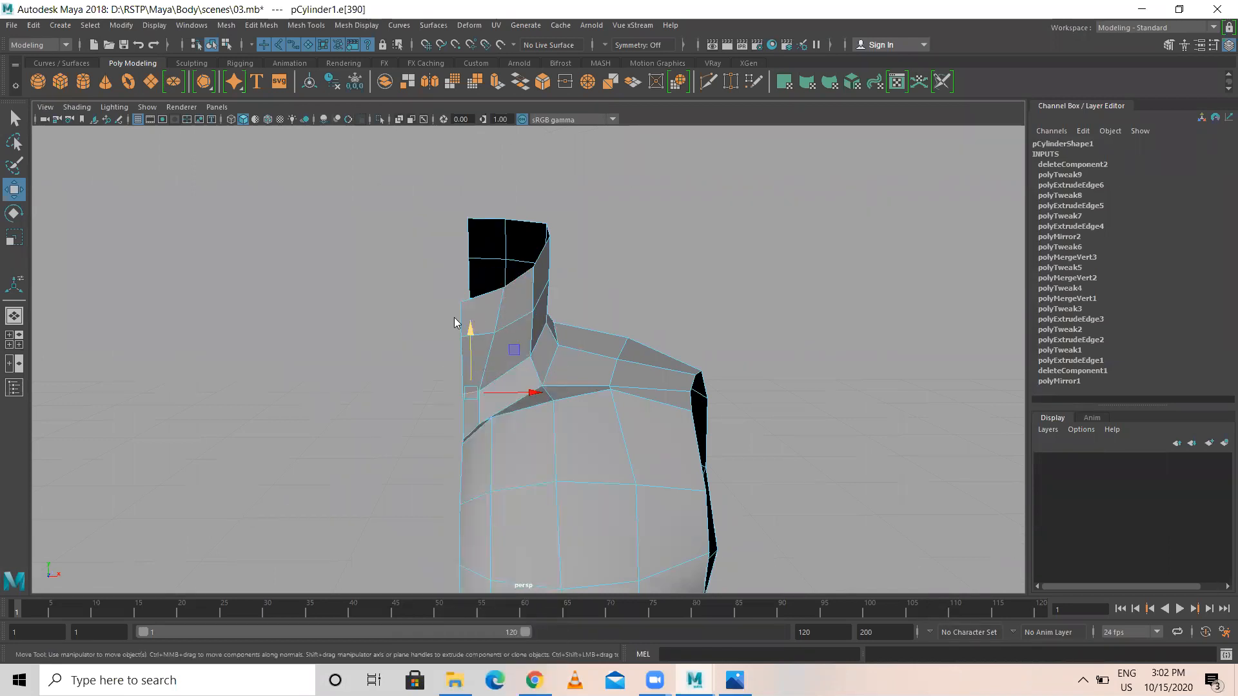
right_click_drag(476, 331, 412, 332)
left_click_drag(505, 347, 409, 329, "alt")
left_click(472, 332)
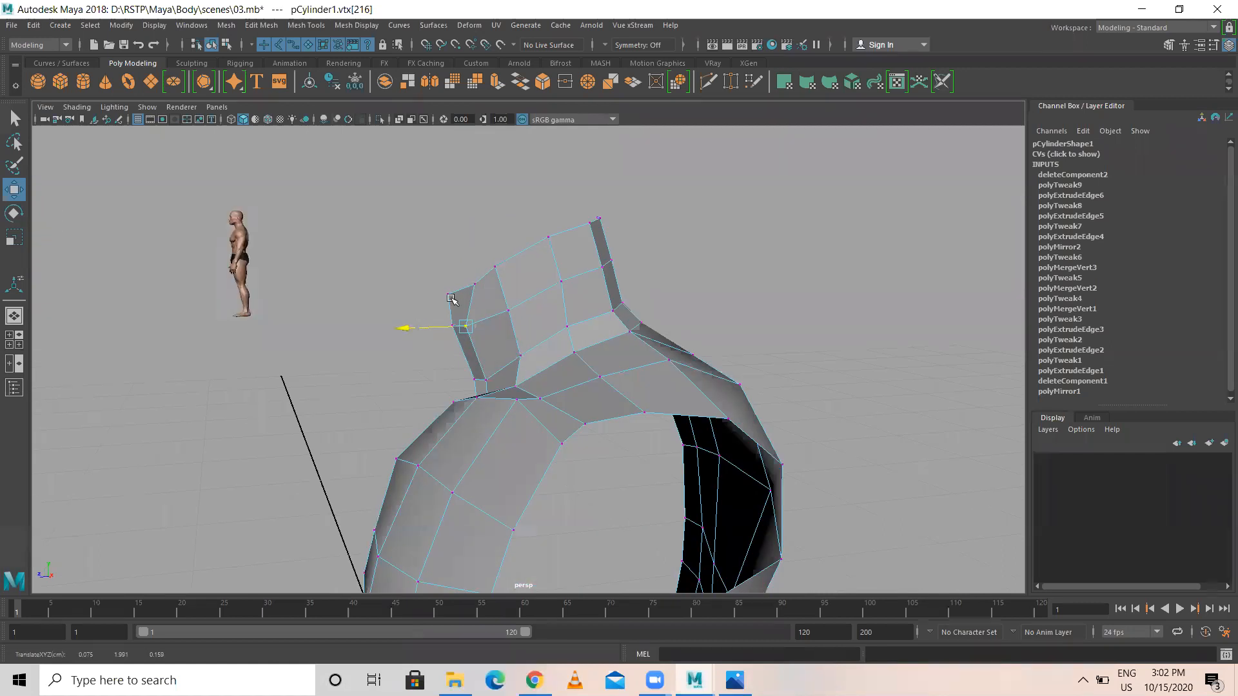
left_click(469, 284)
- Select the vertex column at the neck's rear side and move it inward in the front view
left_click_drag(521, 357, 647, 362, "alt")
key("space")
key("space")
scroll(453, 486, "up", 3)
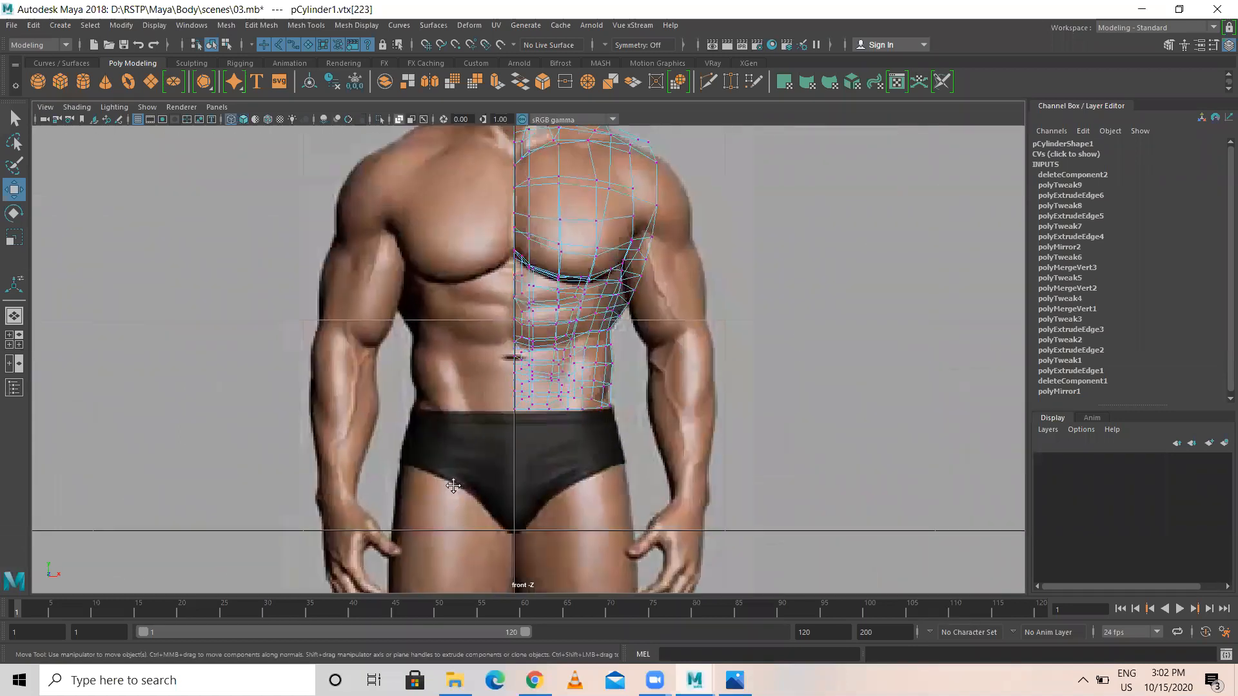
middle_click_drag(721, 143, 676, 484, "alt")
scroll(617, 513, "up", 4)
middle_click_drag(523, 400, 563, 152, "alt")
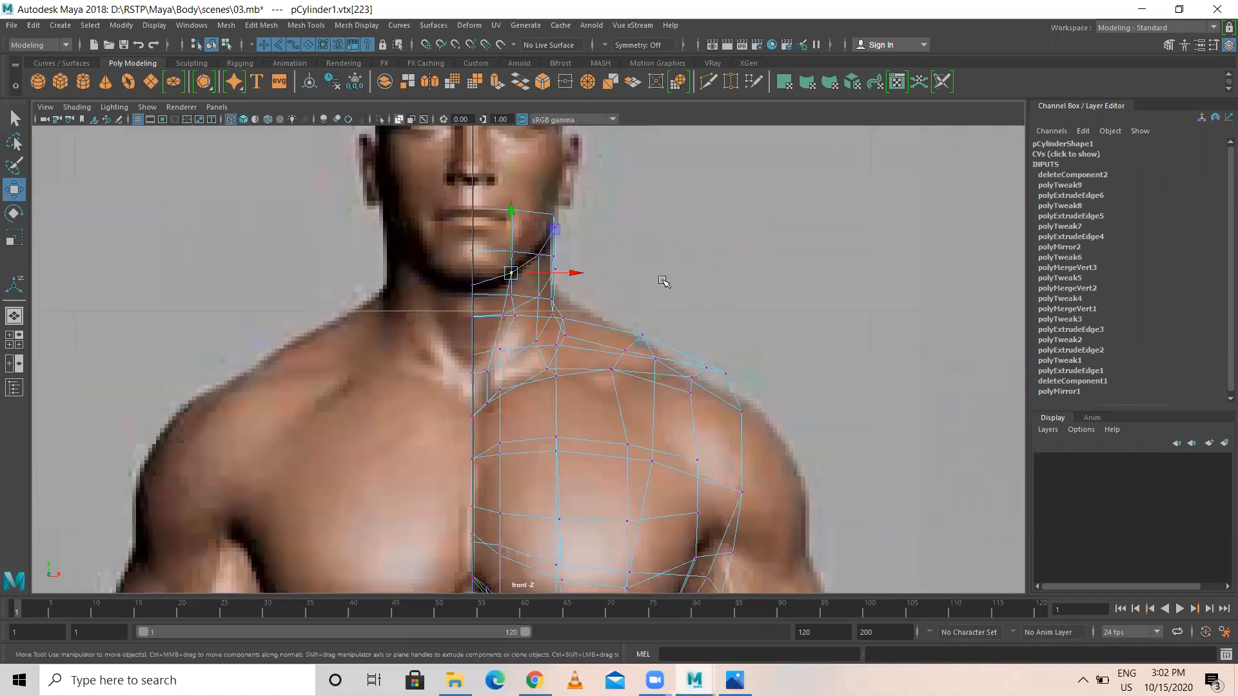
key("space")
key("space")
left_click_drag(857, 257, 582, 238, "alt")
left_click_drag(594, 316, 595, 317)
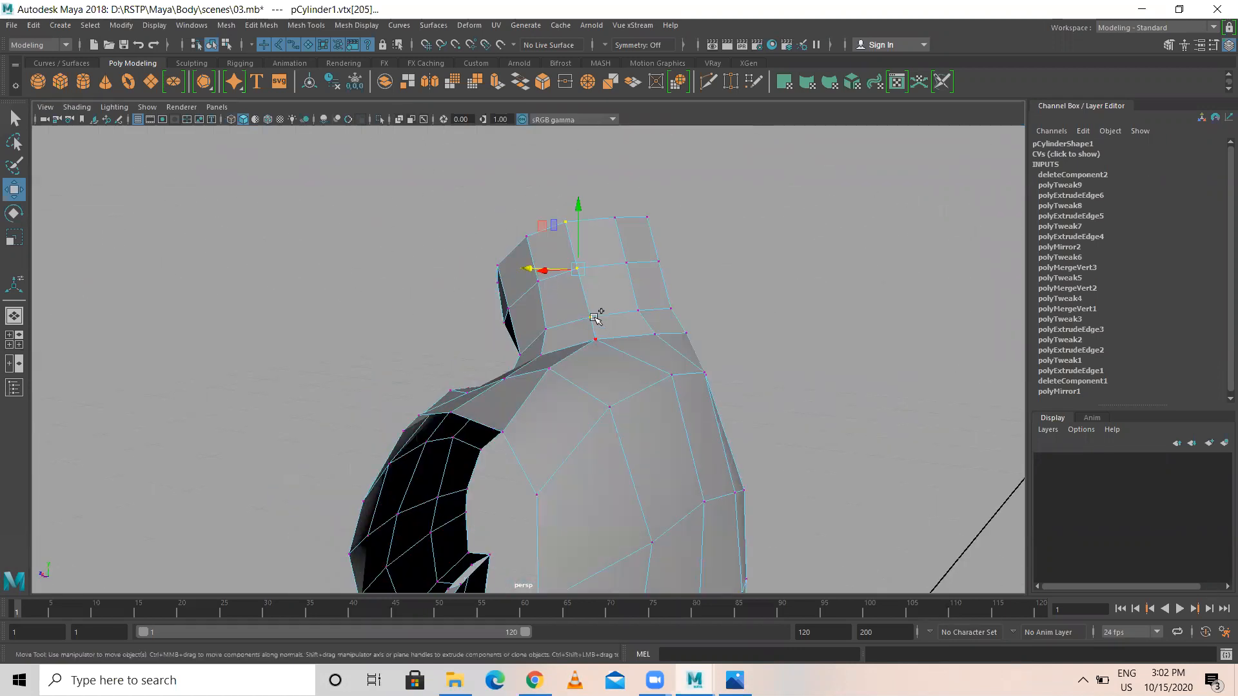
key("space")
key("space")
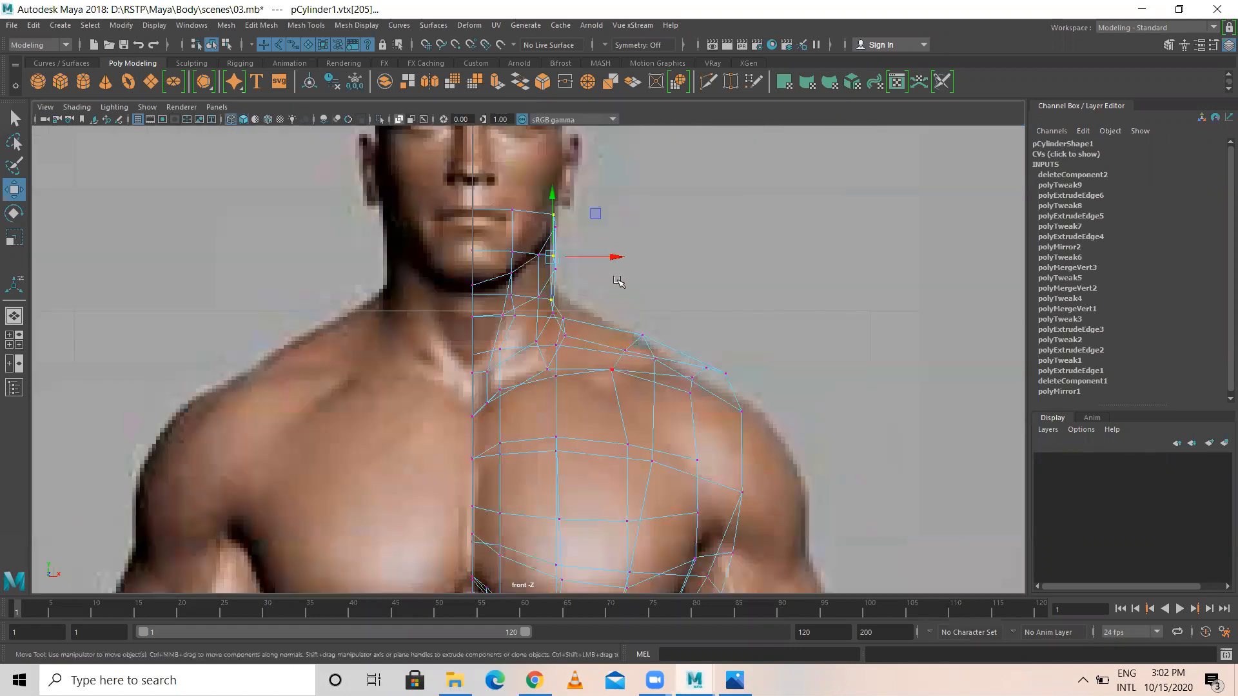
left_click_drag(606, 254, 594, 253)
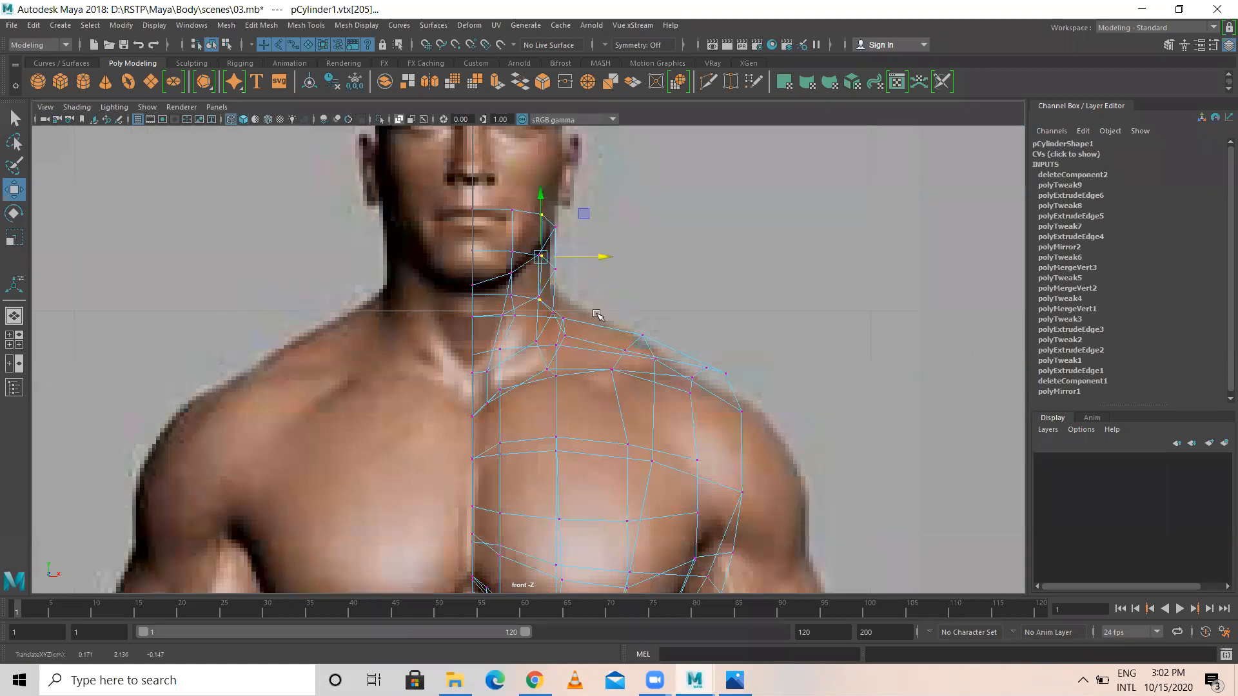
- Adjust the rear neck-base vertex sideways and lower the centre-line vertex at the base of the throat
right_click_drag(516, 314, 525, 314)
left_click(509, 316)
left_click(560, 316)
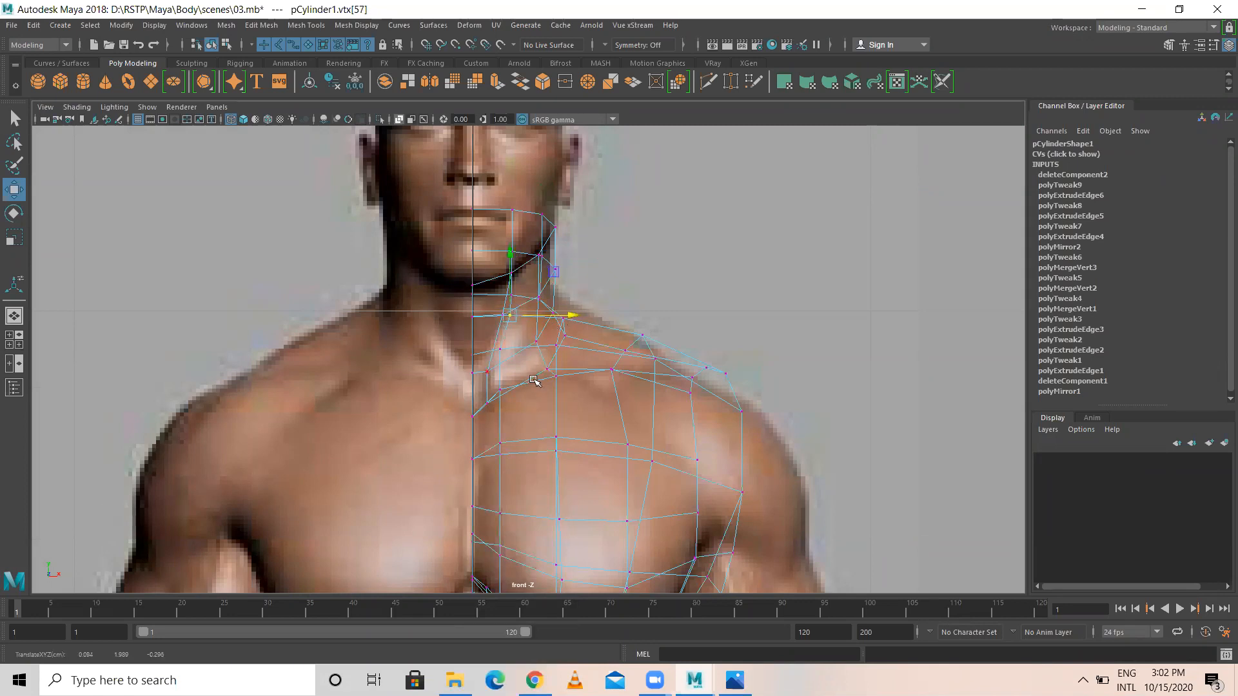
left_click(473, 319)
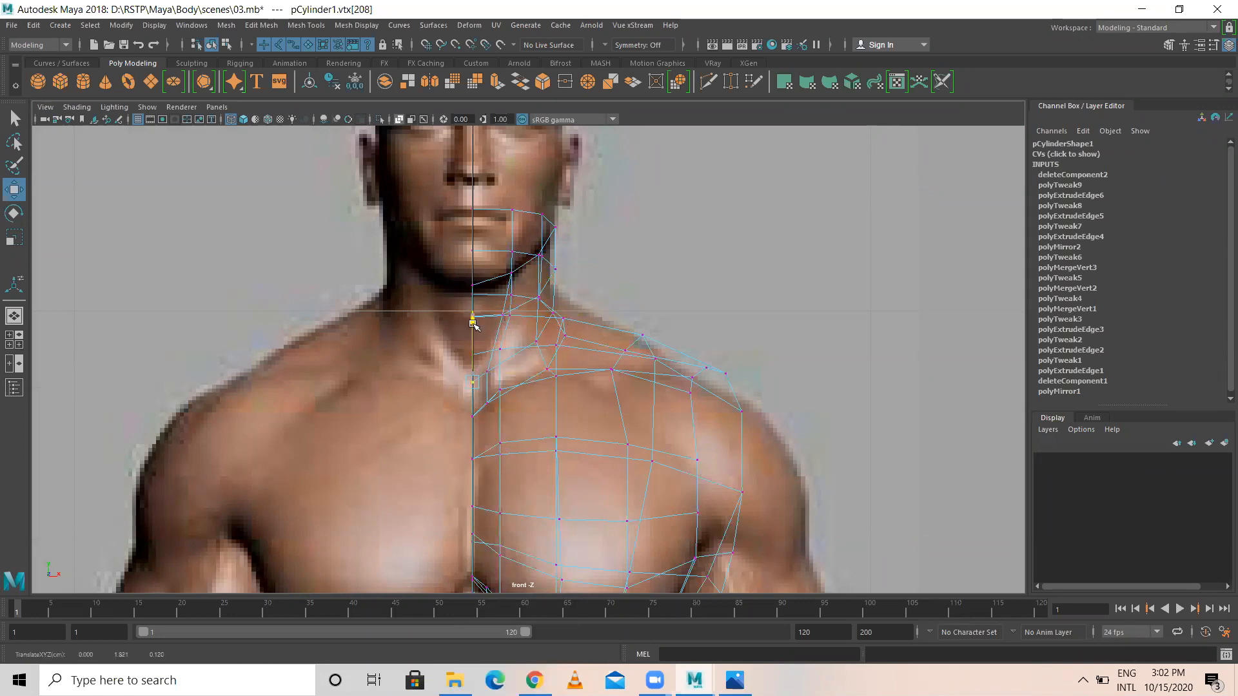
- Select the face on top of the shoulder beside the neck and adjust its height
key("space")
key("space")
left_click_drag(563, 323, 893, 301, "alt")
right_click_drag(540, 314, 657, 310)
left_click_drag(657, 310, 545, 399, "alt")
scroll(555, 436, "up", 3)
right_click_drag(519, 398, 521, 277)
left_click_drag(588, 375, 624, 358, "alt")
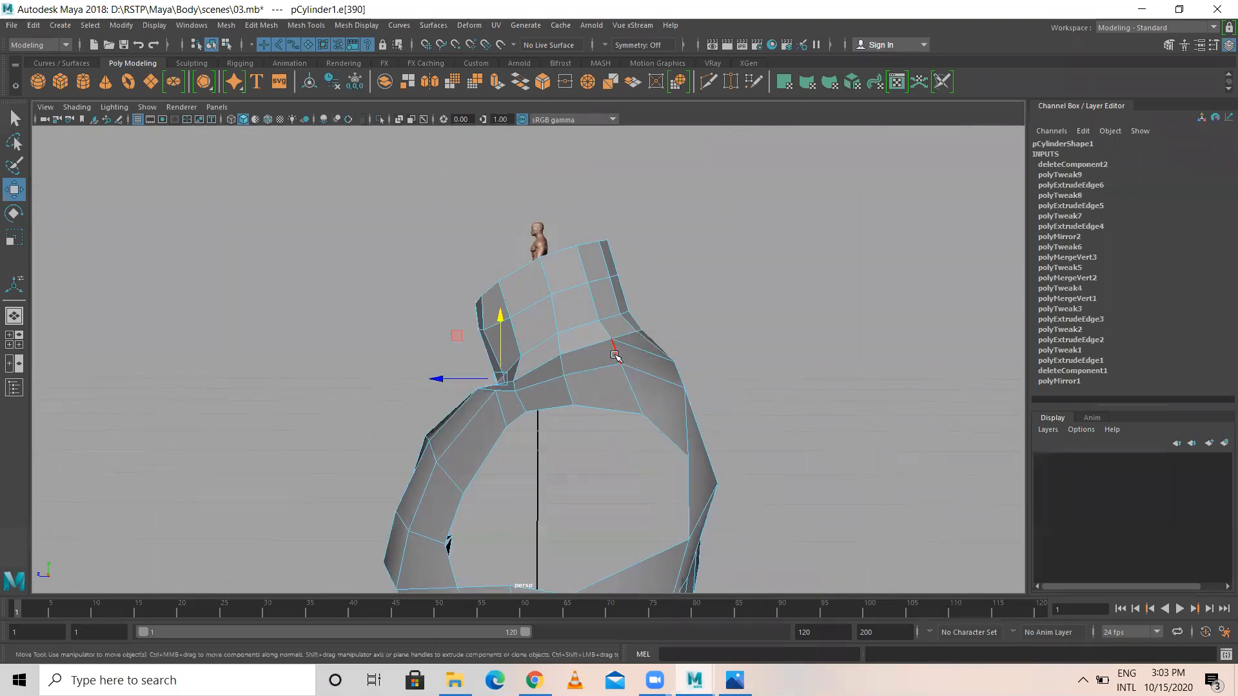
mouse_move(596, 360)
right_mouse_down()
mouse_move(589, 354)
mouse_move(590, 366)
right_mouse_up()
left_click_drag(589, 366, 580, 271, "alt")
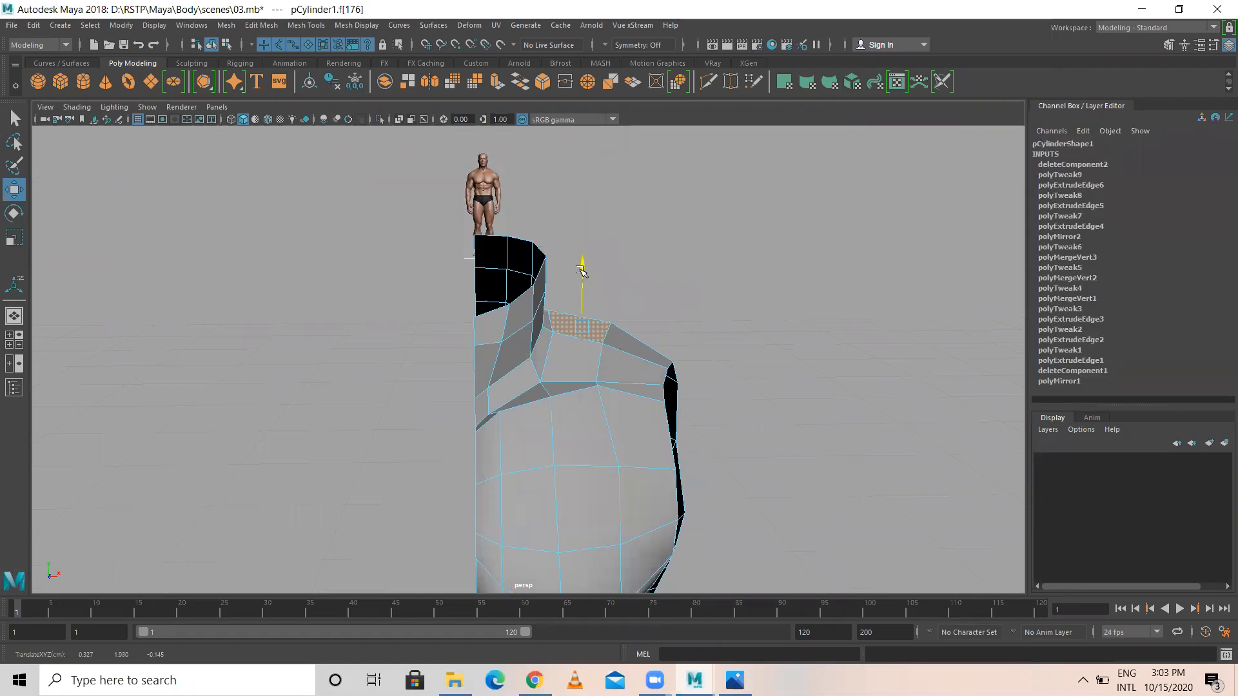
- Adjust the front-to-back positions of two vertices on the front shoulder slope below the side of the neck
left_click_drag(662, 378, 630, 386, "alt")
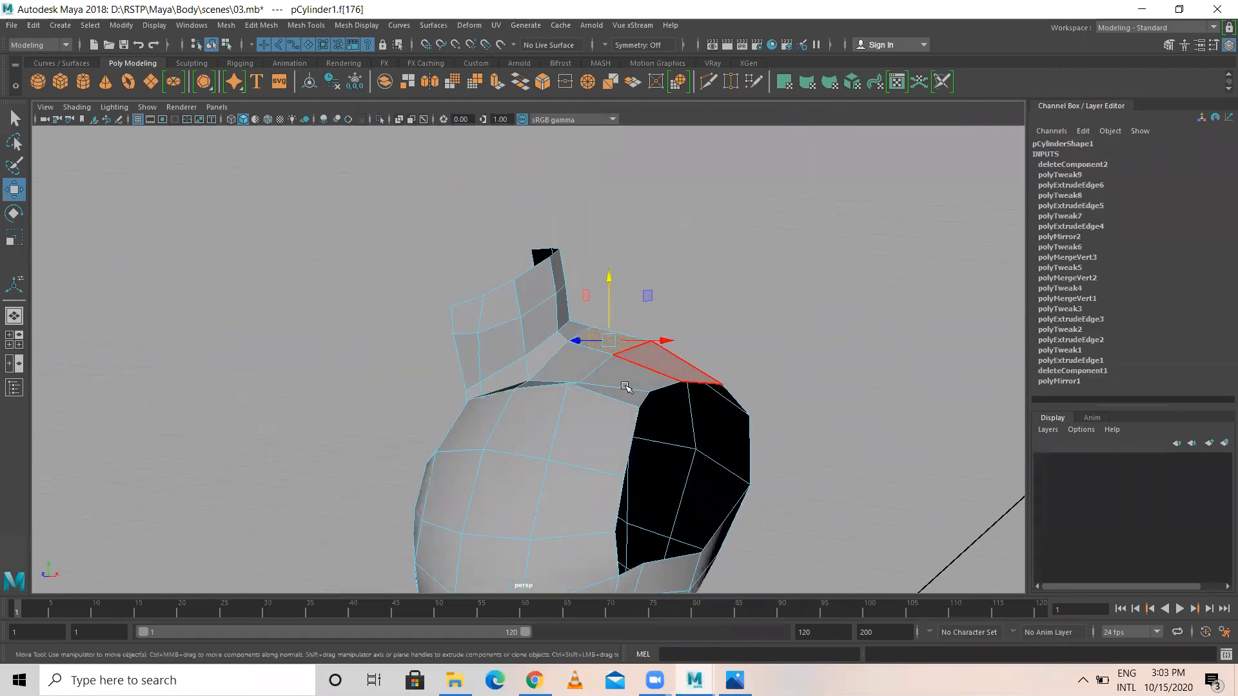
right_click_drag(639, 311, 572, 312)
left_click_drag(643, 398, 502, 428, "alt")
left_click(551, 383)
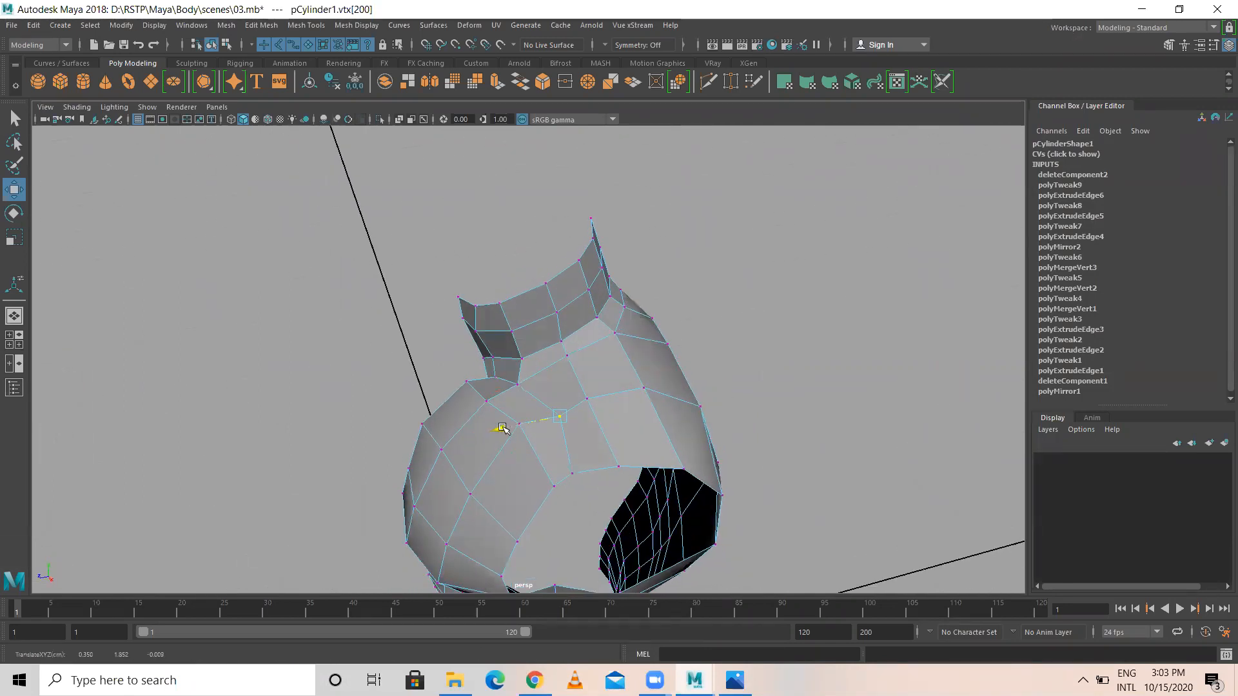
left_click(517, 384)
left_click_drag(463, 395, 478, 387)
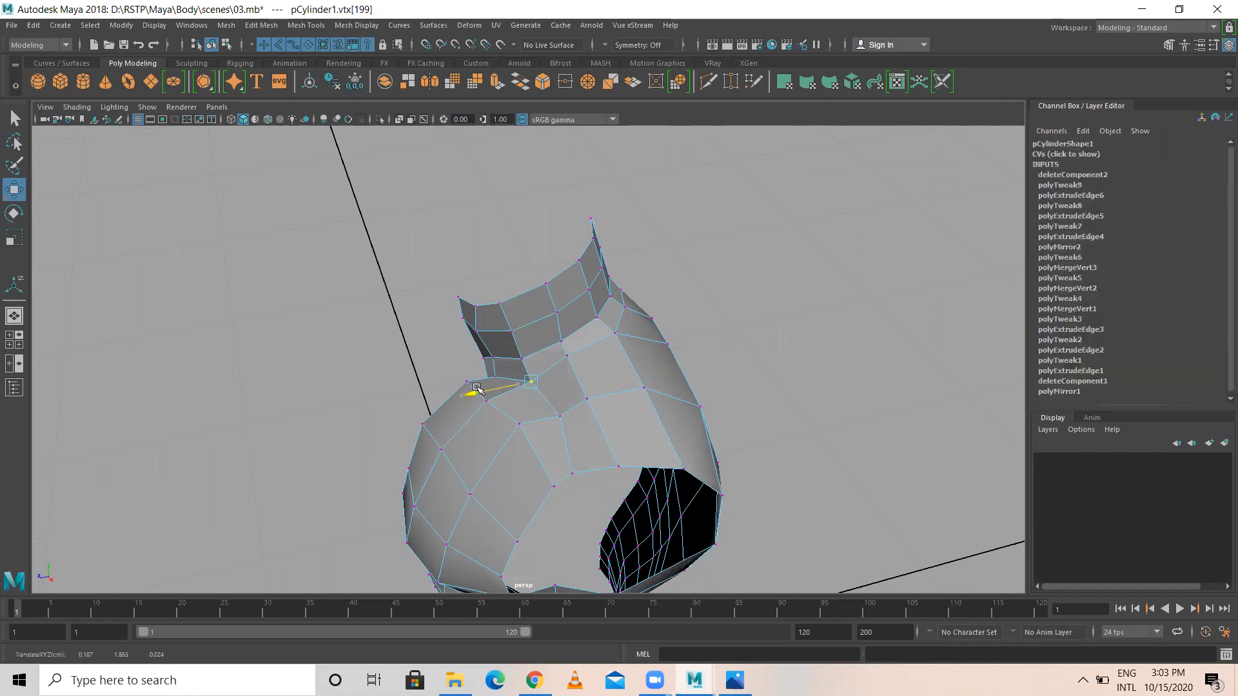
- Raise the vertex where the side of the neck meets the shoulder in the front view, and return to perspective
left_click_drag(580, 420, 643, 367, "alt")
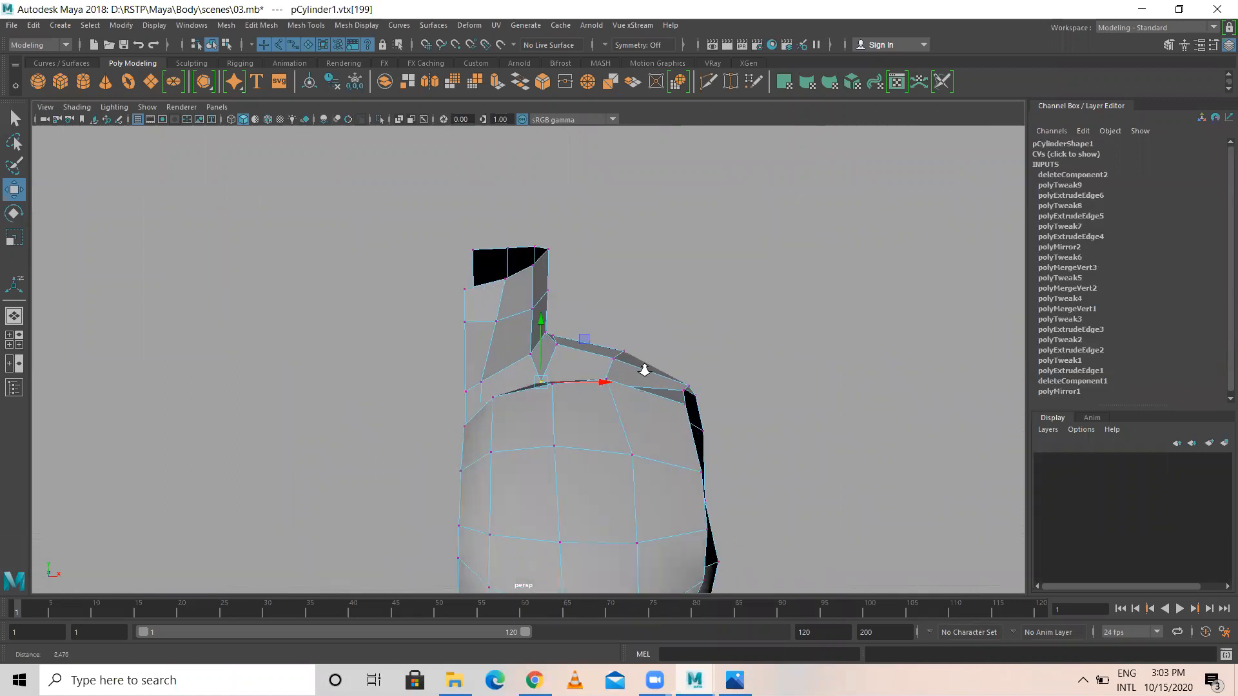
scroll(619, 345, "up", 3)
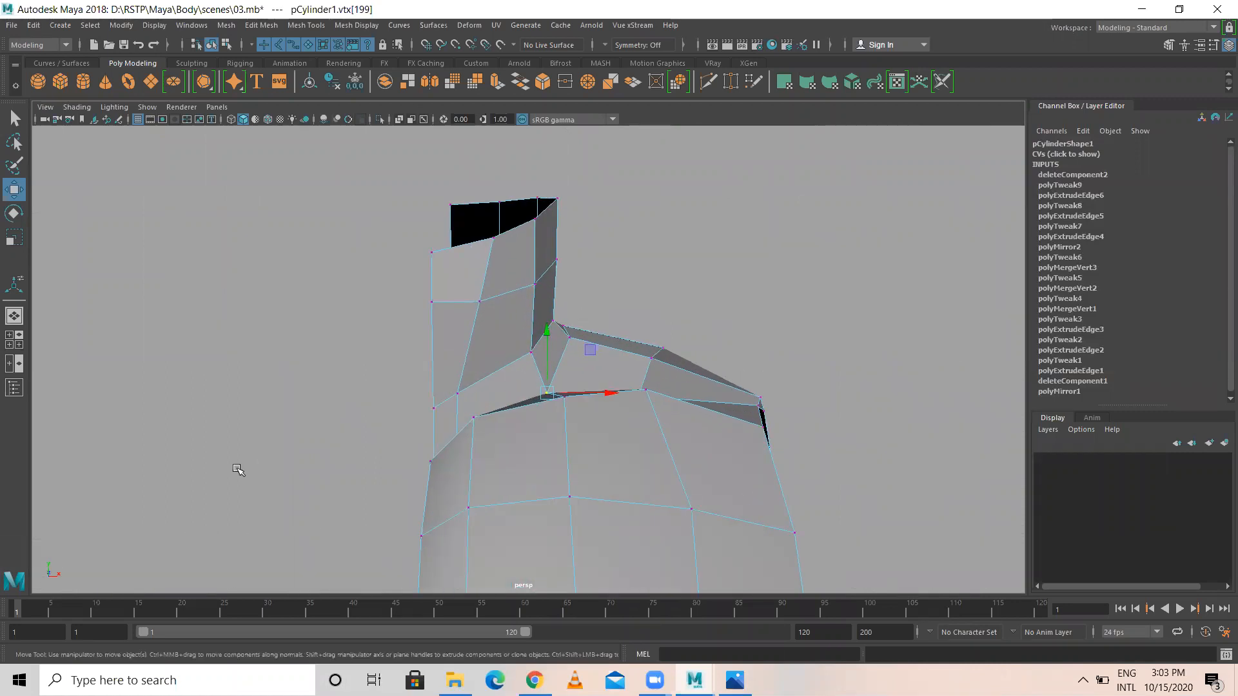
key("space")
key("space")
scroll(776, 290, "up", 5)
left_click_drag(607, 272, 588, 228)
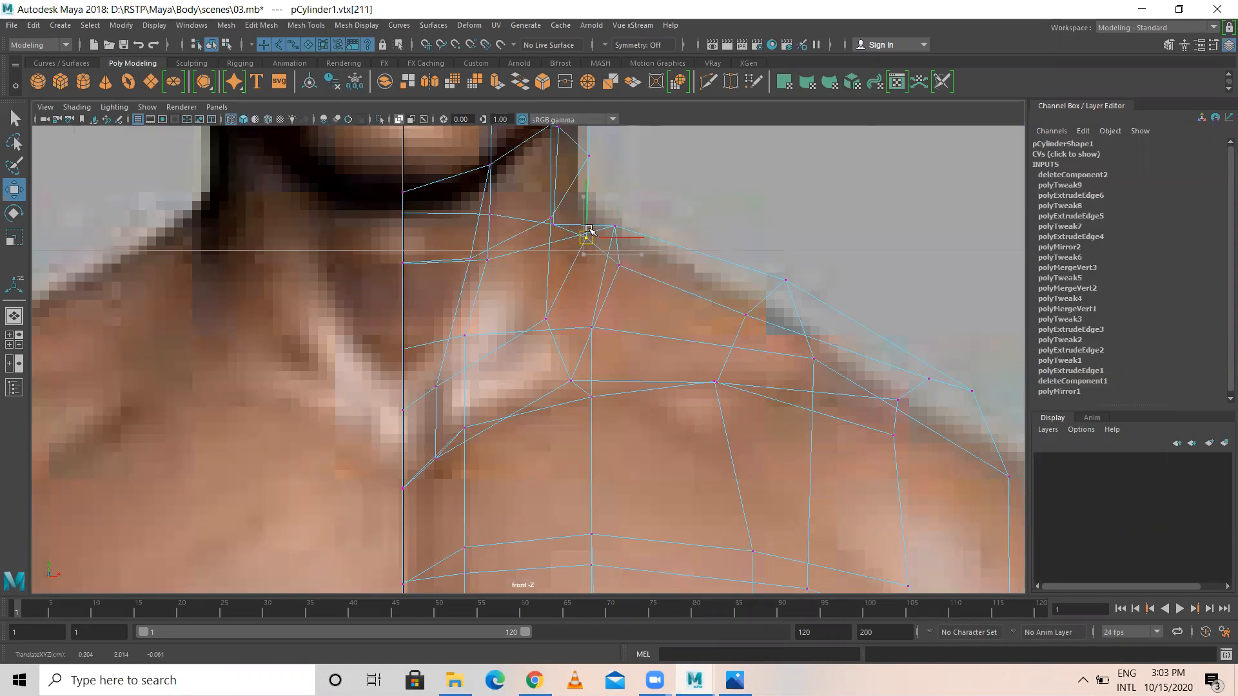
key("space")
key("space")
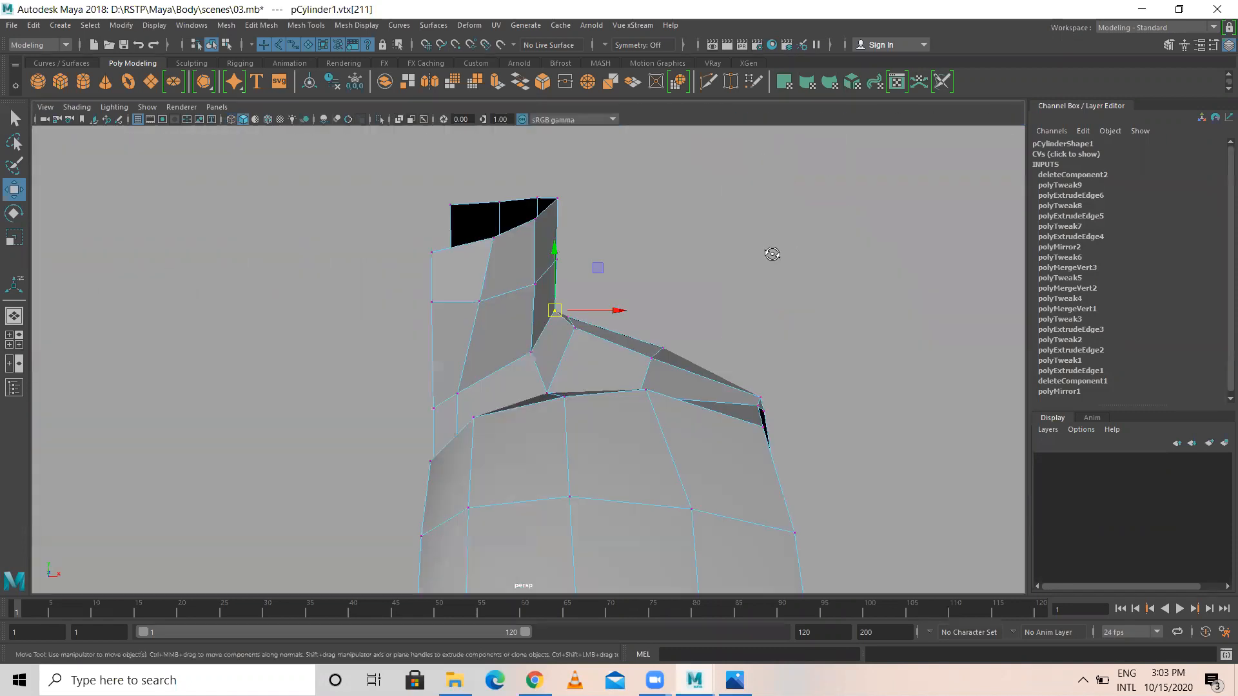
- Adjust the front-to-back position of the vertex where the side of the neck meets the shoulder, and raise it
left_click_drag(771, 254, 539, 282, "alt")
left_click_drag(619, 296, 487, 324, "alt")
left_click(564, 304)
left_click_drag(474, 317, 481, 319)
left_click_drag(494, 277, 494, 256)
- Raise the vertex midway along the top of the shoulder slope
left_click_drag(478, 341, 791, 342, "alt")
left_click(457, 325)
left_click(651, 347)
left_click_drag(652, 284, 652, 271)
mouse_move(797, 422)
left_mouse_down("alt")
mouse_move(748, 412)
mouse_move(789, 413)
left_mouse_up("alt")
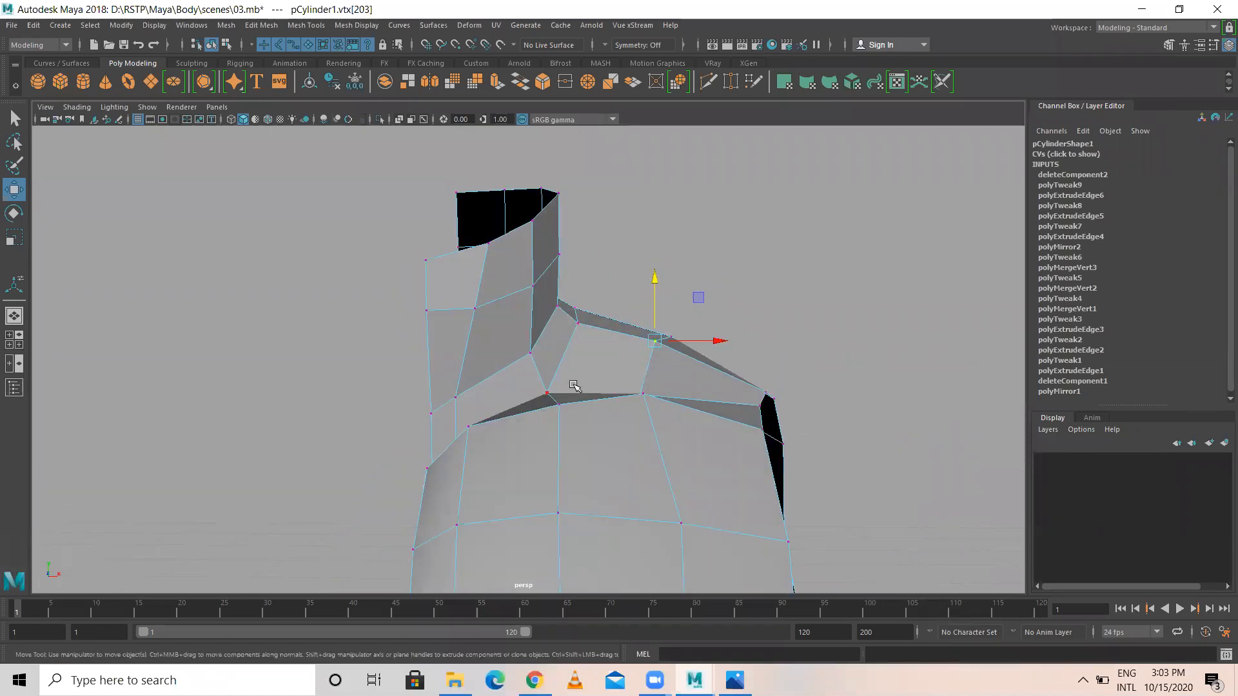
- Preview the smoothed mesh, return to the unsmoothed display, and shift two edges across the top of the shoulder along the depth axis
key("3")
left_click_drag(574, 415, 618, 397, "alt")
key("1")
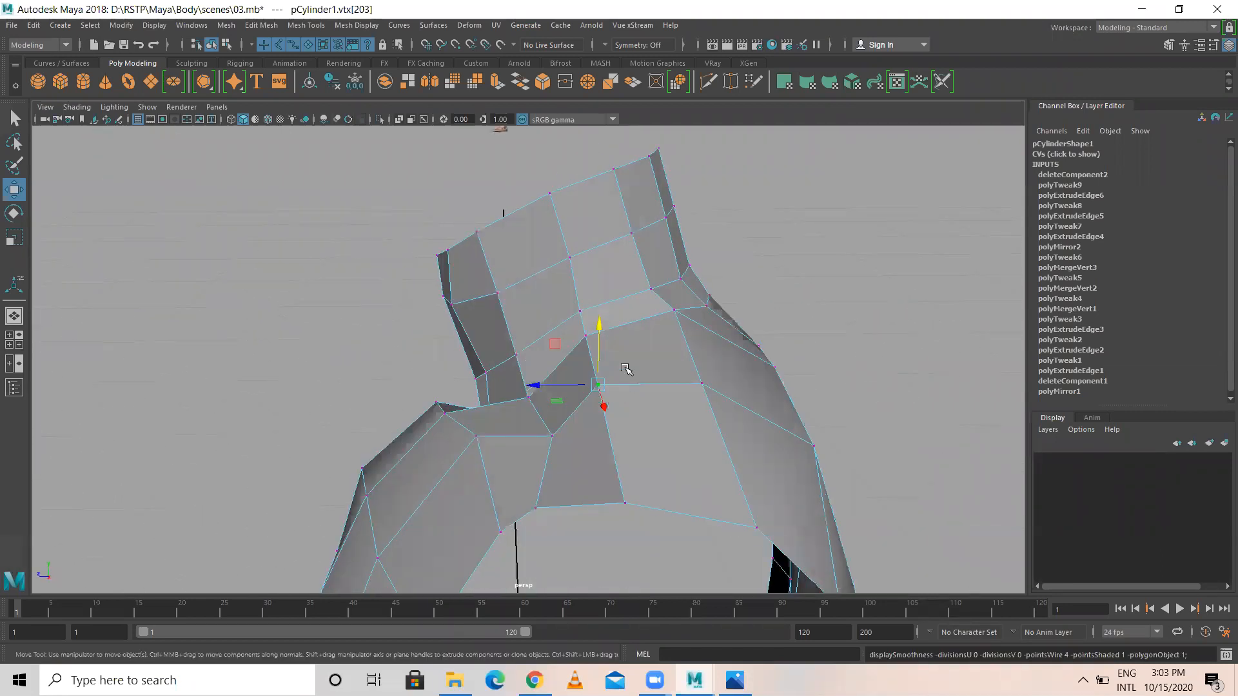
right_click_drag(624, 311, 626, 261)
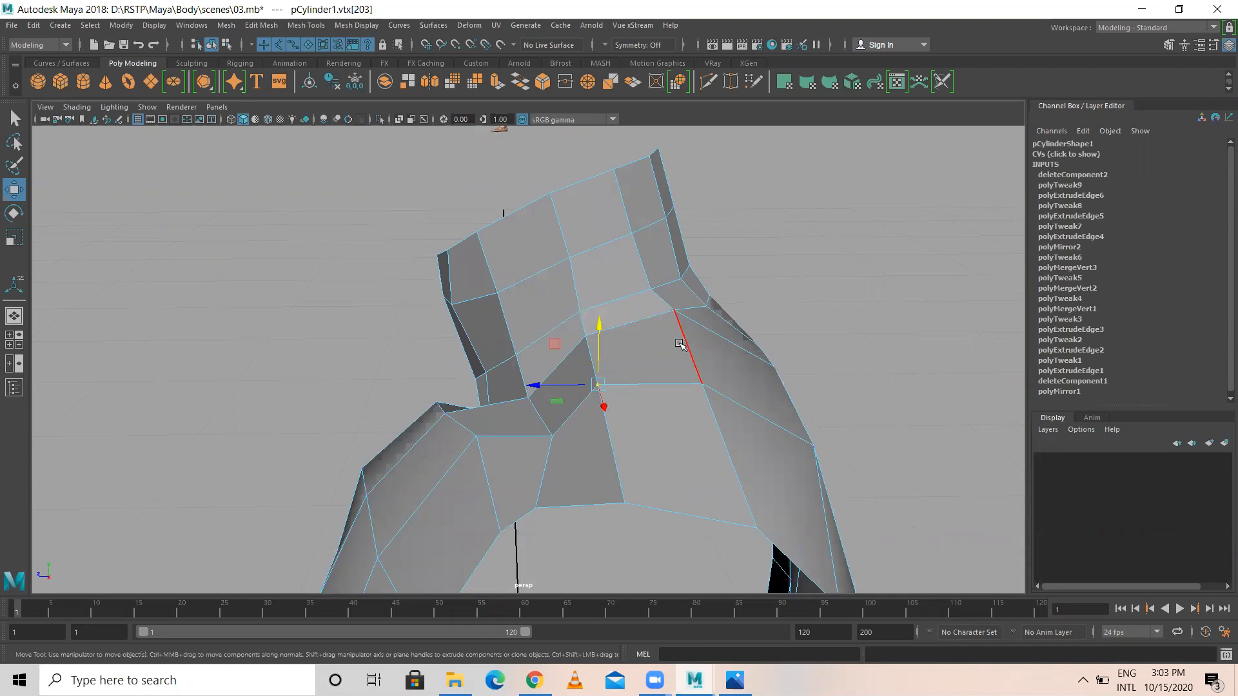
left_click(683, 344)
left_click_drag(627, 348, 647, 340)
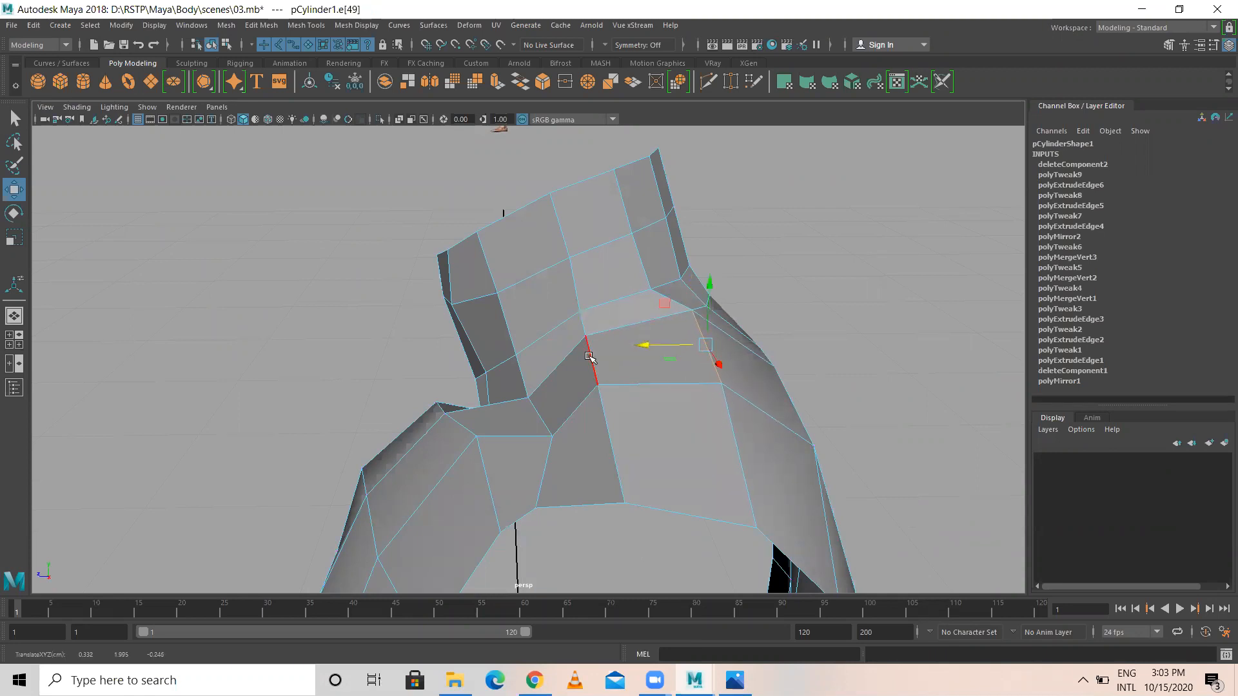
left_click(606, 438)
- Adjust the front-to-back spacing of the vertices along the upper rim of the arm opening
right_click_drag(600, 311, 539, 350)
right_click_drag(622, 405, 537, 313)
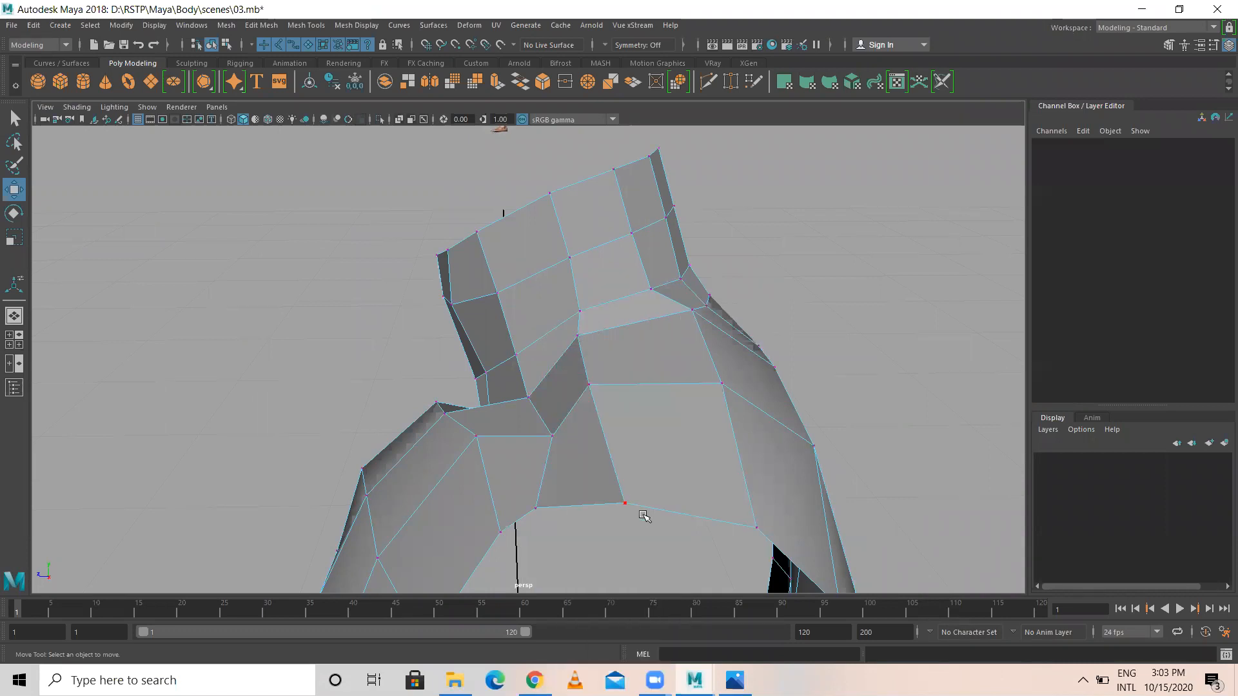
left_click(620, 502)
mouse_move(594, 504)
left_mouse_down()
mouse_move(611, 515)
mouse_move(587, 502)
left_mouse_up()
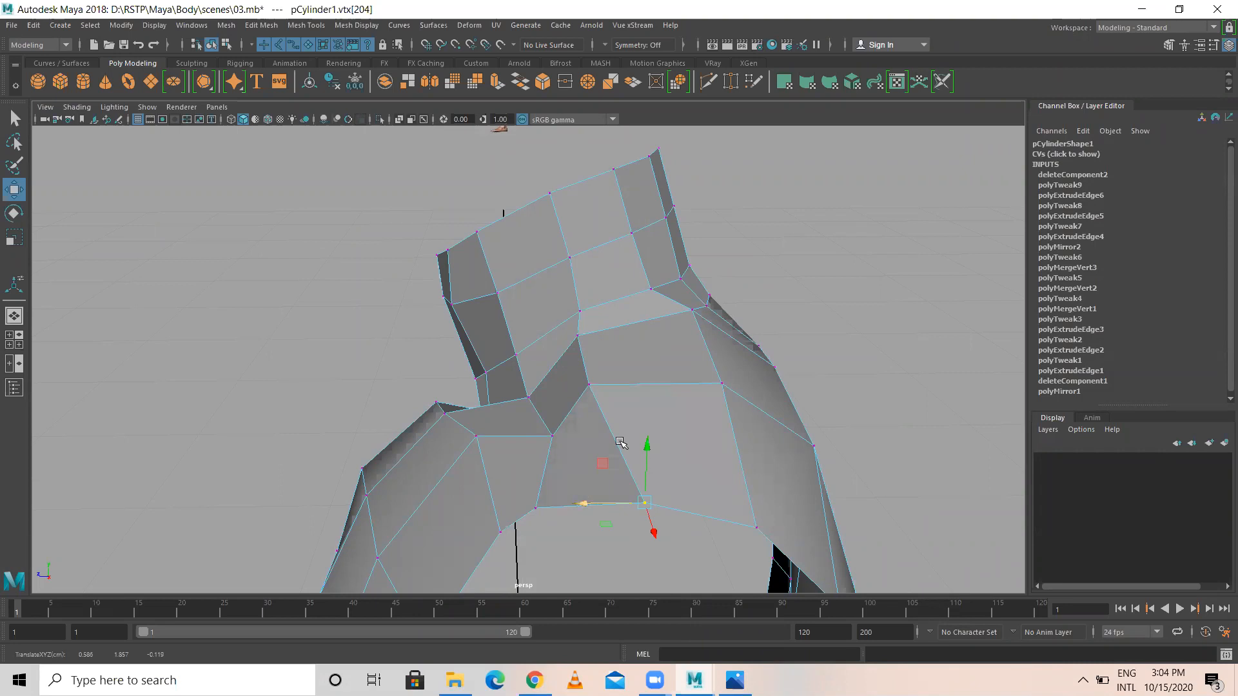
left_click_drag(532, 429, 605, 497, "alt")
left_click(646, 473)
left_click_drag(484, 486, 530, 493)
left_click_drag(579, 513, 586, 438, "alt")
left_click_drag(587, 384, 679, 437)
left_click_drag(581, 358, 575, 372, "alt")
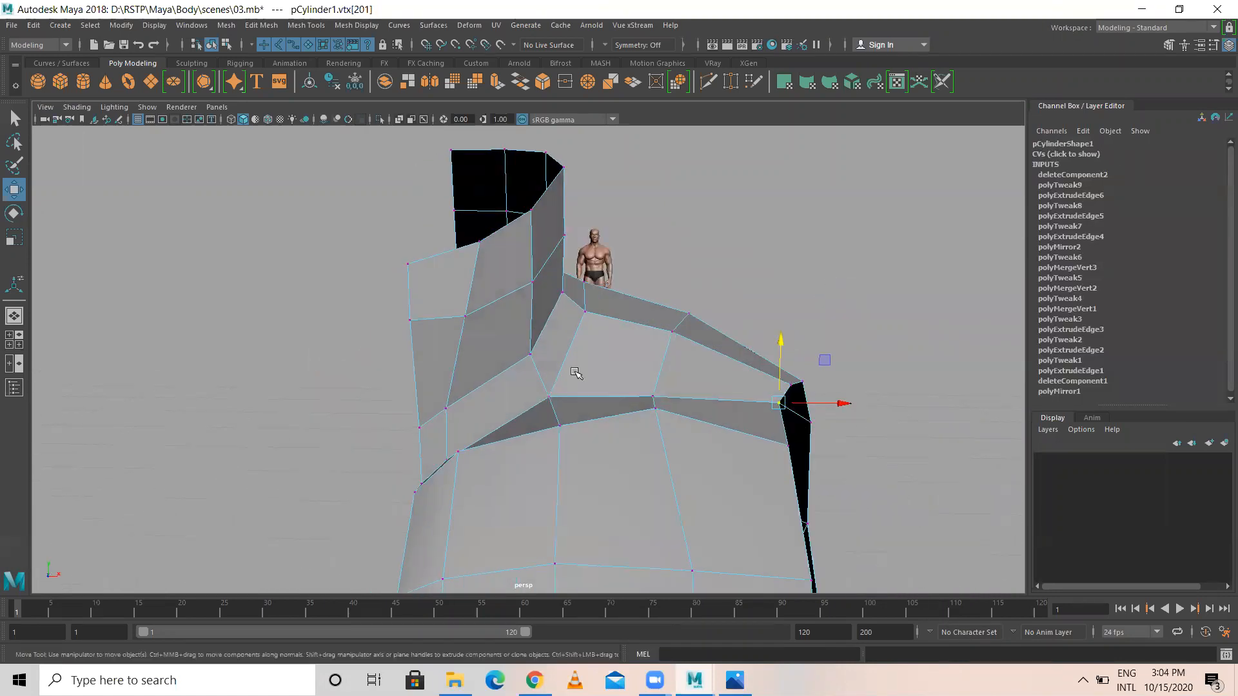
- Return to object mode and save the scene
right_click_drag(651, 278, 650, 284)
mouse_move(655, 387)
left_mouse_down("alt")
mouse_move(599, 374)
mouse_move(393, 373)
mouse_move(303, 345)
mouse_move(575, 373)
mouse_move(580, 359)
mouse_move(521, 393)
left_mouse_up("alt")
right_click_drag(526, 351, 568, 293)
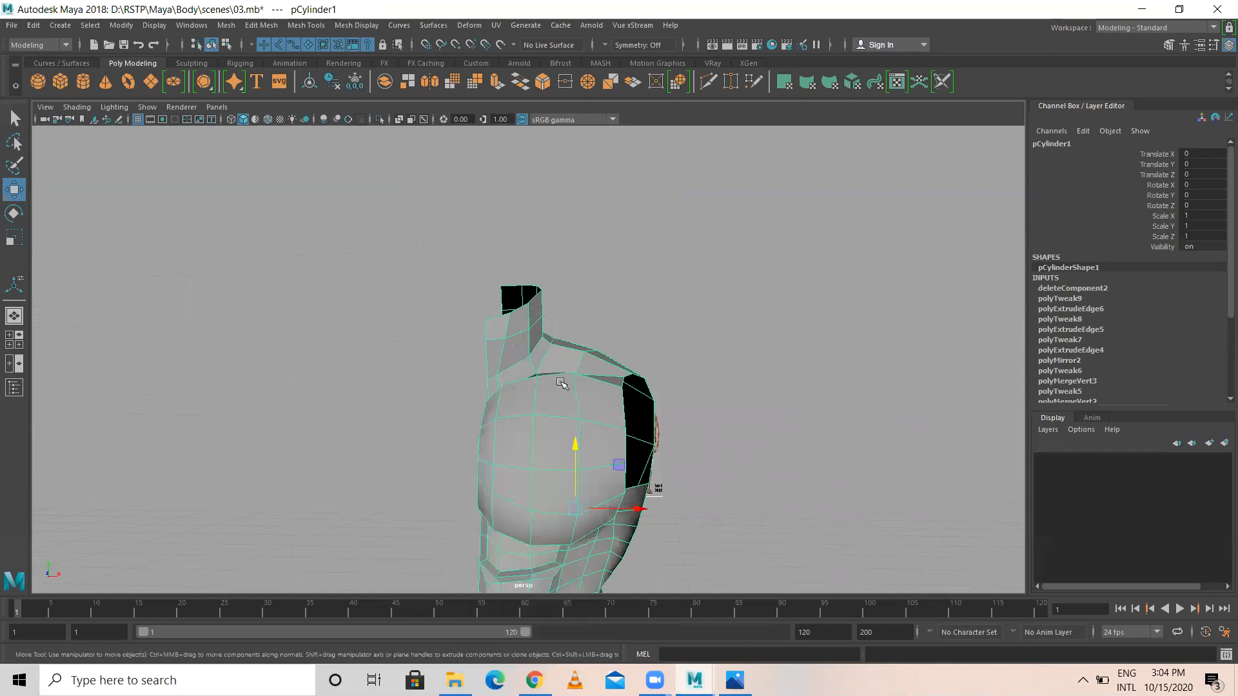
scroll(560, 381, "down", 5)
middle_click_drag(489, 356, 488, 303, "alt")
right_click_drag(488, 304, 890, 325, "alt")
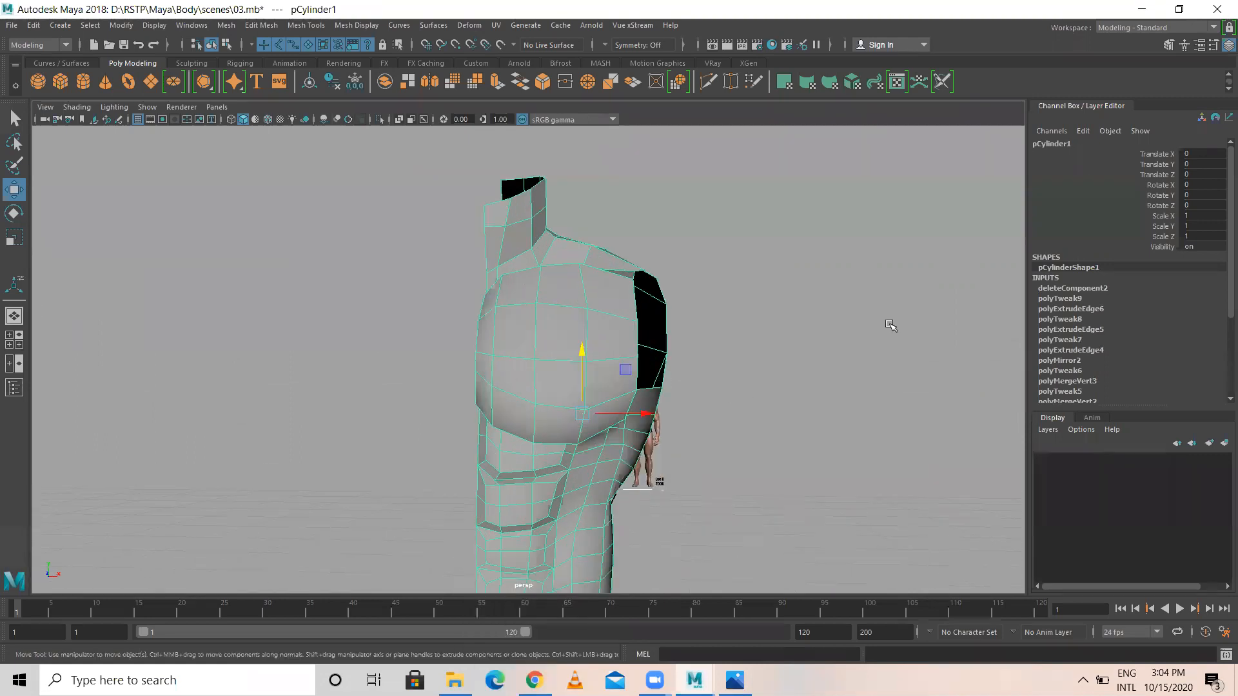
scroll(1103, 327, "down", 4)
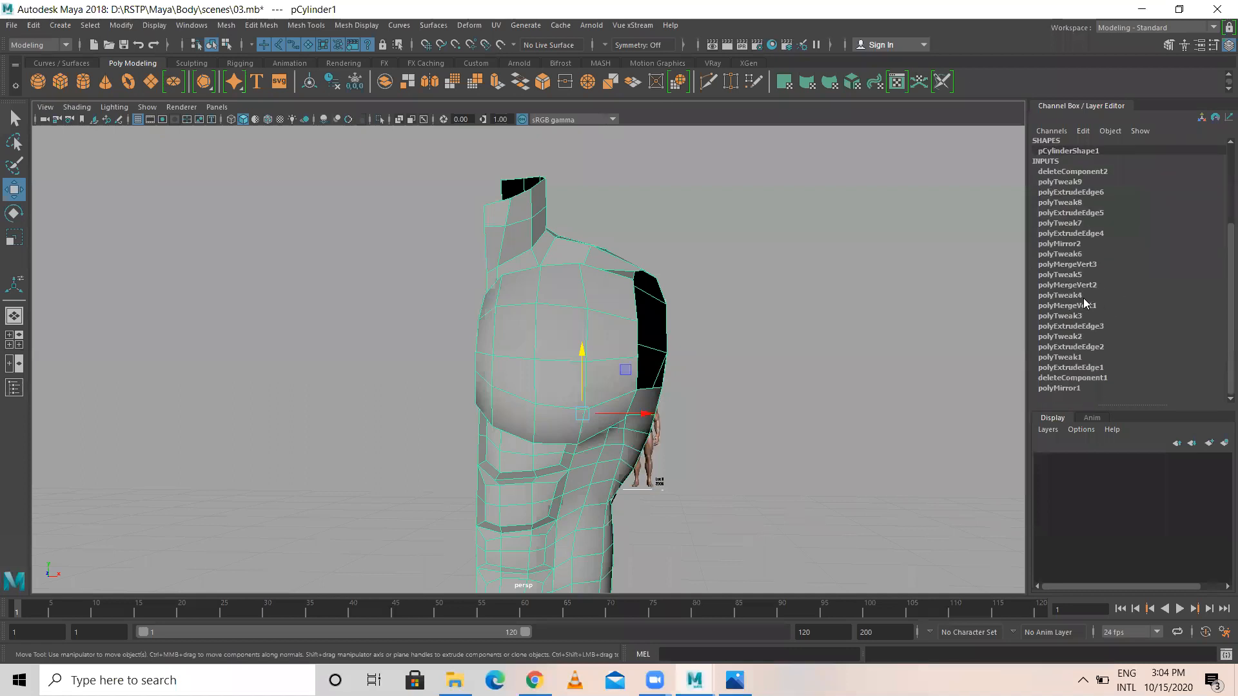
key("ctrl+s")
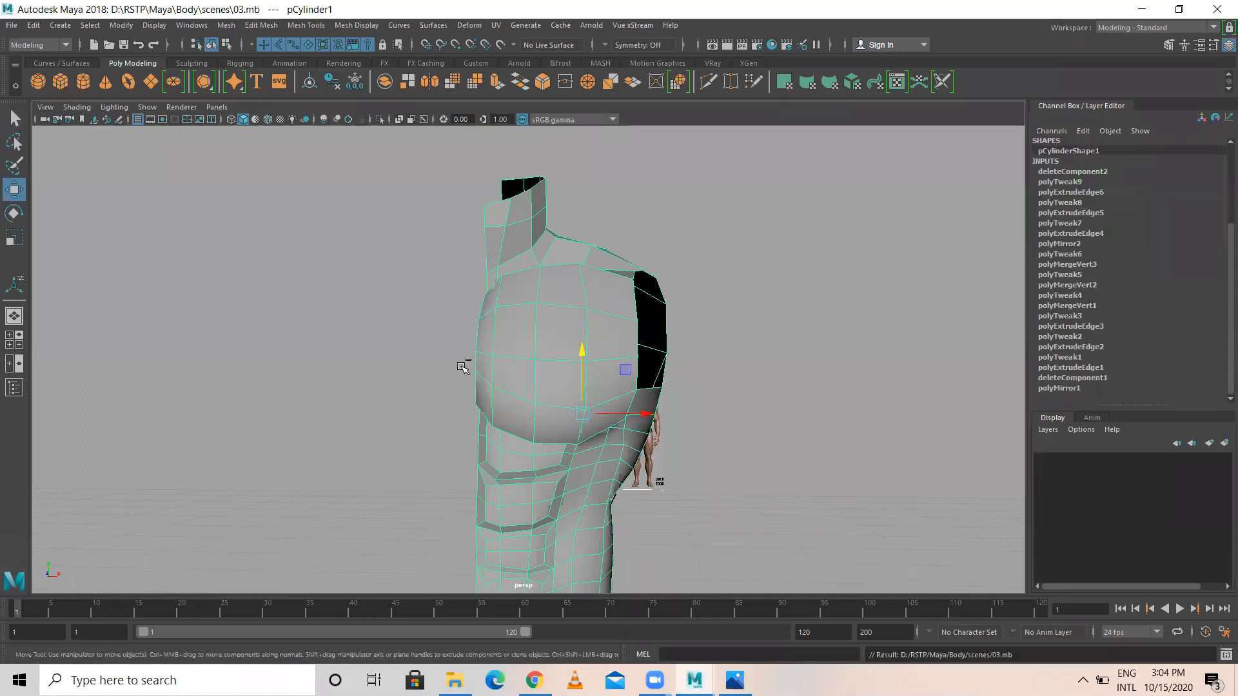
key("ctrl+s")
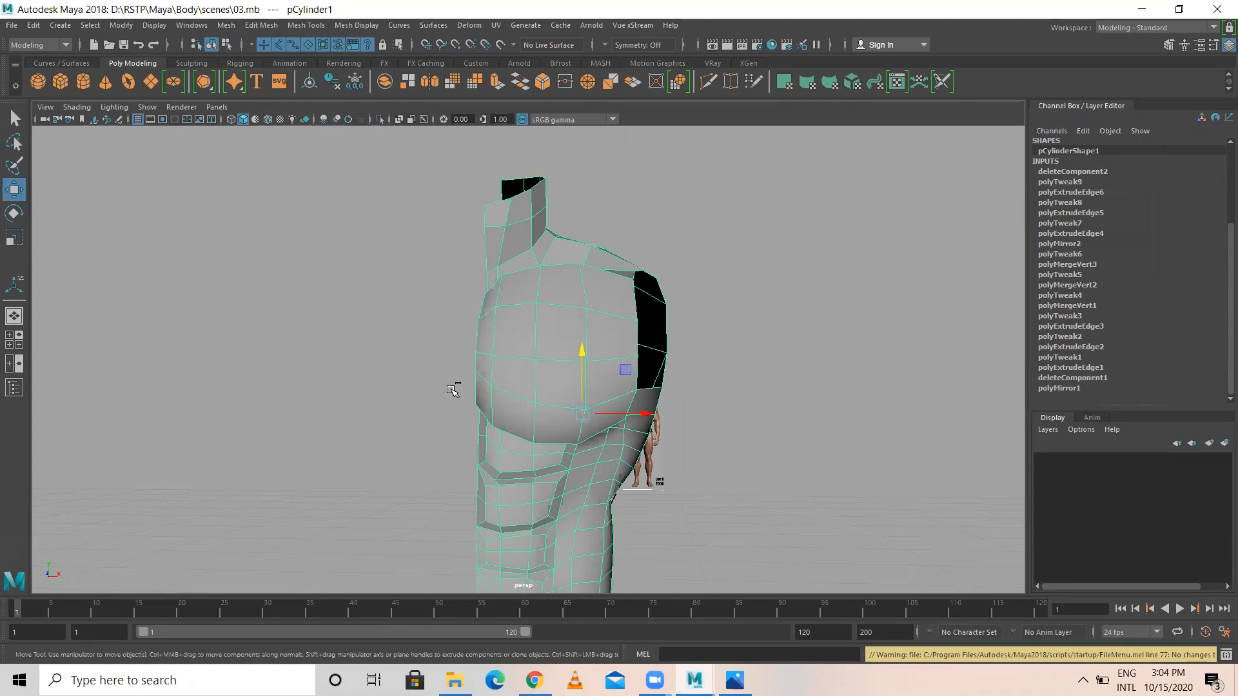
- Adjust the vertices along the top edge of the chest, from near the centre line towards the shoulder
left_click_drag(566, 323, 541, 271, "alt")
right_click_drag(536, 267, 480, 266)
left_click(501, 195)
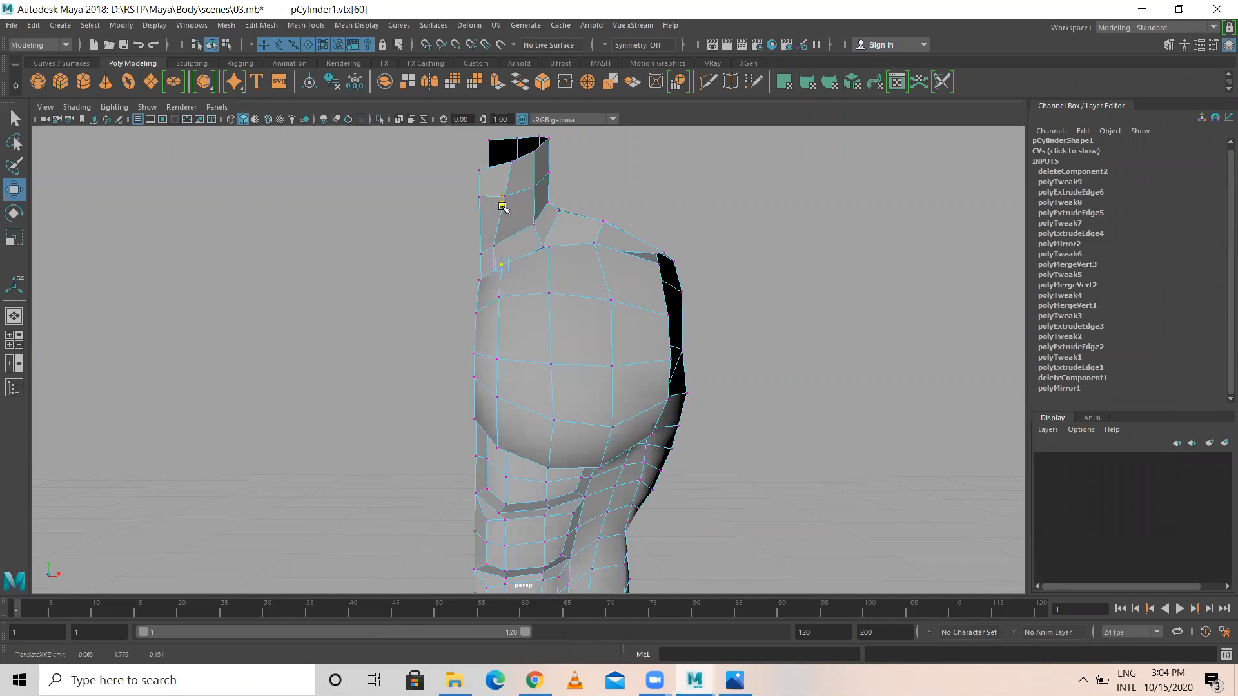
left_click(593, 243)
left_click_drag(614, 275, 669, 245, "alt")
left_click(612, 295)
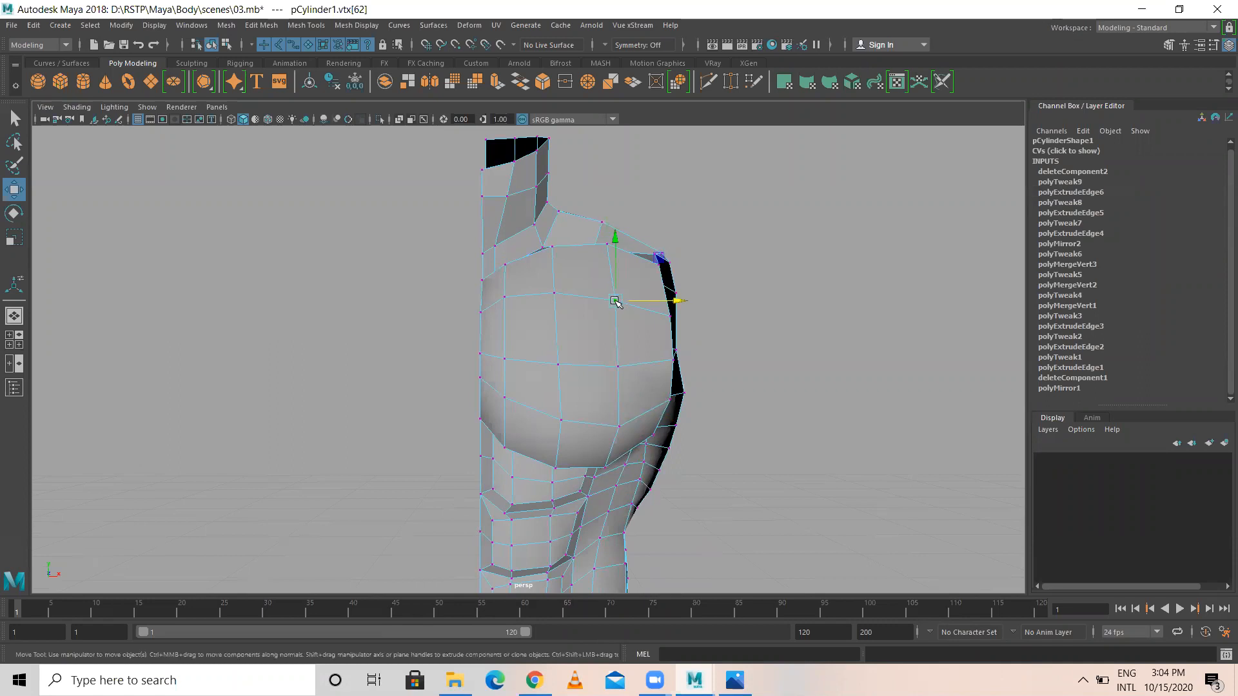
- Raise the vertices in the second row across the upper chest to round out the pectoral
left_click(552, 294)
left_click_drag(553, 241, 552, 234)
left_click(671, 316)
left_click_drag(668, 248, 616, 221)
left_click(613, 295)
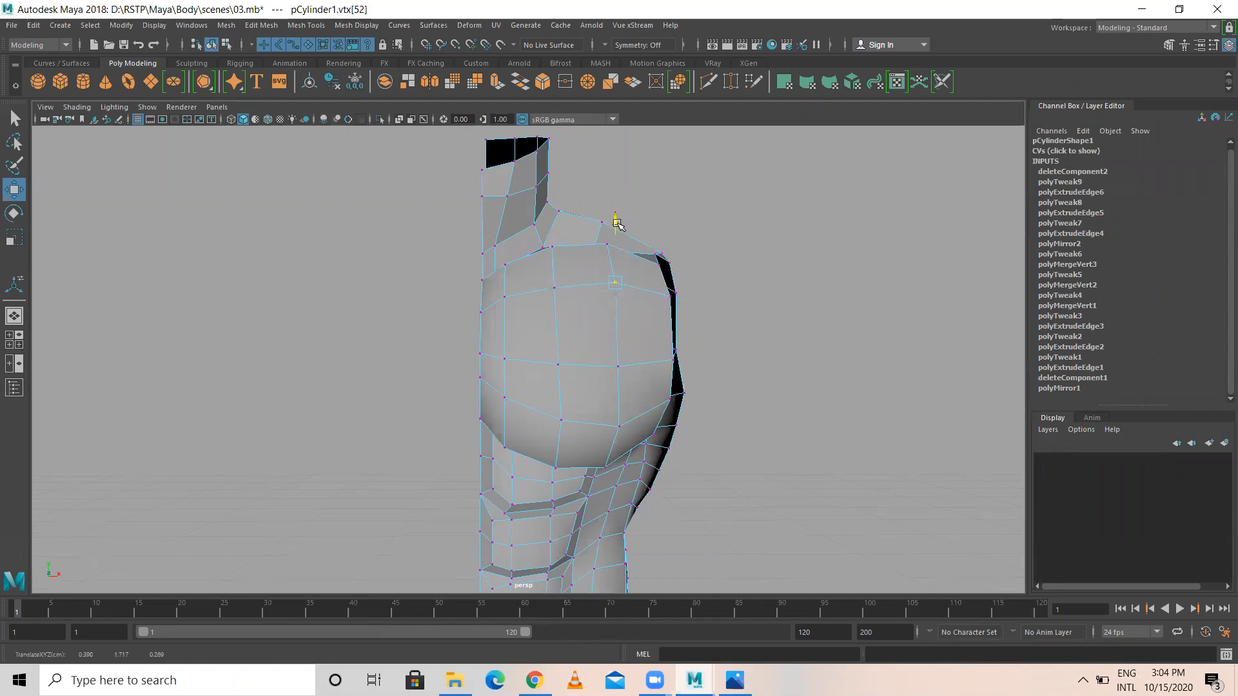
left_click(555, 288)
left_click_drag(554, 228, 554, 223)
right_click_drag(580, 373, 529, 376, "alt")
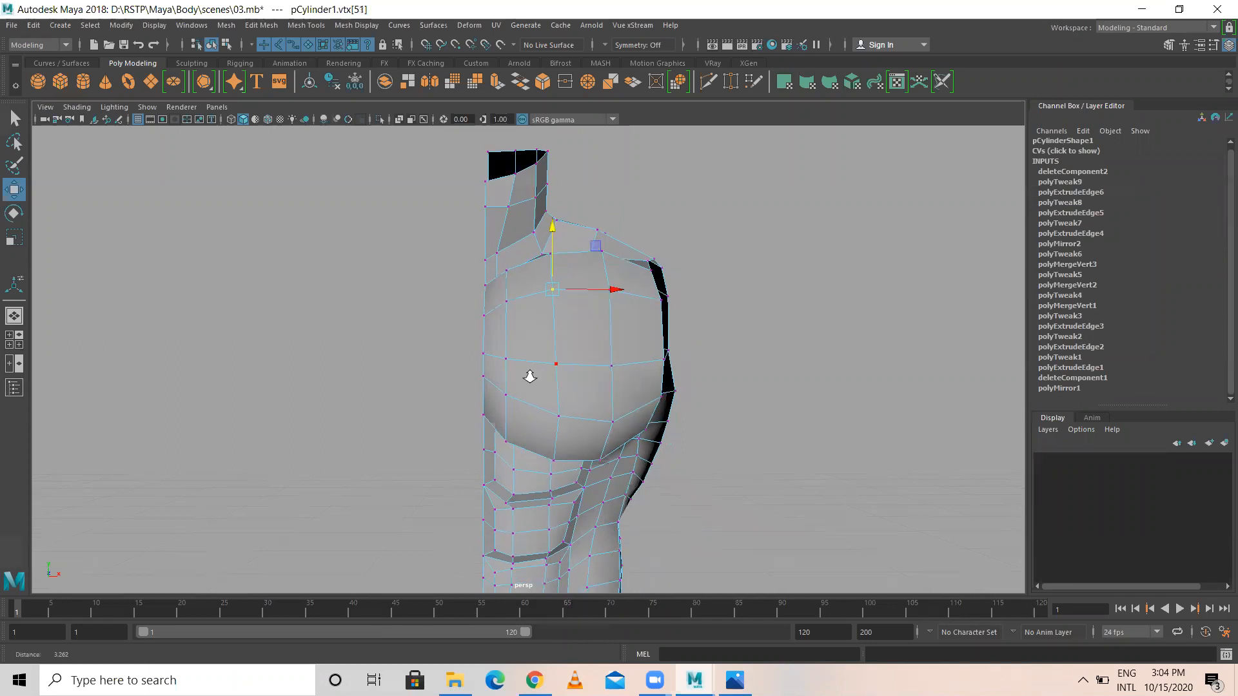
- Delete the construction history of the whole torso mesh and save the scene
left_click(33, 25)
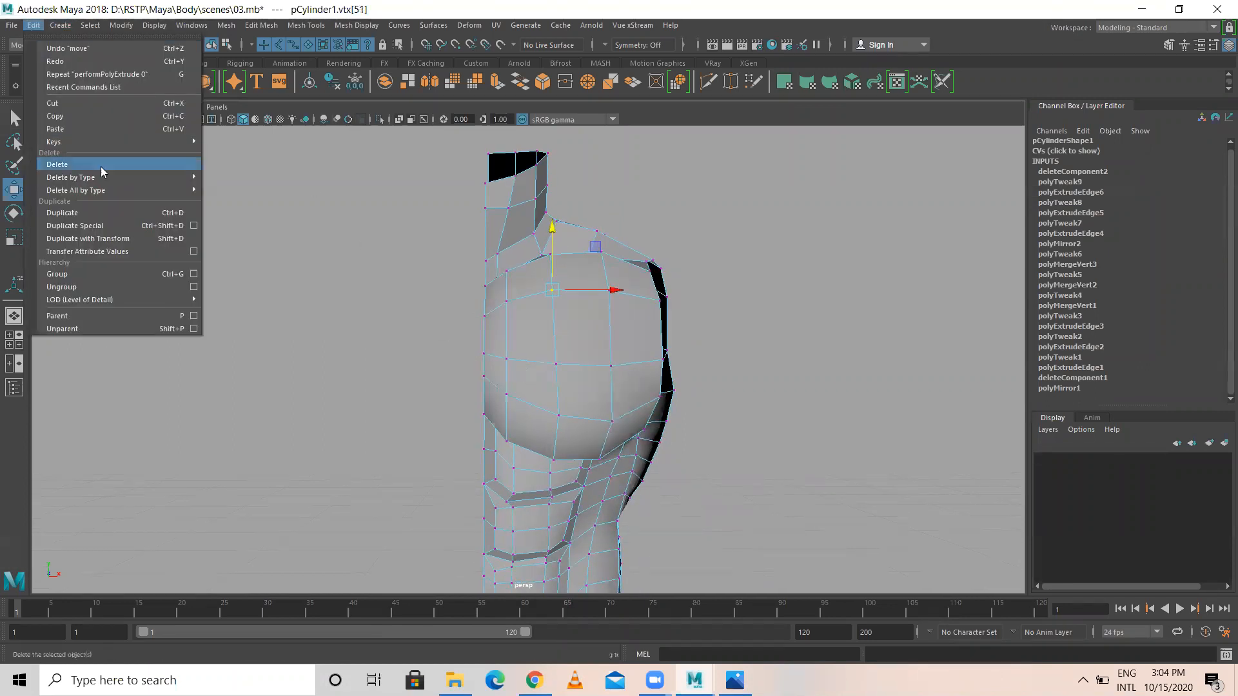
mouse_move(106, 175)
left_click(229, 188)
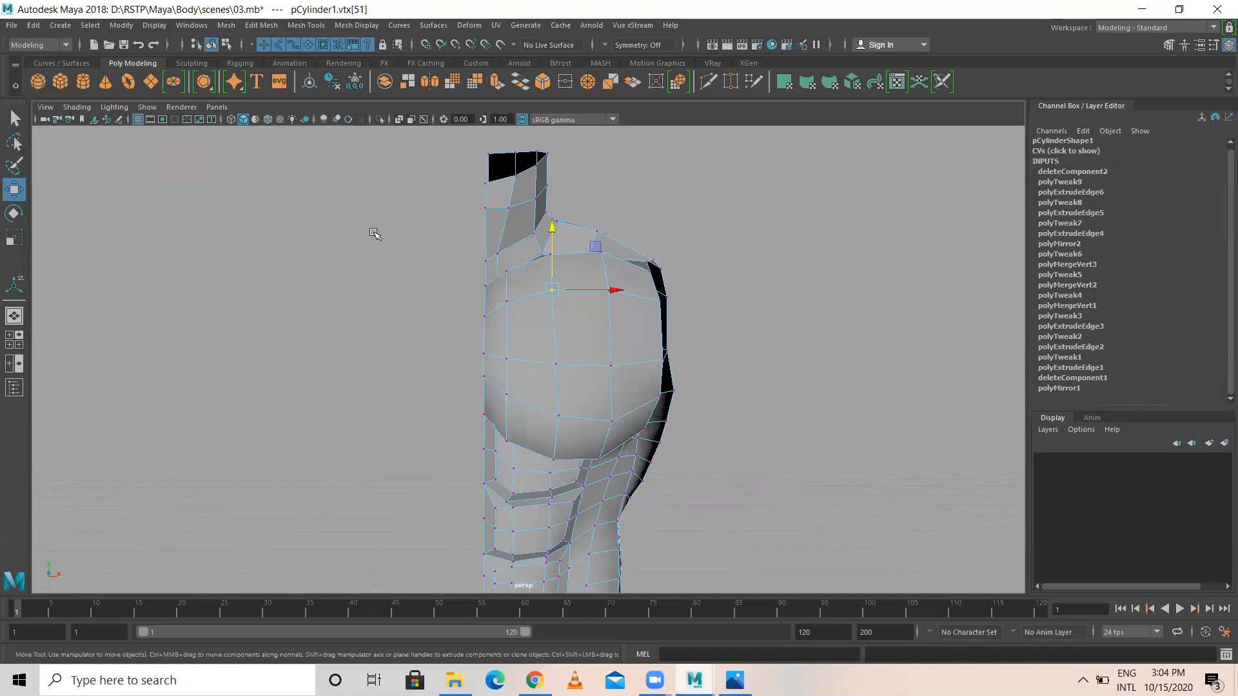
right_click_drag(566, 264, 609, 245)
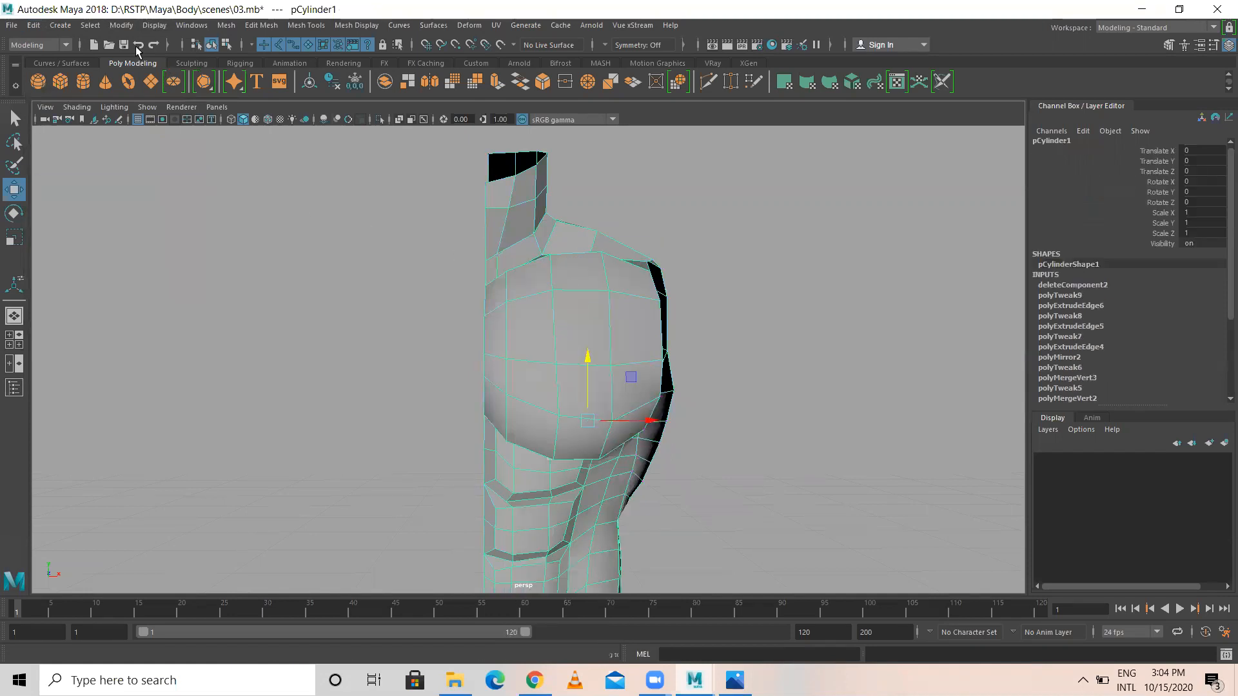
left_click(33, 25)
mouse_move(105, 175)
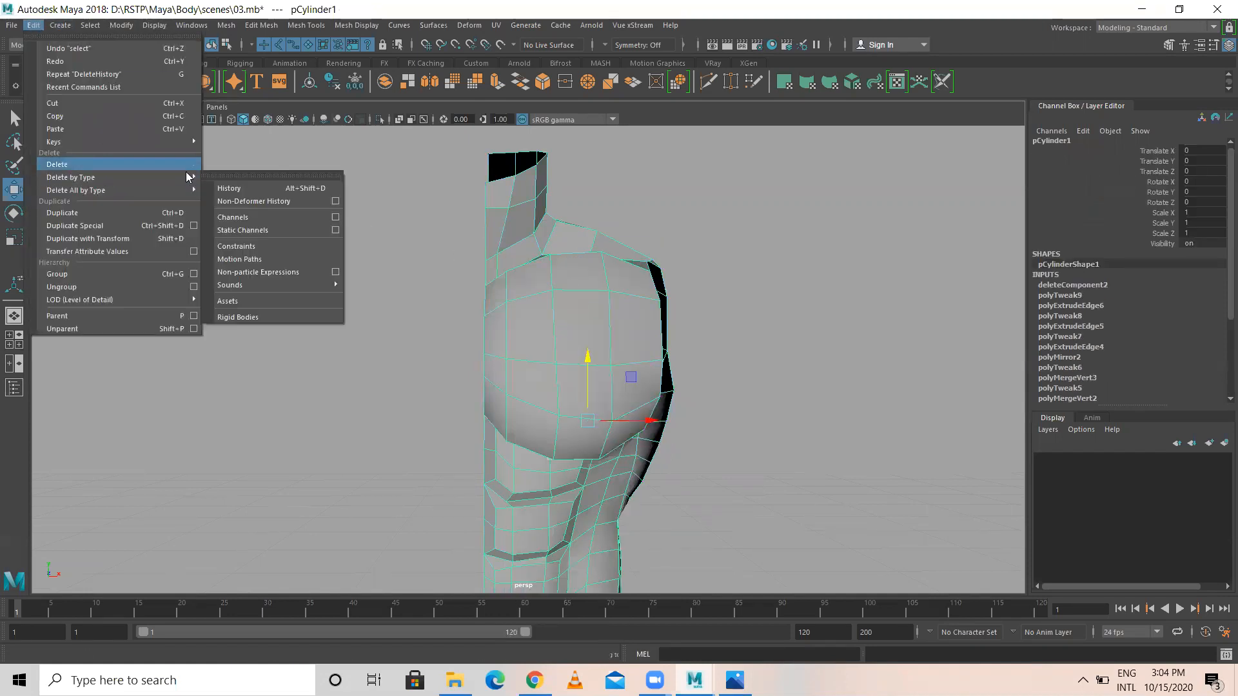
left_click(230, 188)
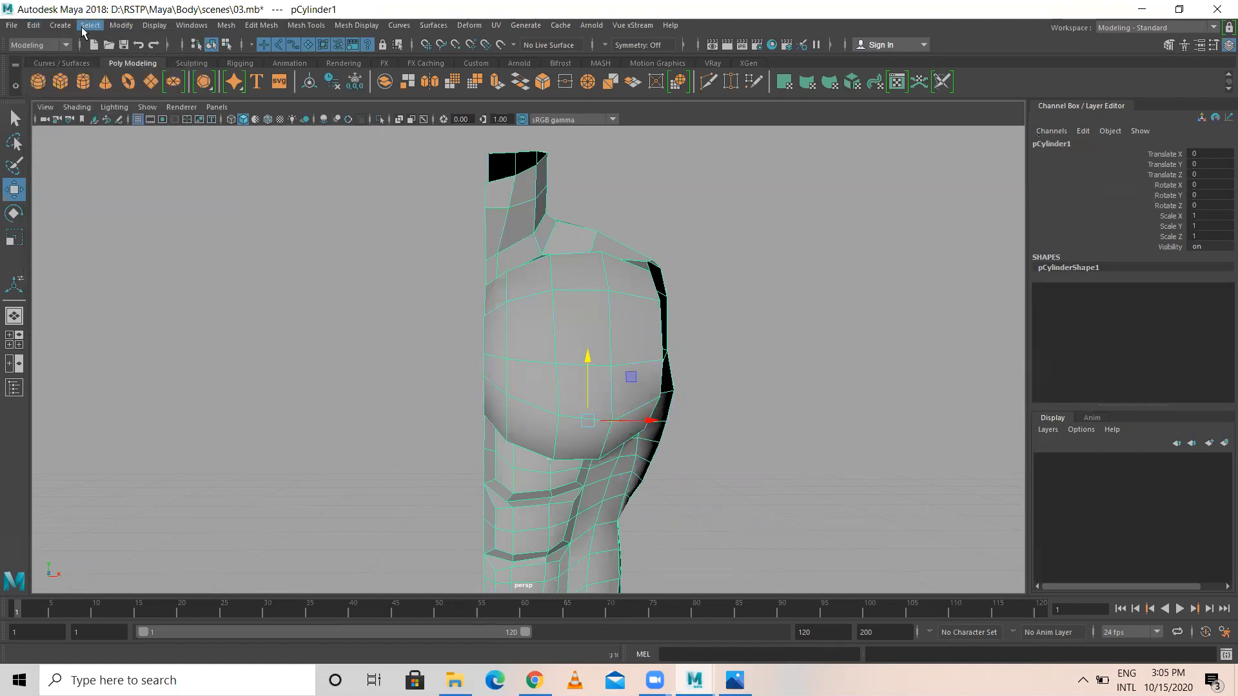
key("ctrl+s")
- In the side view, move the group of upper-chest vertices backward to match the reference's chest outline
left_click_drag(617, 349, 667, 431, "alt")
key("space")
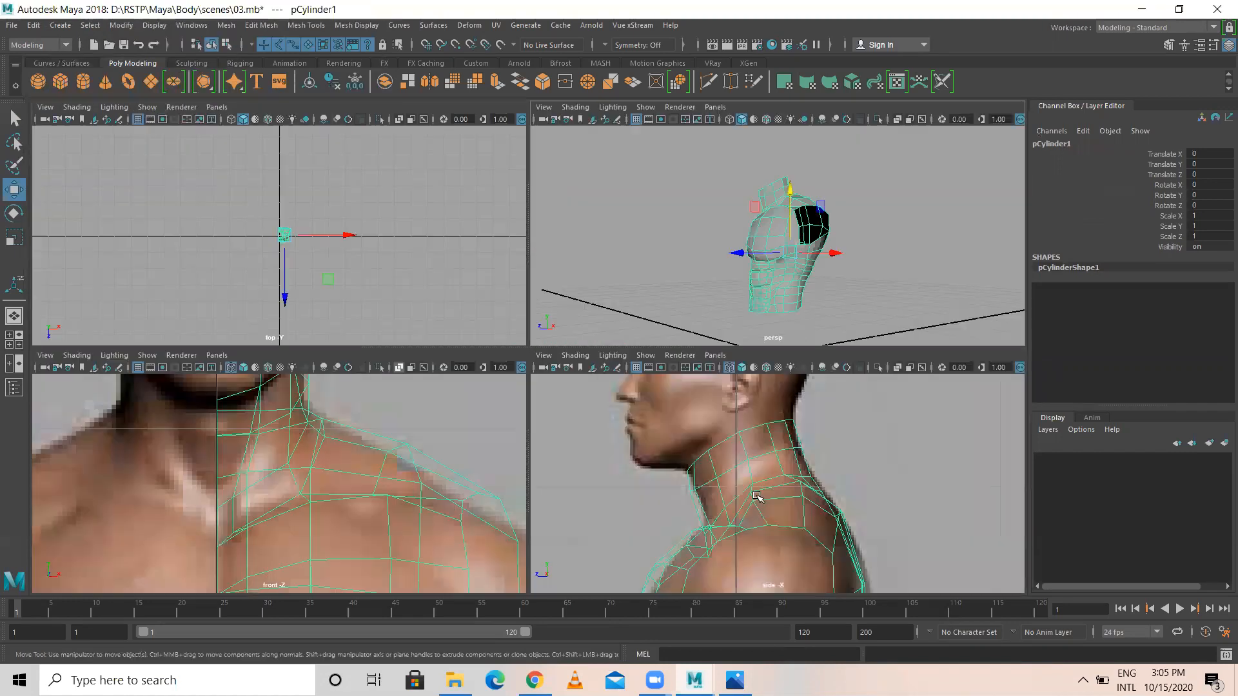
key("space")
scroll(464, 566, "up", 3)
scroll(405, 301, "up", 3)
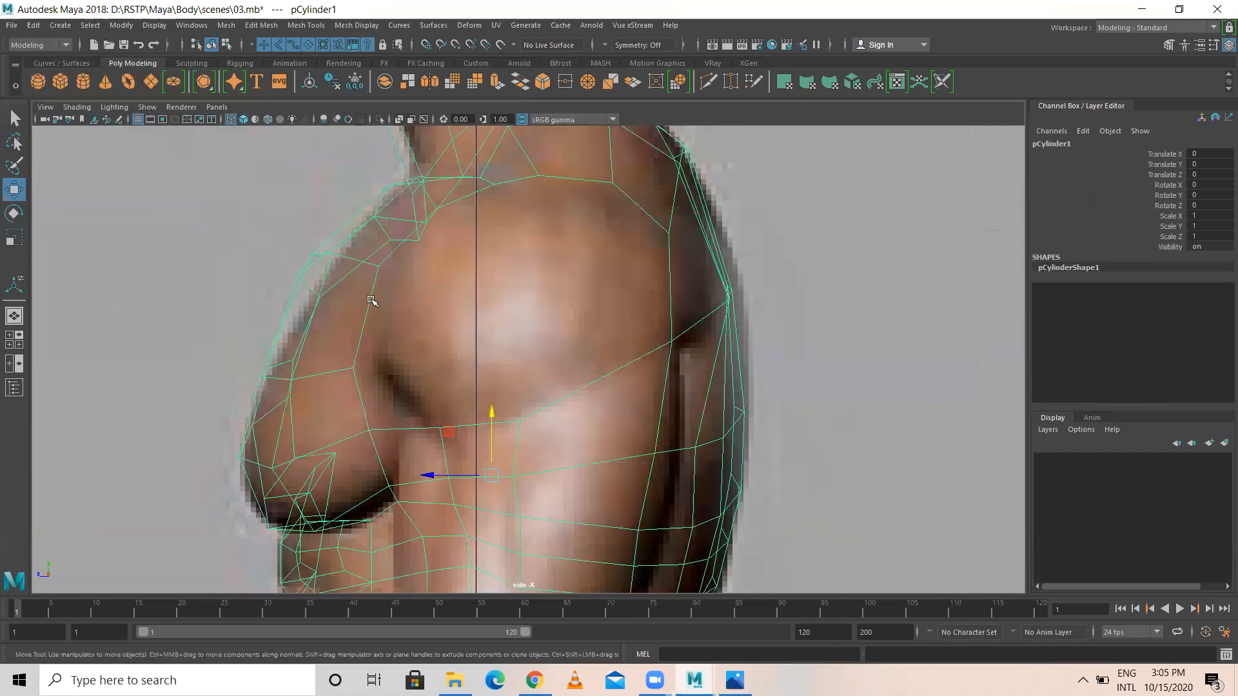
right_click_drag(372, 300, 330, 299)
right_click_drag(259, 240, 255, 232)
left_click(248, 222)
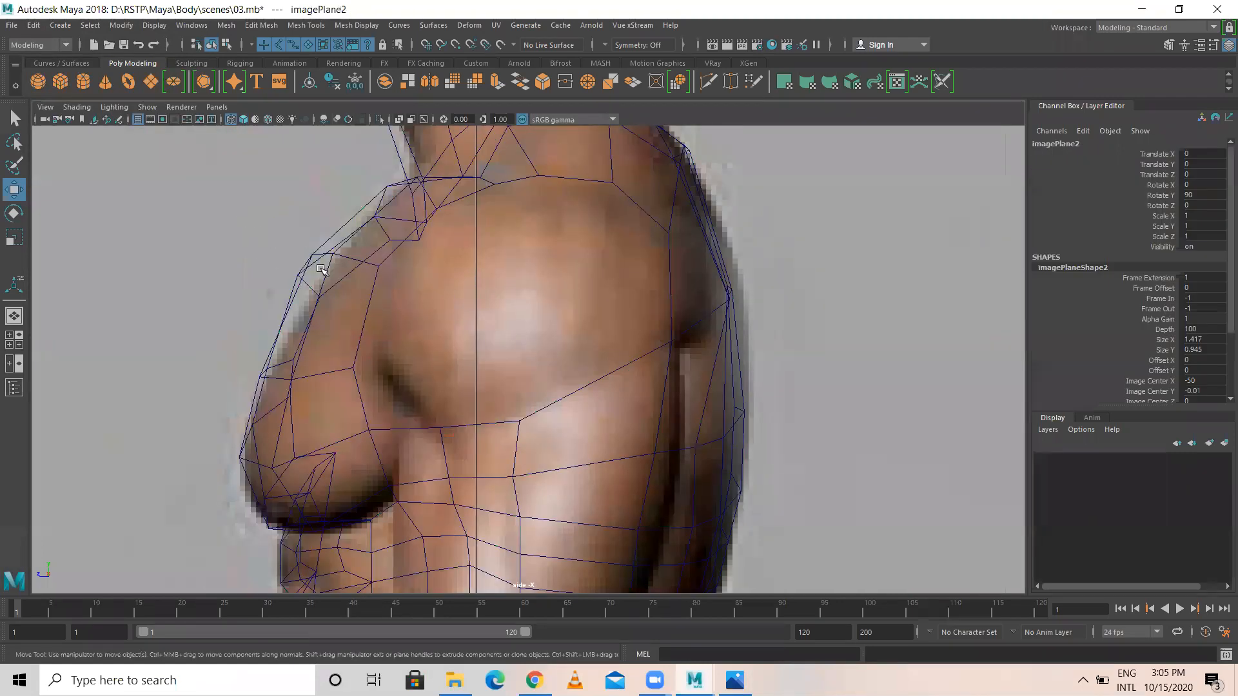
right_click_drag(330, 261, 294, 258)
left_click_drag(226, 214, 386, 293)
left_click_drag(342, 185, 374, 248)
left_click_drag(270, 263, 294, 264)
- Move the front and lower vertices of the arm opening backward to follow the deltoid outline, along with the vertex just below them
left_click(348, 367)
left_click_drag(348, 366, 369, 362)
left_click(367, 429)
left_click_drag(367, 430, 392, 423)
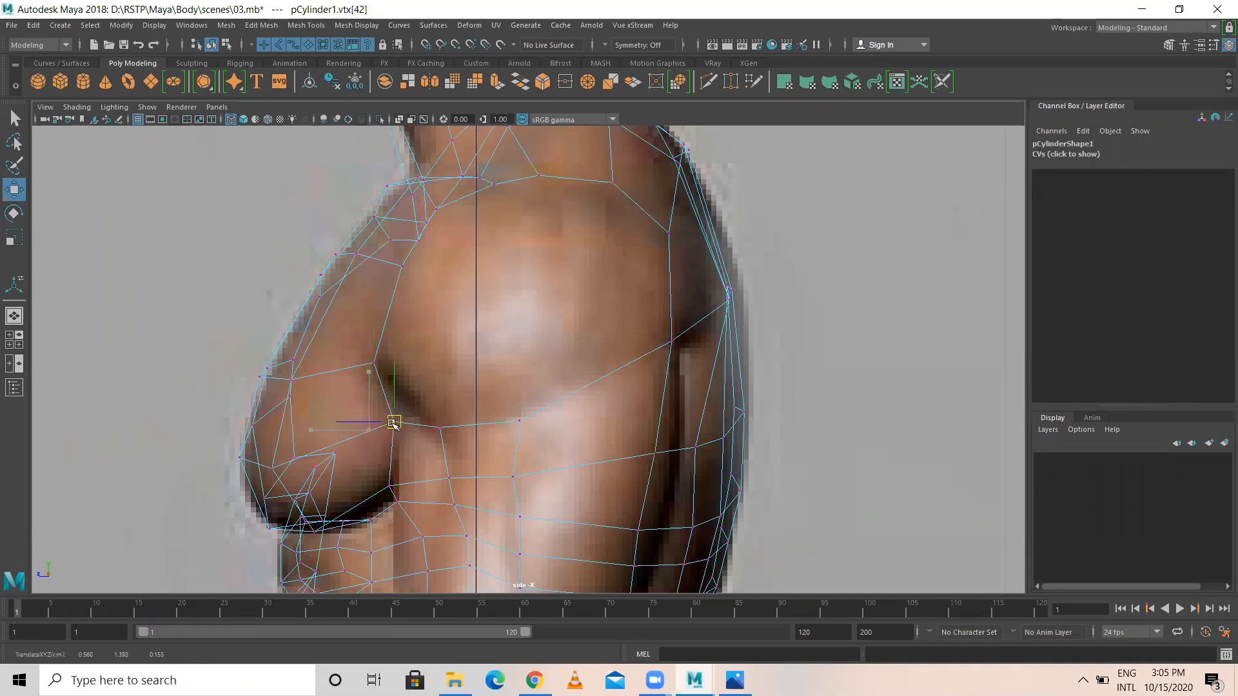
left_click(391, 487)
left_click_drag(392, 487, 455, 426)
left_click(441, 427)
left_click_drag(530, 425, 549, 417)
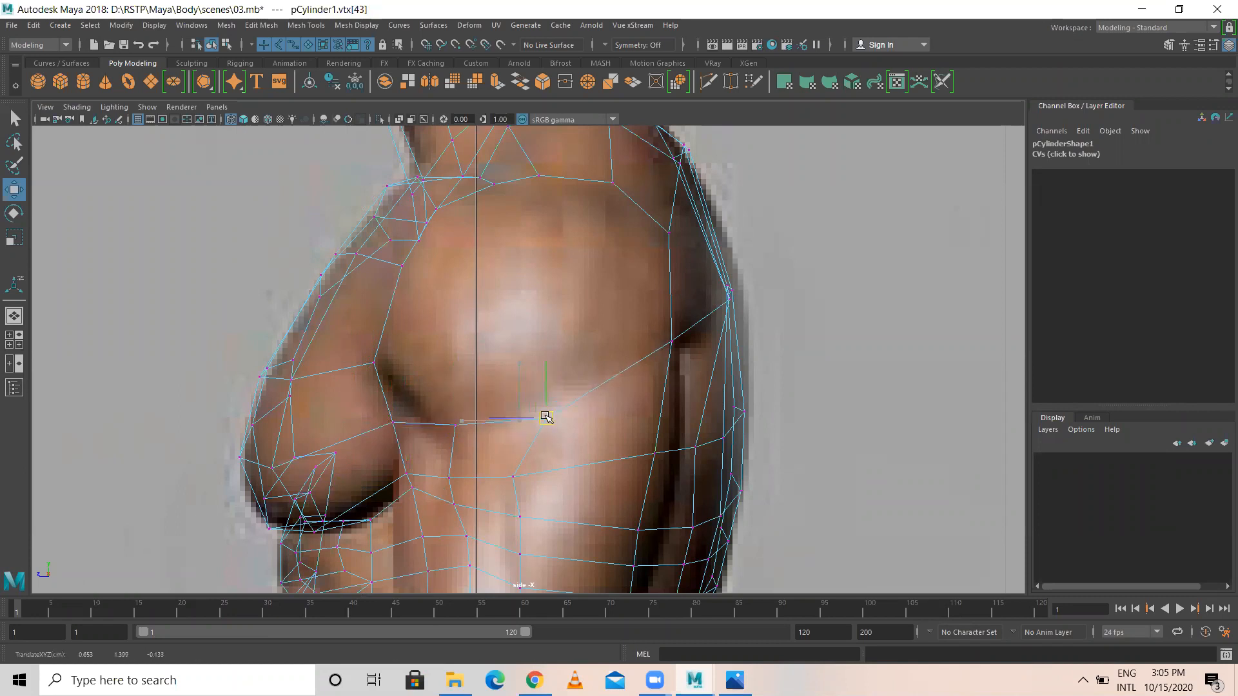
- Move the armpit vertex up and back, and shift the vertices directly below it on the ribcage backward
middle_click_drag(534, 330, 470, 234, "alt")
left_click_drag(448, 380, 488, 376)
left_click_drag(478, 320, 501, 308)
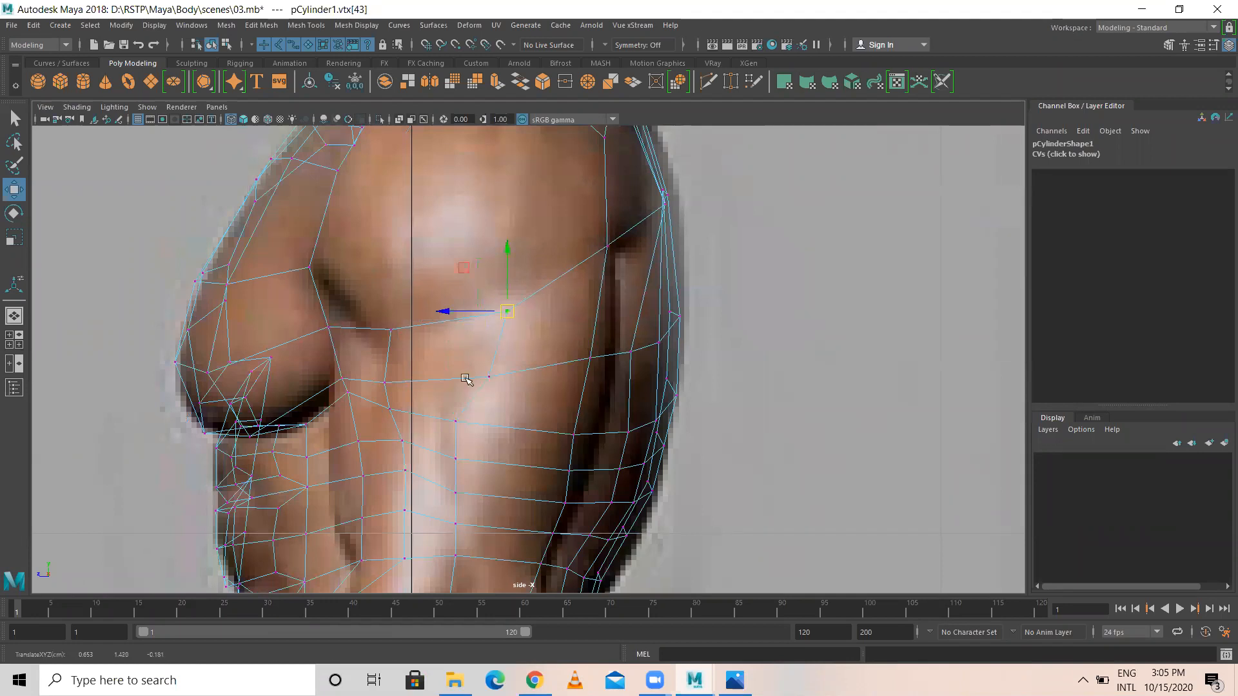
left_click(477, 429)
left_click_drag(456, 458, 473, 461)
middle_click_drag(557, 447, 575, 267, "alt")
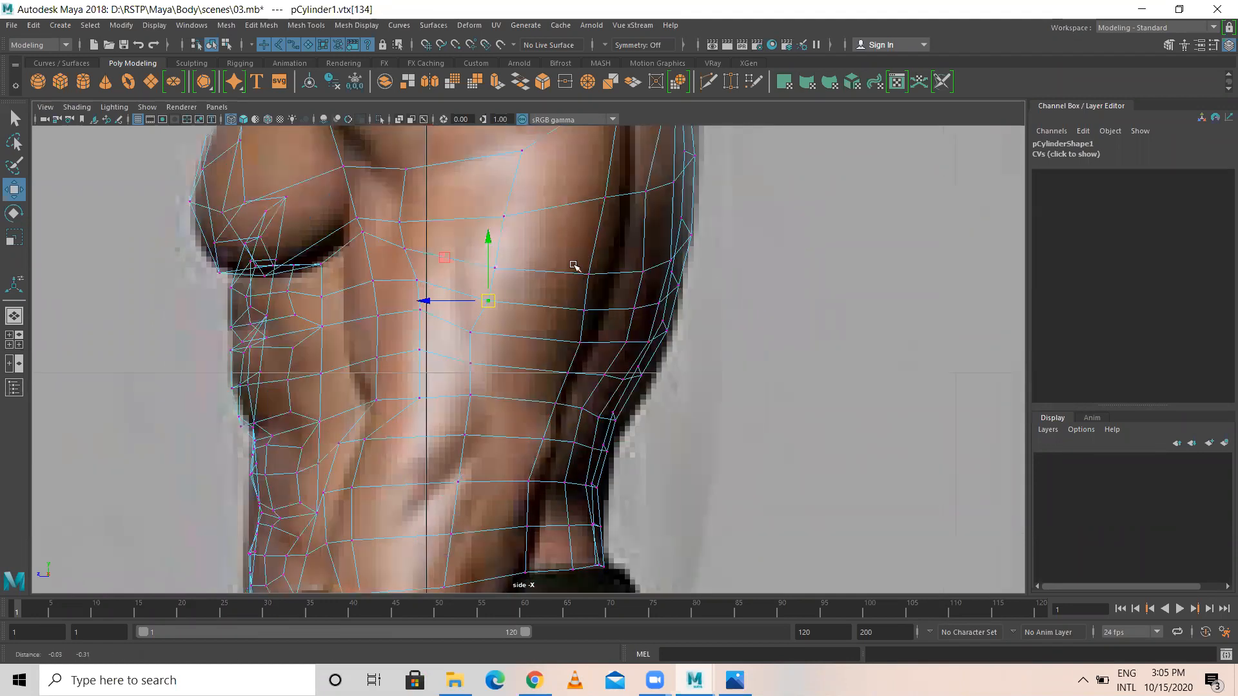
- Shift the remaining vertices of the side column towards the waist backward so the column runs in a smooth line
middle_click_drag(485, 301, 494, 259, "alt")
left_click(481, 292)
left_click_drag(482, 291, 487, 322)
left_click(480, 321)
middle_click_drag(549, 274, 533, 417, "alt")
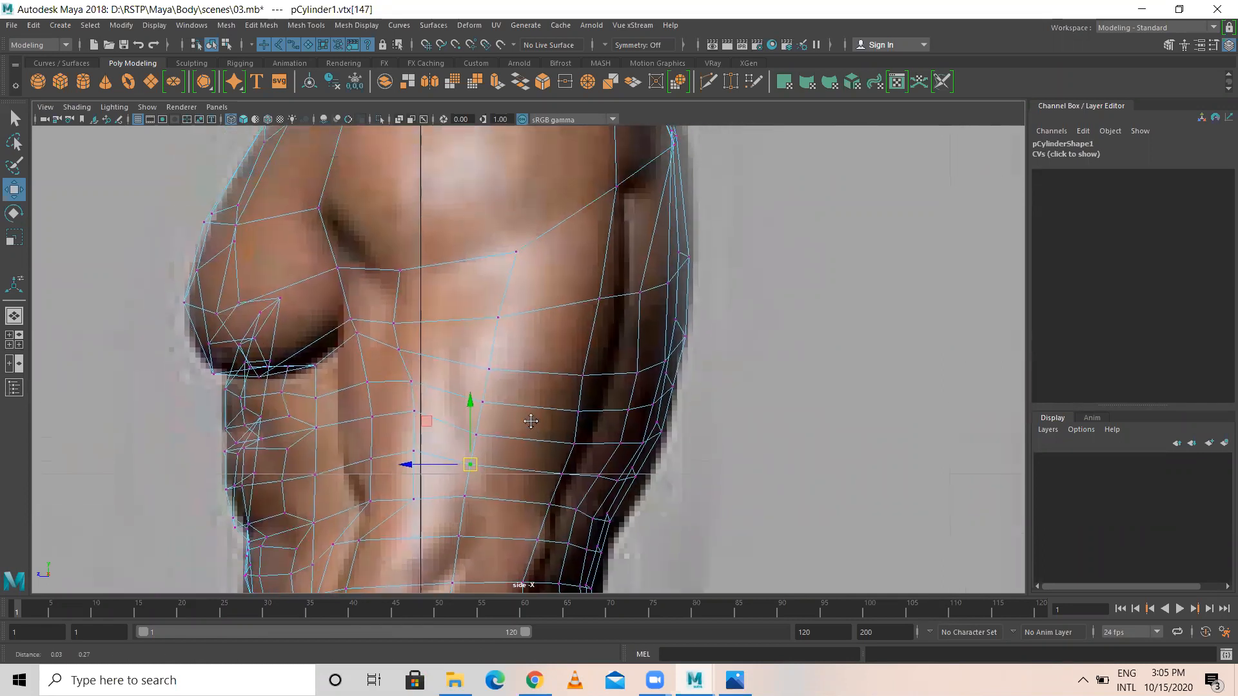
- Adjust one vertex on the lower rim of the arm opening and lower the vertex at its rear corner
middle_click_drag(518, 283, 514, 334, "alt")
left_click_drag(372, 288, 412, 337)
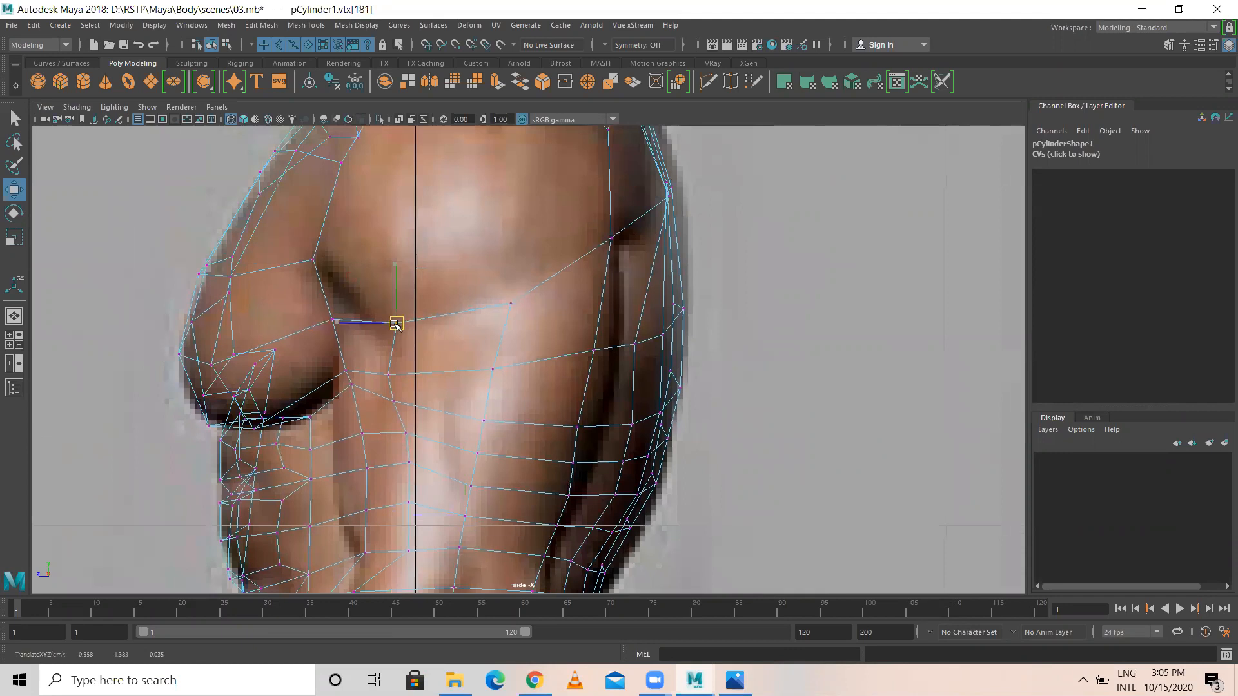
middle_click_drag(493, 313, 471, 358, "alt")
left_click_drag(553, 267, 597, 299)
left_click_drag(591, 277, 586, 292)
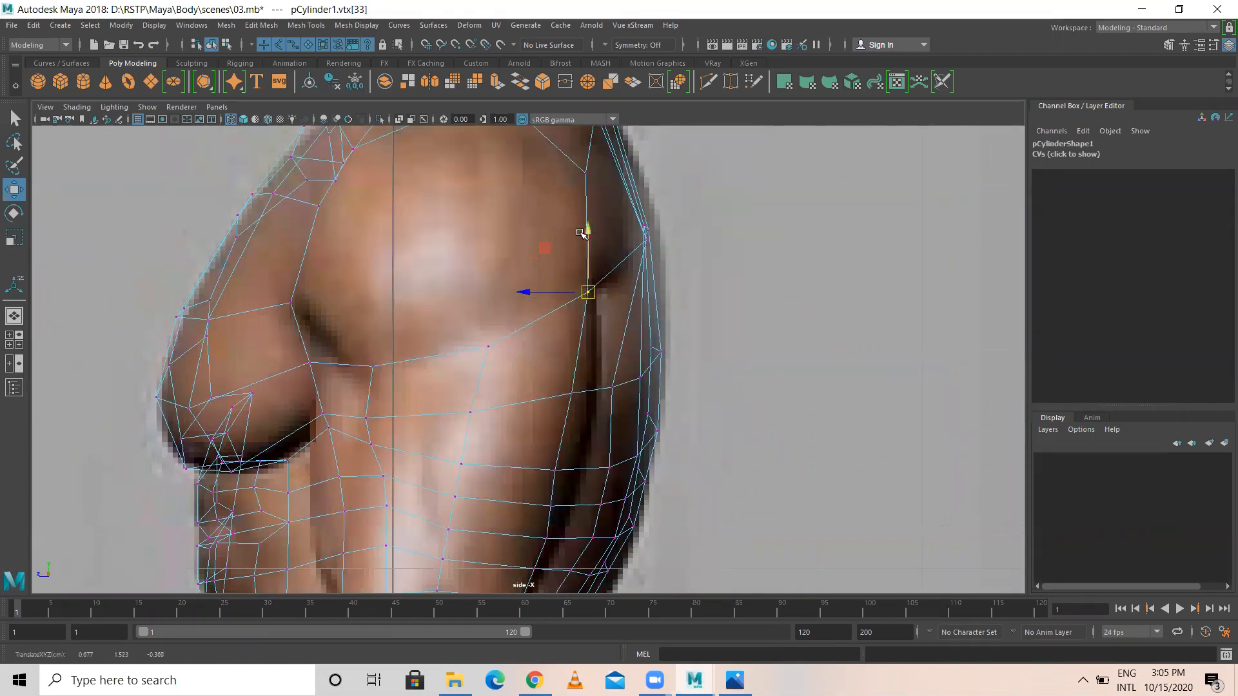
- Reposition the upper-rear, top and rear-corner vertices of the arm opening to fit the back of the deltoid
middle_click_drag(583, 290, 586, 350, "alt")
left_click_drag(575, 201, 602, 258)
left_click_drag(587, 234, 597, 245)
left_click_drag(522, 167, 546, 199)
left_click_drag(531, 184, 540, 186)
left_click_drag(584, 221, 612, 267)
left_click_drag(596, 246, 592, 245)
left_click_drag(585, 305, 608, 372)
left_click_drag(591, 353, 590, 356)
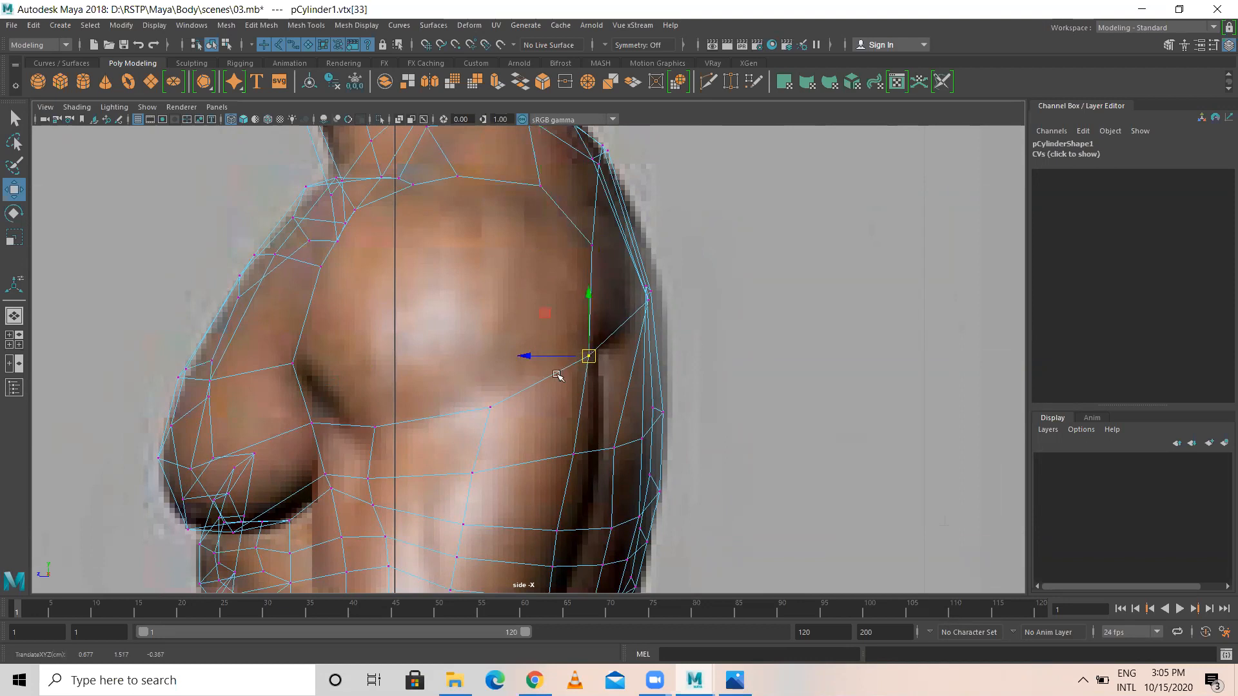
- Refine two vertices on the front rim of the arm opening, and return to the perspective view in object mode
left_click_drag(286, 338, 298, 361)
left_click(309, 425)
left_click_drag(309, 420, 315, 414)
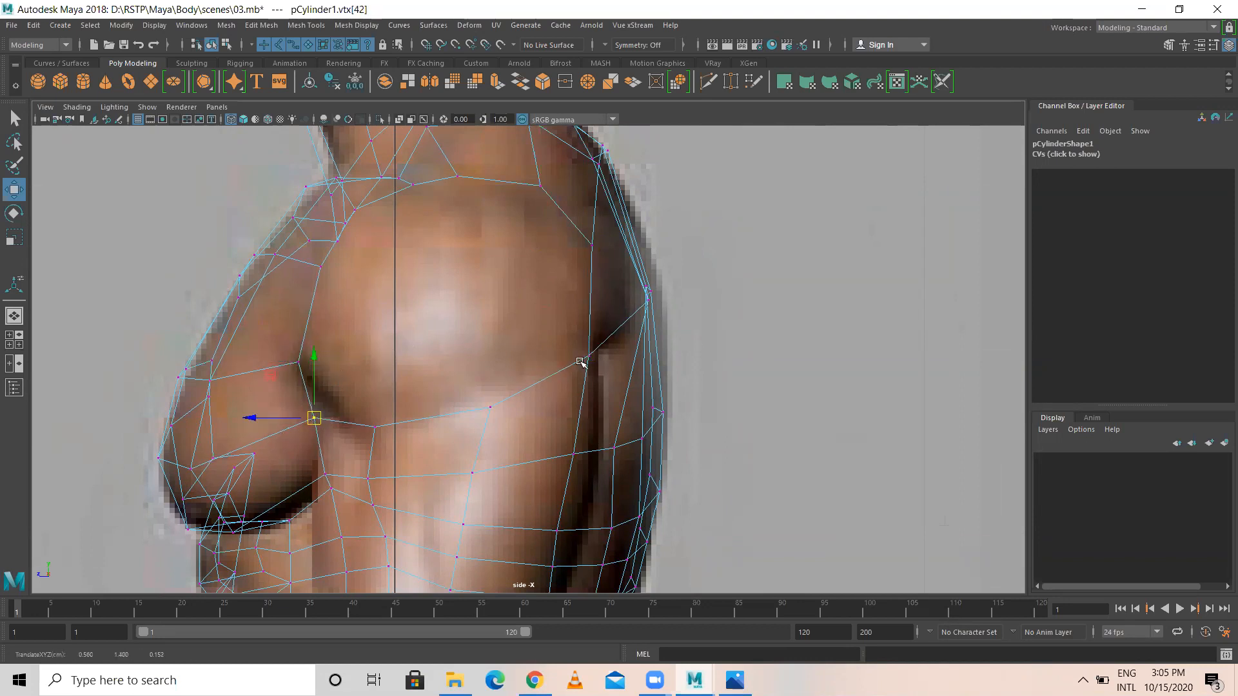
key("space")
key("space")
left_click_drag(621, 326, 619, 276, "alt")
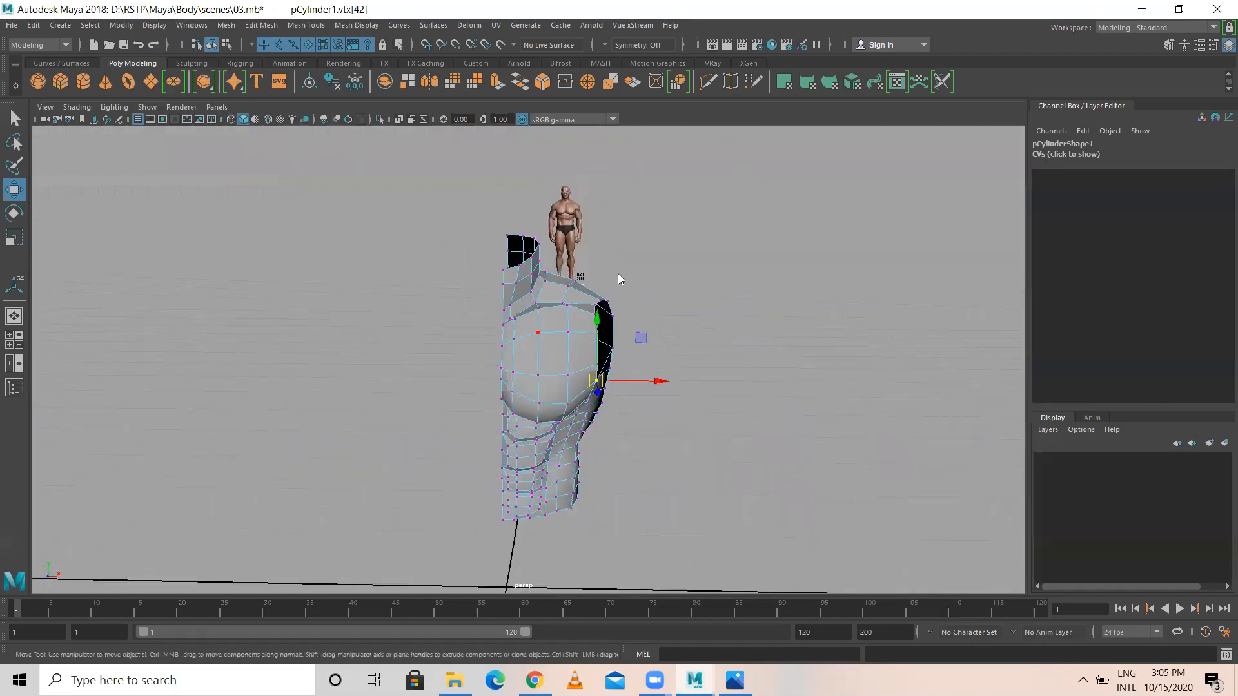
right_click_drag(547, 314, 594, 292)
left_click_drag(515, 360, 536, 312, "alt")
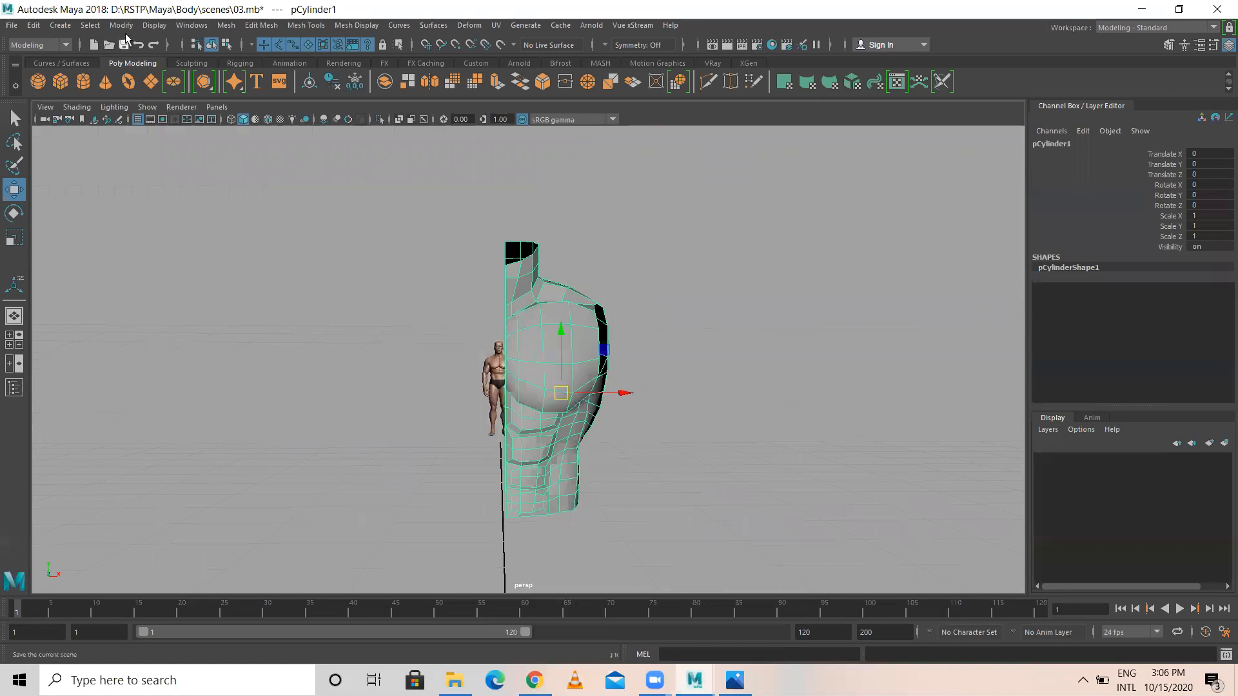
- Mirror the half torso across the world X axis and set the merge threshold to 0.01
left_click(318, 27)
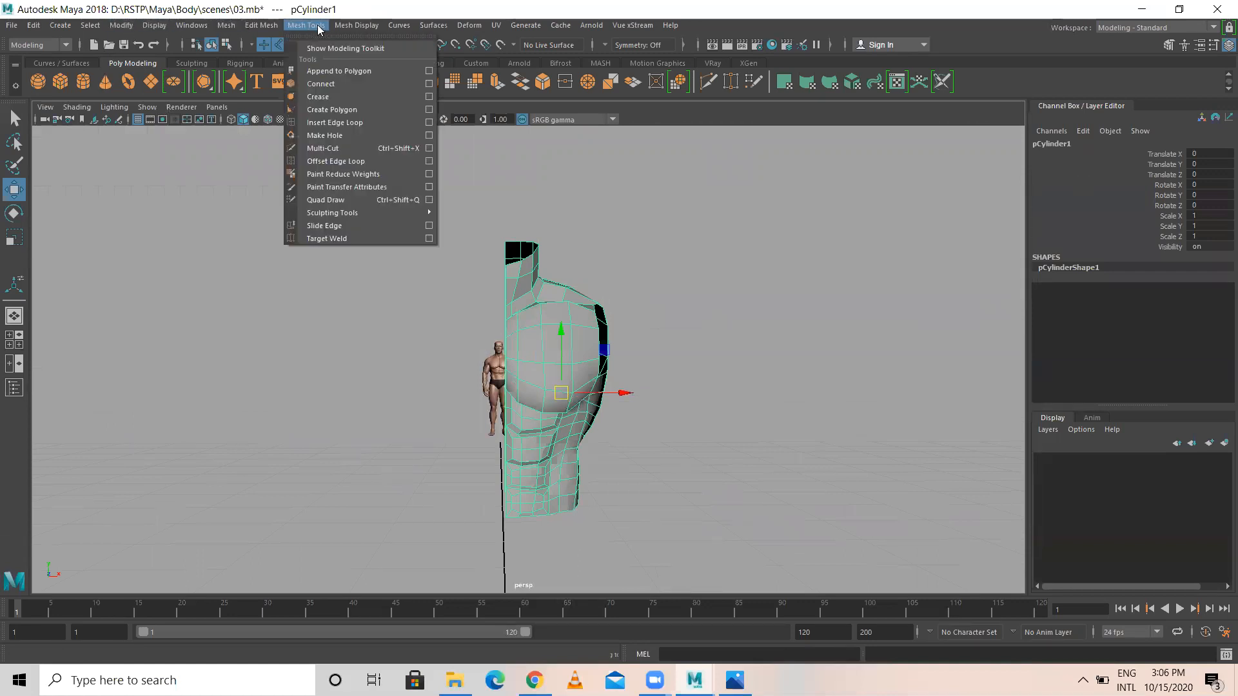
left_click(362, 25)
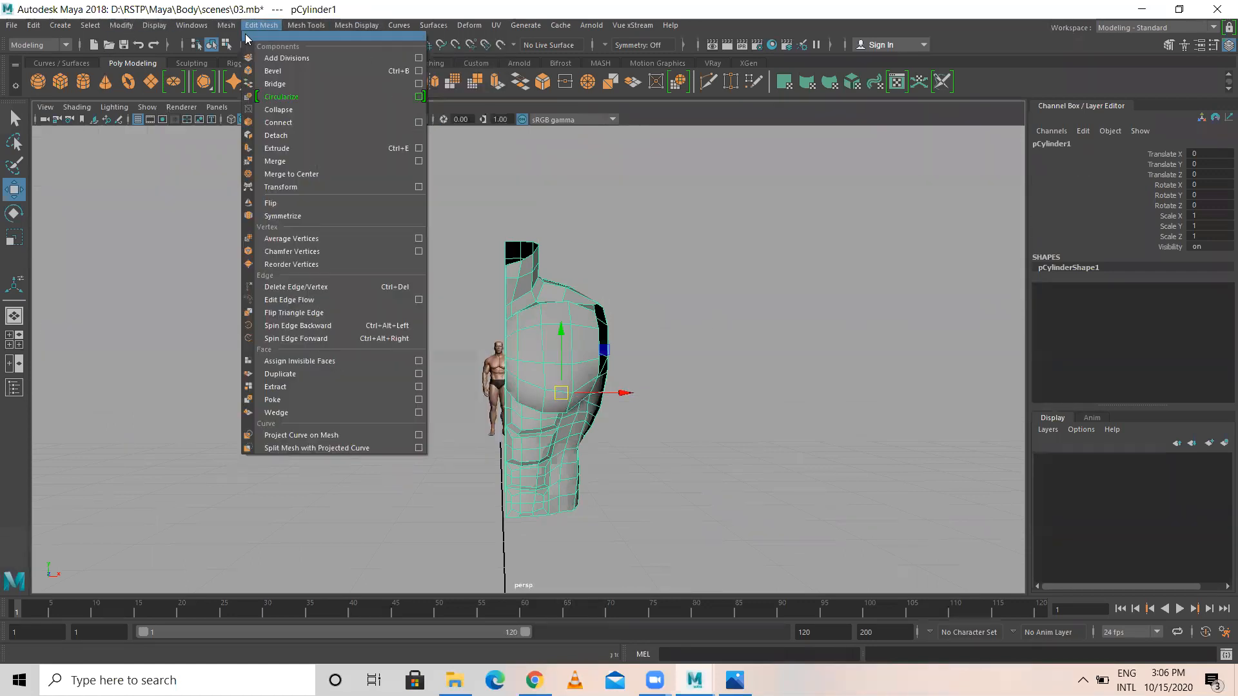
mouse_move(296, 26)
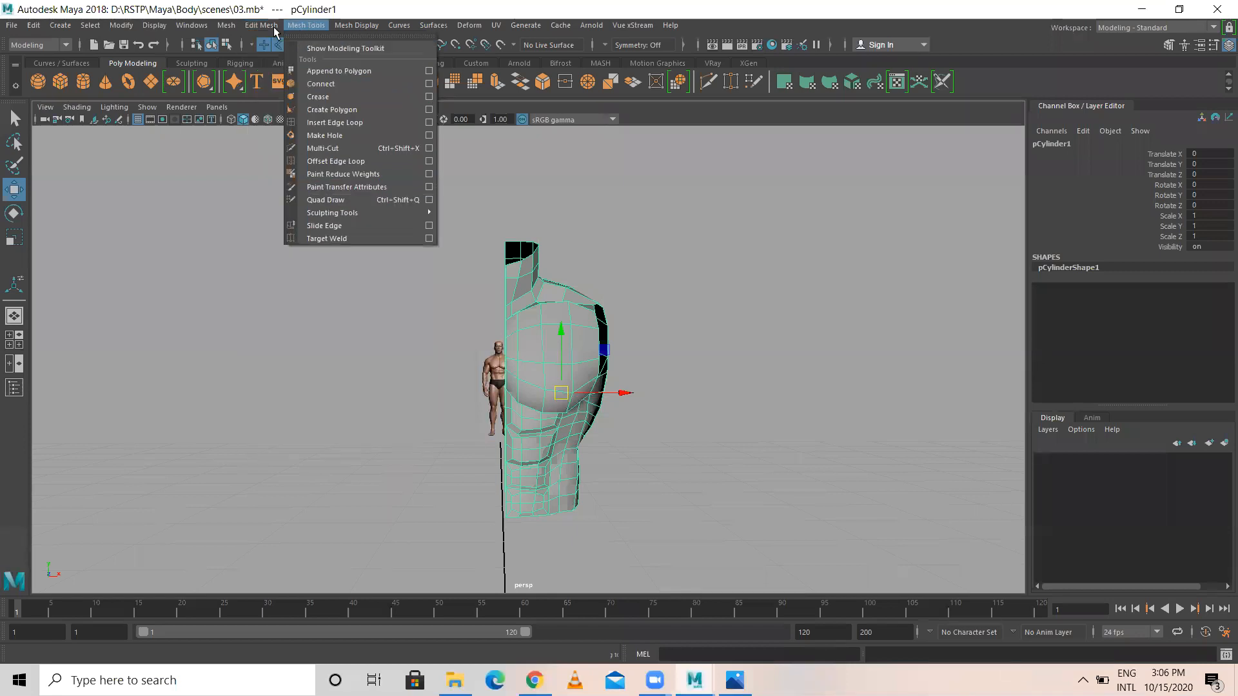
mouse_move(227, 26)
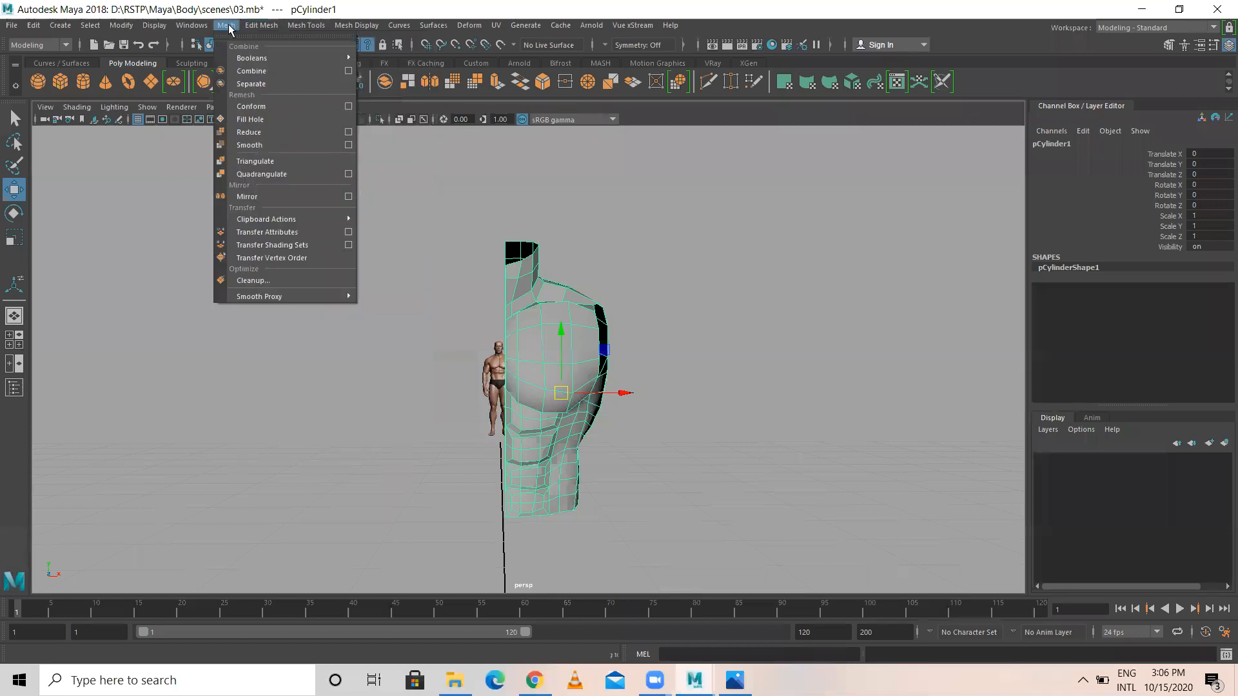
left_click(247, 197)
left_click(1205, 343)
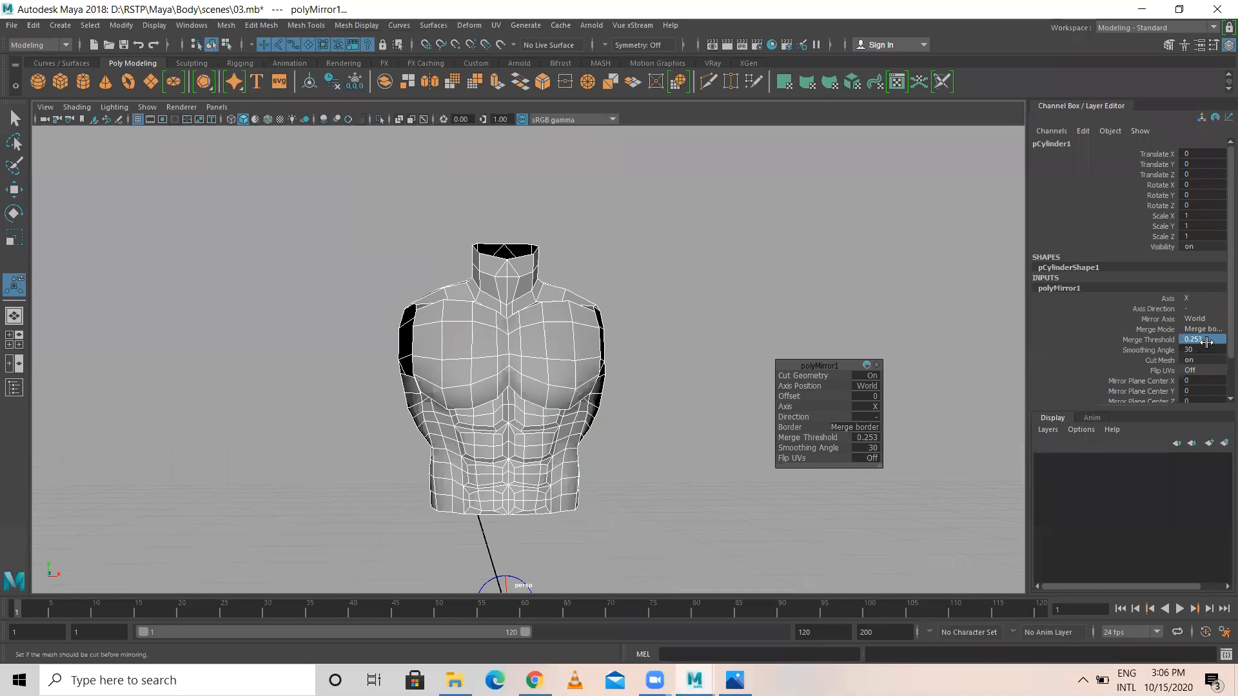
type(".01")
key("Return")
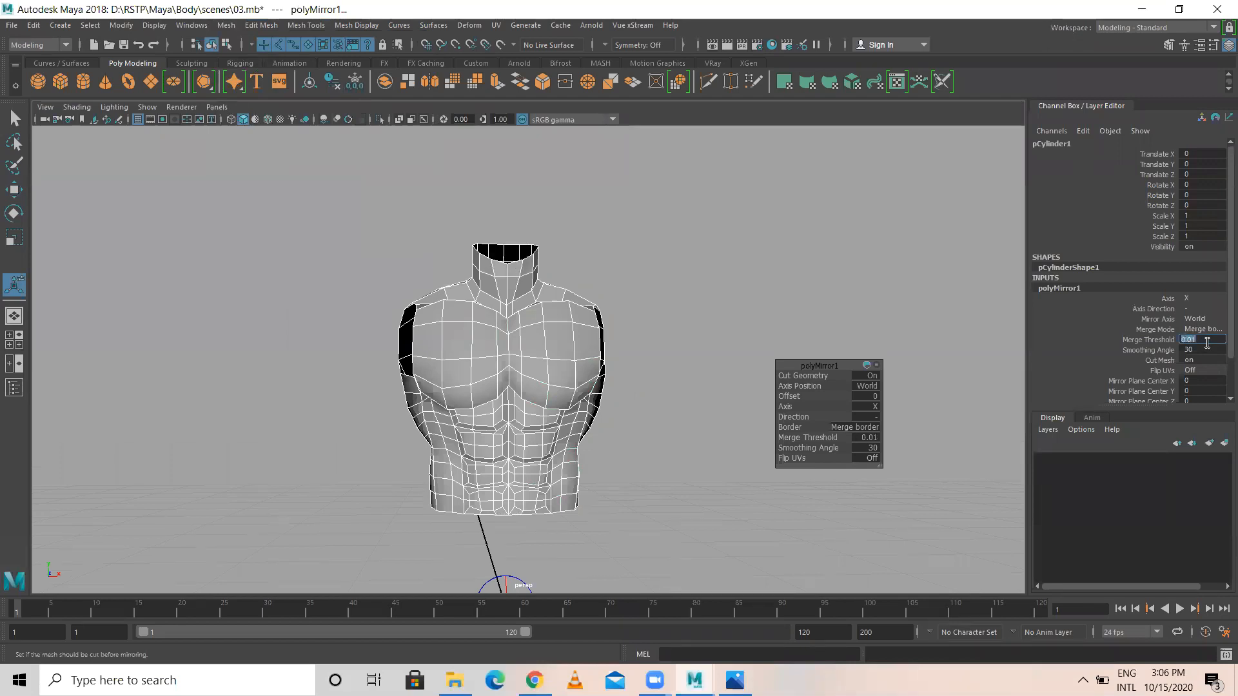
- Examine the mirrored torso in smooth preview from the front, closing in on the neck and shoulders
left_click(728, 261)
left_click_drag(657, 348, 547, 347, "alt")
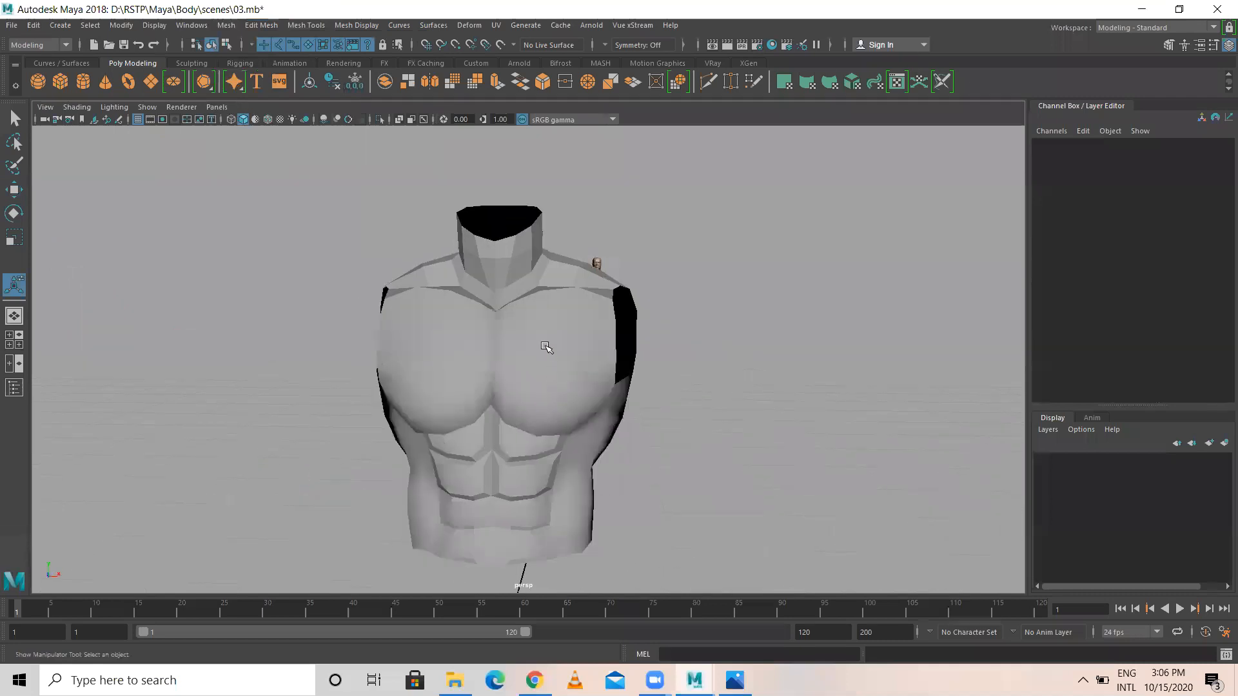
left_click(544, 347)
left_click(764, 290)
left_click_drag(764, 290, 671, 331, "alt")
scroll(671, 331, "up", 2)
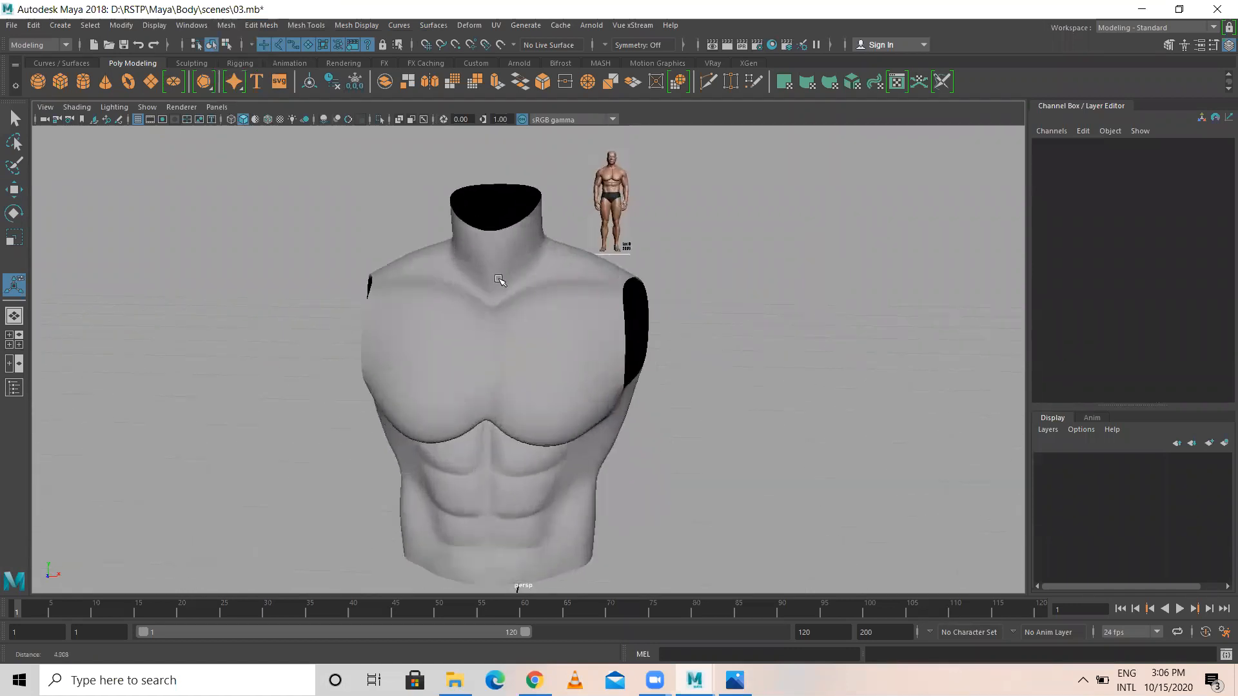
left_click(453, 299)
scroll(516, 293, "up", 2)
middle_click_drag(516, 292, 526, 374, "alt")
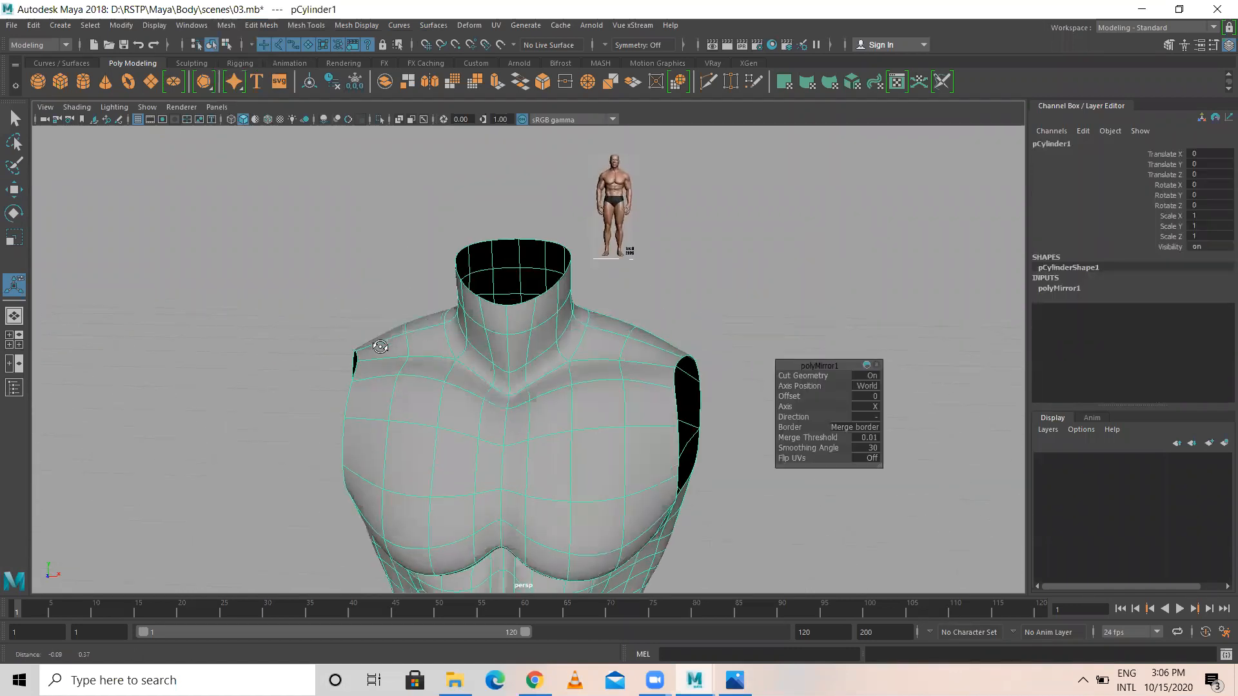
- Turn off smooth preview and adjust the depth of the centre vertex just above the collarbone notch at the neck base
left_click_drag(378, 346, 440, 369, "alt")
left_click_drag(522, 344, 471, 376, "alt")
key("1")
right_click_drag(489, 312, 441, 314)
left_click_drag(489, 404, 432, 441, "alt")
left_click(459, 421)
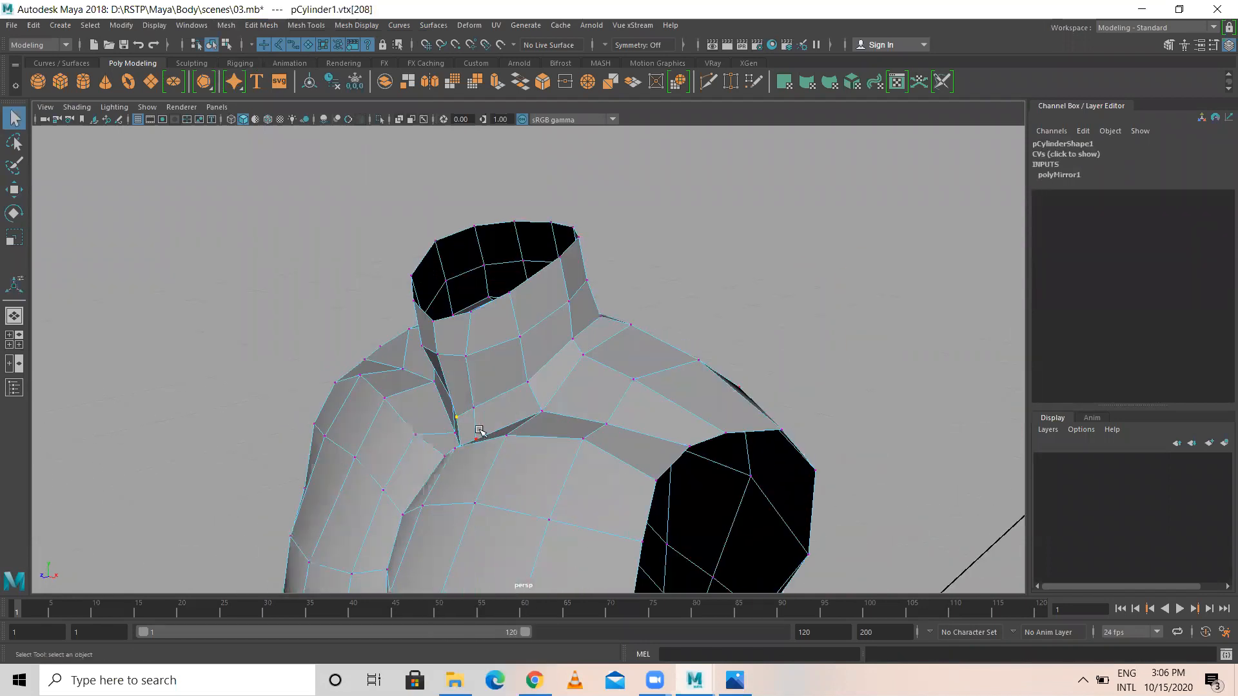
key("w")
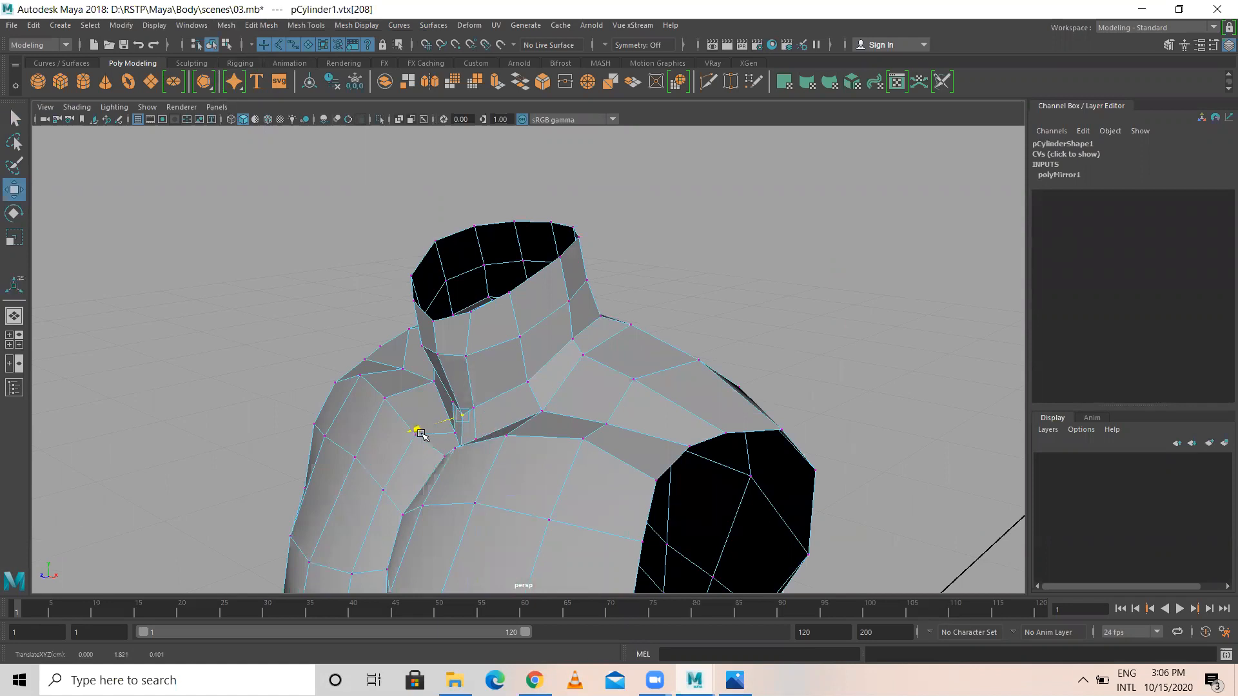
left_click_drag(457, 431, 551, 312, "alt")
- Return to object mode with smooth preview and examine the chest, neck and shoulders of the whole torso
right_click_drag(552, 312, 553, 299)
key("3")
left_click(847, 256)
left_click_drag(525, 318, 555, 440, "alt")
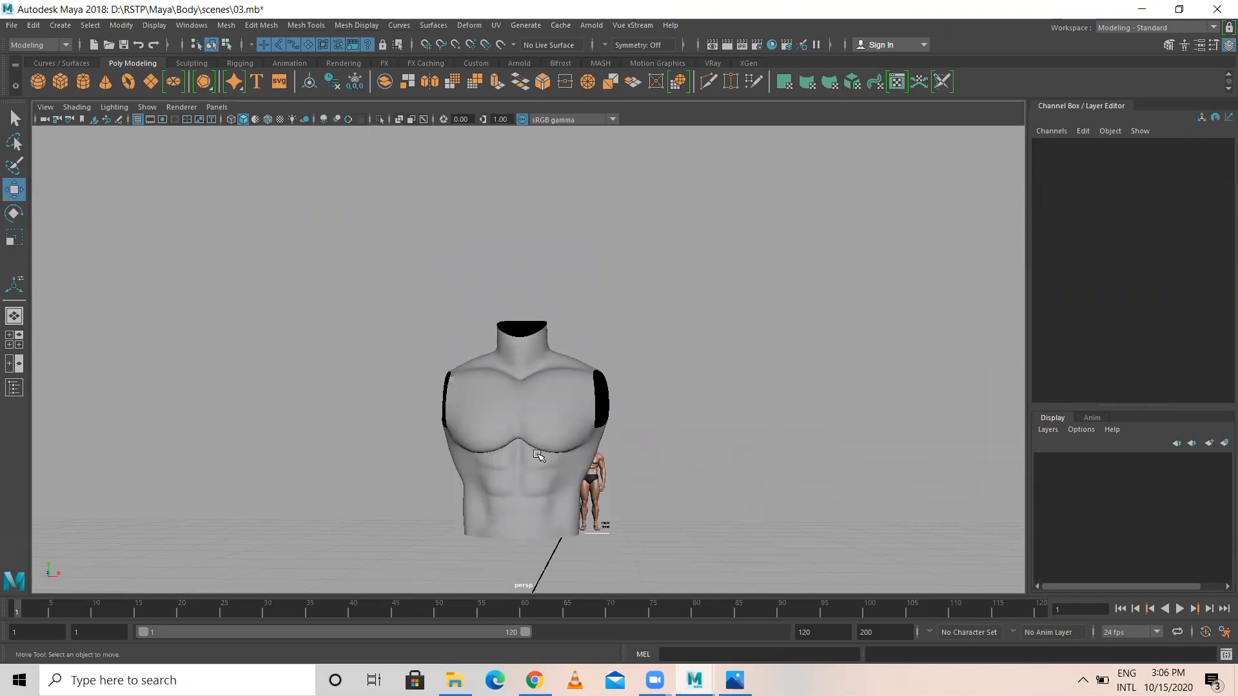
left_click_drag(546, 385, 521, 410, "alt")
right_click_drag(548, 400, 635, 407, "alt")
left_click_drag(560, 401, 569, 386, "alt")
left_click(569, 393)
right_click_drag(542, 399, 553, 400, "alt")
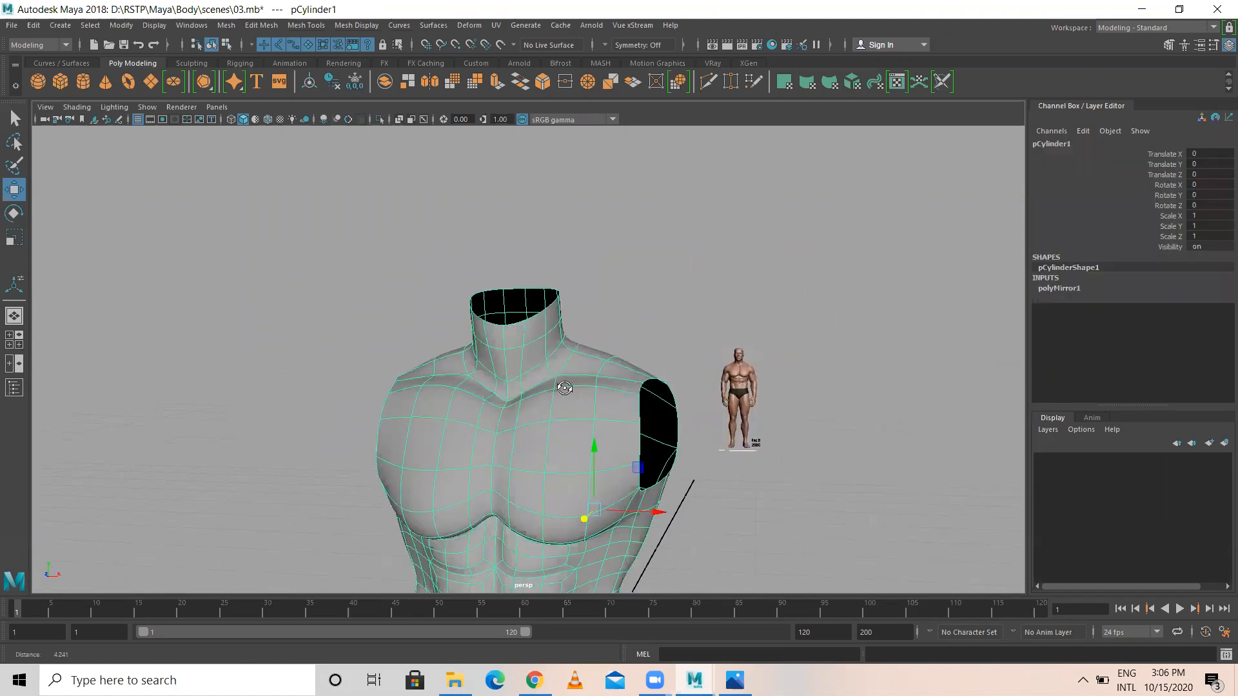
- Examine the collarbone line from the neck notch to both shoulders, picking out individual edges along it
left_click_drag(564, 393, 564, 395, "alt")
right_click_drag(564, 312, 562, 281)
left_click(572, 375)
left_click(448, 373, "shift")
left_click_drag(519, 365, 516, 325)
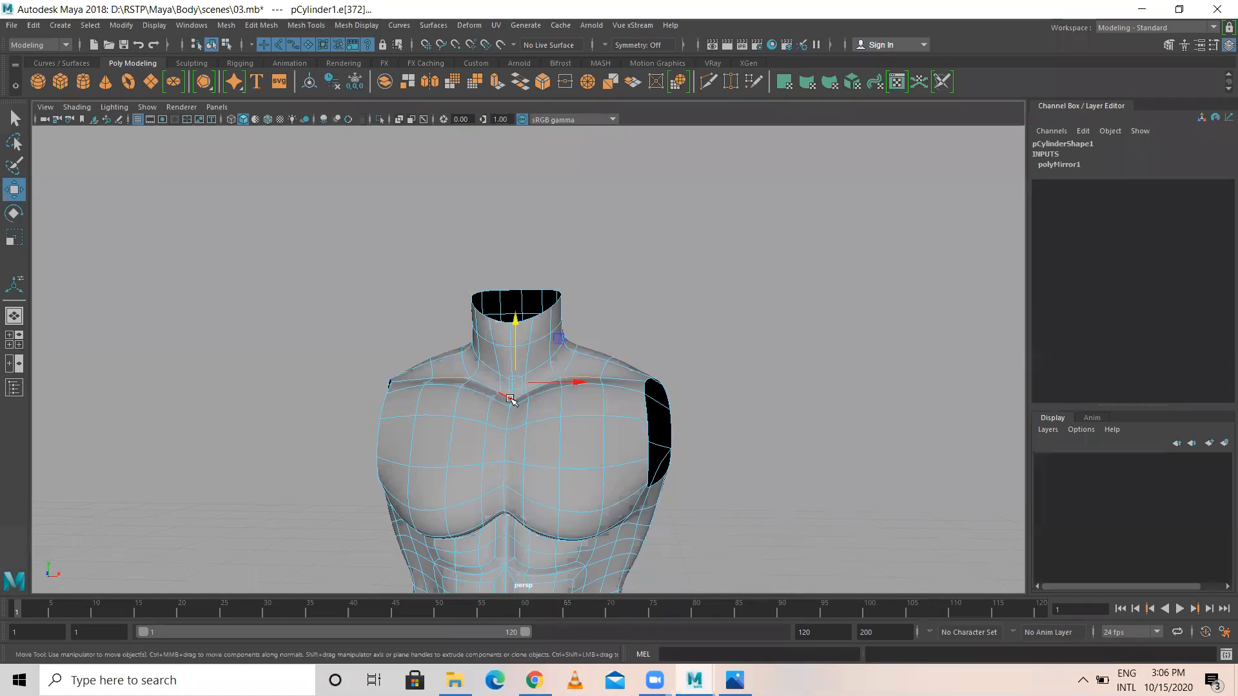
left_click(514, 395)
scroll(514, 395, "up", 3)
left_click(510, 441, "shift")
left_click_drag(495, 400, 752, 406)
left_click(752, 401)
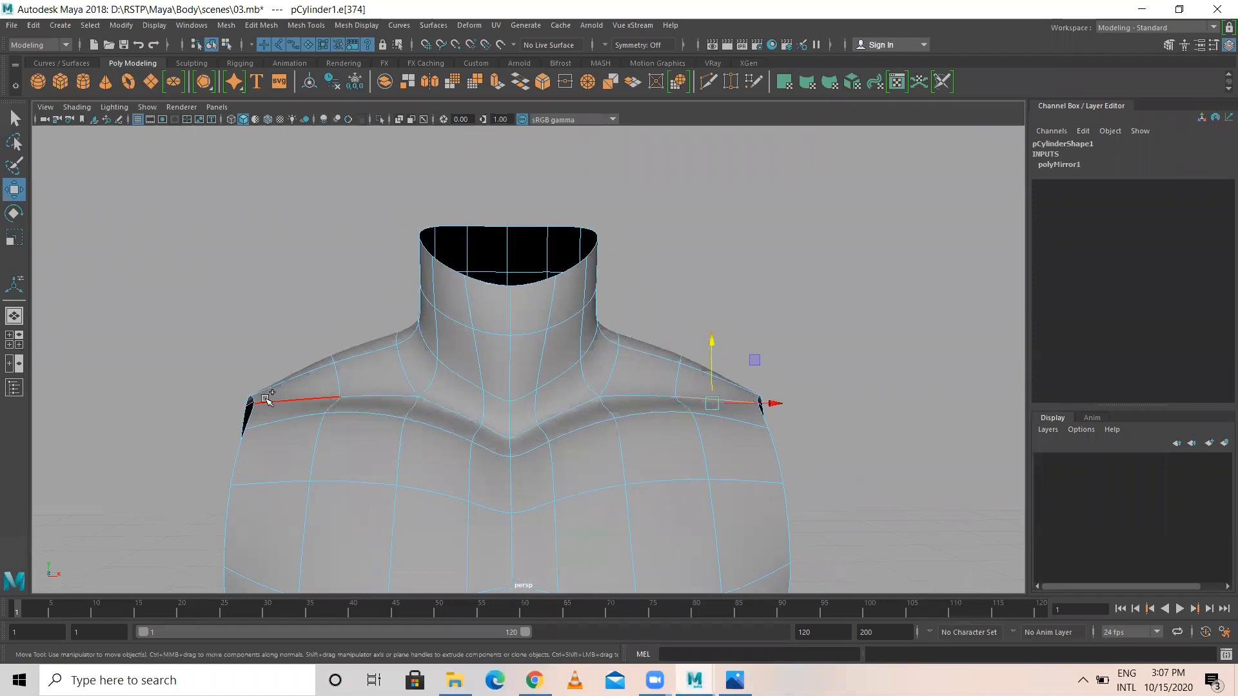
- Return to object mode and examine the smoothed torso from the front, side and back
right_click_drag(673, 311, 477, 412)
left_click(741, 308)
middle_click_drag(490, 323, 421, 155, "alt")
right_click_drag(530, 336, 495, 350, "alt")
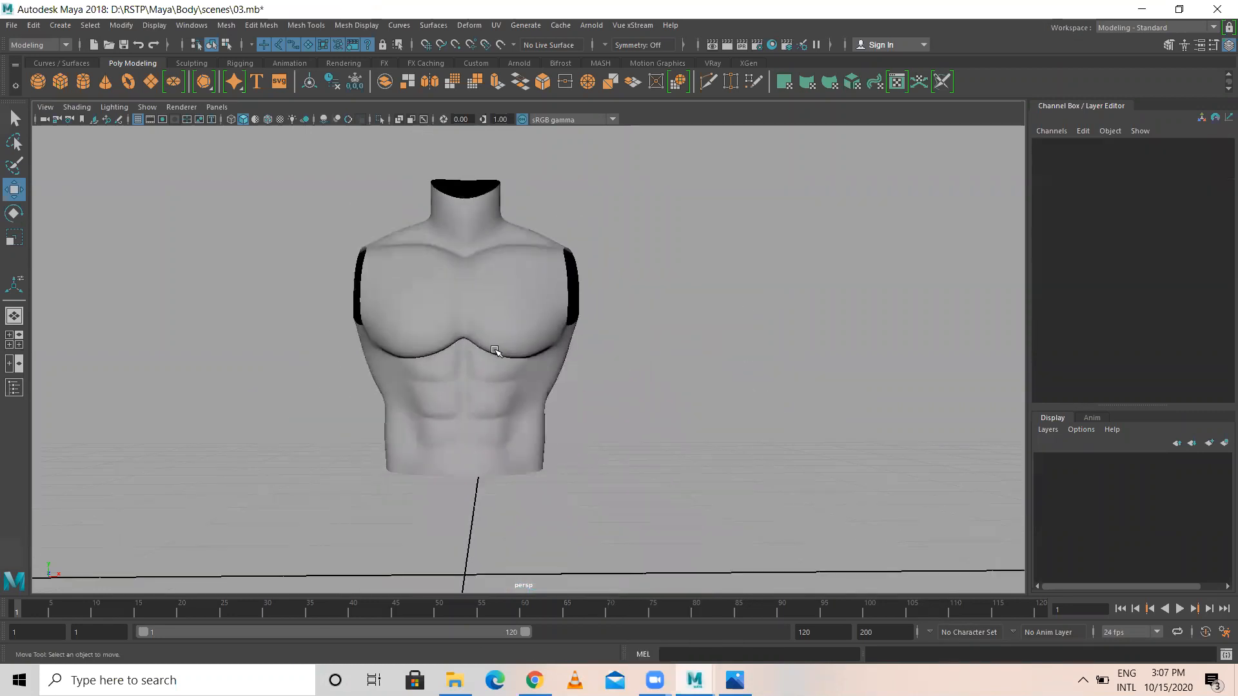
left_click(497, 318)
left_click_drag(513, 320, 388, 348, "alt")
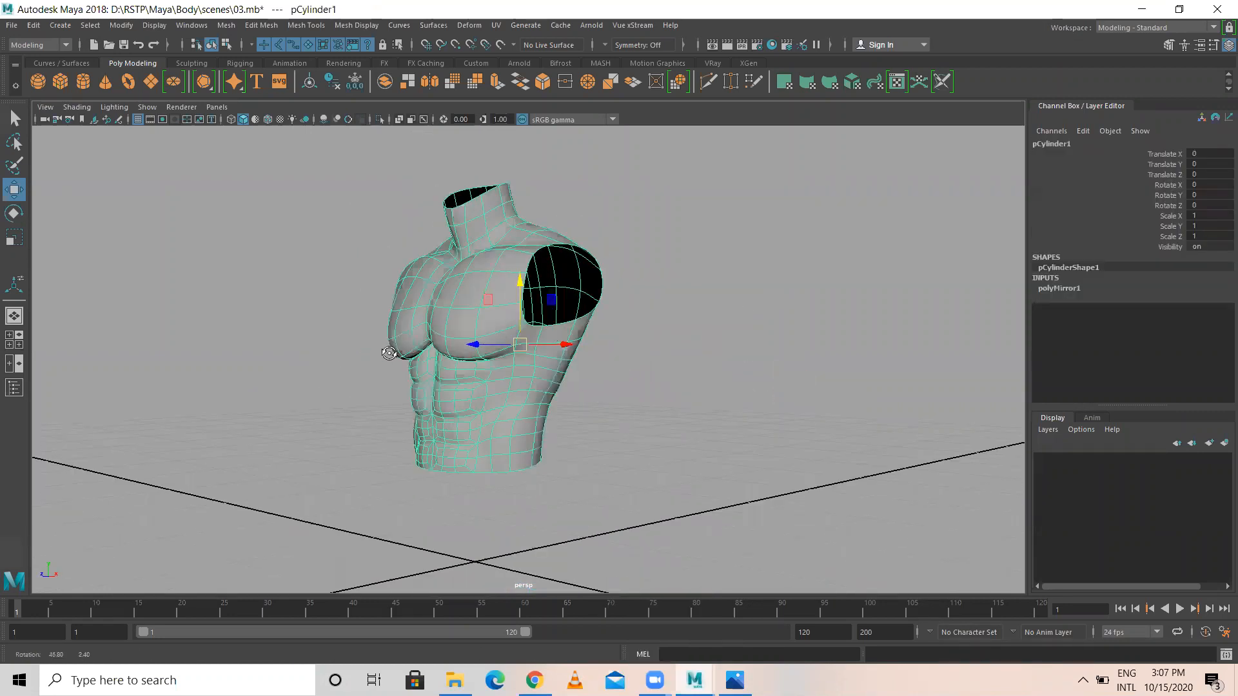
left_click_drag(471, 301, 470, 296, "alt")
middle_click_drag(452, 341, 447, 207, "alt")
left_click_drag(474, 320, 510, 320, "alt")
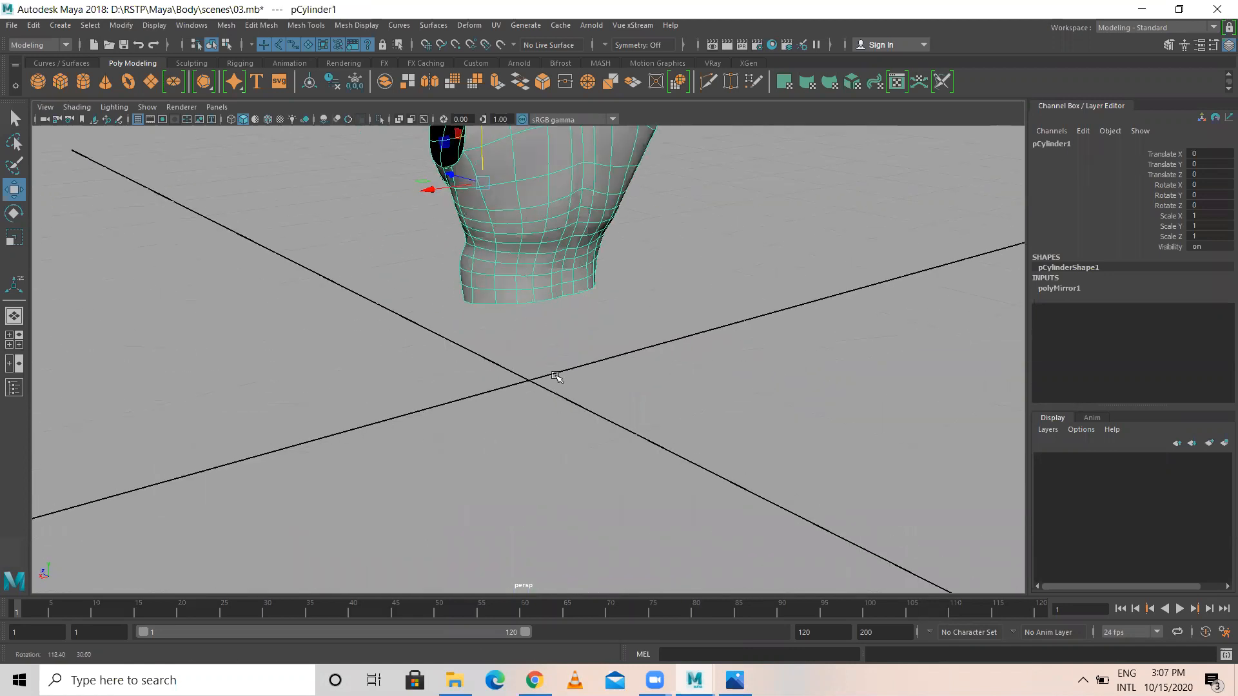
left_click_drag(555, 377, 497, 347, "alt")
left_click_drag(501, 266, 478, 293, "alt")
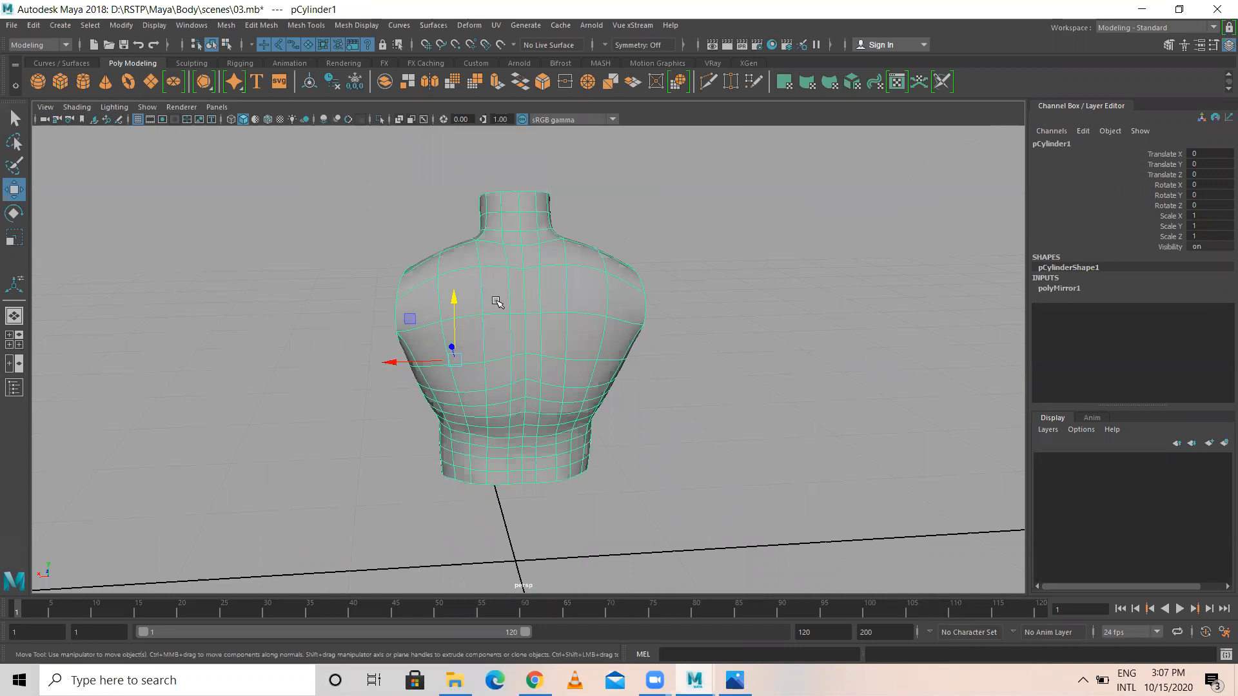
- Turn off smooth preview, select all faces of the mirrored half in the front view, and delete them
key("1")
left_click_drag(547, 328, 735, 315, "alt")
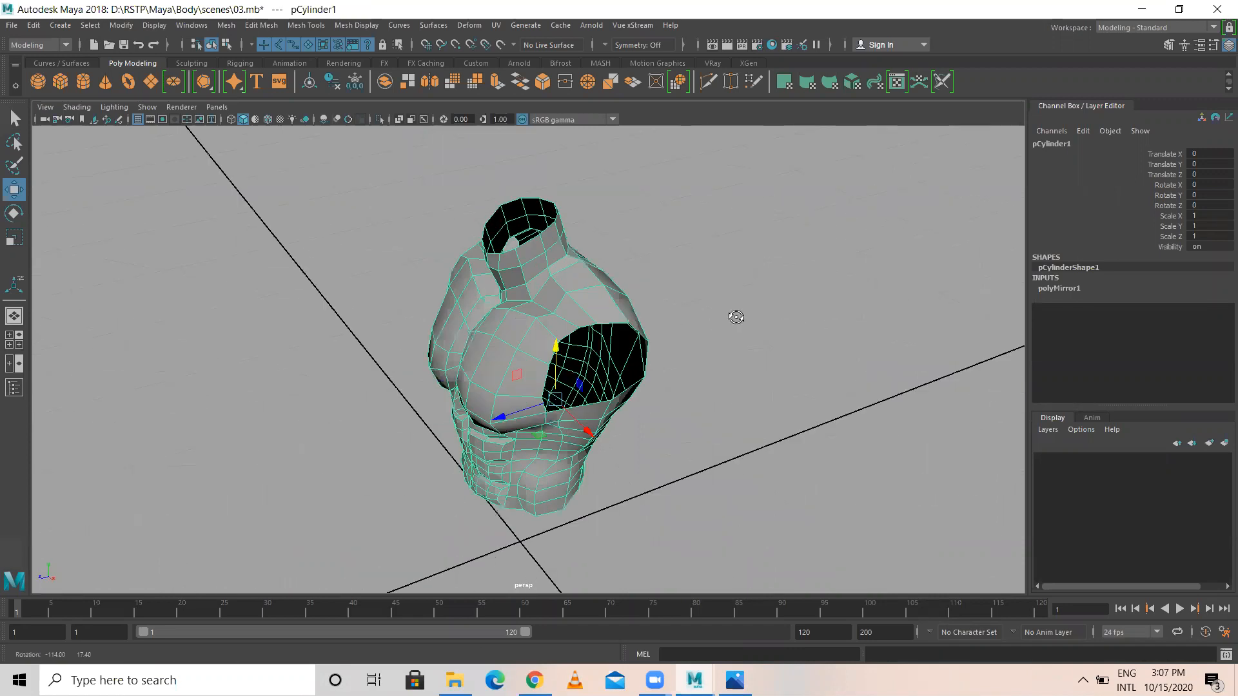
left_click_drag(393, 275, 479, 234, "alt")
right_click_drag(479, 235, 478, 269)
key("space")
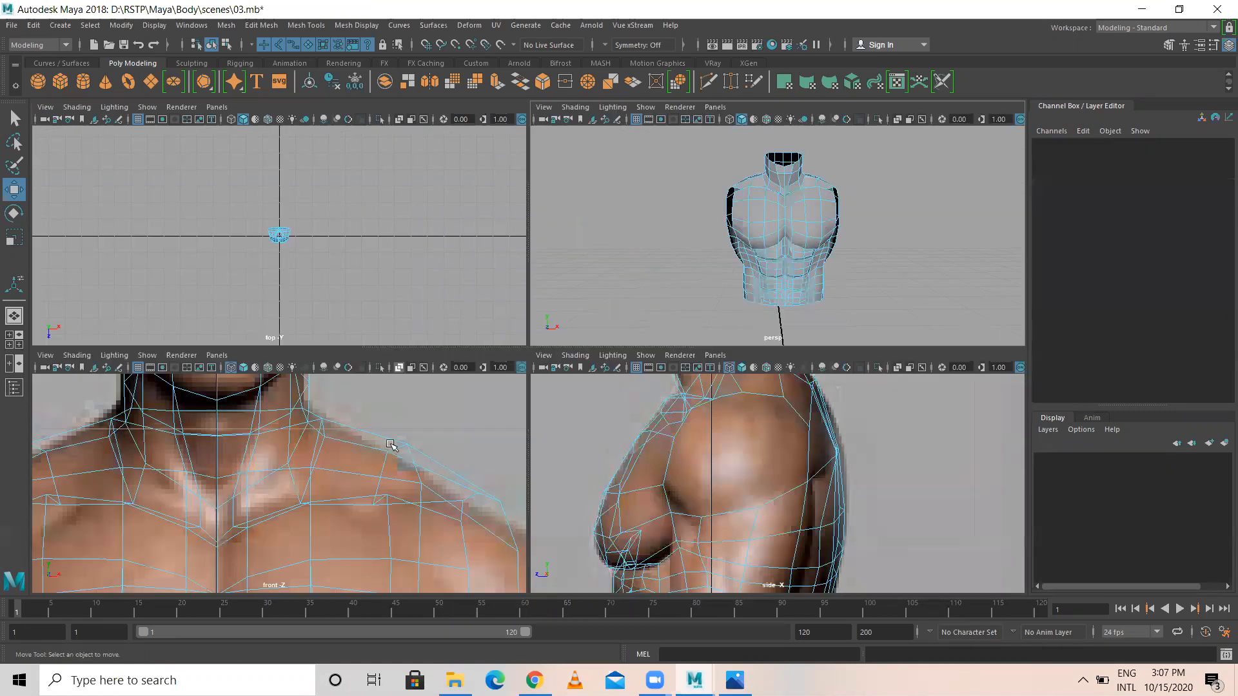
key("space")
scroll(391, 444, "down", 10)
scroll(346, 287, "up", 3)
left_click_drag(323, 251, 512, 571)
key("Delete")
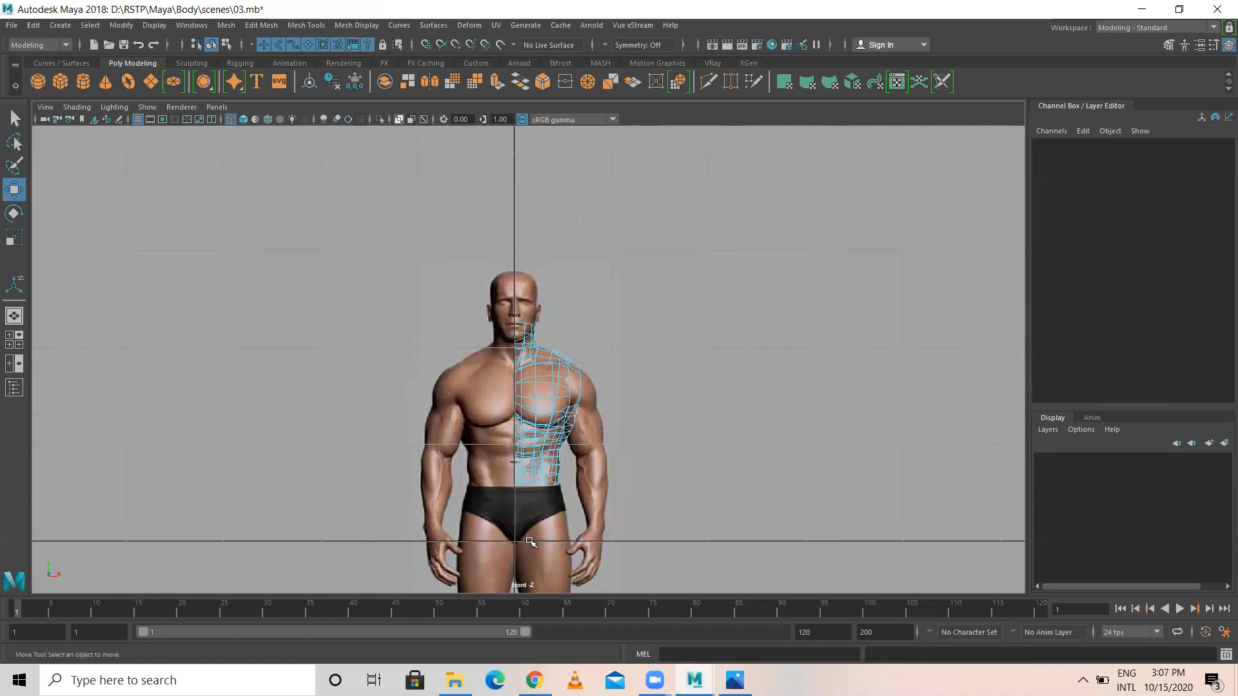
- Undo the face deletion, check the full mesh against the front reference, and delete the mirrored half's faces again
scroll(530, 541, "up", 3)
key("ctrl+z")
middle_click_drag(540, 532, 540, 404, "alt")
scroll(580, 298, "up", 3)
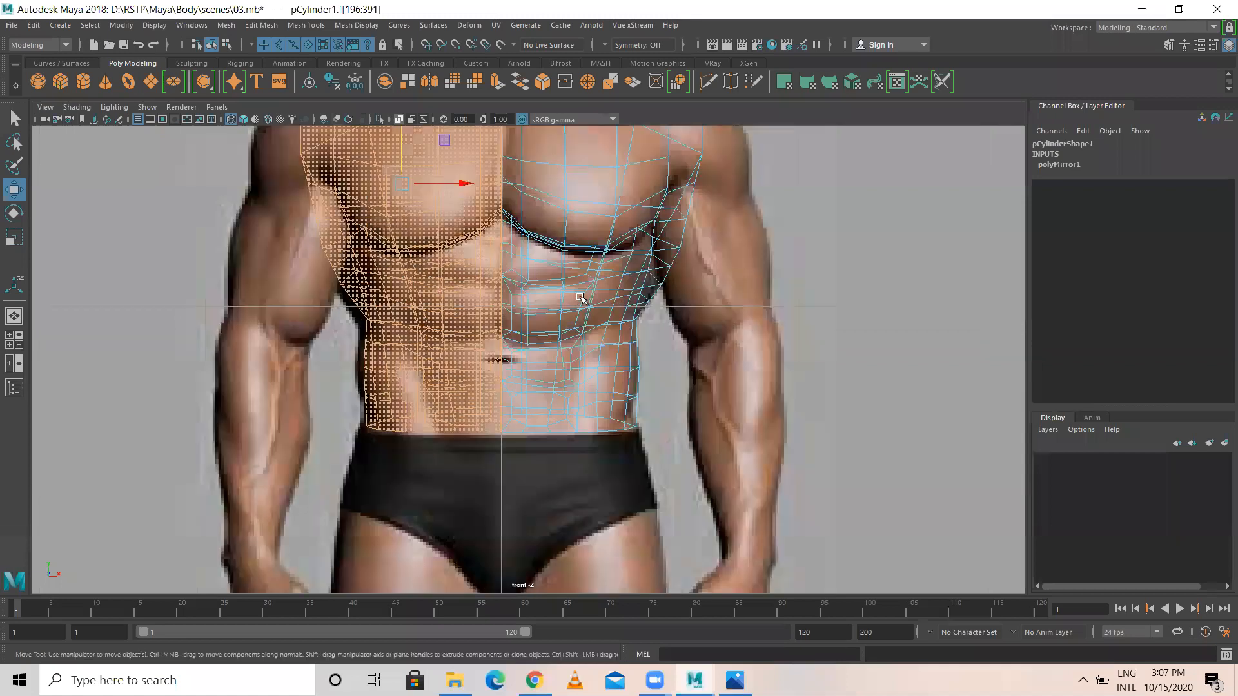
scroll(544, 327, "up", 1)
middle_click_drag(533, 259, 520, 457, "alt")
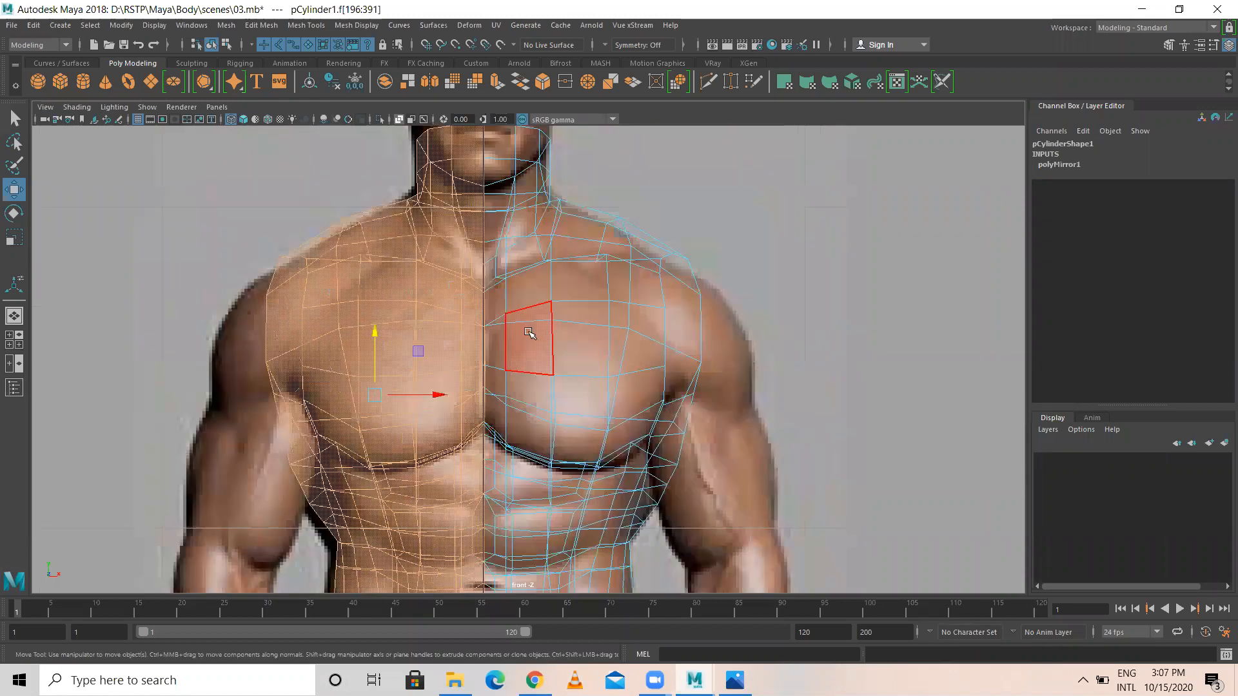
key("Delete")
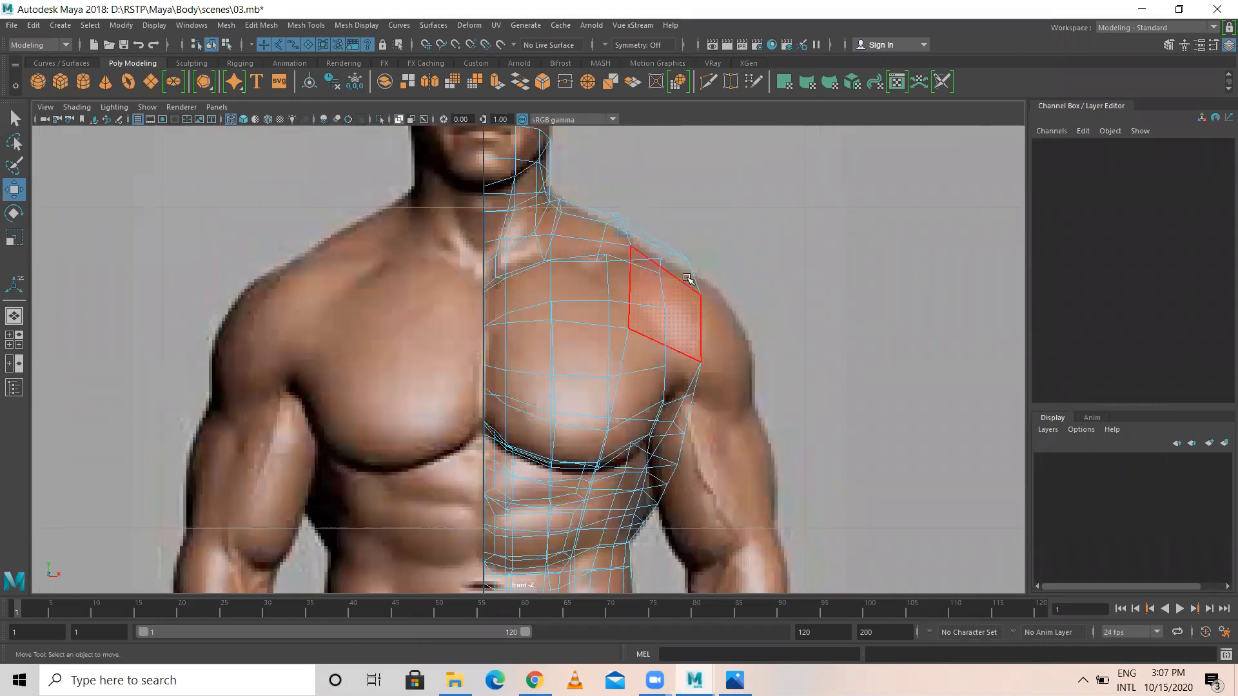
- Return to object mode, check the remaining half from the back in perspective, and deselect it in the front view
key("space")
key("space")
left_click_drag(565, 345, 407, 381, "alt")
right_click_drag(559, 271, 584, 245)
left_click(541, 269)
left_click_drag(571, 333, 508, 322, "alt")
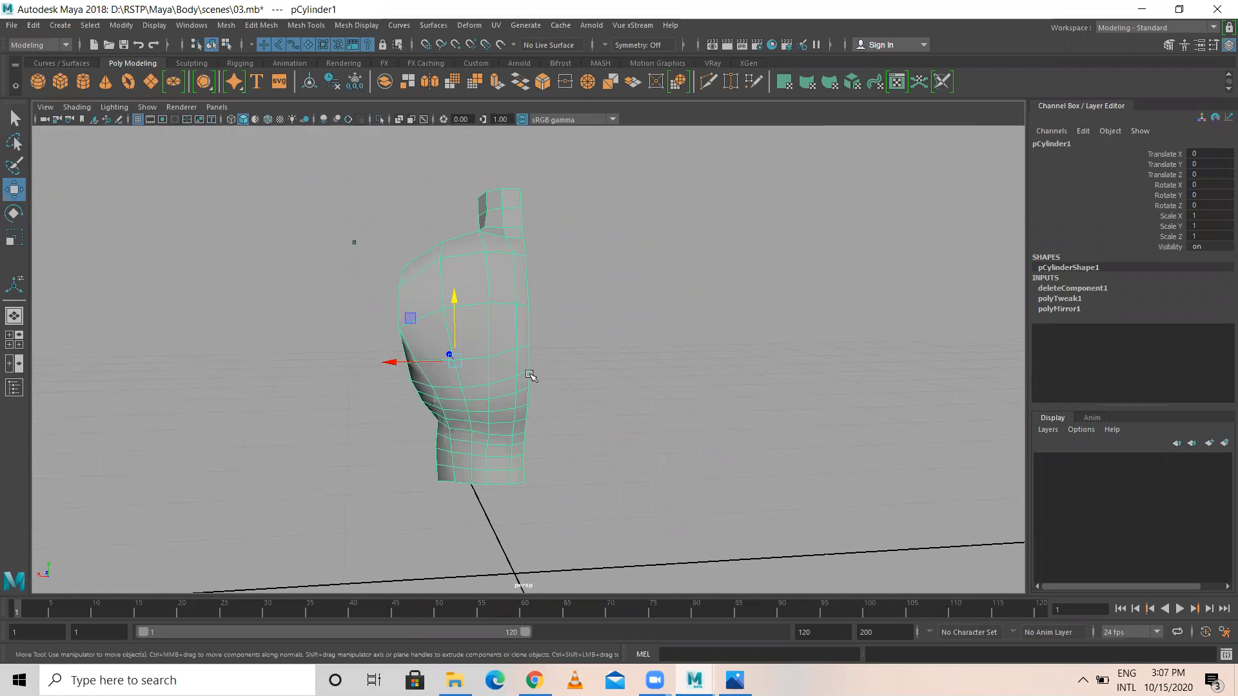
key("space")
key("space")
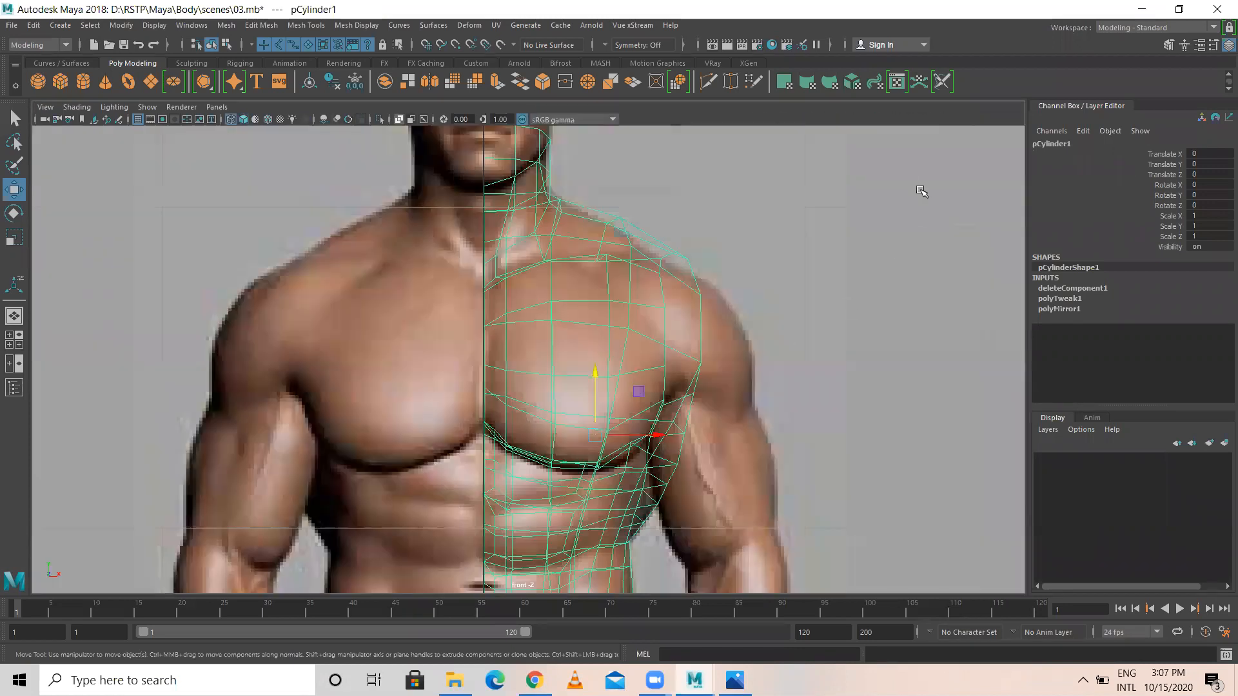
left_click(464, 367)
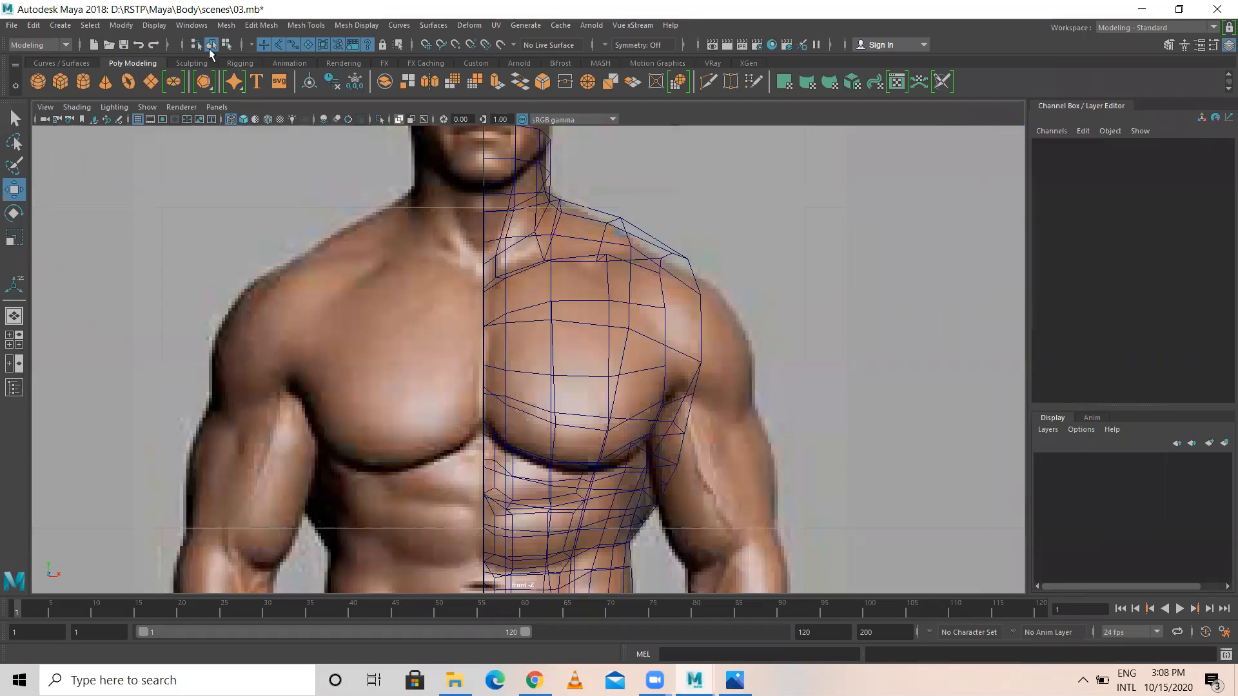
left_click(121, 25)
mouse_move(133, 25)
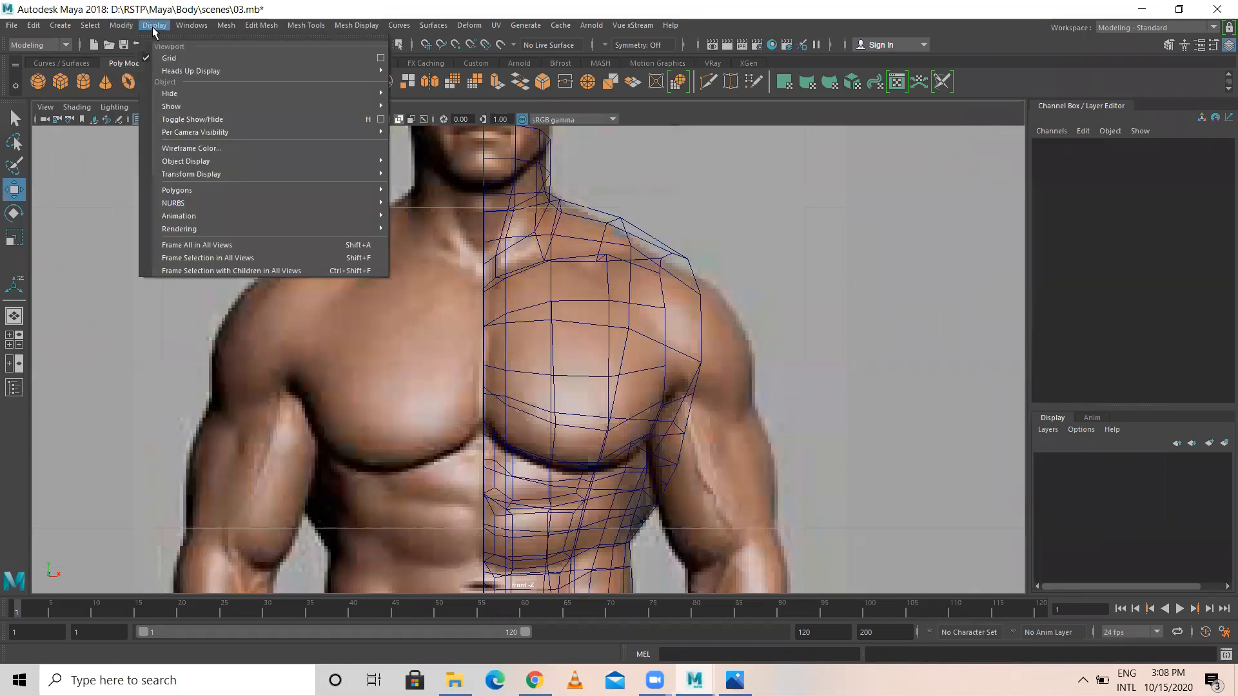
mouse_move(210, 71)
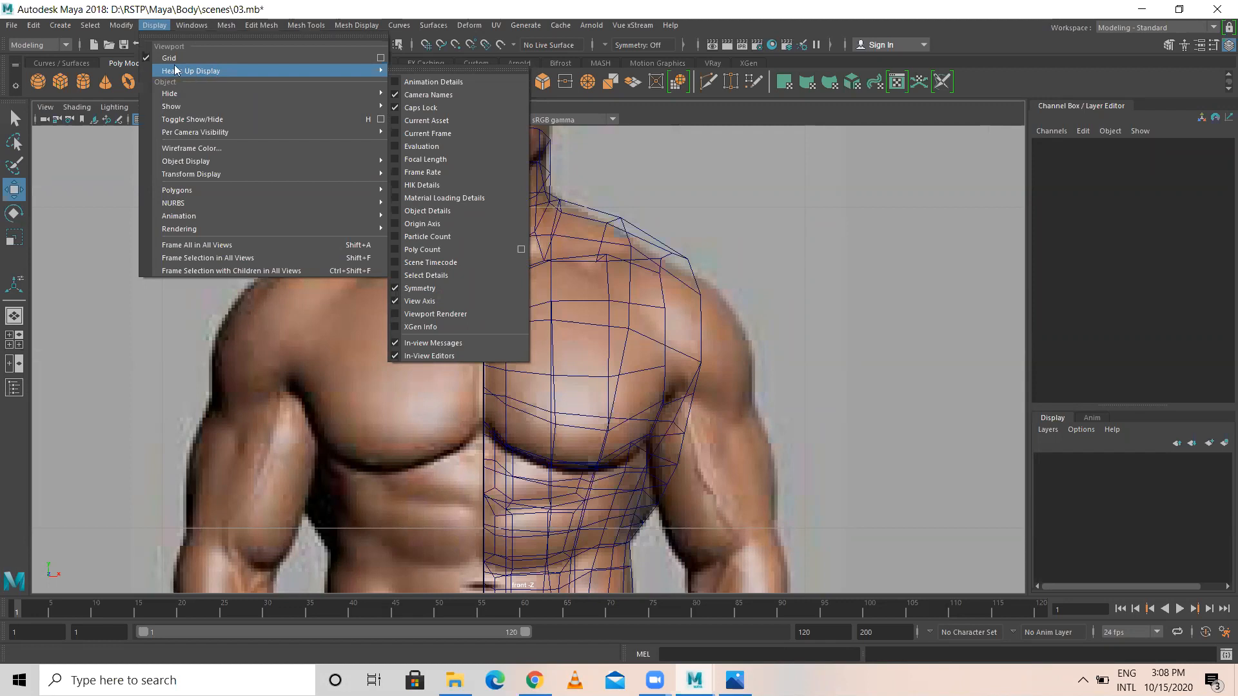
mouse_move(62, 28)
mouse_move(377, 94)
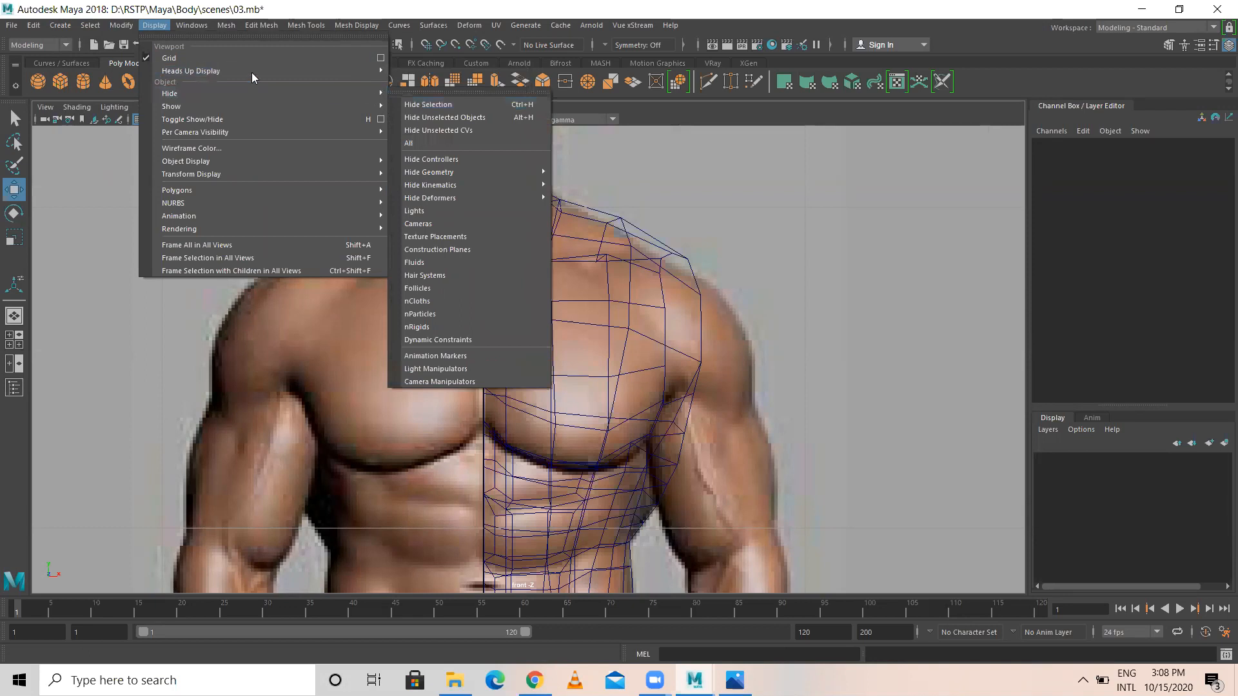
mouse_move(247, 69)
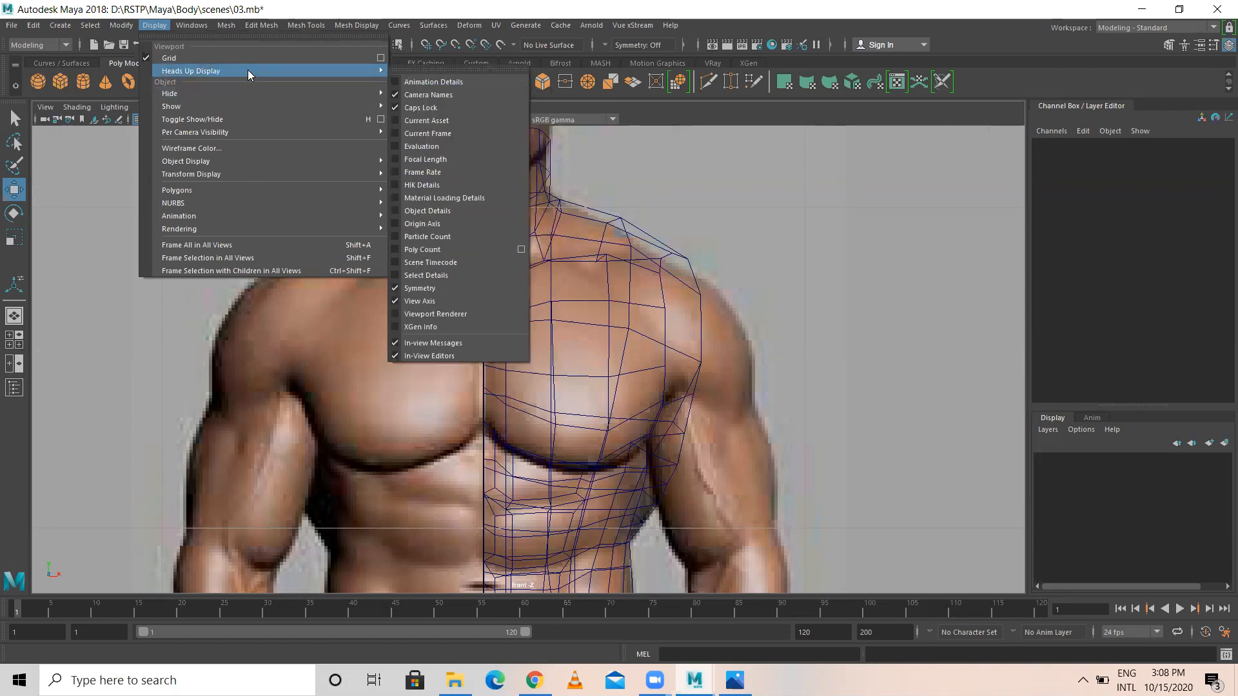
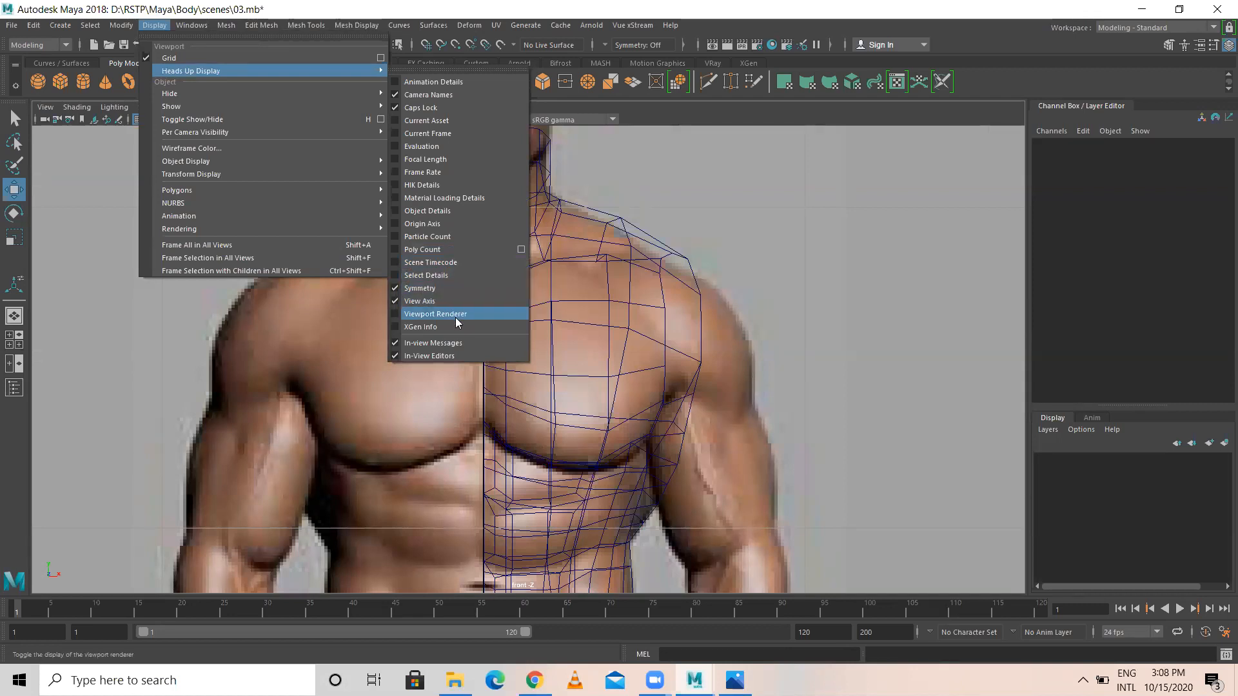
left_click_drag(789, 257, 895, 280)
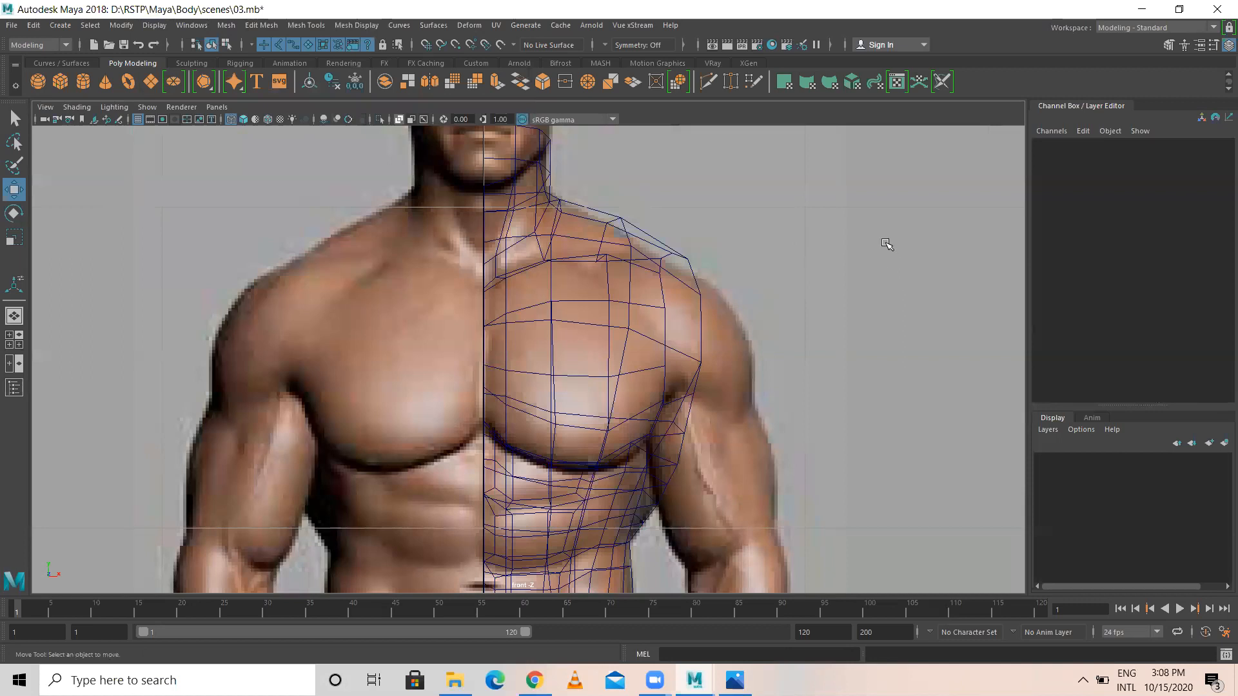
left_click(118, 30)
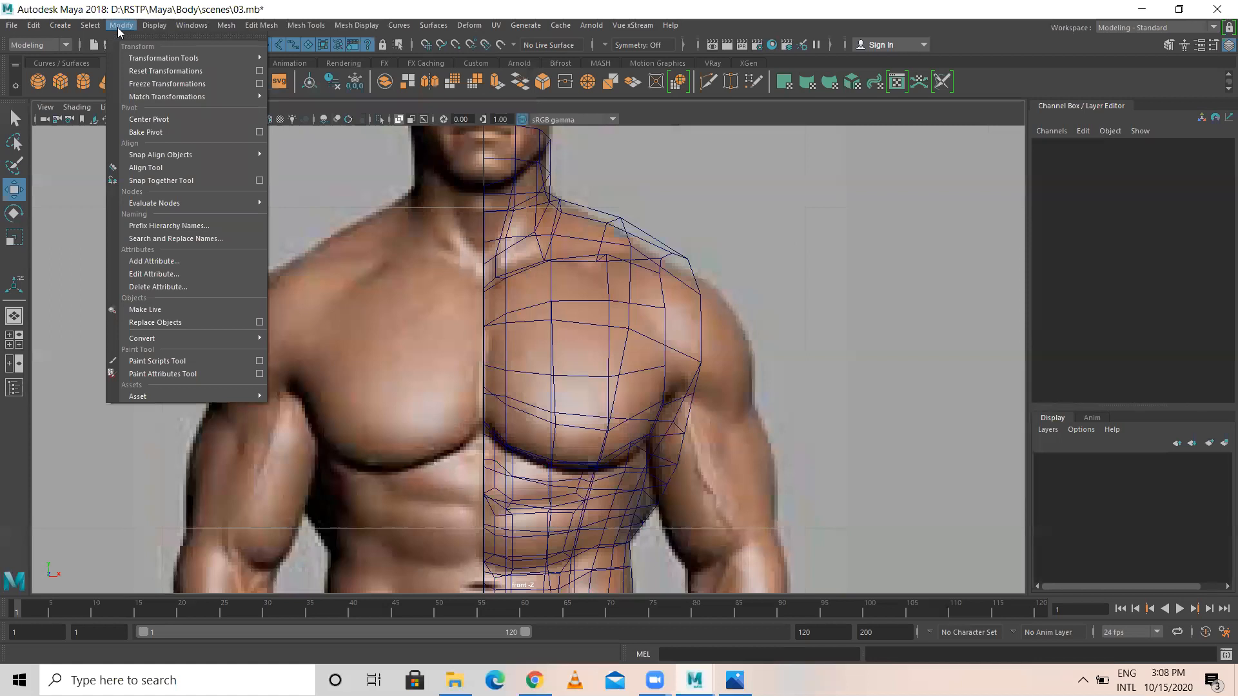
mouse_move(140, 29)
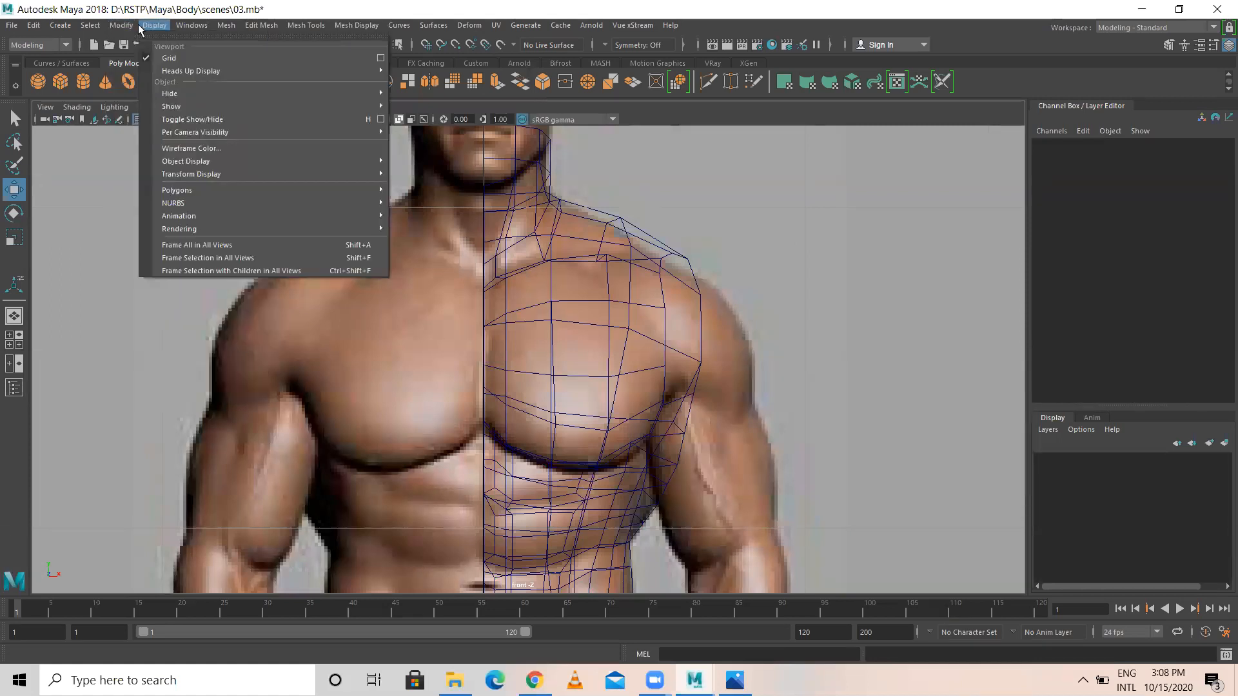
mouse_move(215, 132)
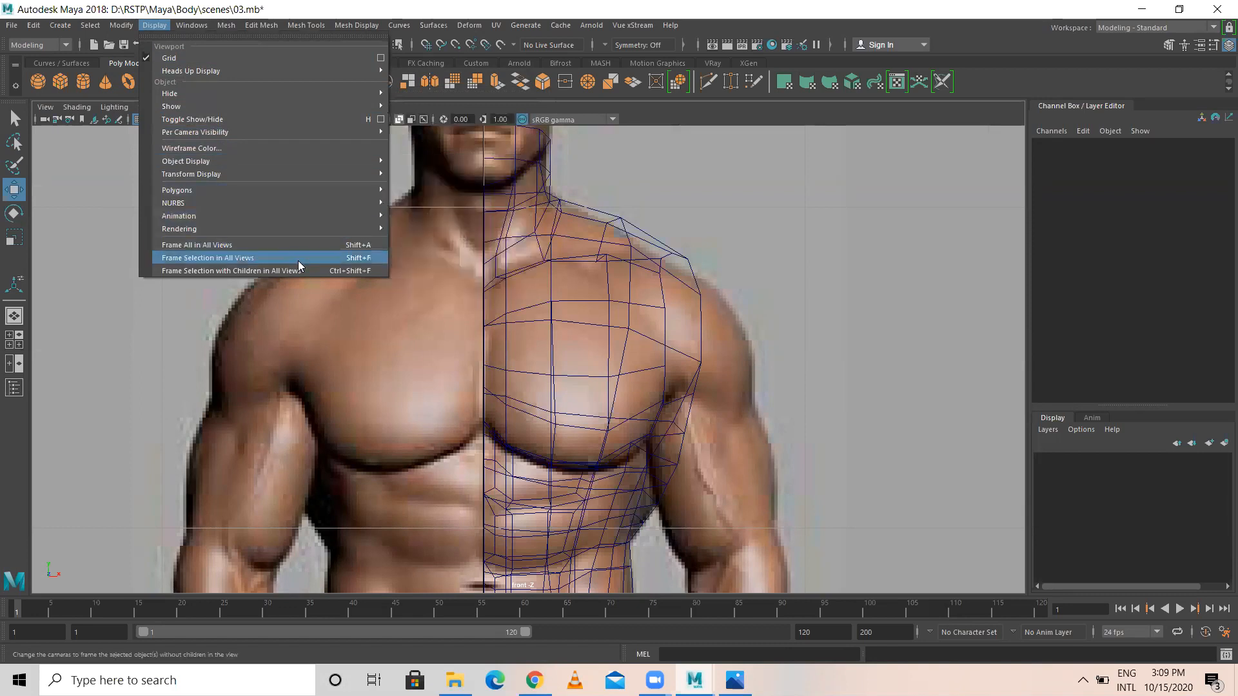
left_click(760, 258)
left_click(896, 208)
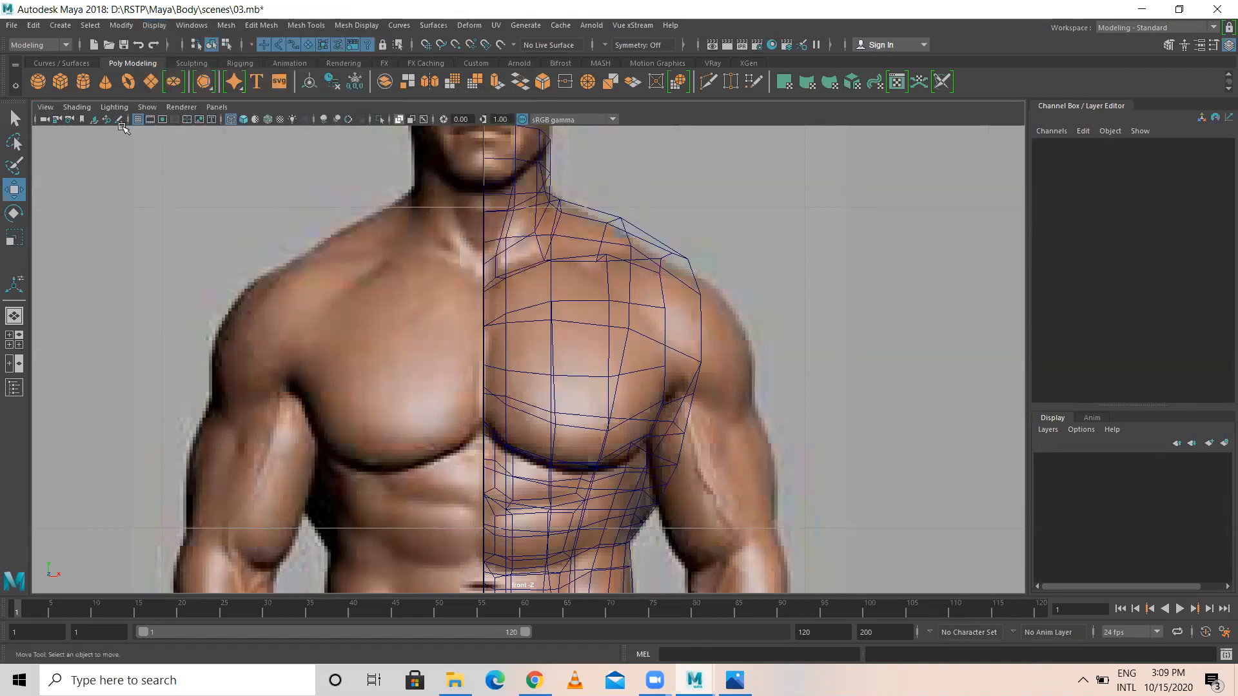
- Import Backman.jpg from the sourceimages folder as an image plane in the front view
left_click(40, 110)
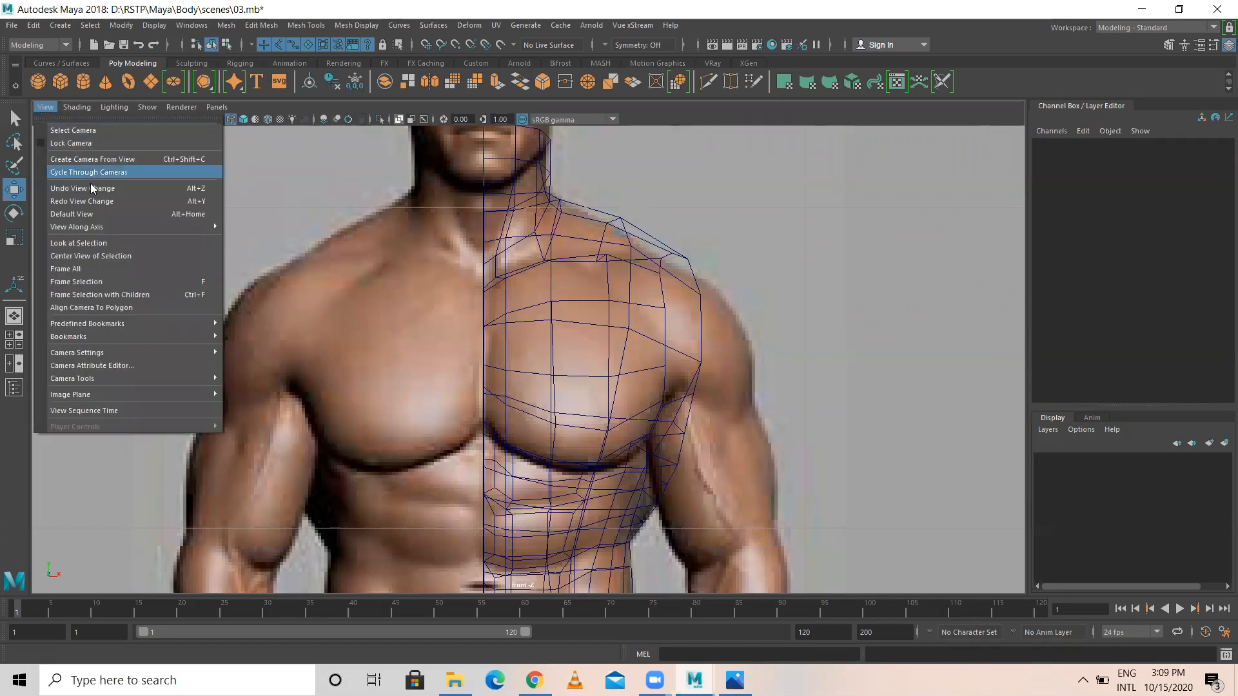
mouse_move(117, 393)
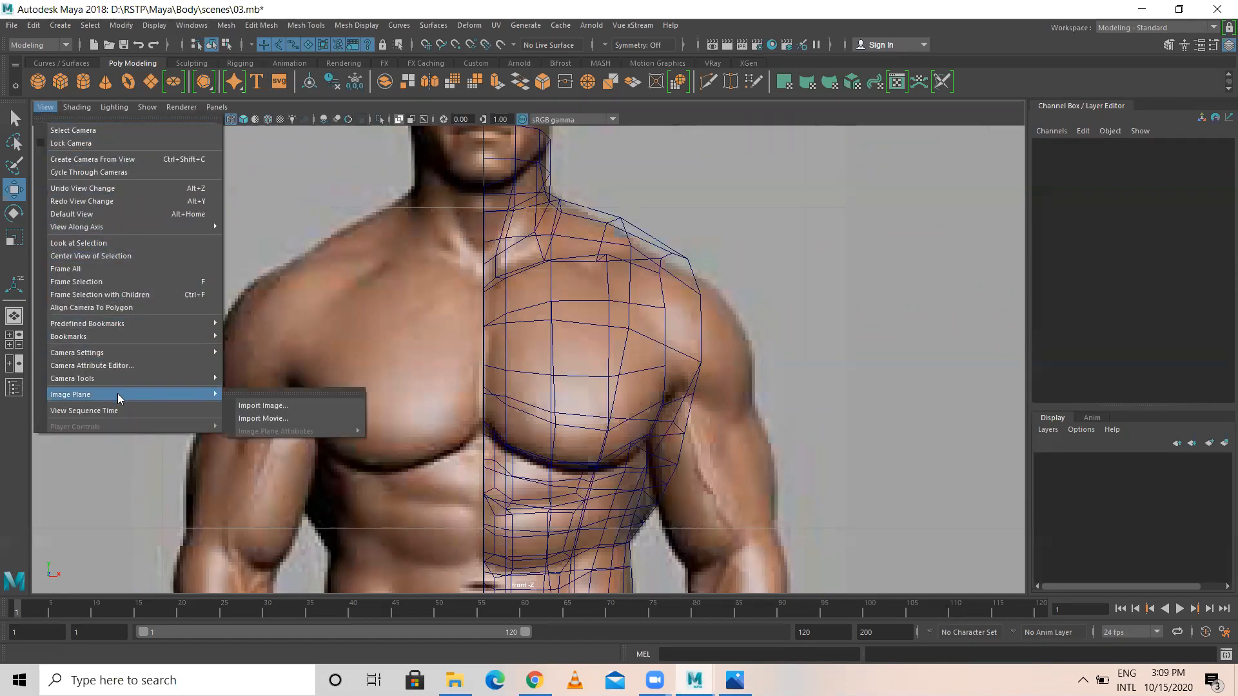
left_click(238, 405)
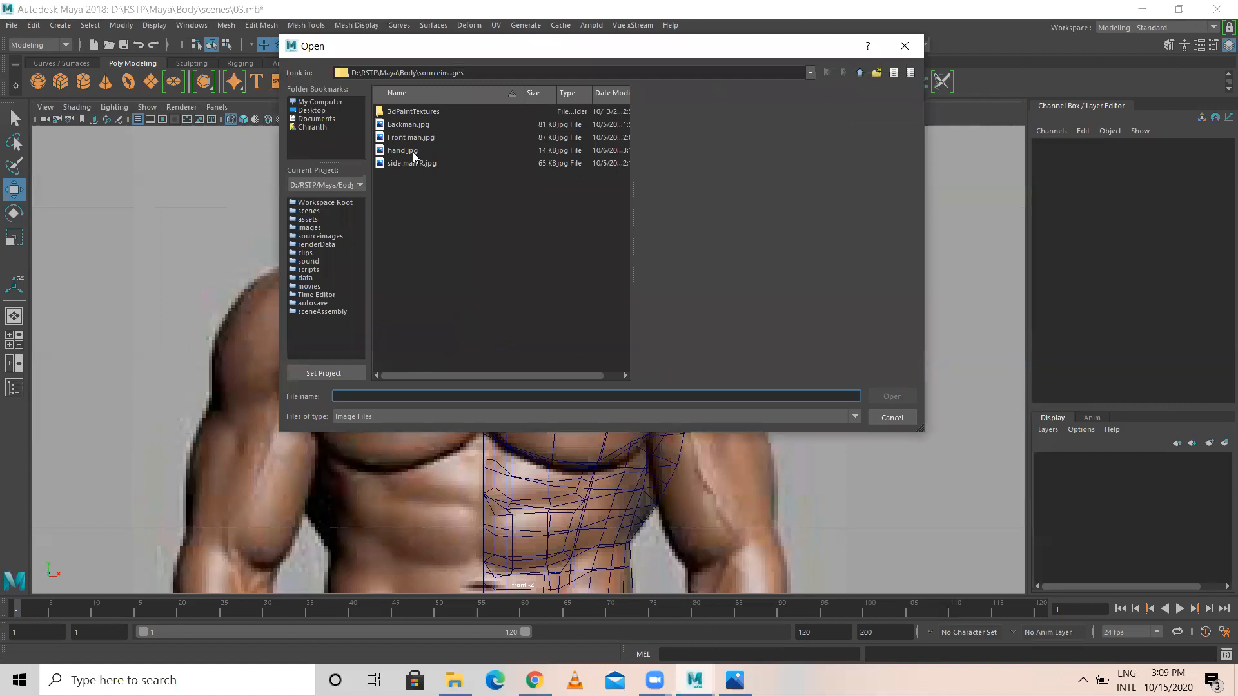
left_click(401, 126)
left_click(892, 397)
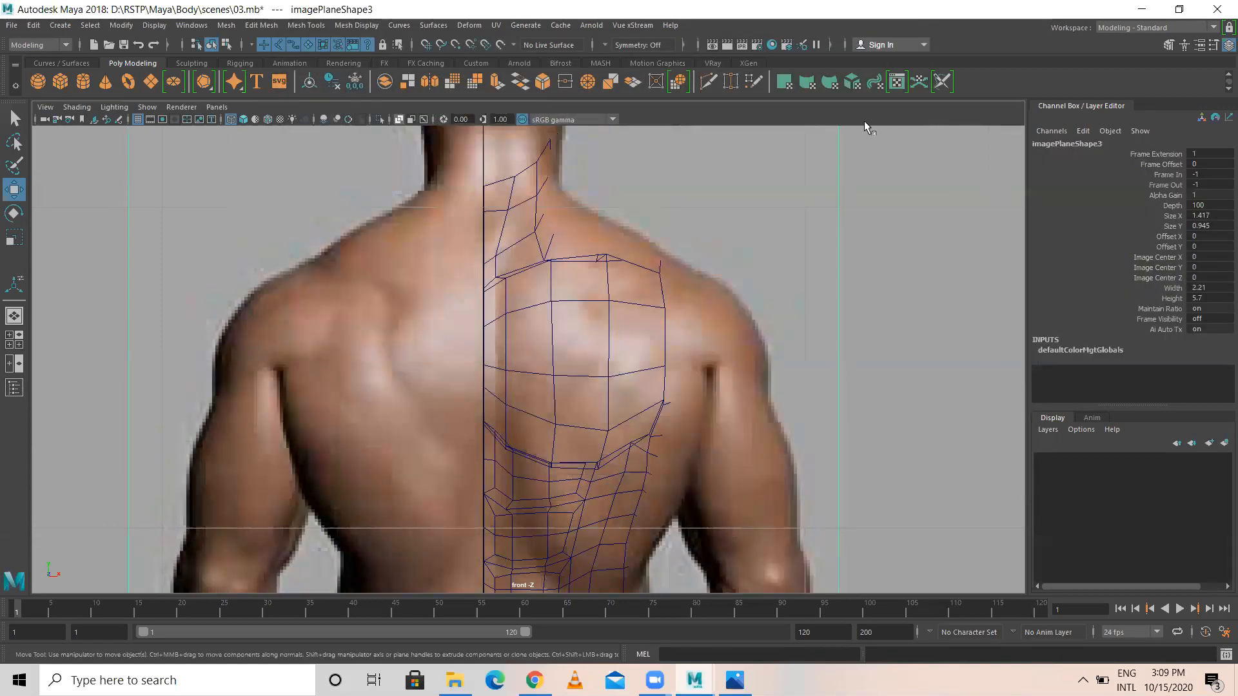
- In perspective, move the back reference image plane along Z to about 8.8, well clear of the torso mesh
key("space")
key("space")
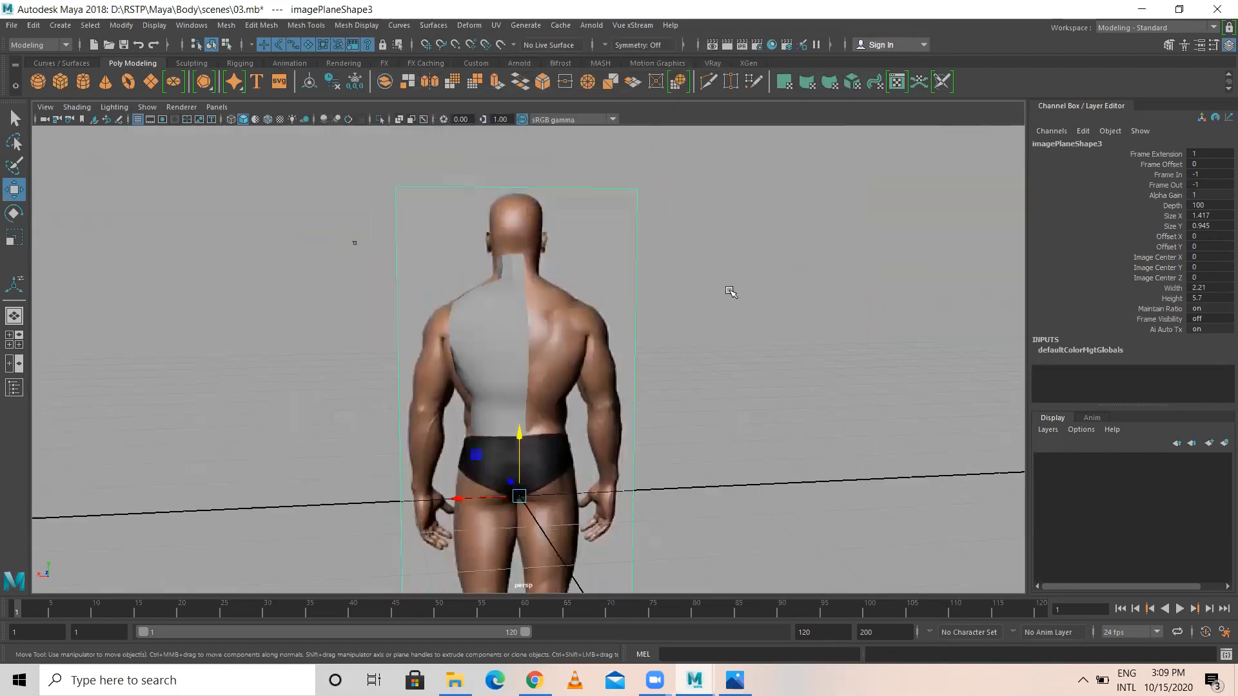
left_click_drag(732, 291, 569, 390, "alt")
left_click_drag(456, 484, 226, 442)
scroll(626, 409, "down", 8)
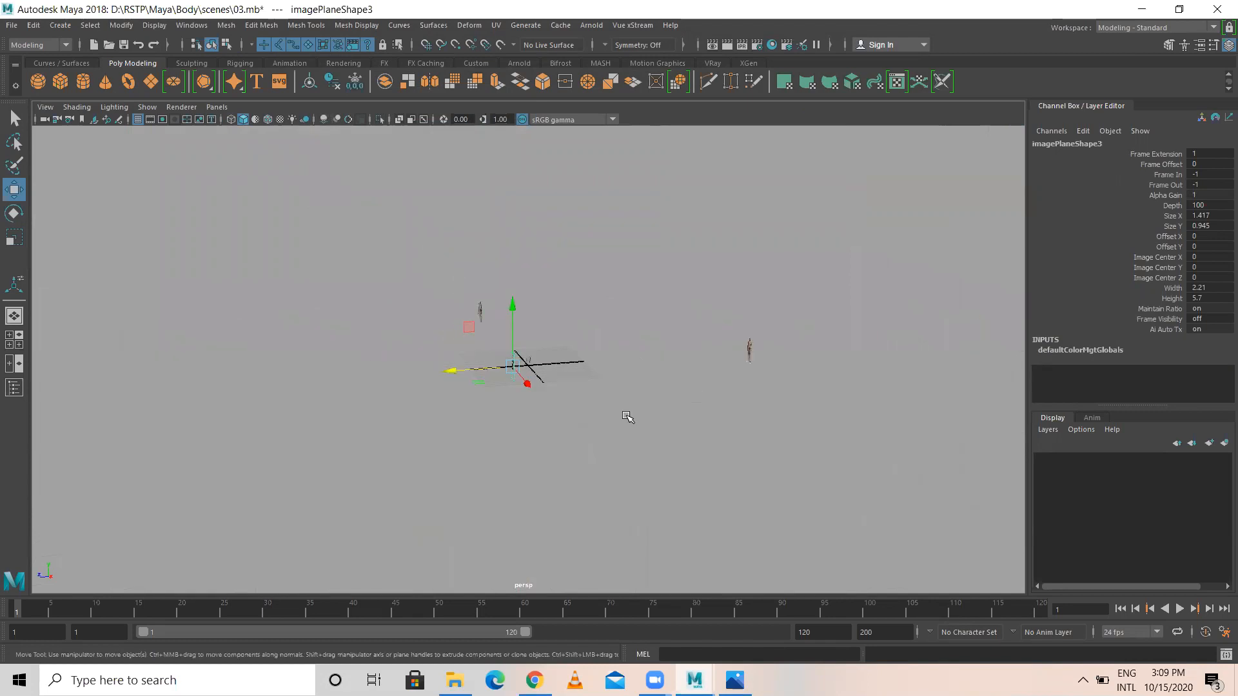
scroll(416, 379, "up", 6)
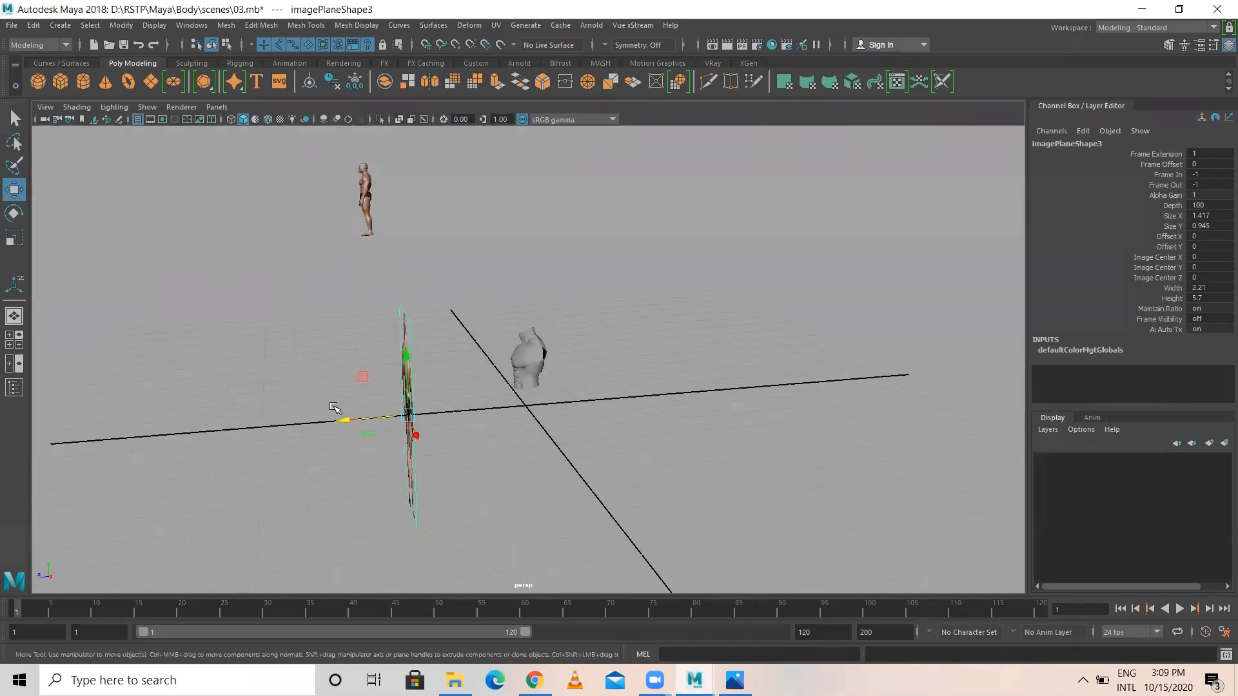
left_click_drag(352, 421, 409, 442, "alt")
- In the front view, try an Alpha Gain of 0.6 on the back image plane and set it back to 1
key("space")
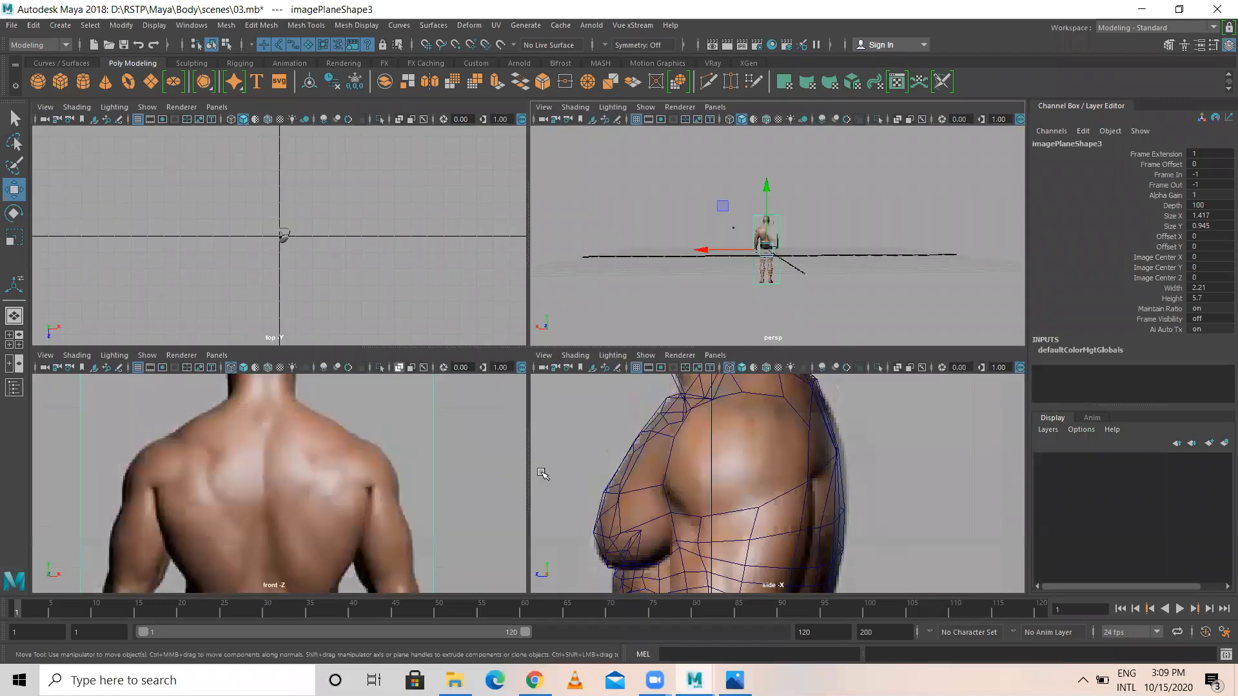
key("space")
scroll(470, 409, "down", 5)
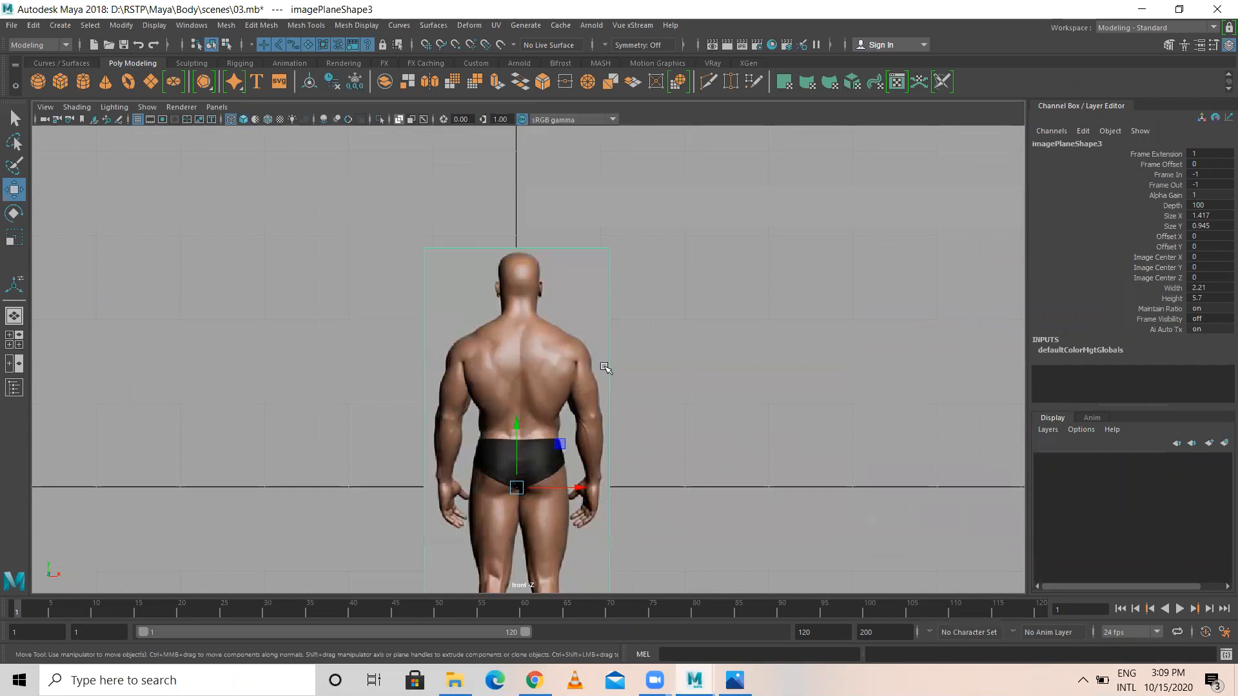
double_click(1214, 196)
type("0.5")
key("Return")
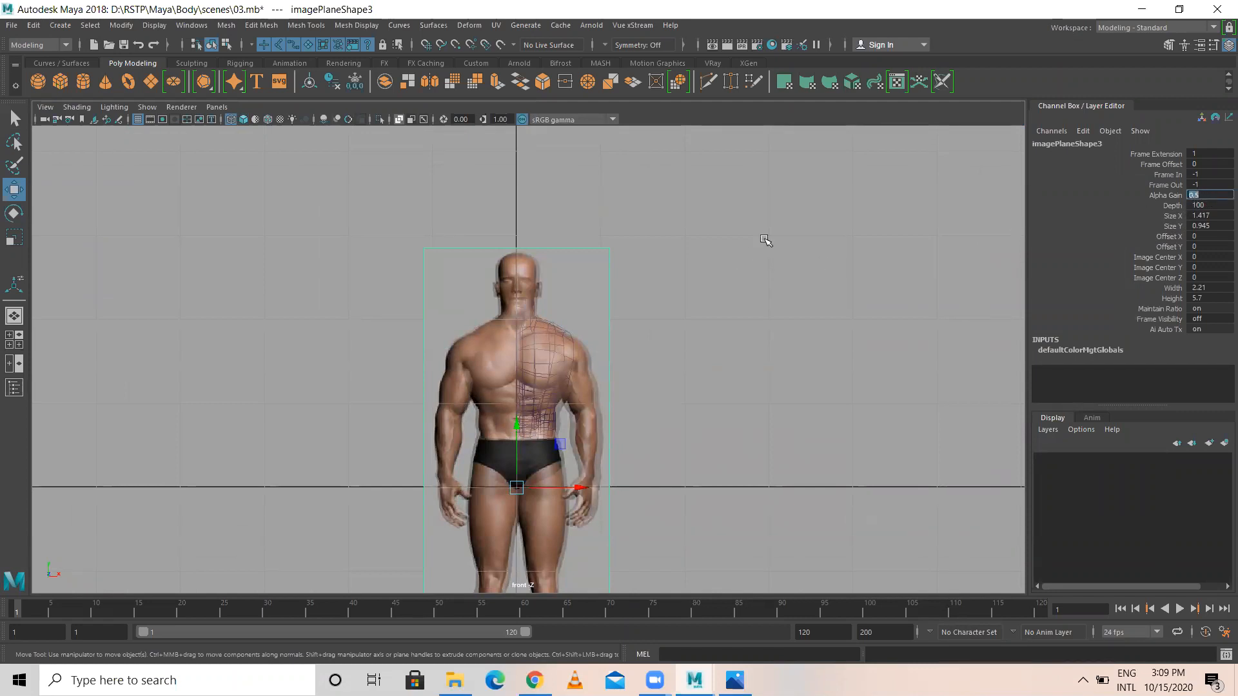
left_click(1211, 195)
type("1")
key("Return")
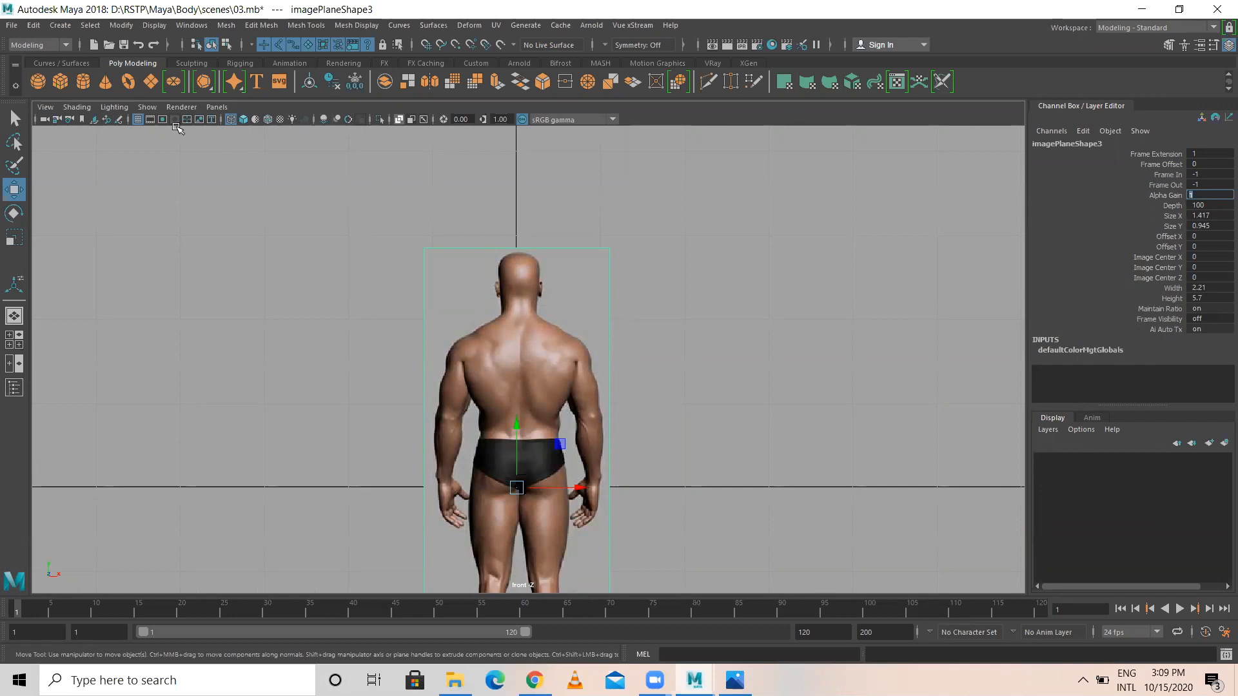
left_click(217, 108)
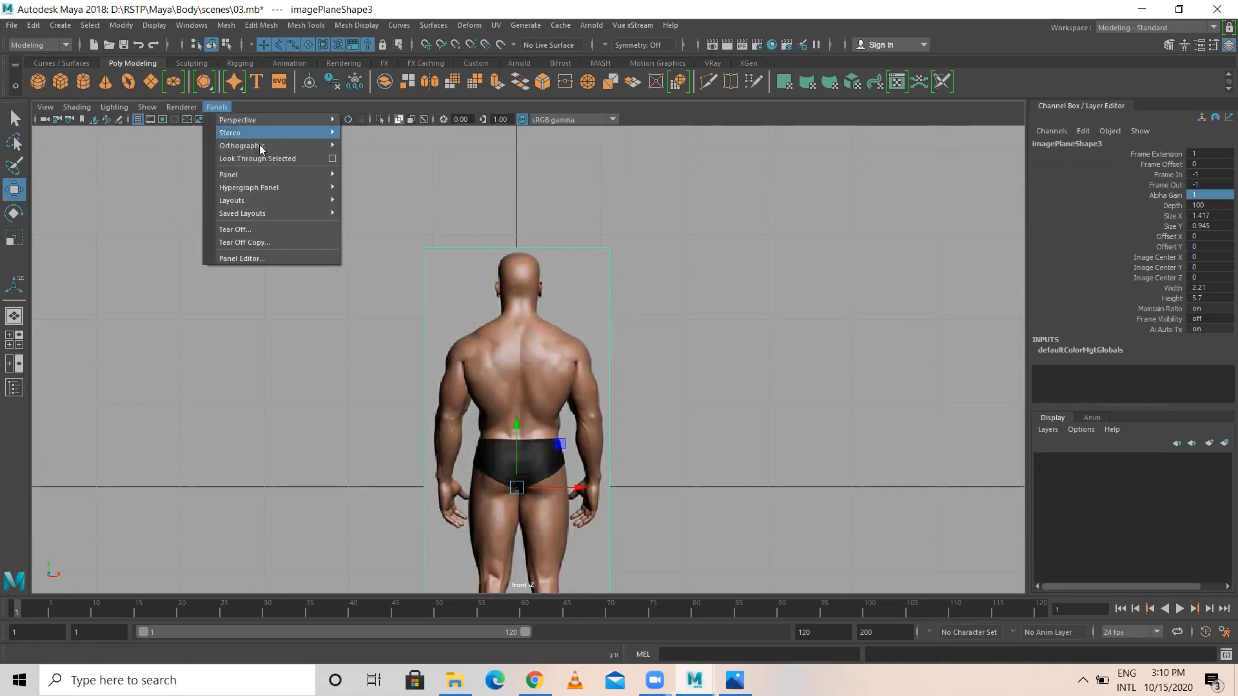
mouse_move(262, 149)
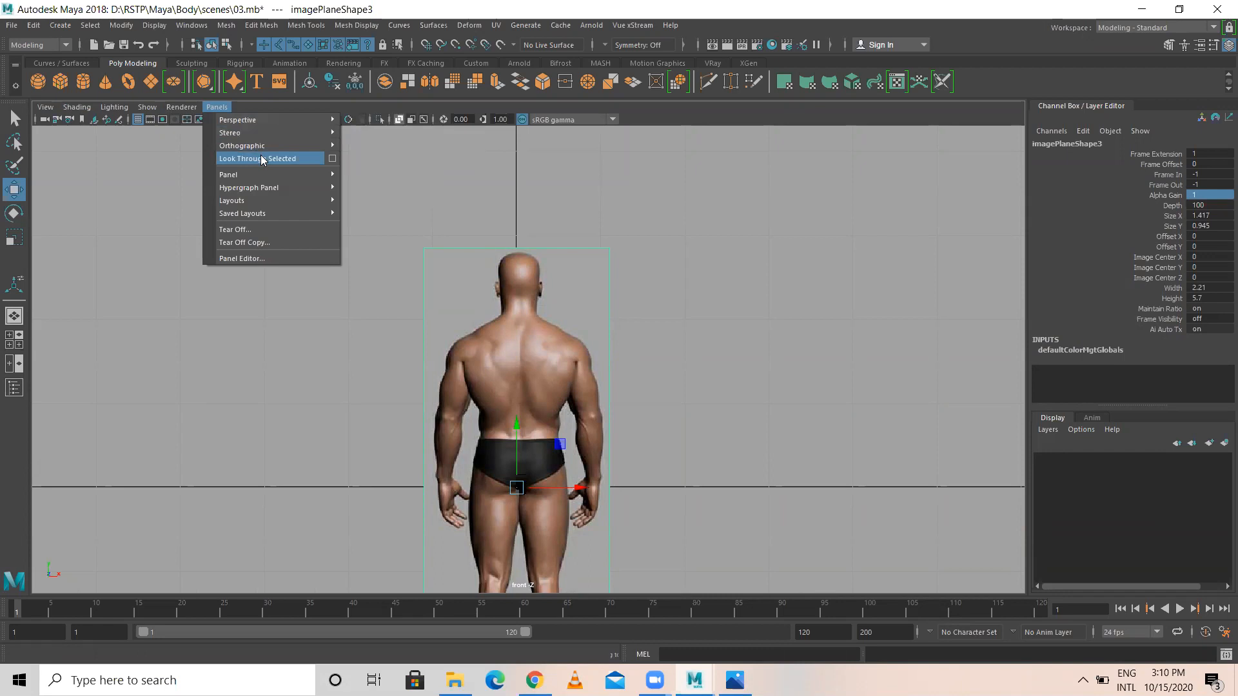
mouse_move(261, 201)
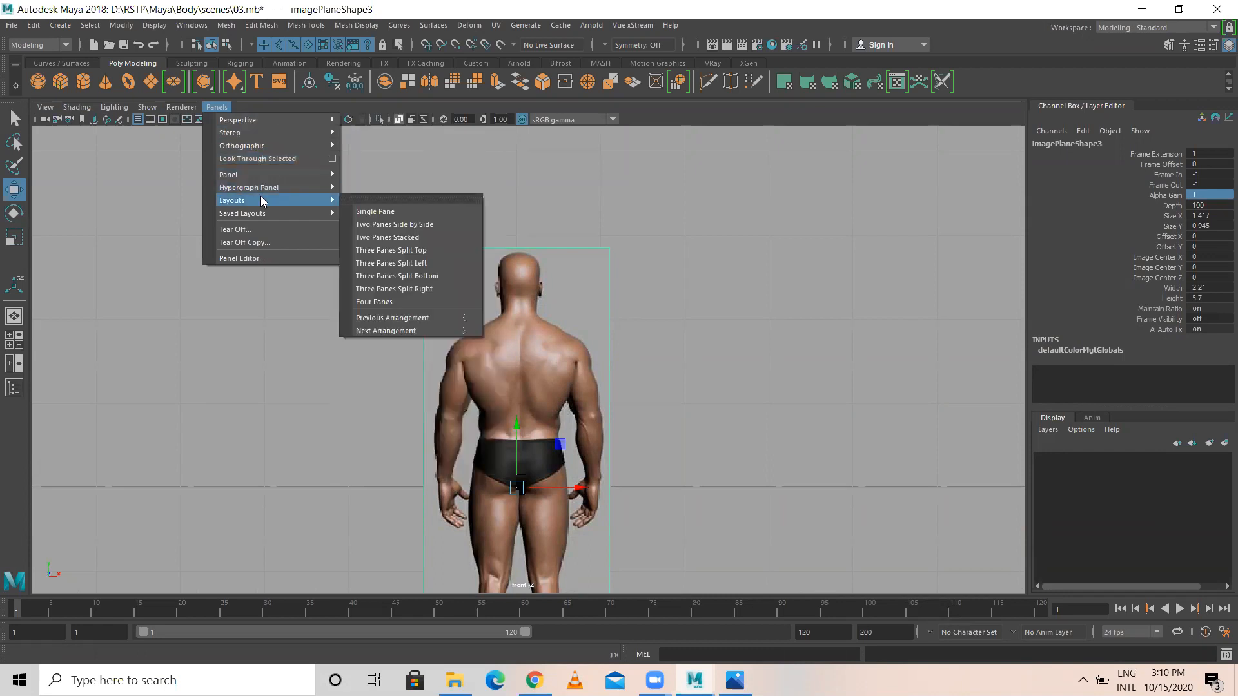
mouse_move(163, 108)
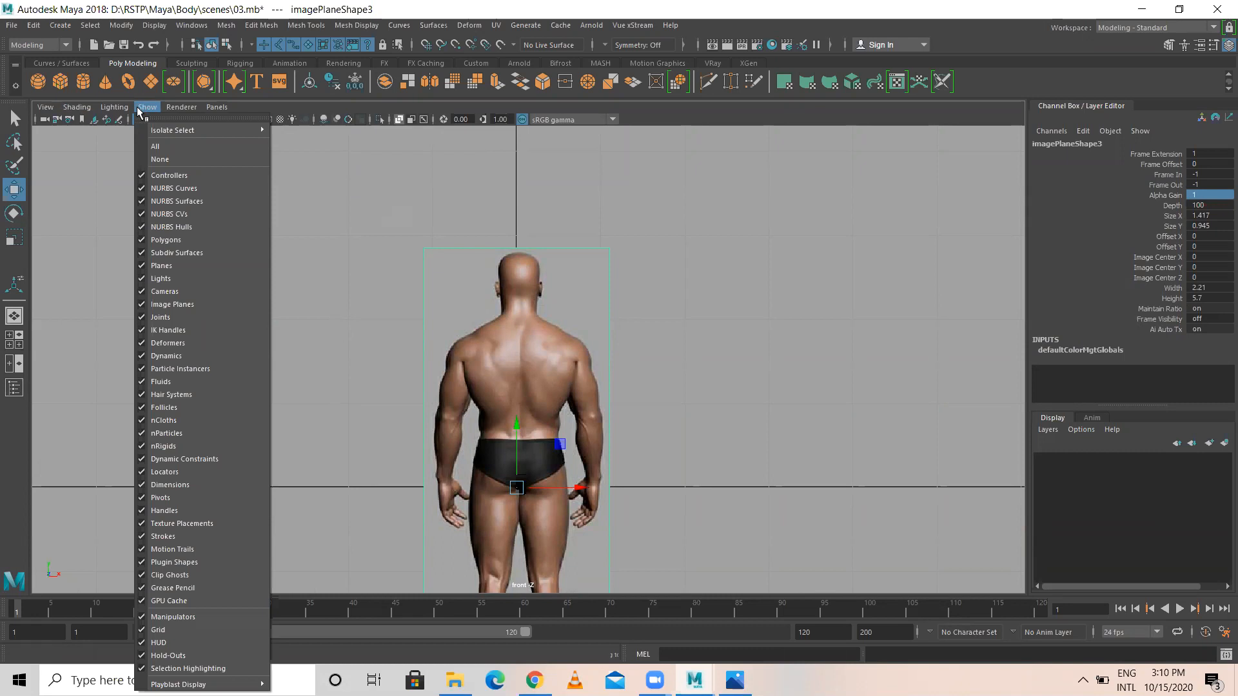
mouse_move(190, 131)
mouse_move(75, 116)
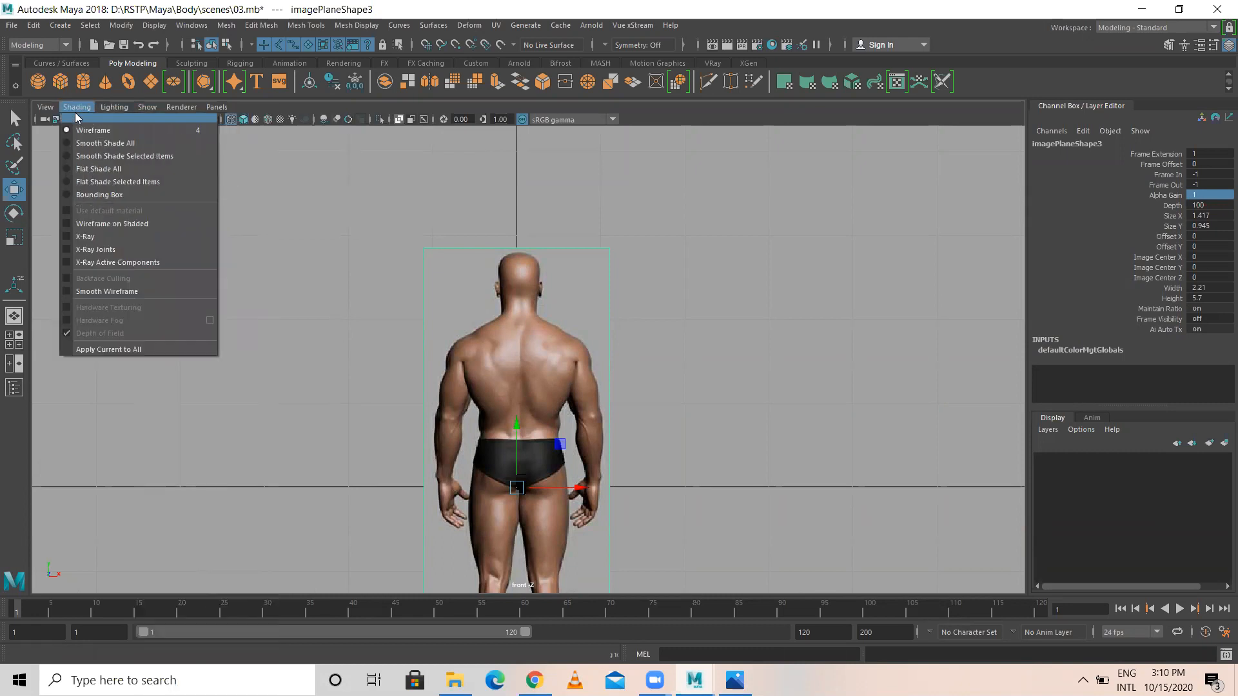
left_click(332, 110)
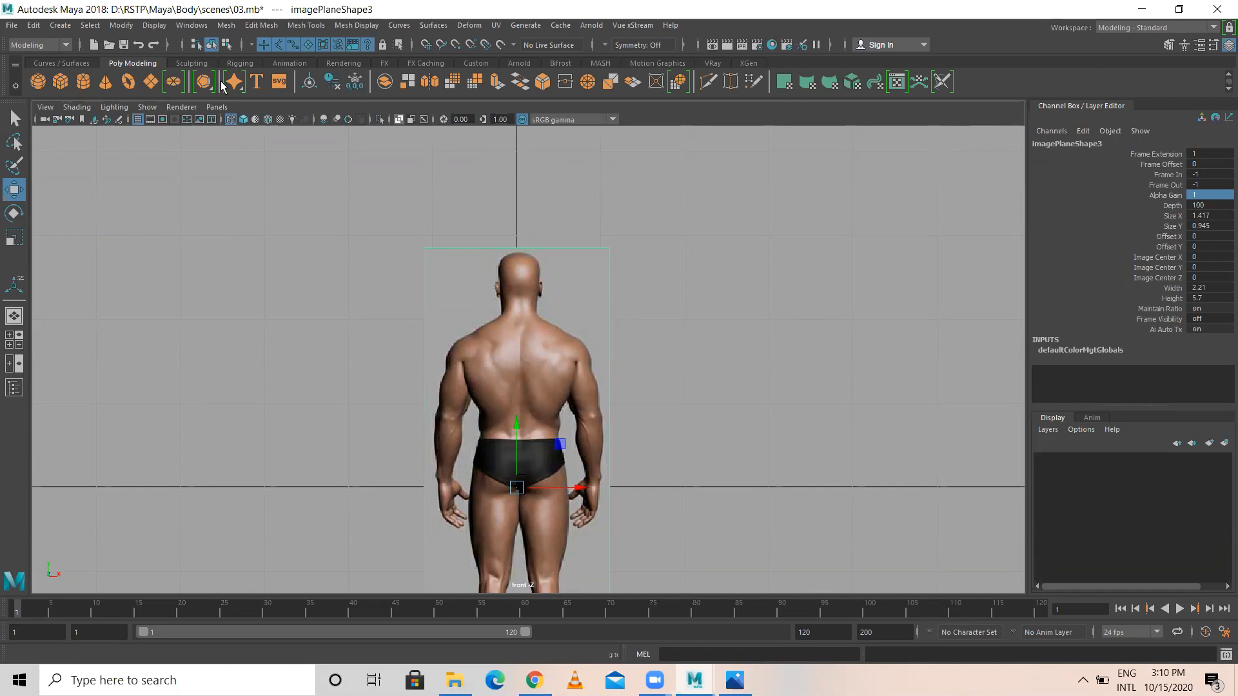
- Deselect the back reference image plane in the front view and select it again by its border
left_click(244, 120)
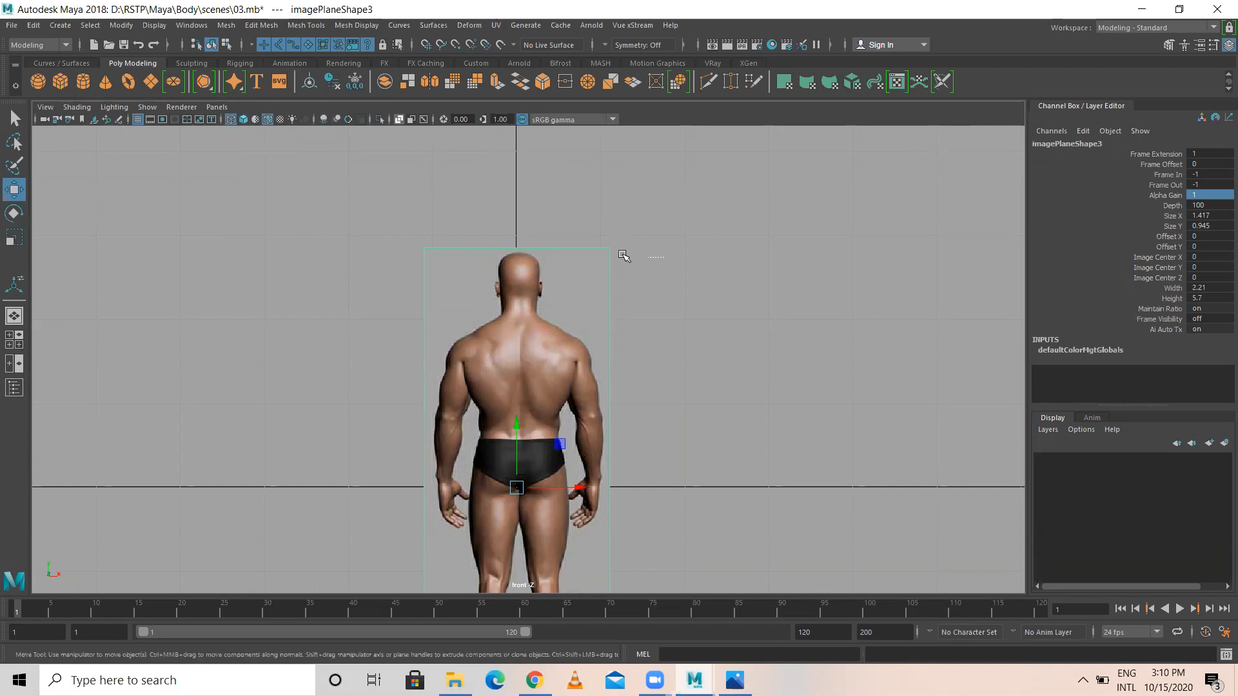
left_click(578, 251)
left_click(441, 219)
left_click(451, 277)
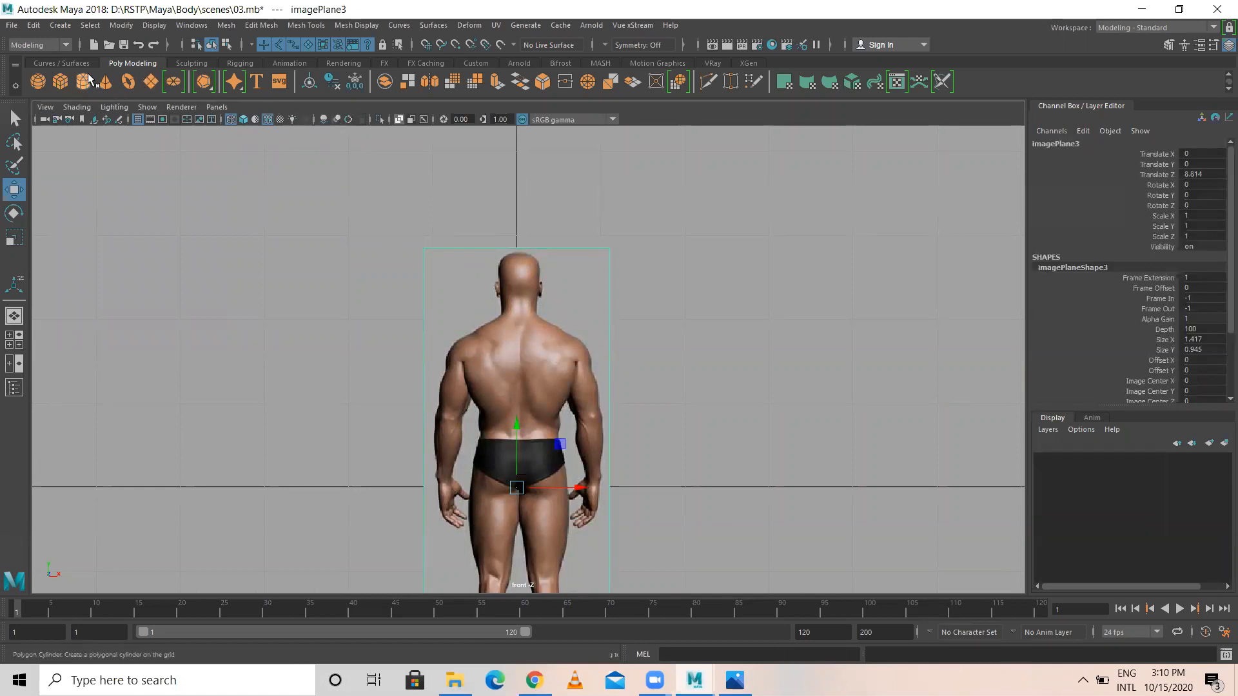
left_click(152, 27)
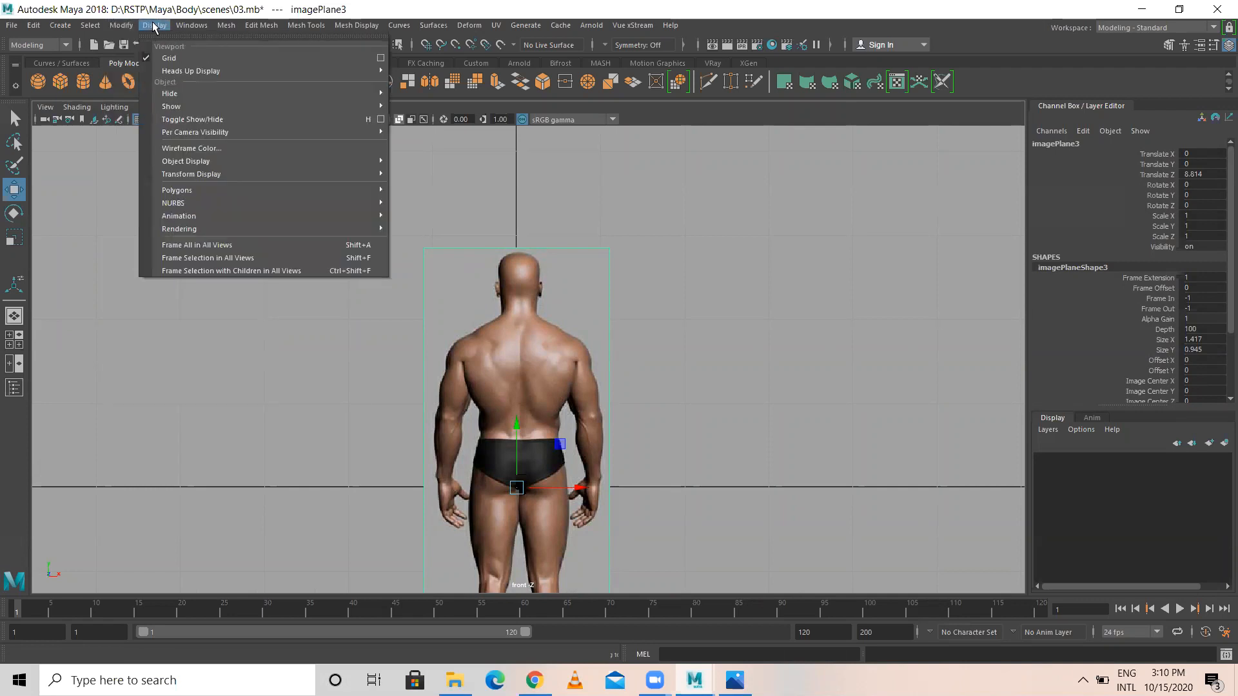
mouse_move(212, 106)
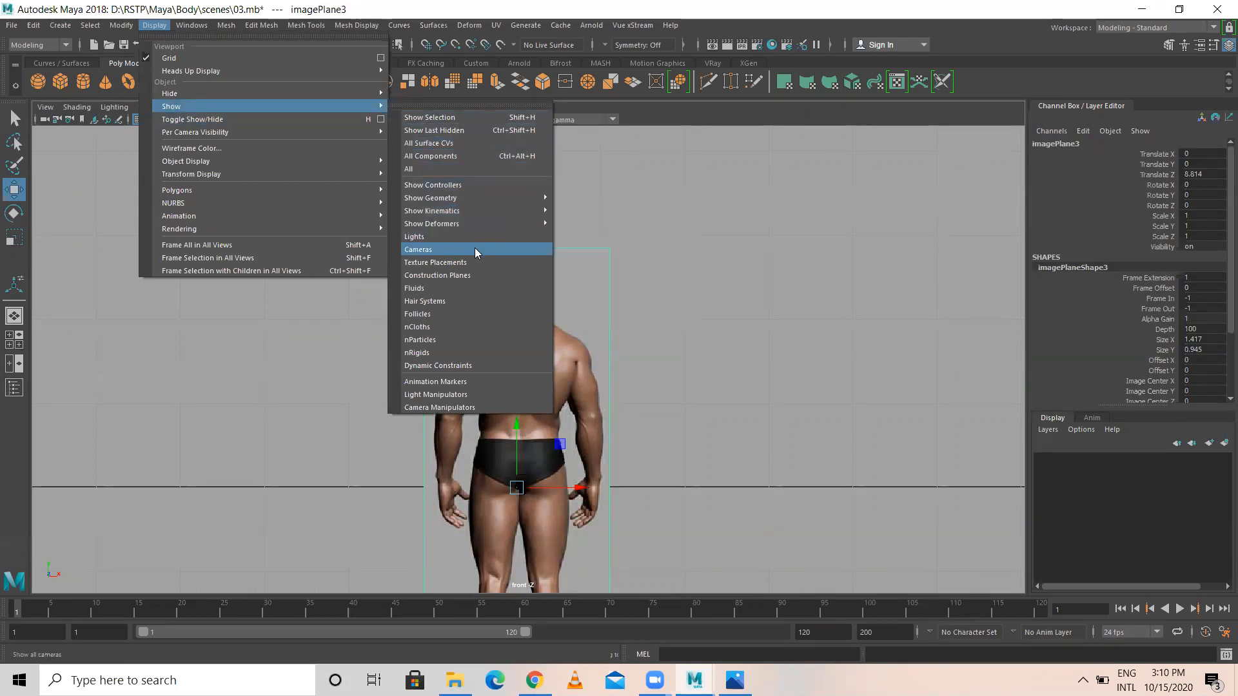
mouse_move(461, 226)
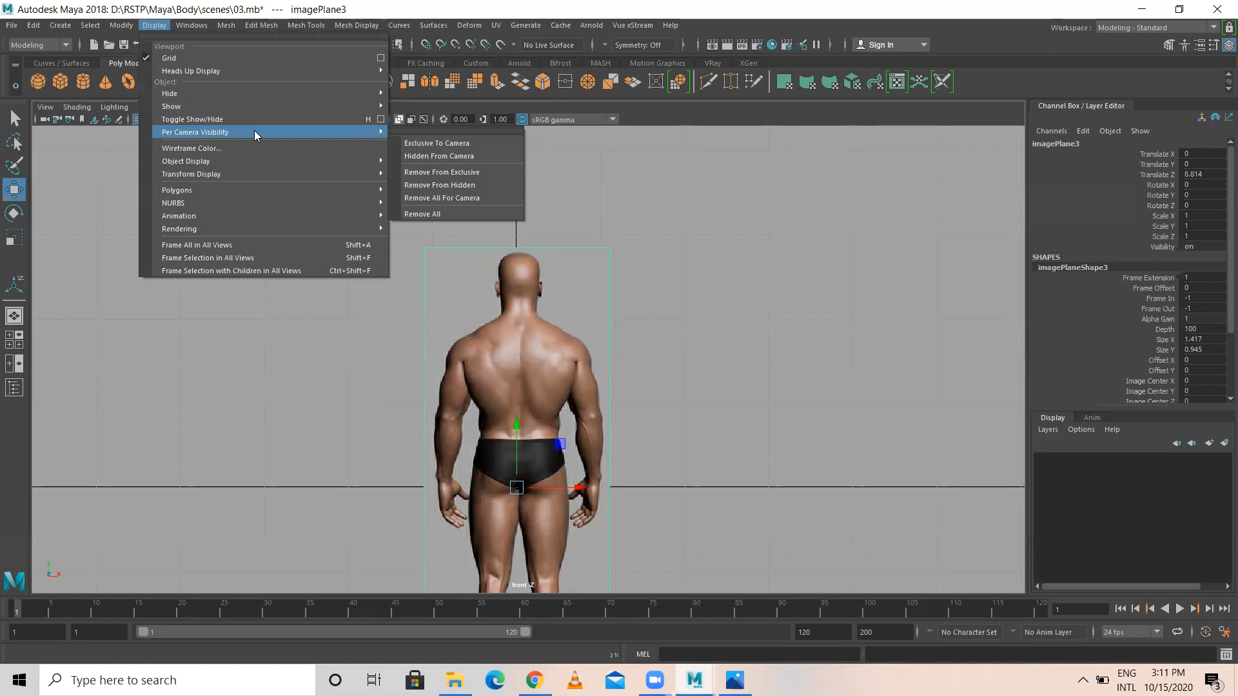
mouse_move(254, 175)
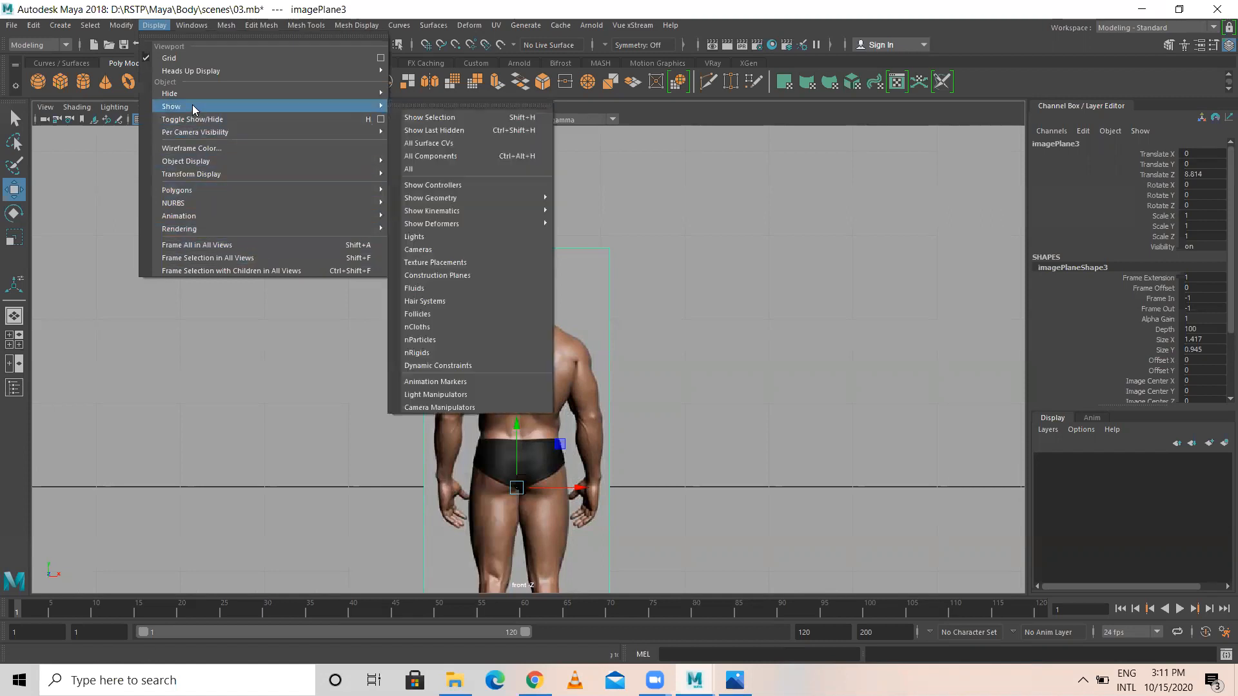
mouse_move(234, 76)
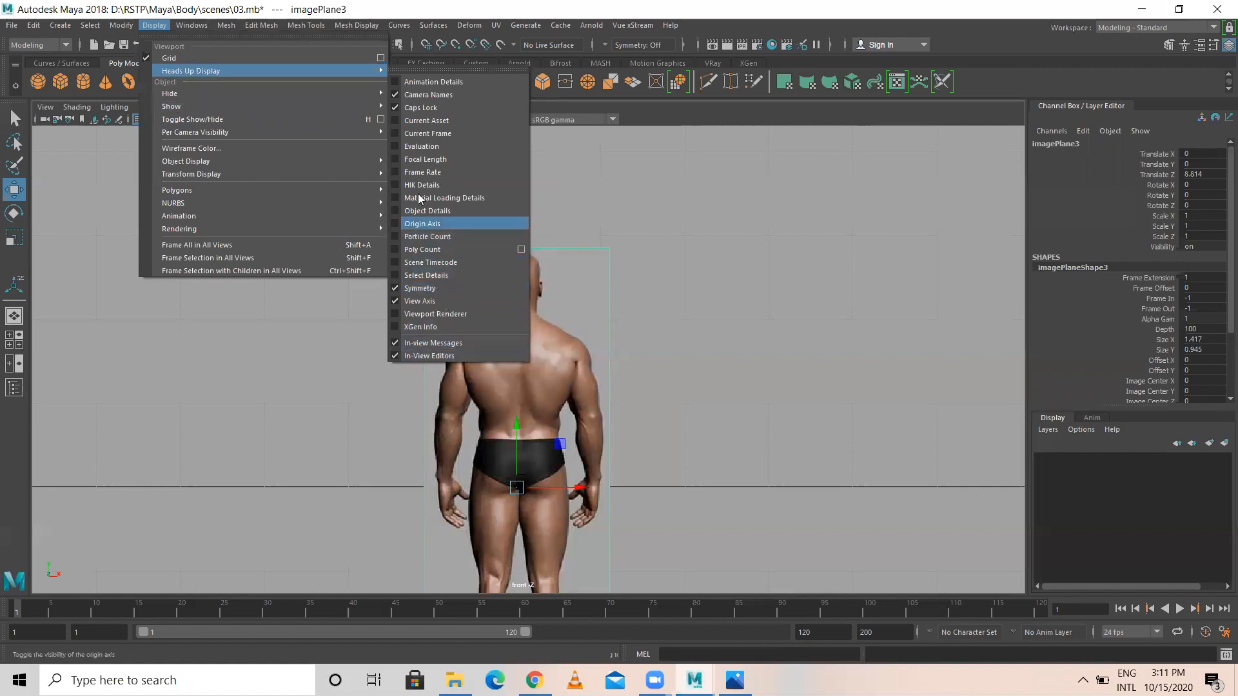
mouse_move(112, 29)
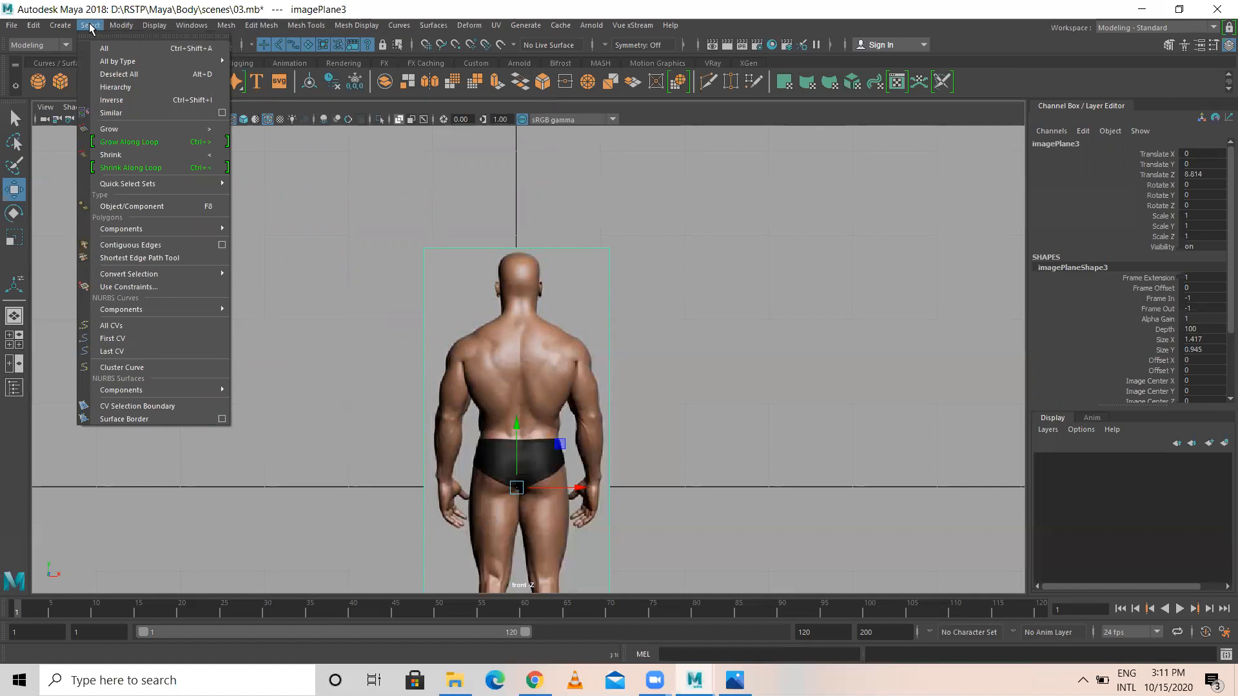
left_click(766, 158)
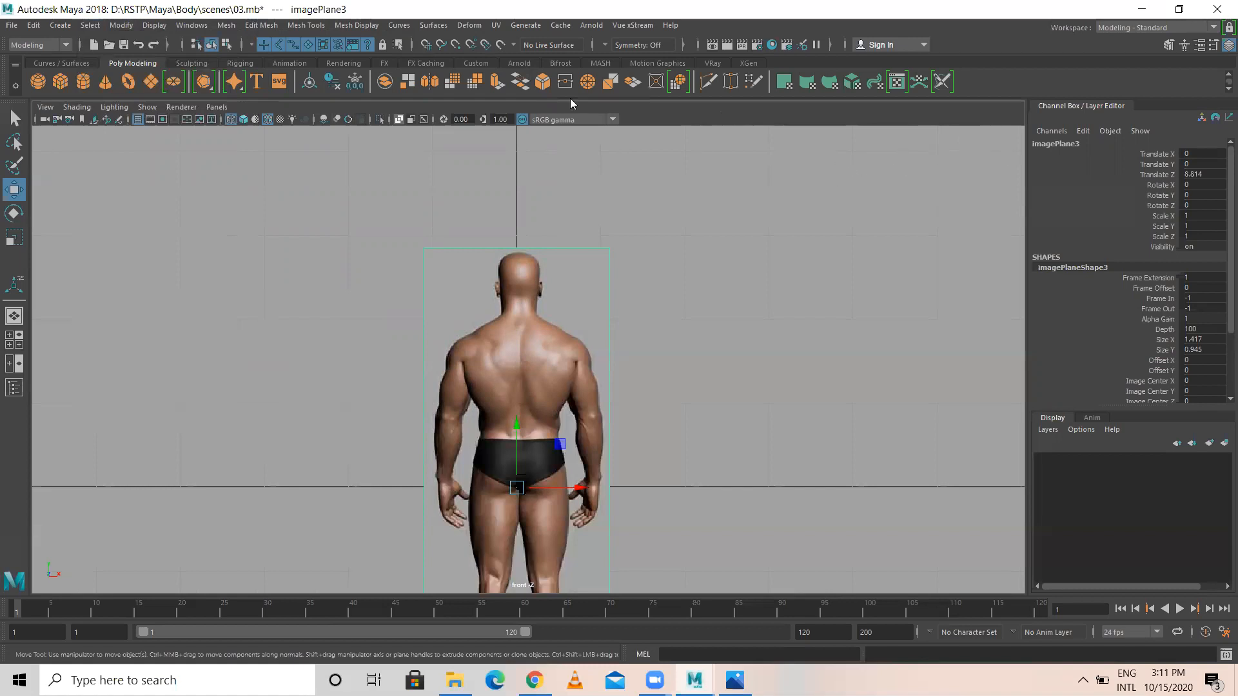
- Open the Preferences and review the UI Elements settings, including the layout choices for starting new scenes
left_click(193, 27)
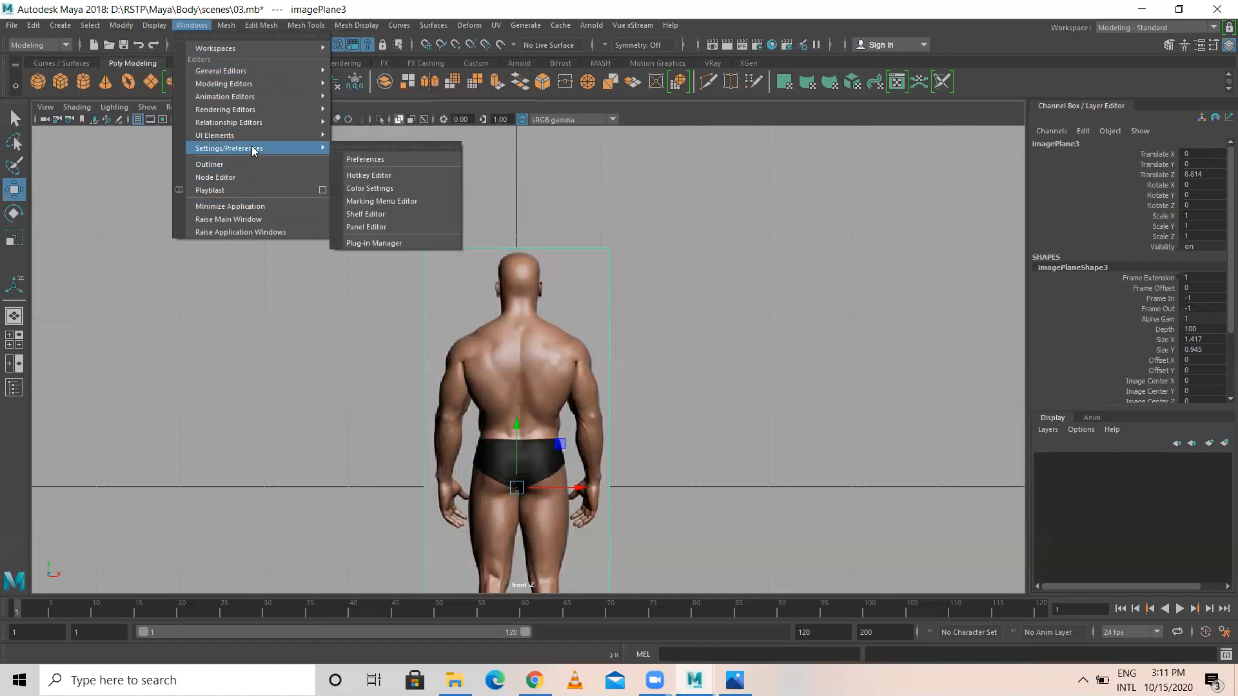
left_click(369, 160)
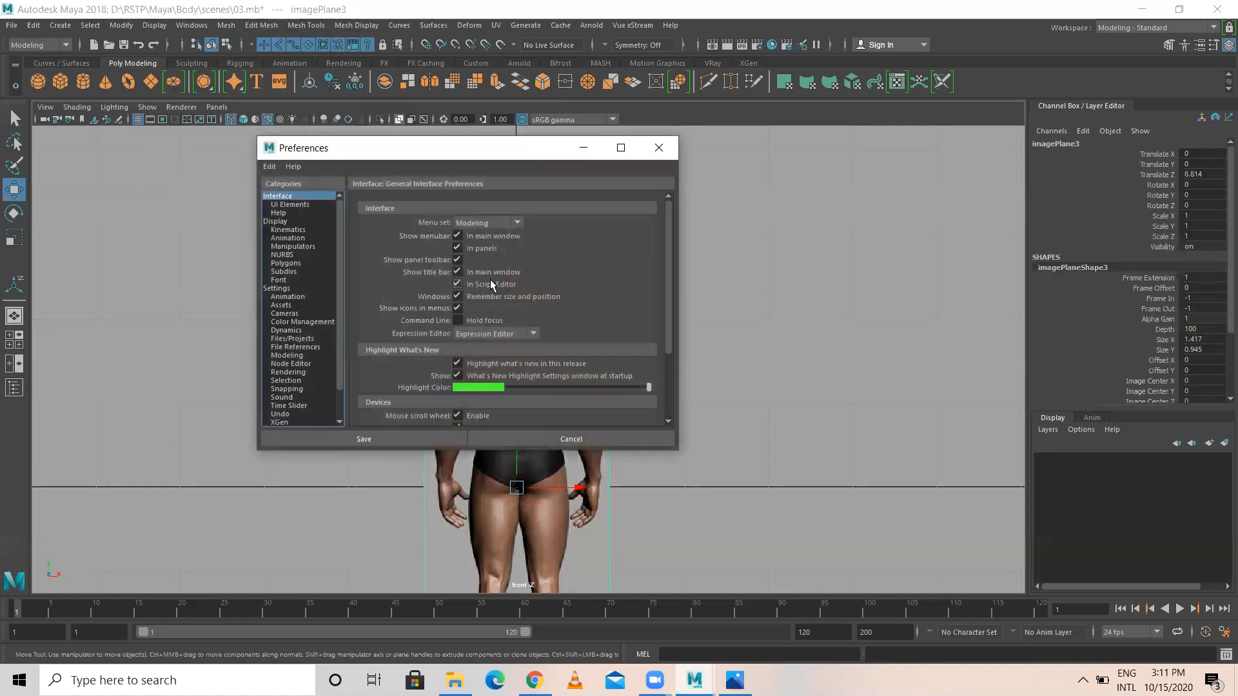
left_click(290, 204)
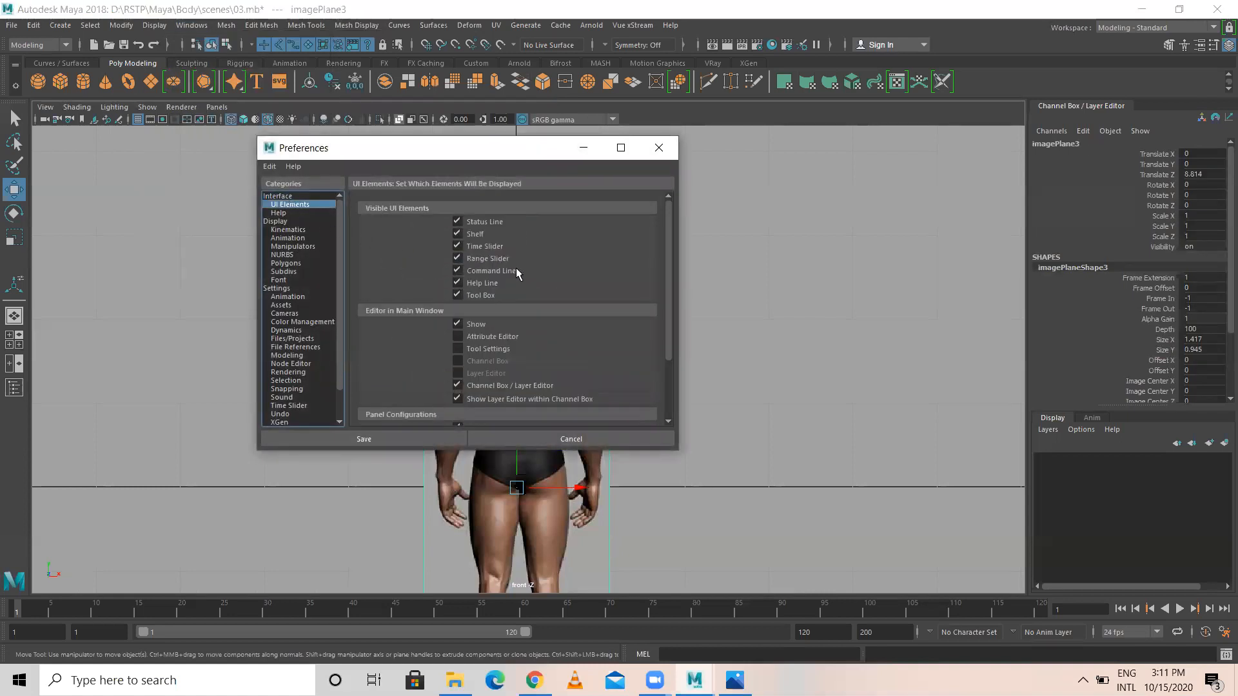
scroll(505, 358, "down", 1)
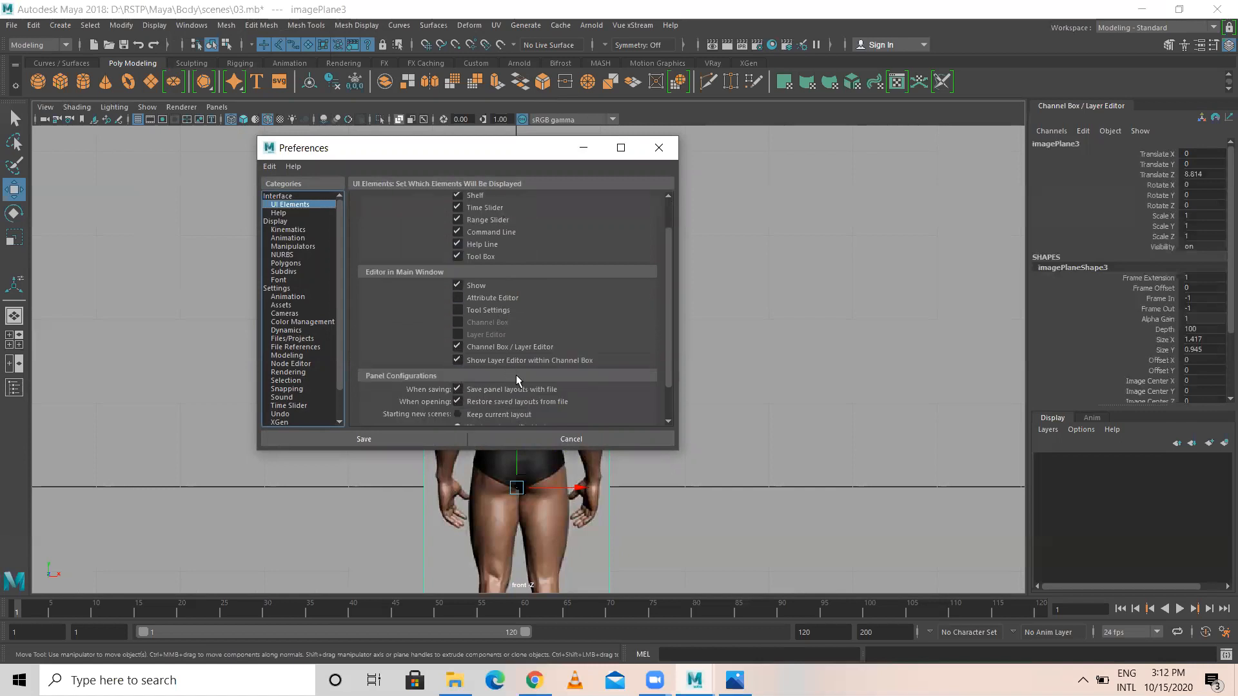
scroll(516, 373, "down", 1)
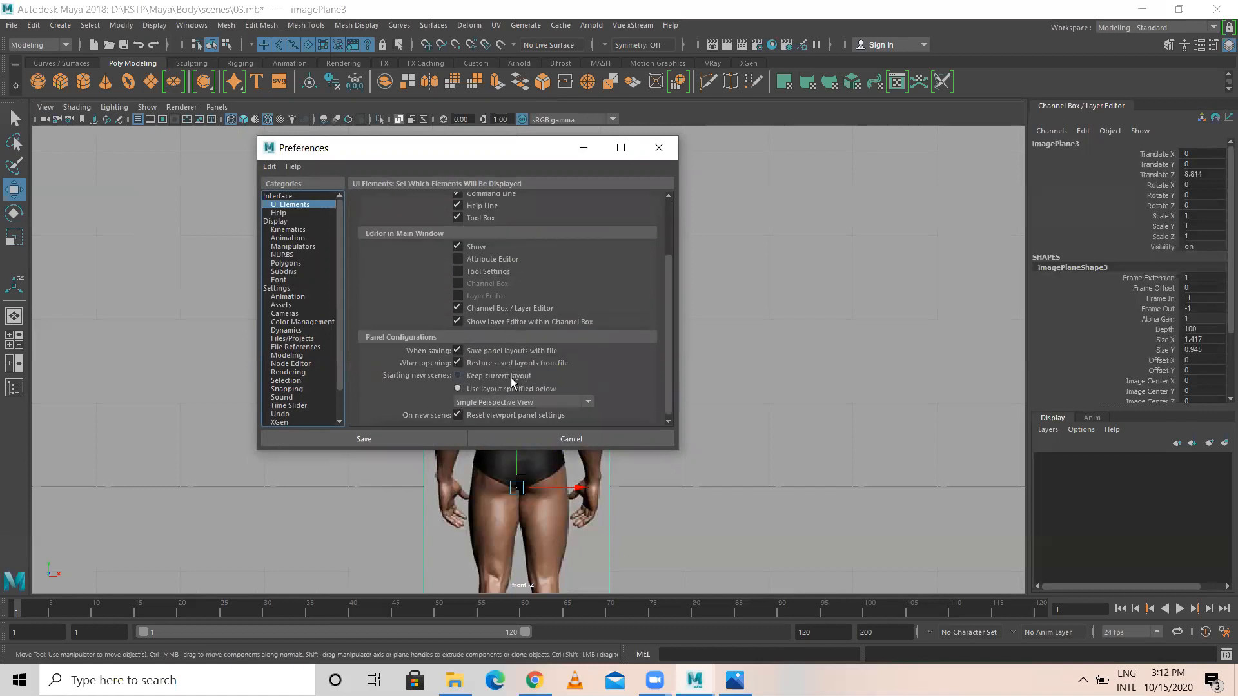
scroll(510, 377, "down", 1)
left_click(522, 398)
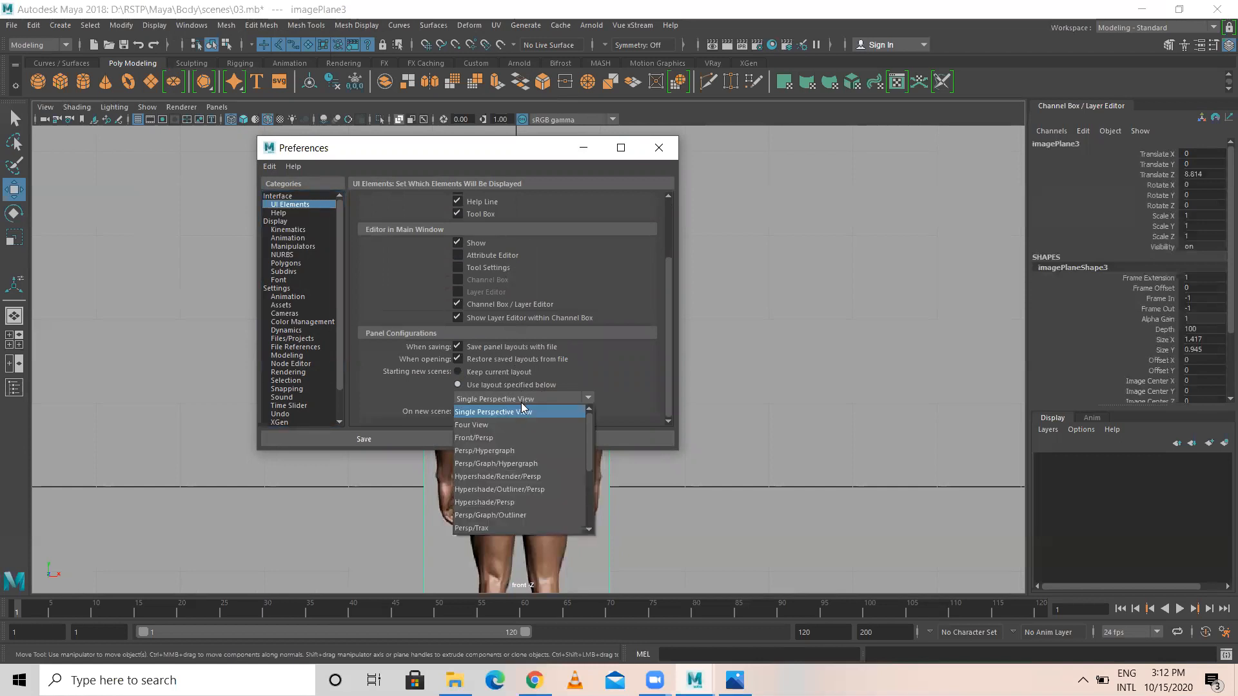
left_click(618, 272)
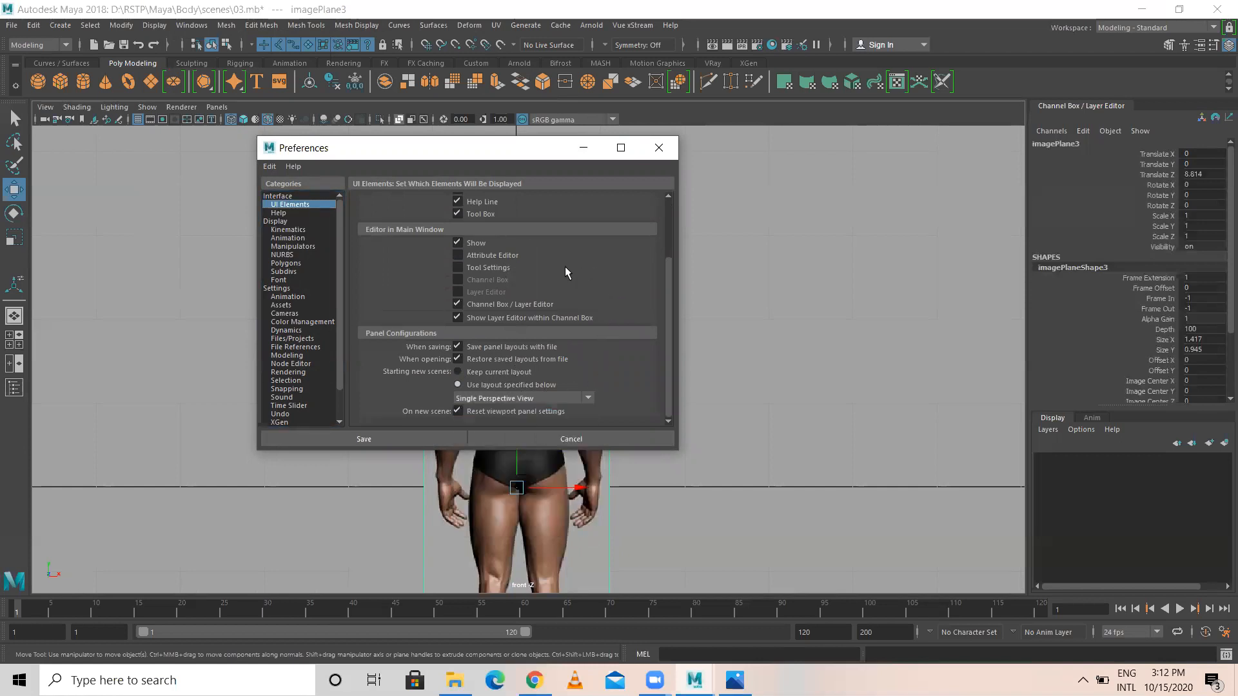
scroll(514, 241, "up", 3)
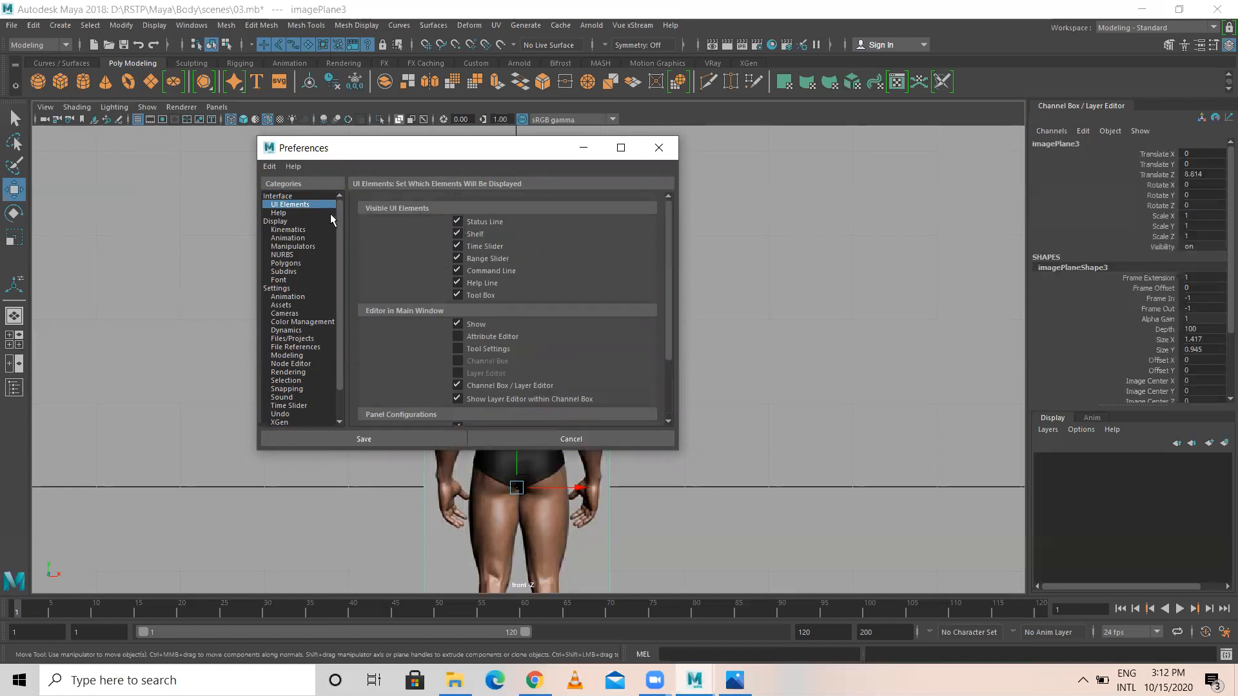
- Review the Help preferences and the general Interface preferences through to the interface scaling options
left_click(287, 214)
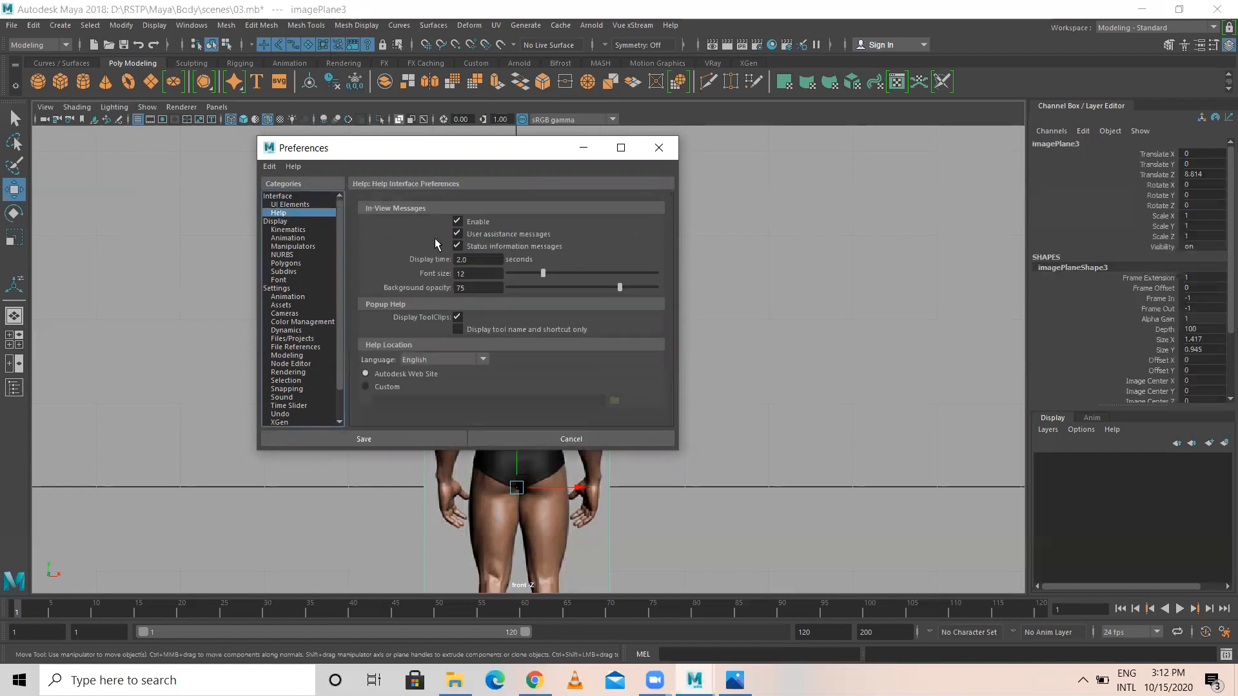
left_click(287, 197)
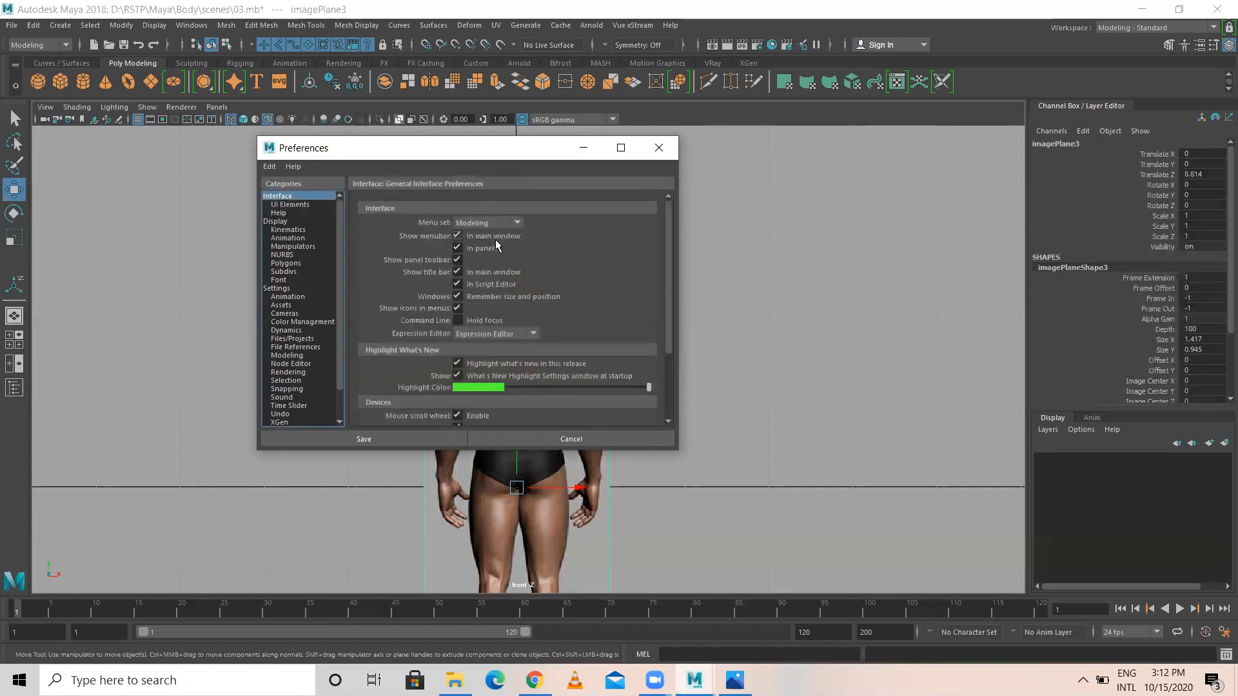
scroll(481, 314, "down", 1)
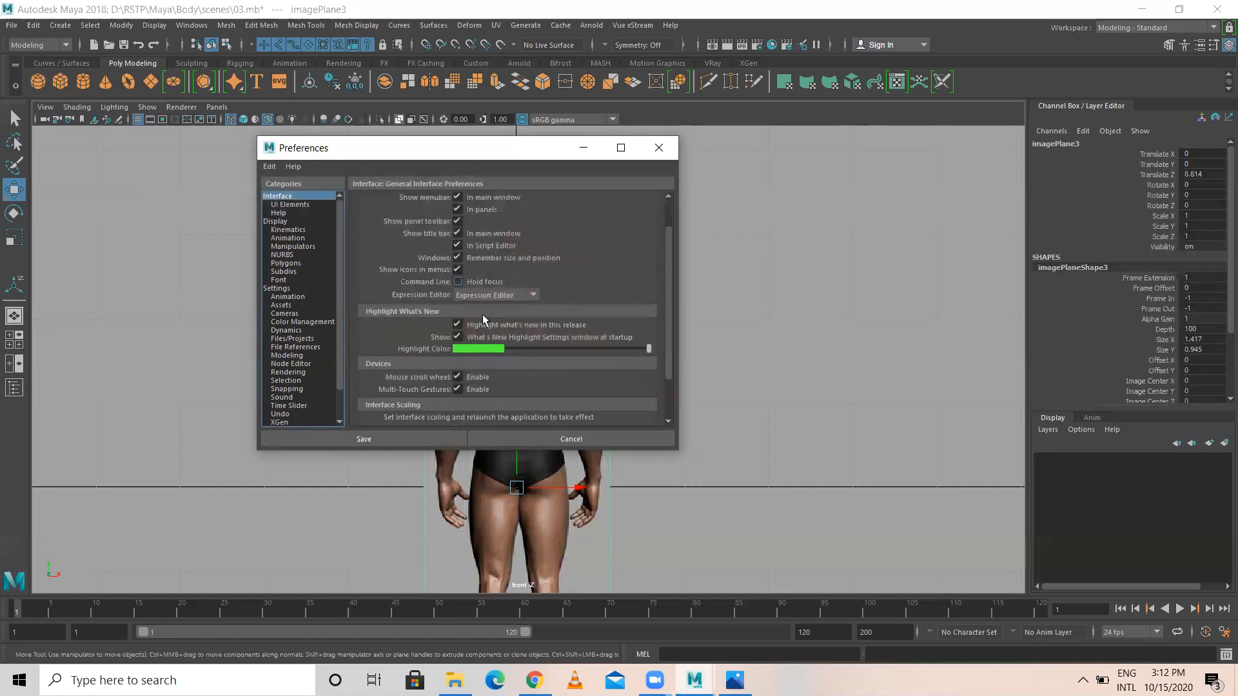
scroll(469, 326, "down", 1)
scroll(480, 330, "down", 1)
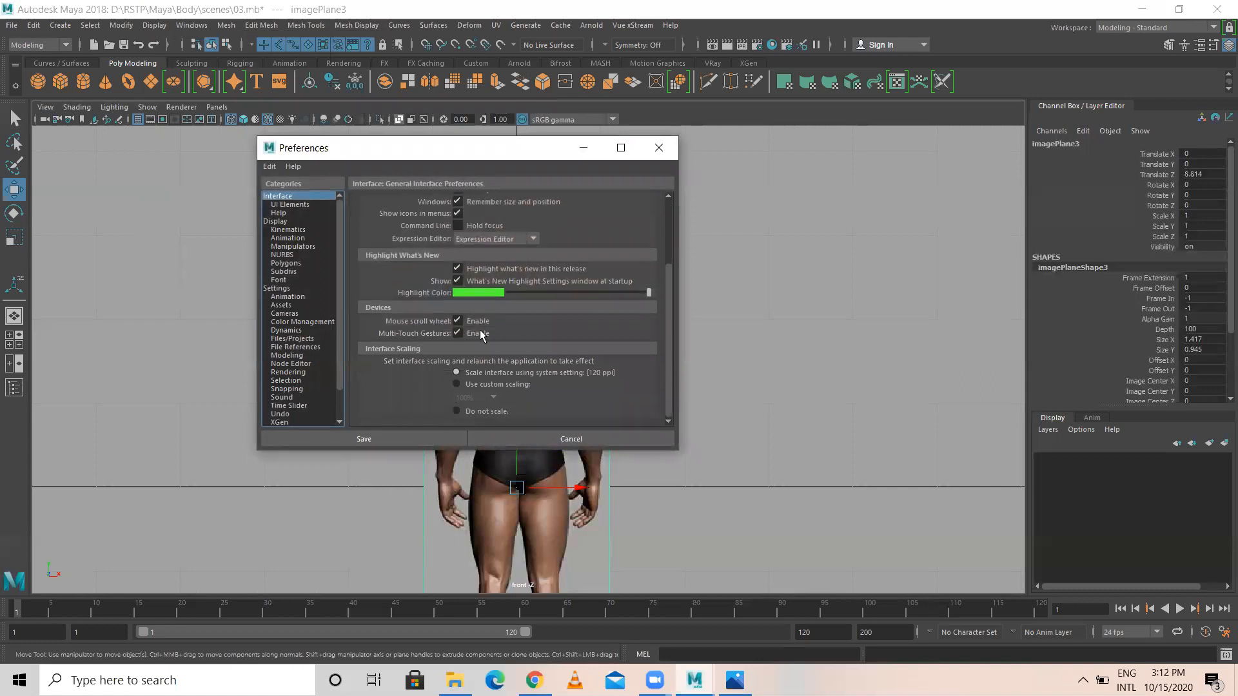
scroll(510, 396, "up", 3)
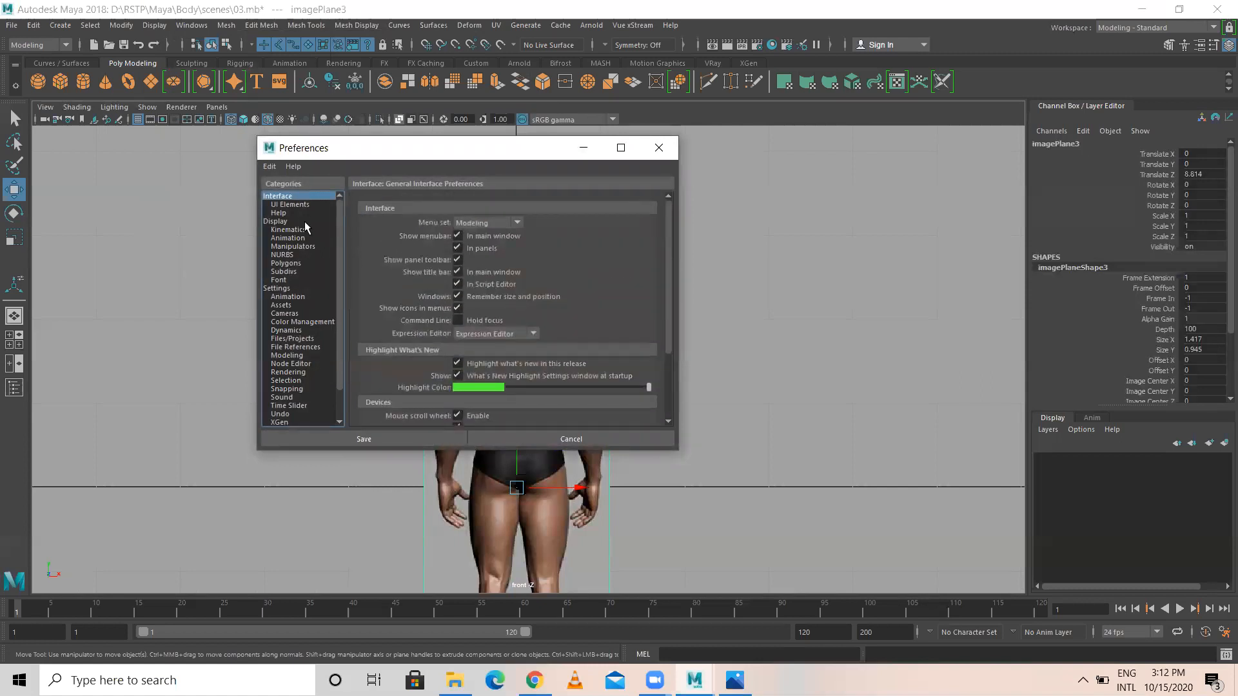
- Review the general Display preferences, checking the view options and the Origin axis setting
left_click(280, 222)
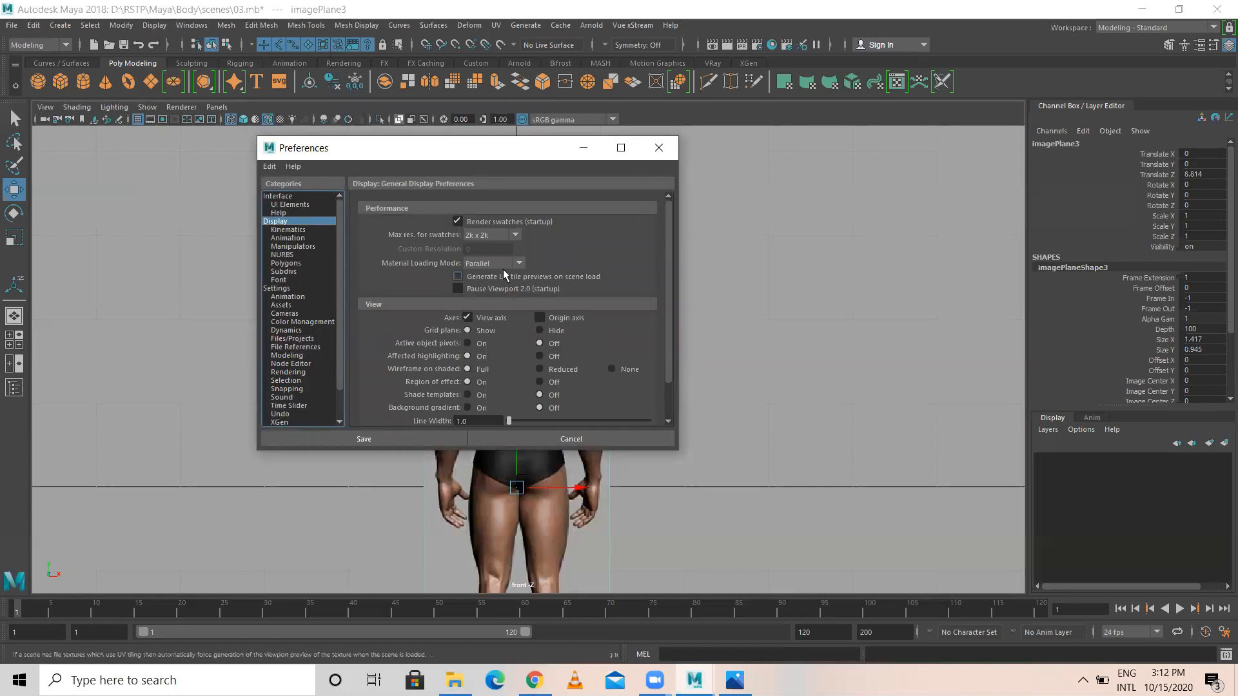
scroll(502, 269, "down", 2)
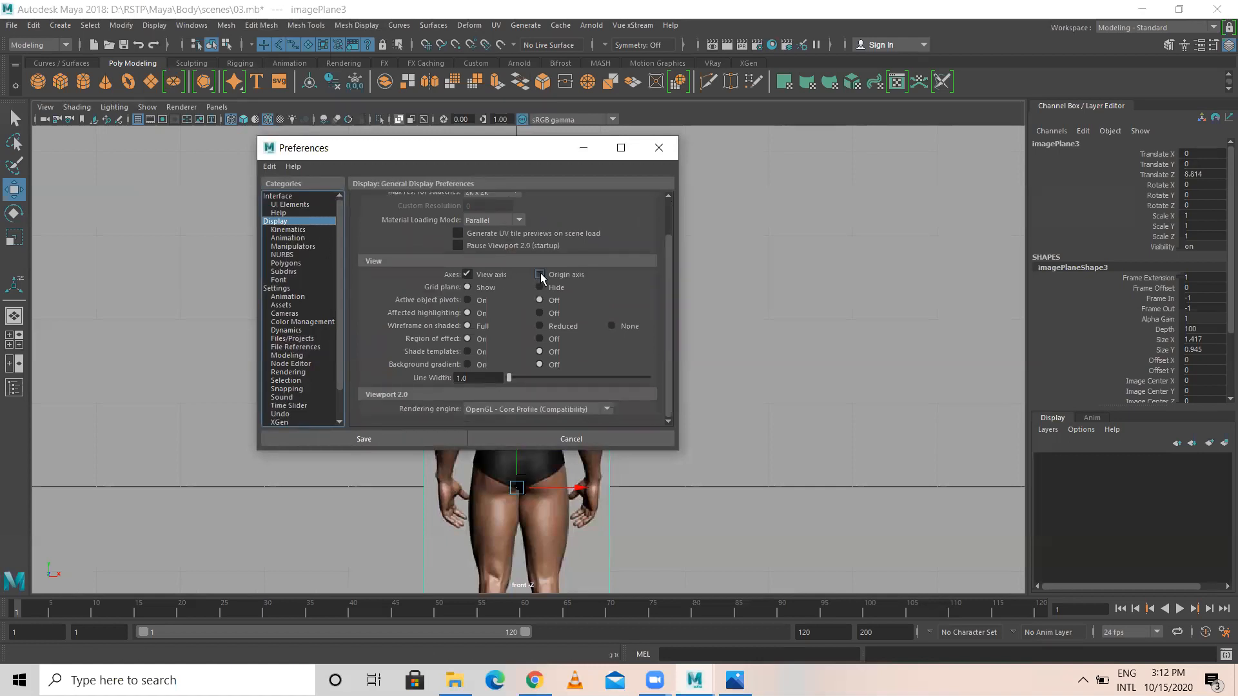
left_click(539, 274)
- Look through the NURBS, Polygons, Subdivs and Font display preferences, the general Settings and the default camera preferences
left_click(282, 255)
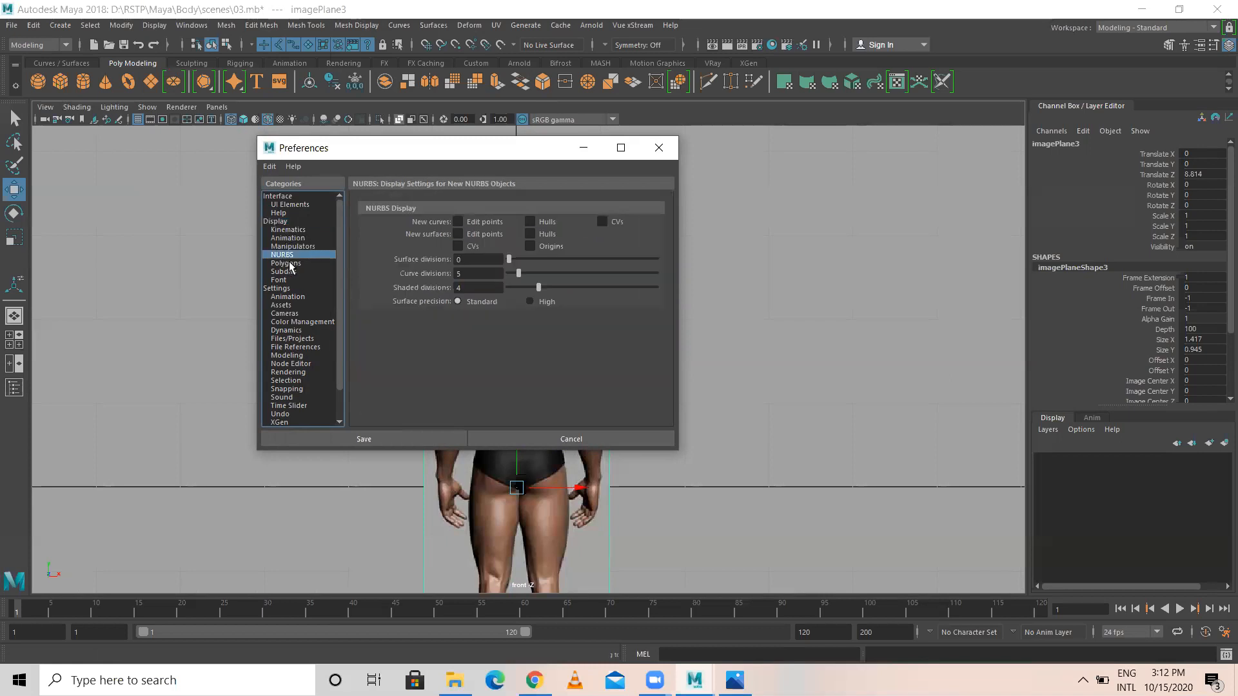
left_click(287, 263)
left_click(288, 273)
left_click(287, 281)
left_click(283, 289)
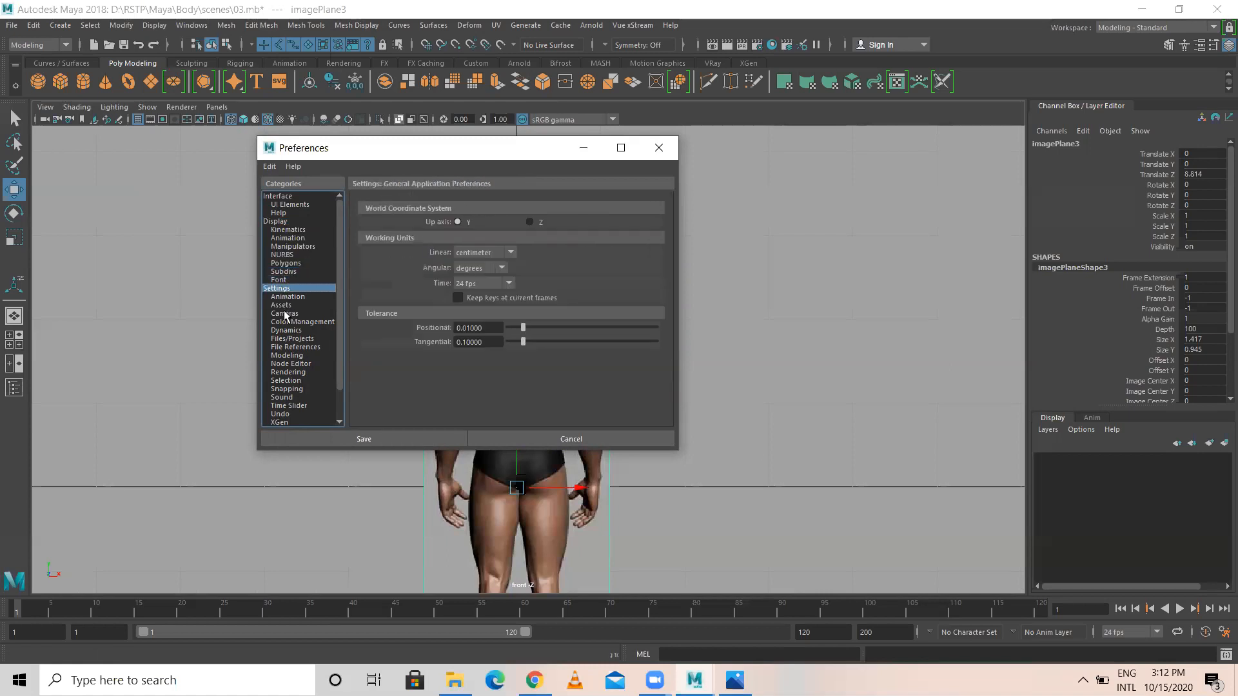
left_click(285, 314)
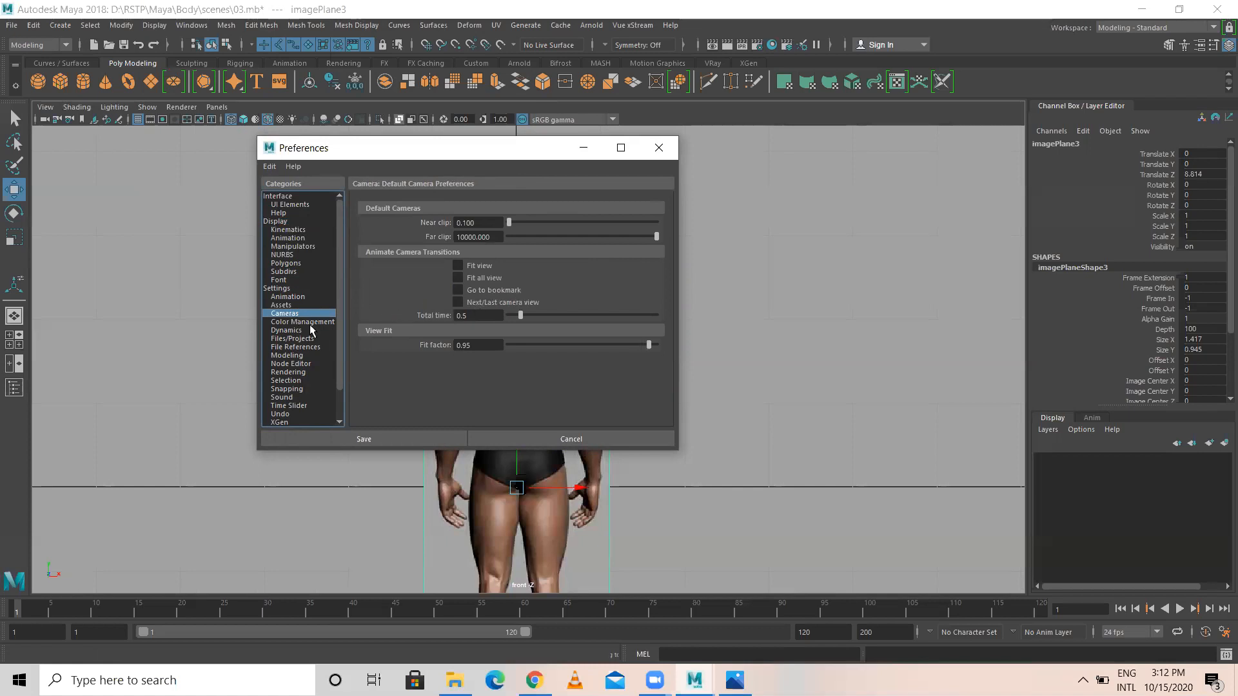
- Look through the Applications, Color Management, Dynamics, Files/Projects, Modeling and Node Editor preferences
scroll(303, 346, "down", 2)
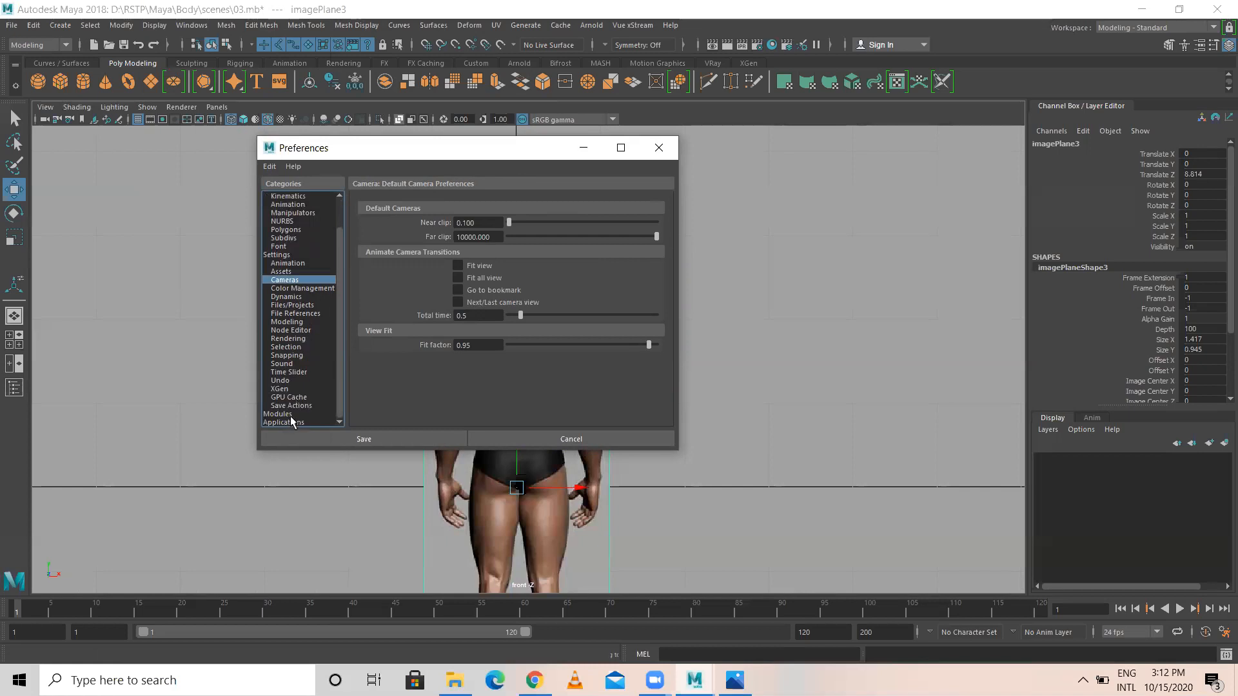
left_click(293, 418)
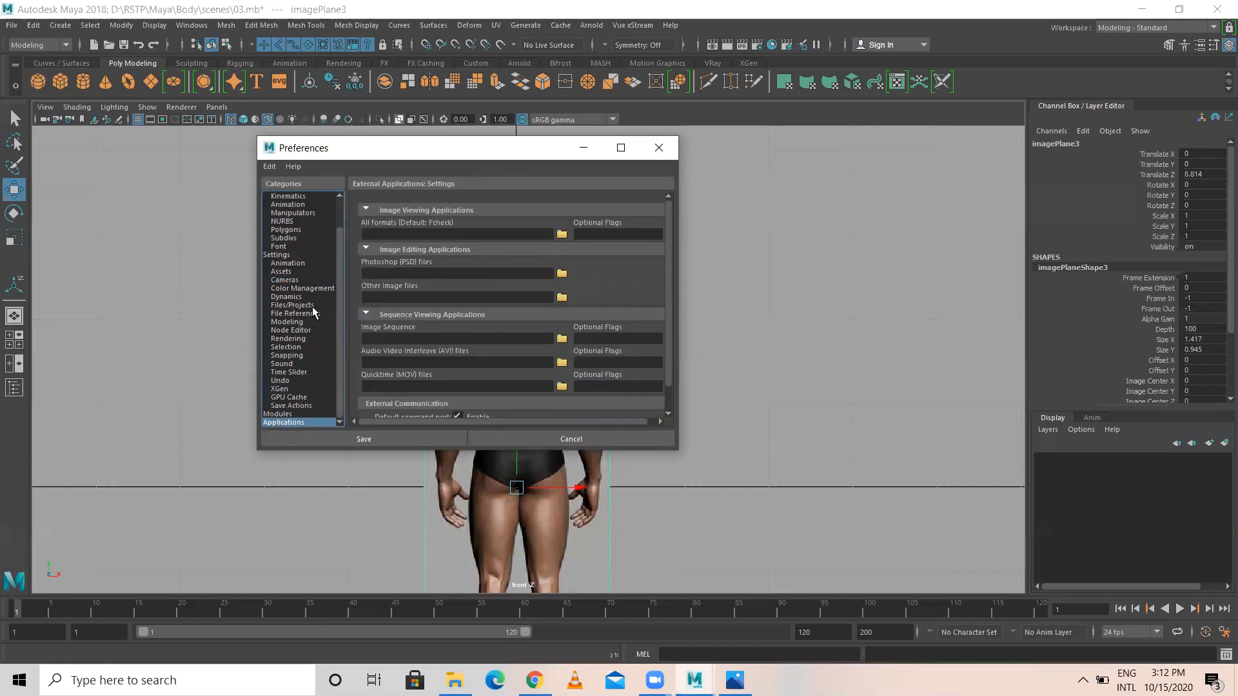
left_click(301, 288)
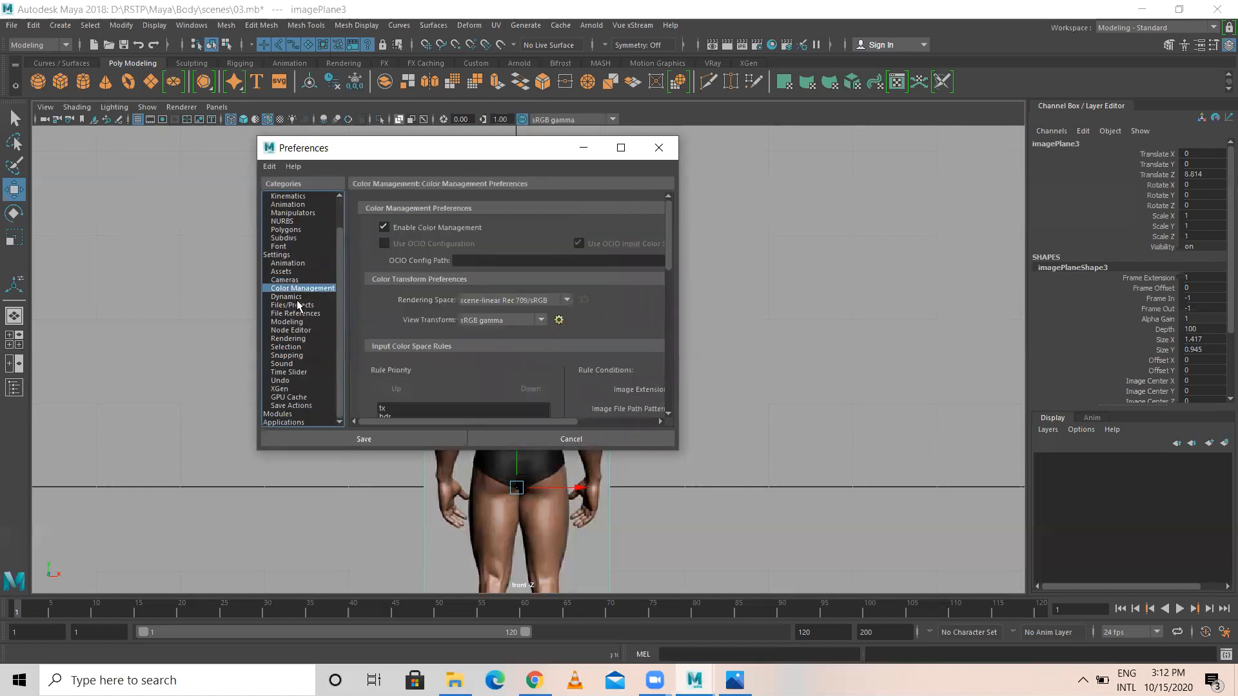
left_click(295, 297)
left_click(301, 307)
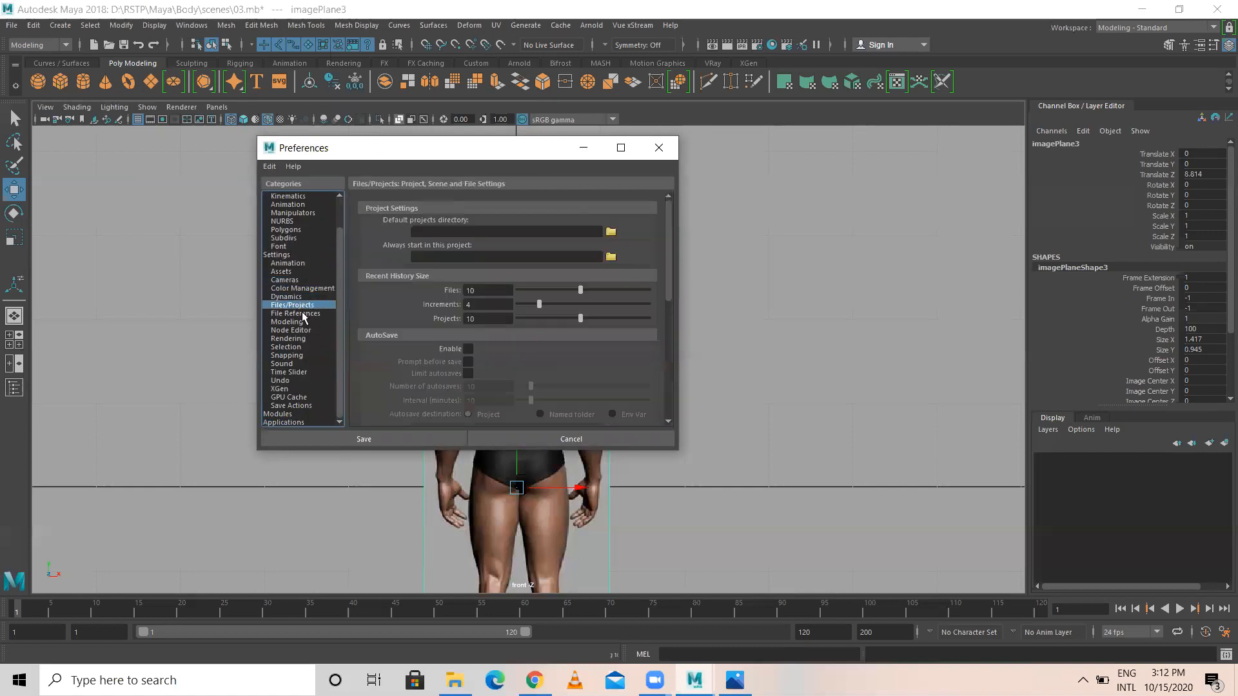
left_click(303, 322)
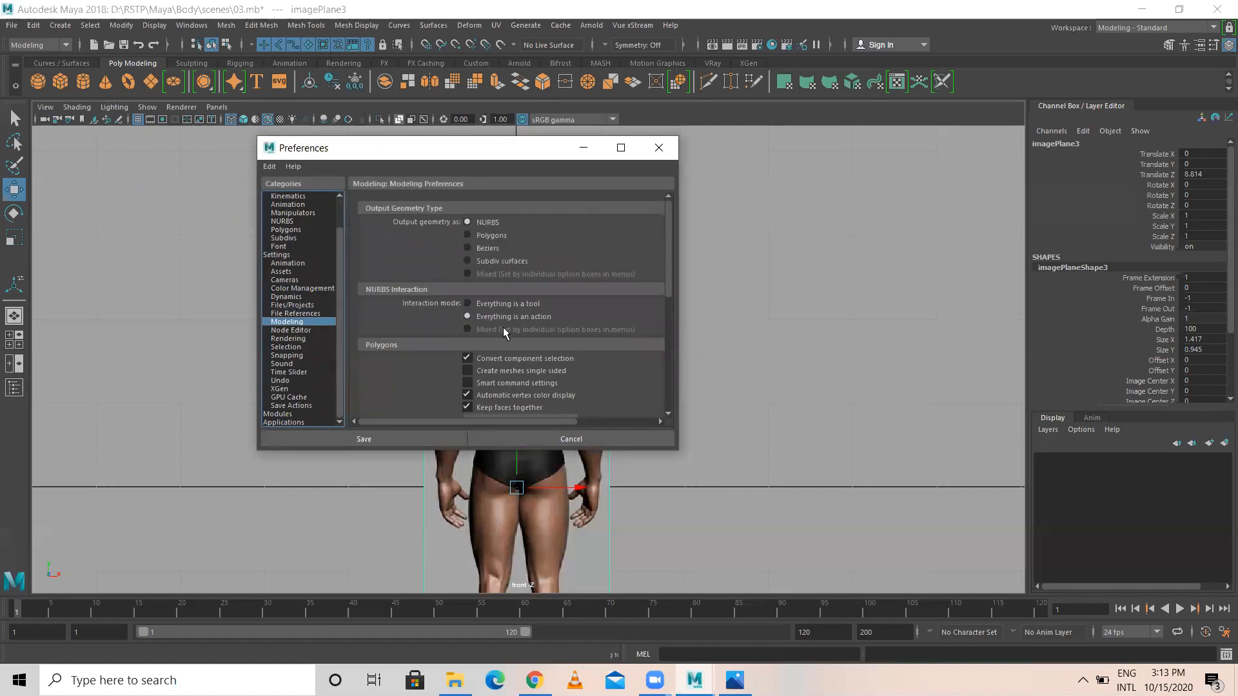
scroll(503, 322, "down", 4)
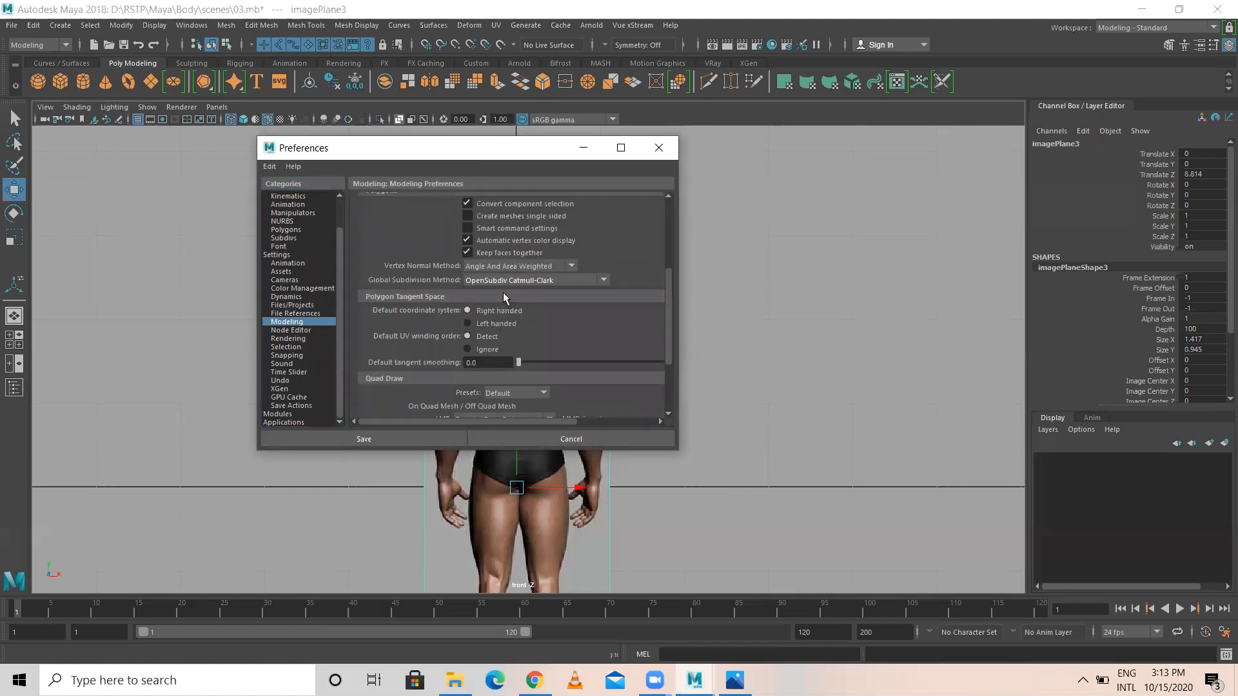
left_click(291, 331)
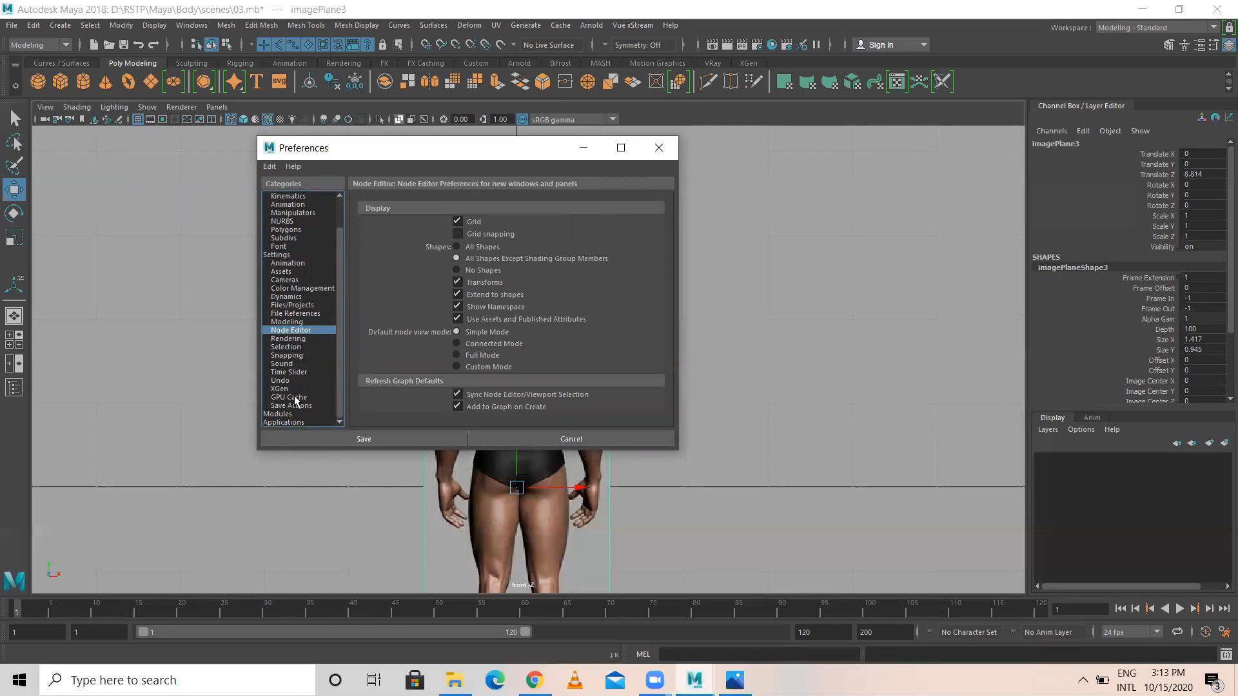
- Return to the general Display preferences and check the performance options, including Pause Viewport 2.0 at startup
scroll(303, 396, "up", 2)
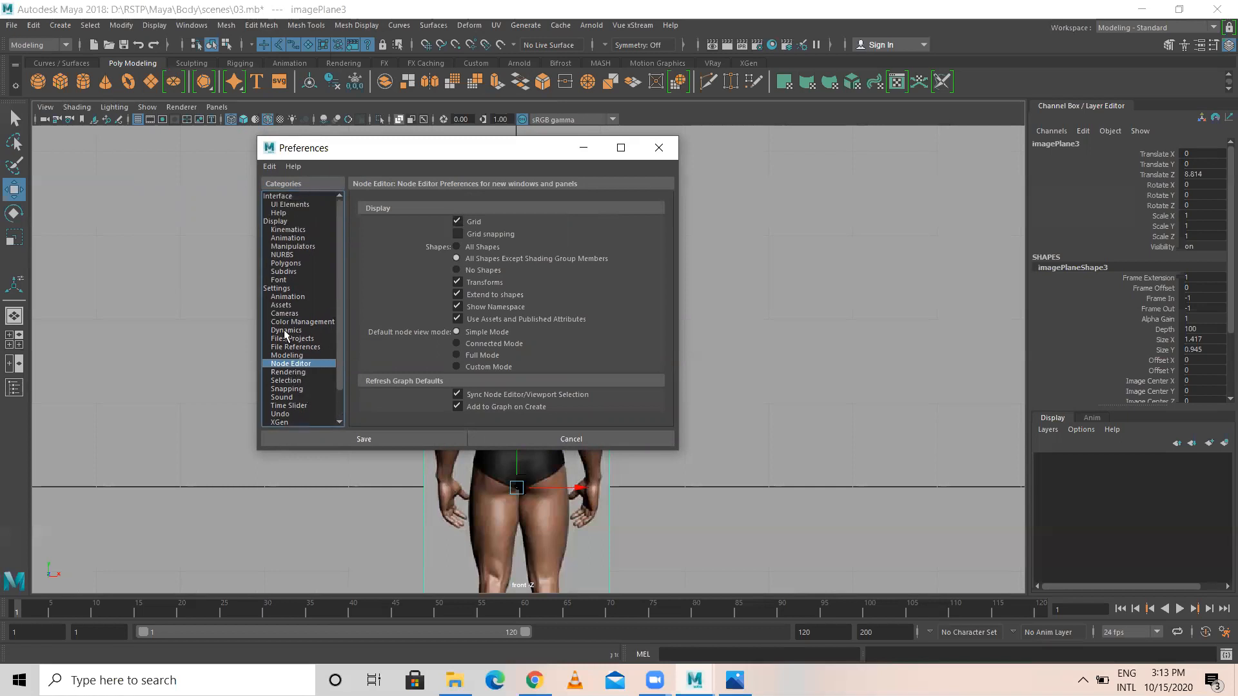
left_click(271, 222)
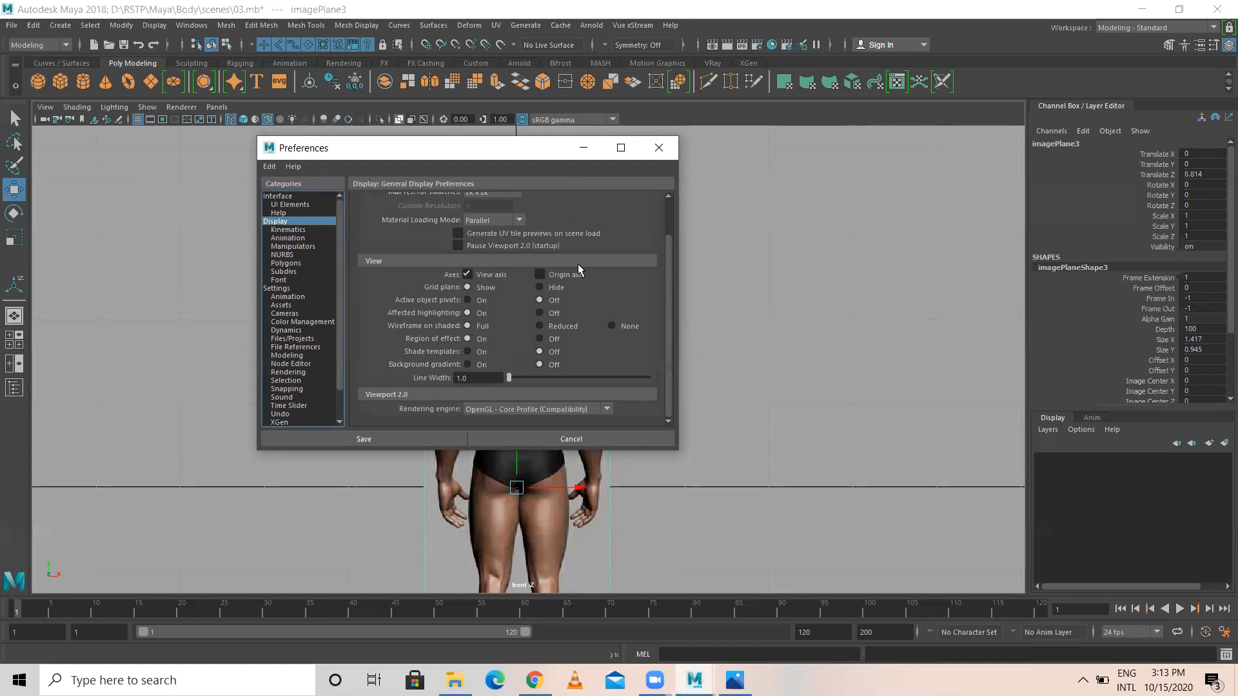
scroll(578, 307, "up", 2)
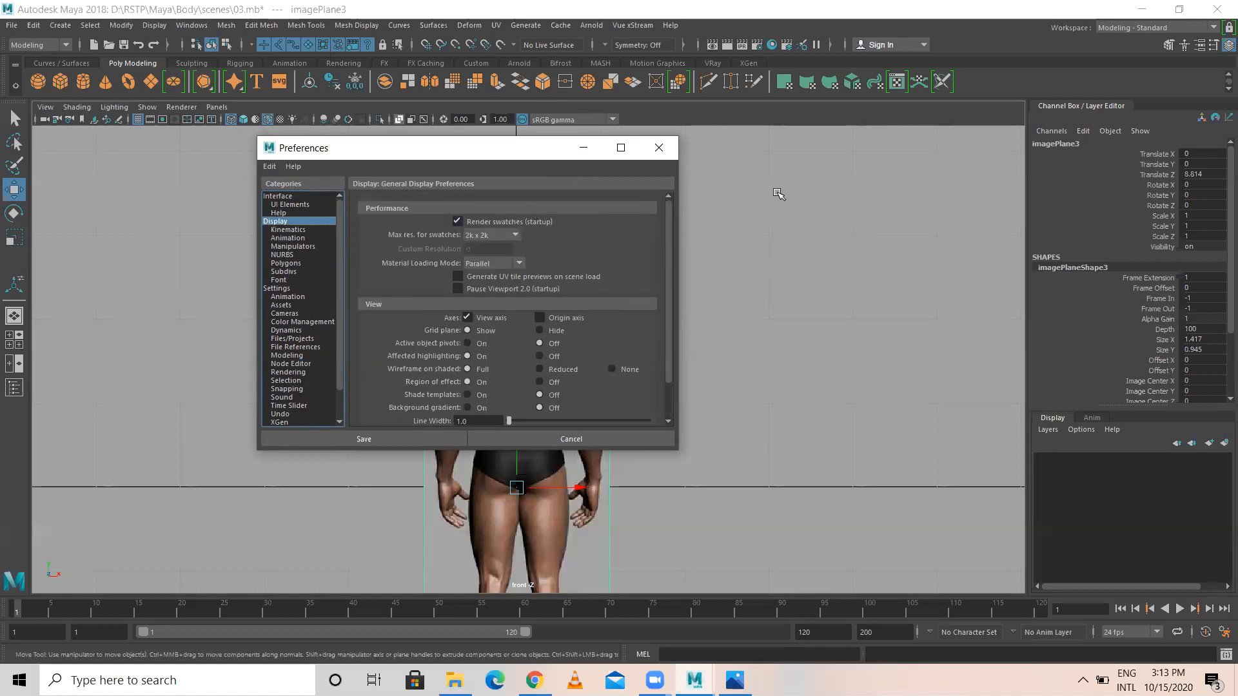
left_click(479, 288)
left_click(484, 289)
- Compare the Help and UI Elements preferences again, rechecking the panel configurations and visible interface elements
left_click(279, 212)
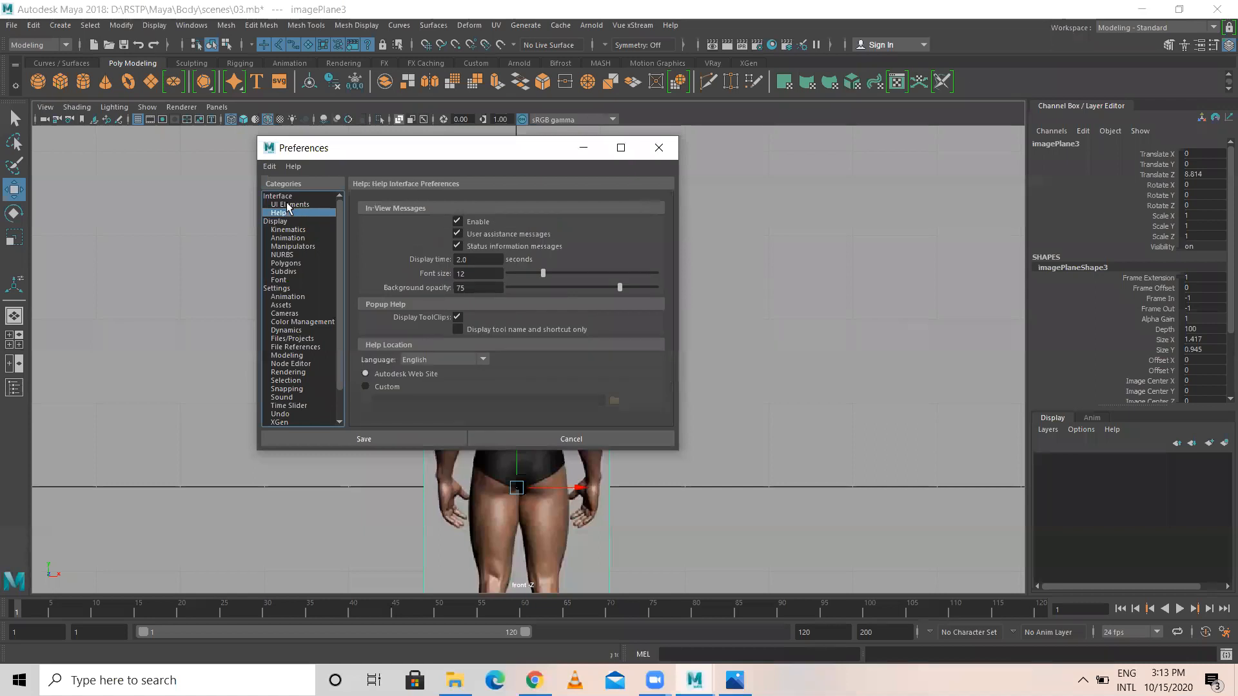
left_click(288, 205)
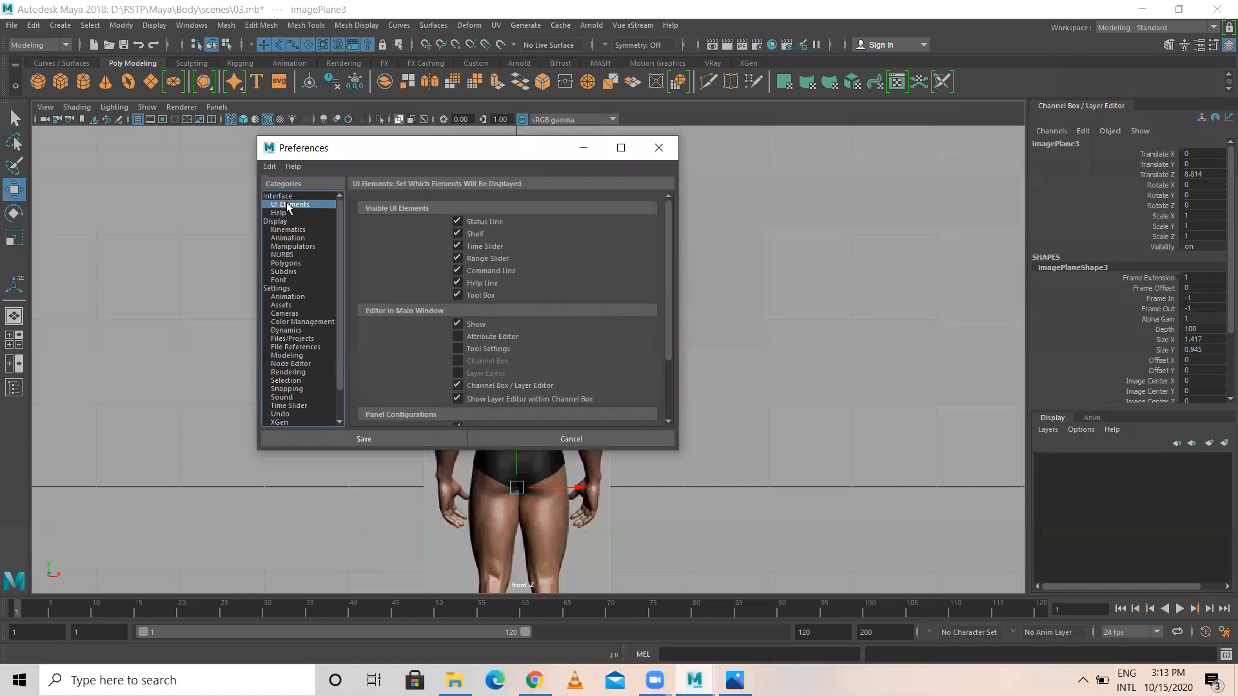
left_click(284, 212)
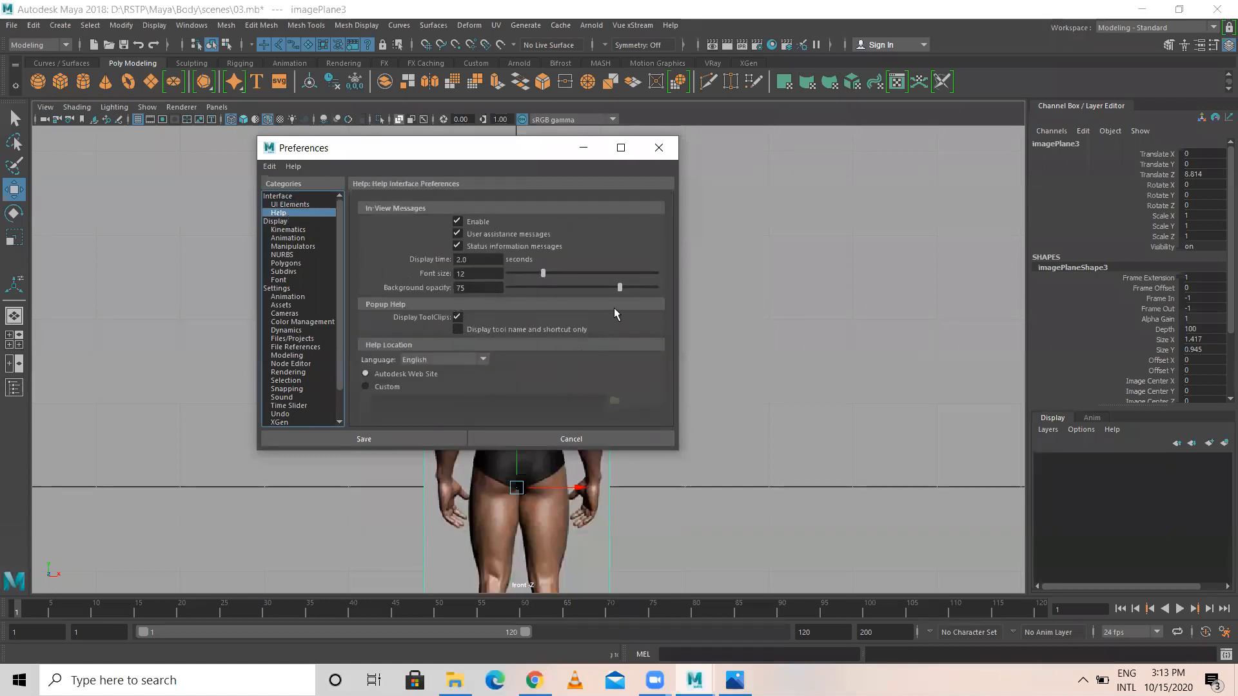
left_click(288, 205)
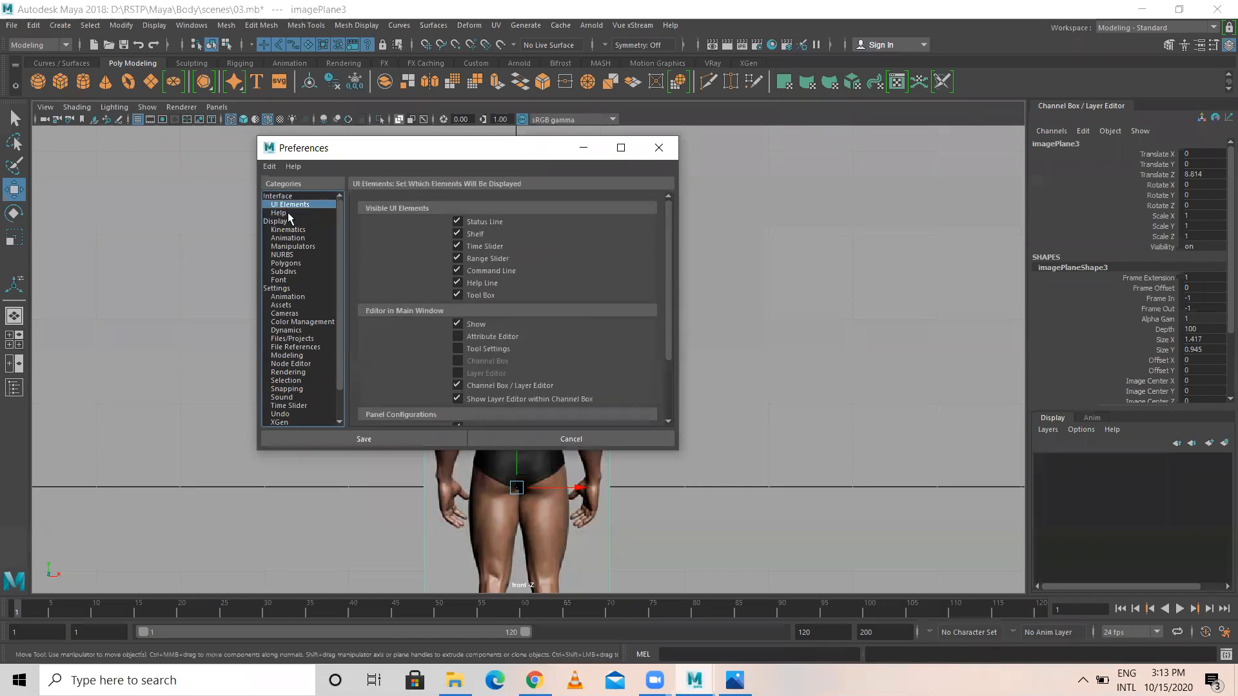
scroll(413, 277, "down", 3)
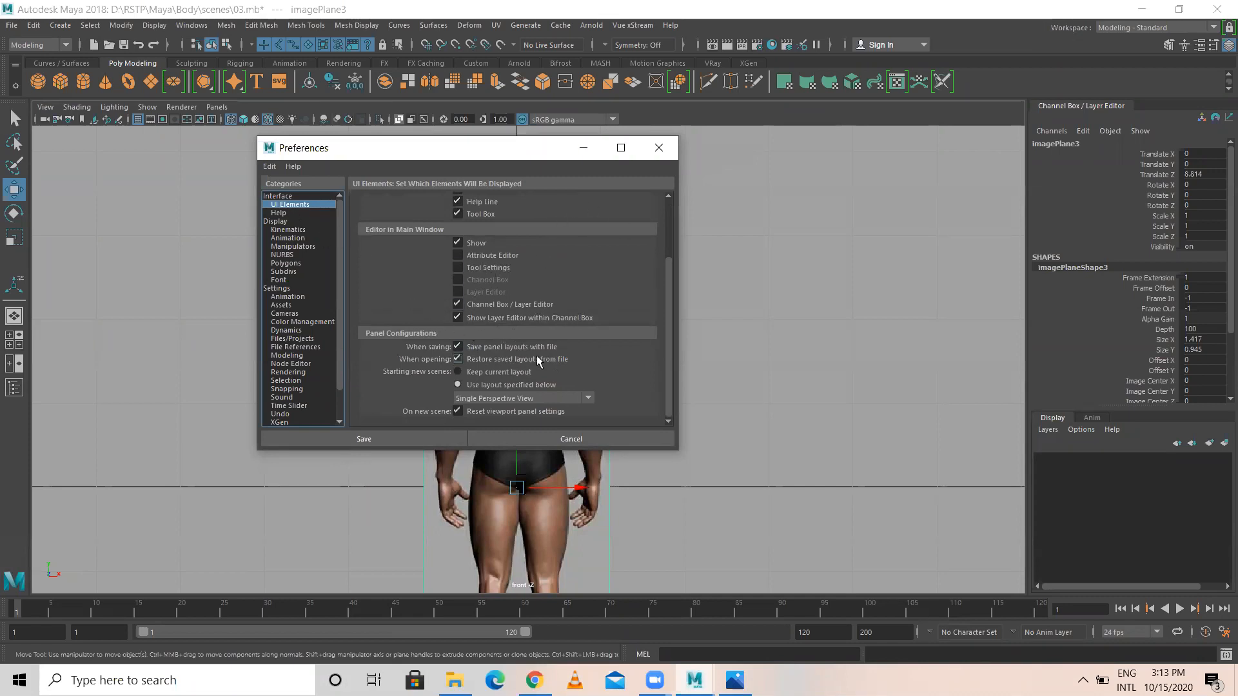
left_click(489, 394)
left_click(489, 393)
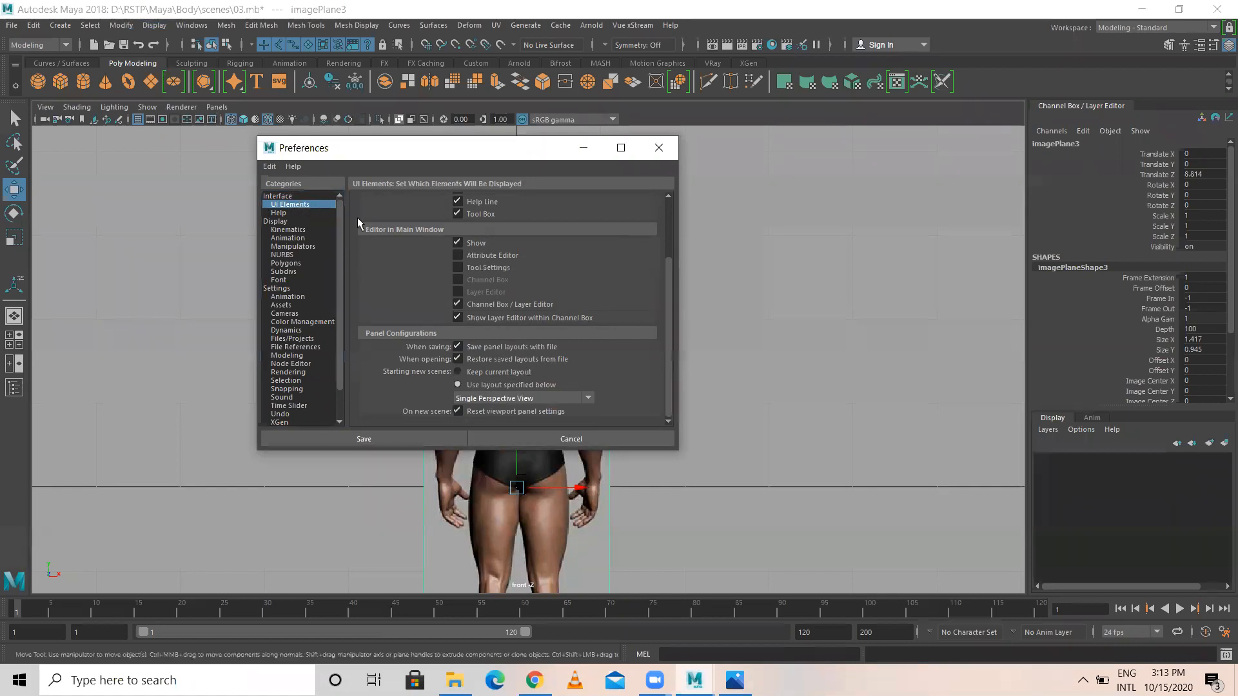
scroll(464, 260, "up", 3)
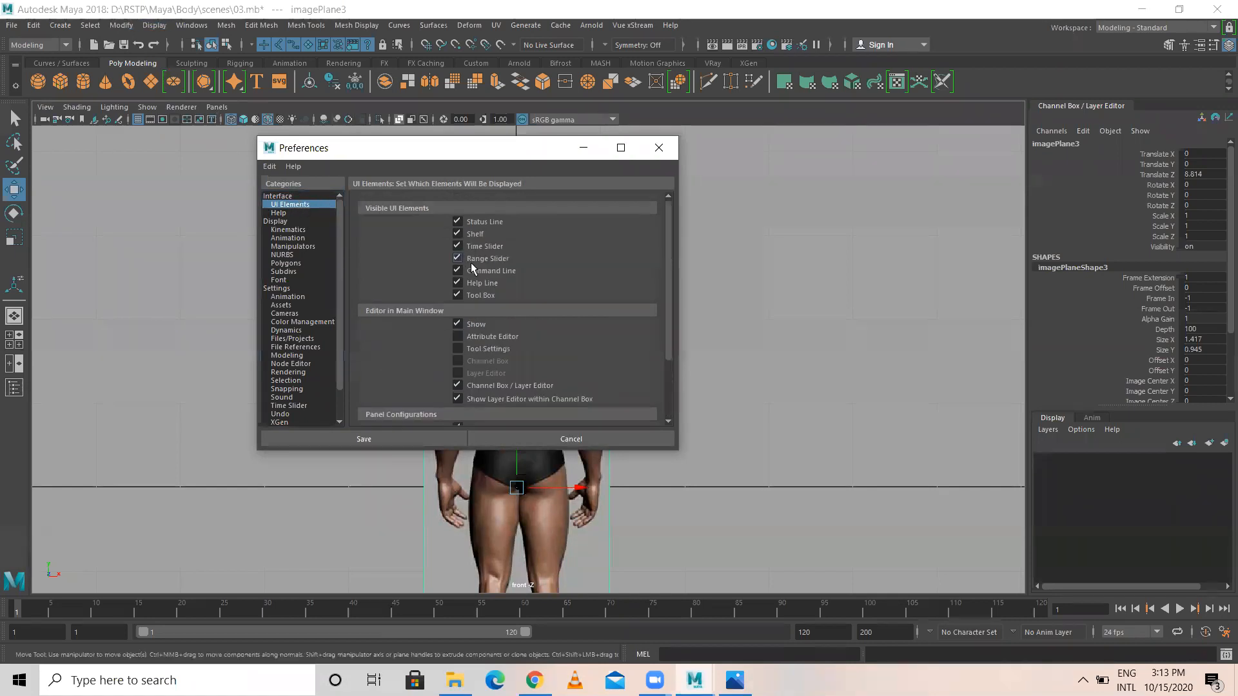
- Turn on the origin axis in the general Display preferences and save the preferences
left_click(284, 221)
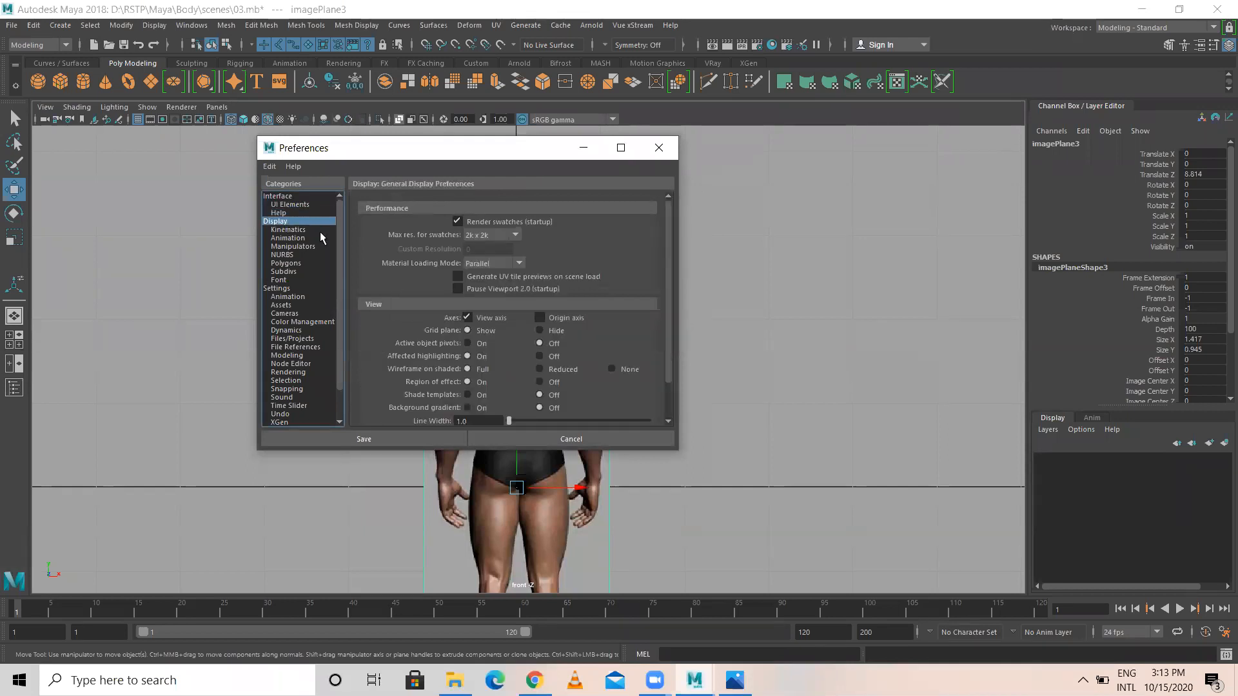
scroll(658, 338, "down", 2)
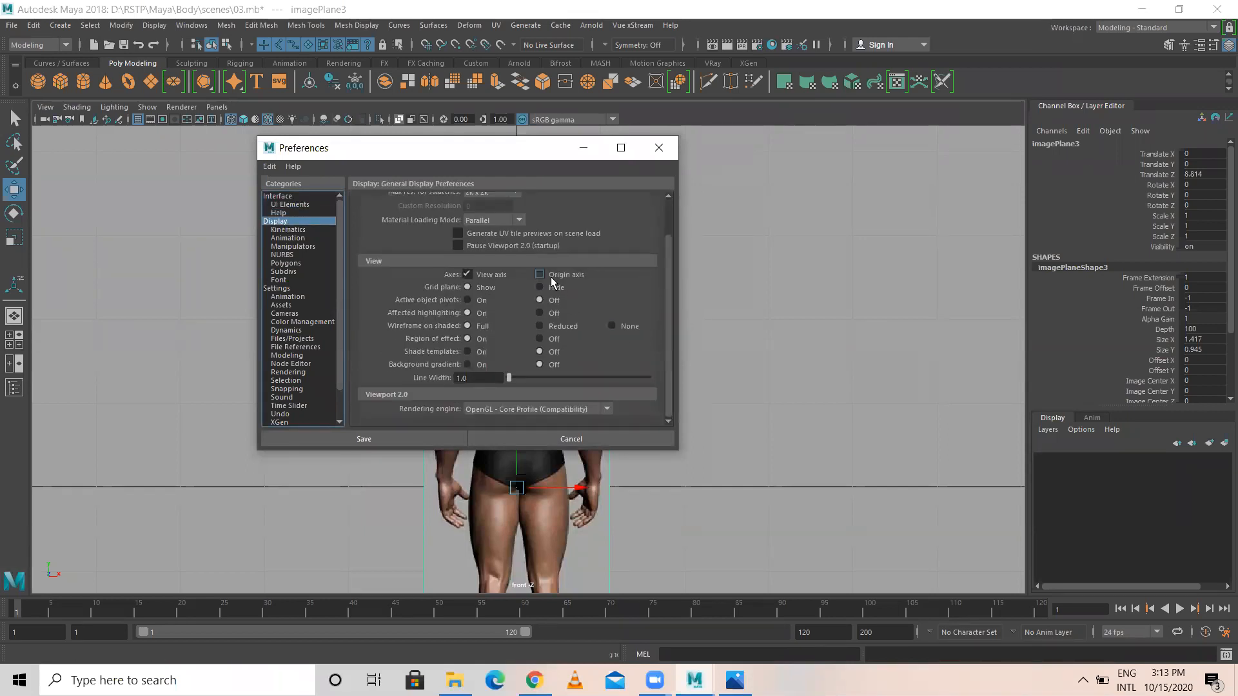
scroll(620, 353, "up", 2)
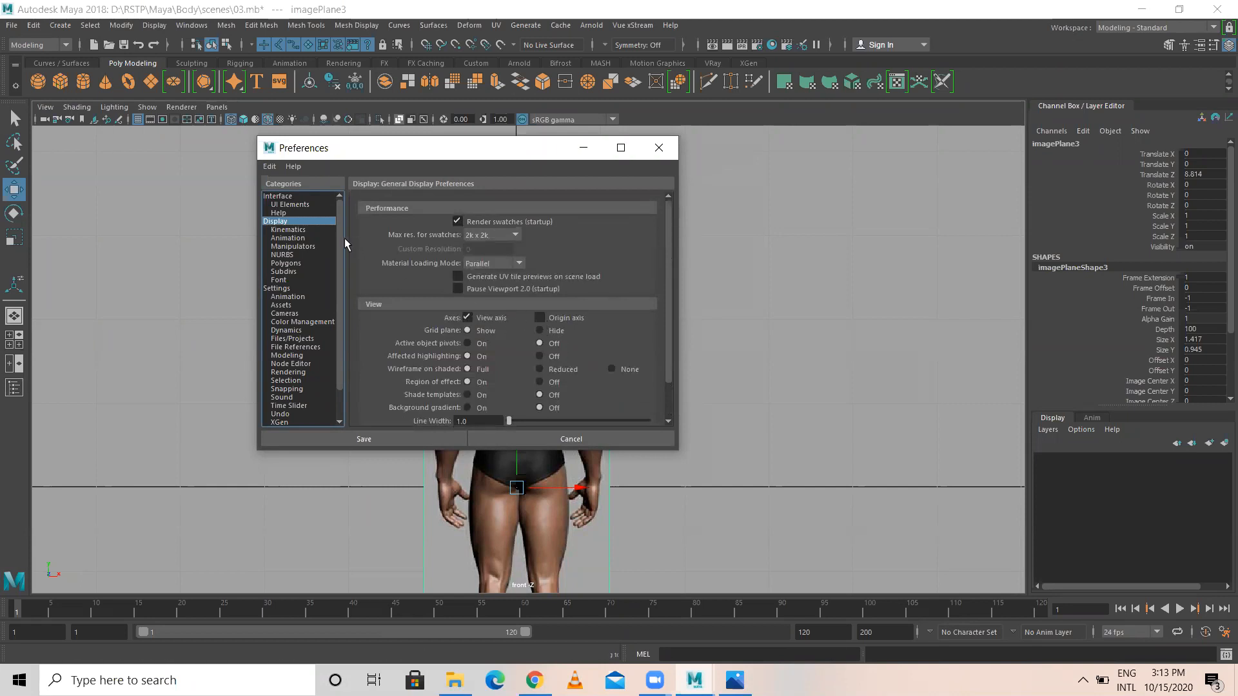
left_click(539, 317)
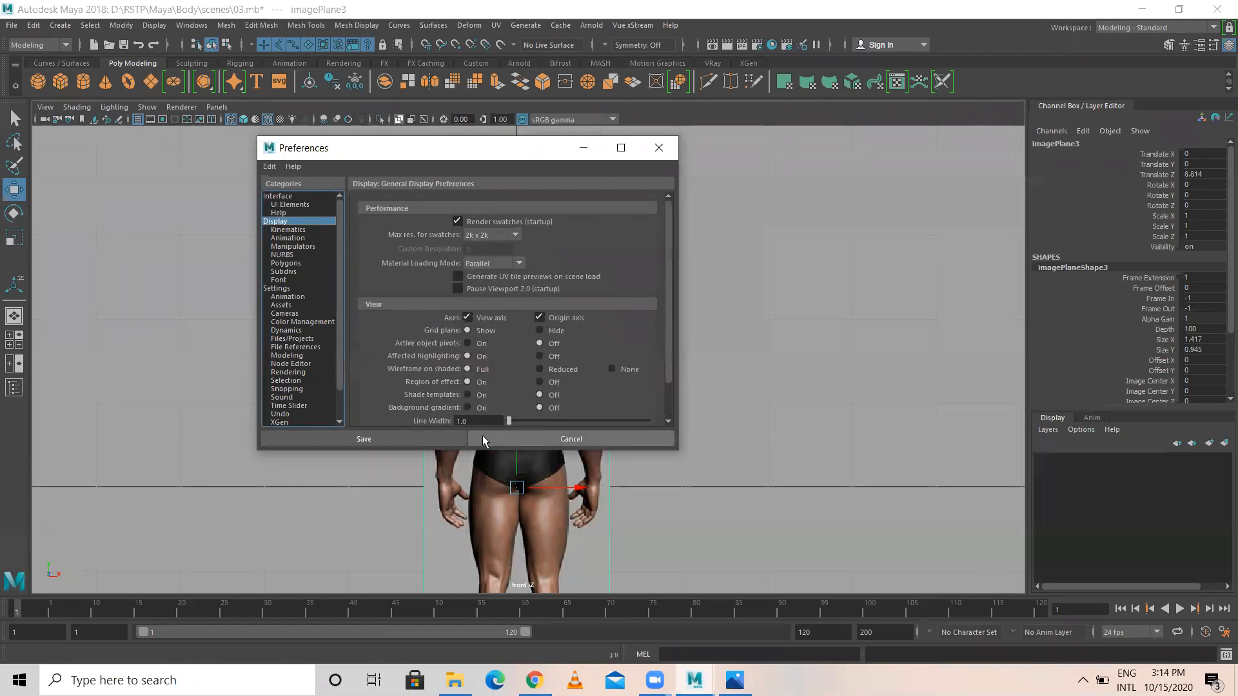
left_click(434, 437)
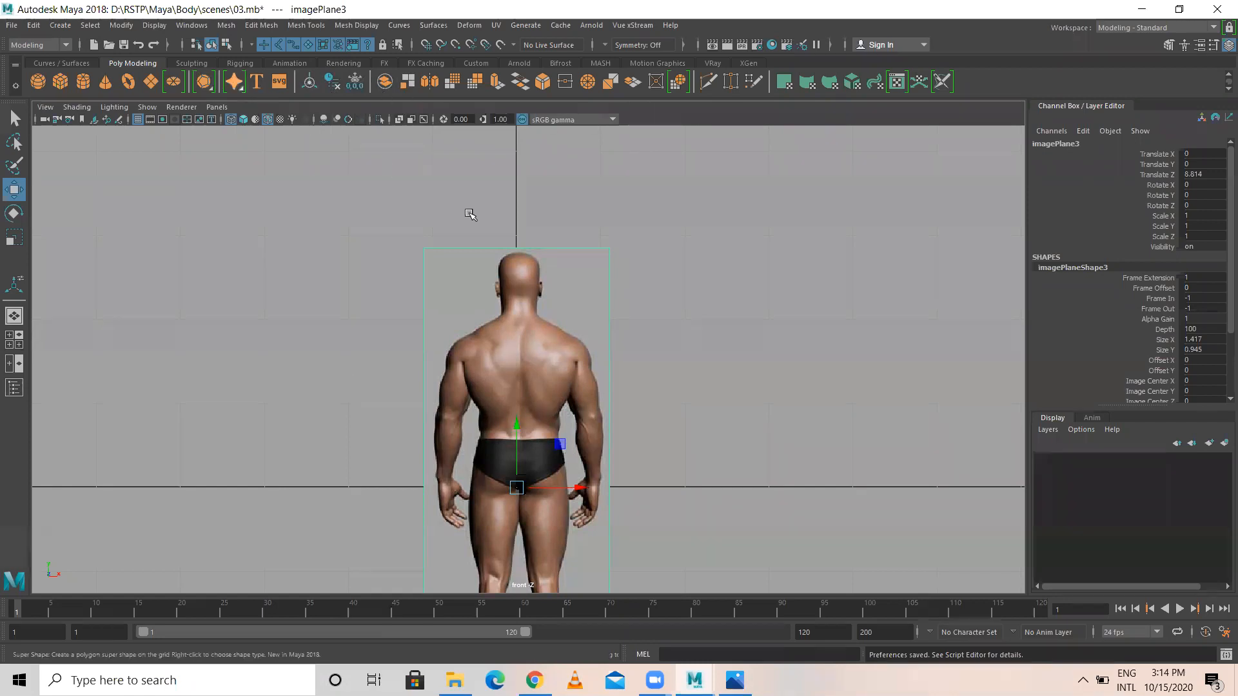
- Switch the perspective view to wireframe display and check the torso mesh against the back-view image plane
key("space")
key("space")
mouse_move(671, 298)
left_mouse_down("alt")
mouse_move(464, 363)
mouse_move(552, 367)
mouse_move(505, 333)
mouse_move(864, 387)
mouse_move(527, 304)
mouse_move(663, 334)
mouse_move(386, 331)
left_mouse_up("alt")
key("4")
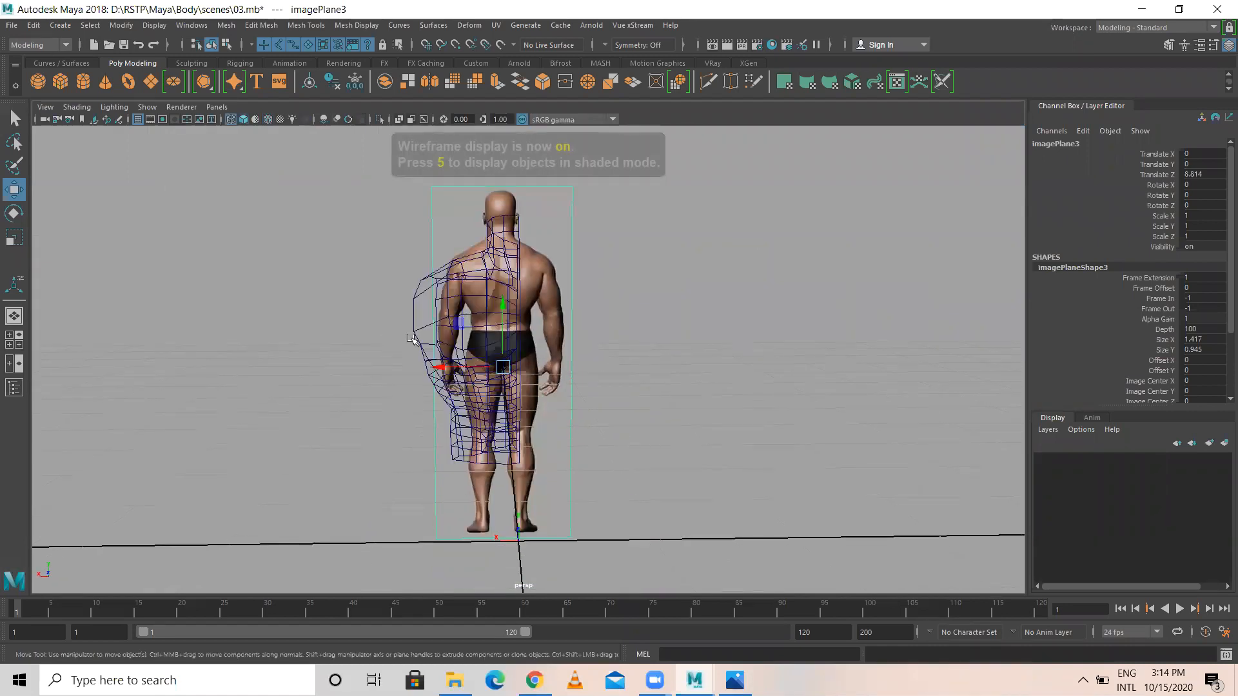
left_click_drag(475, 316, 521, 334, "alt")
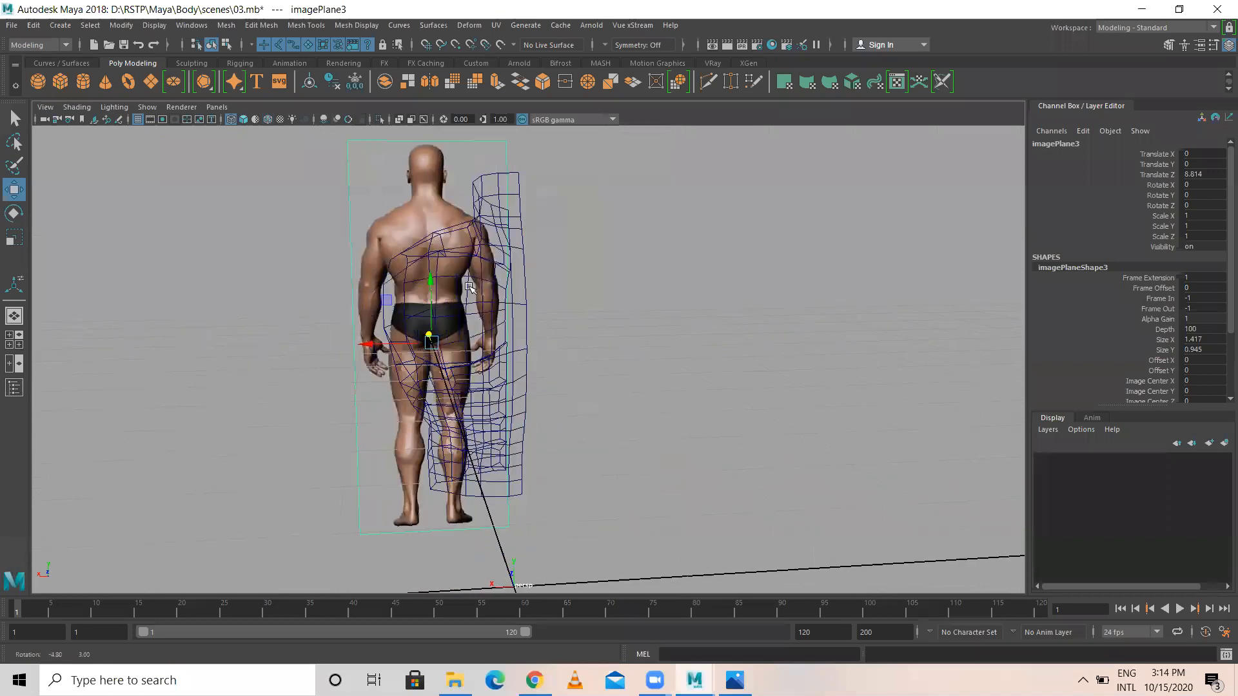
key("space")
key("space")
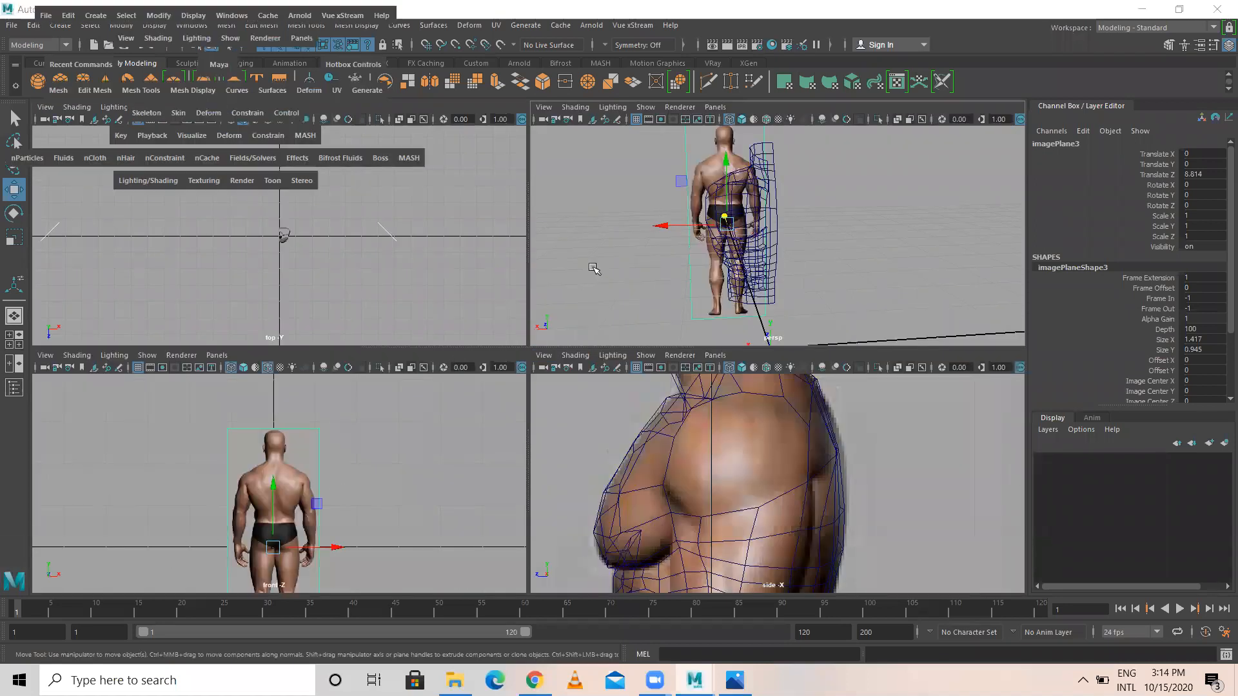
- Put the front-view image plane on a new display layer, set the layer to Reference and hide it
scroll(561, 293, "down", 6)
left_click_drag(613, 342, 953, 282, "alt")
left_click_drag(825, 263, 877, 316)
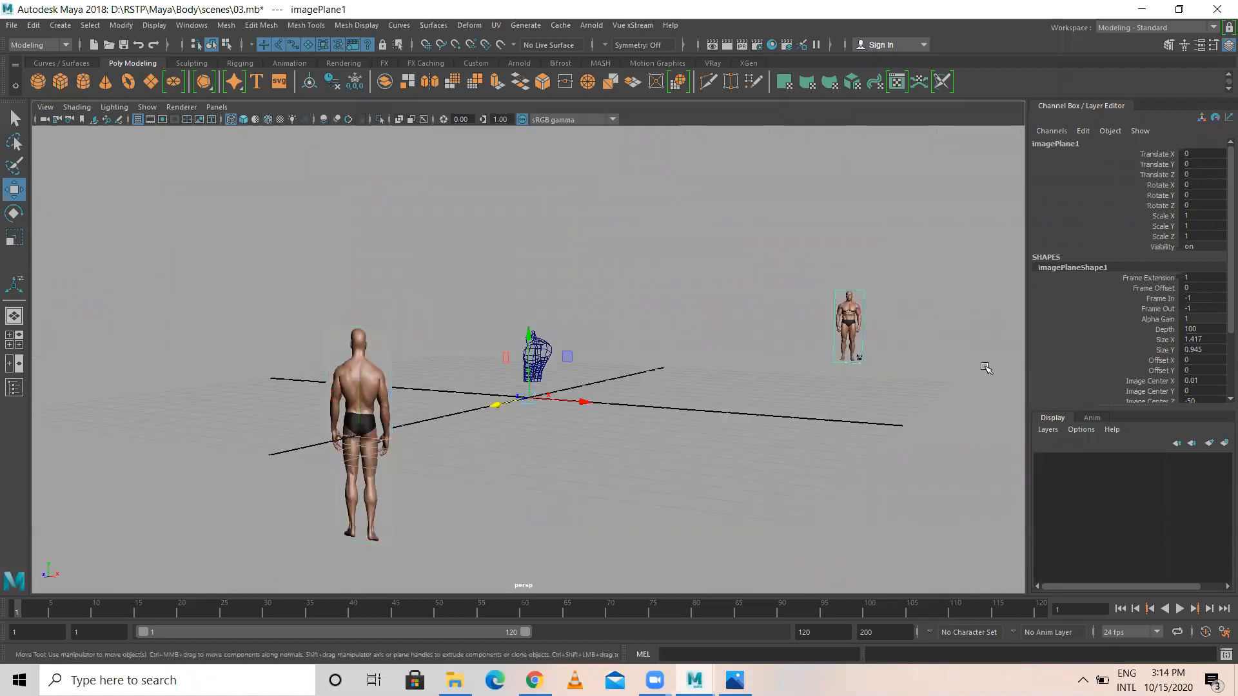
left_click(1224, 443)
left_click(1072, 460)
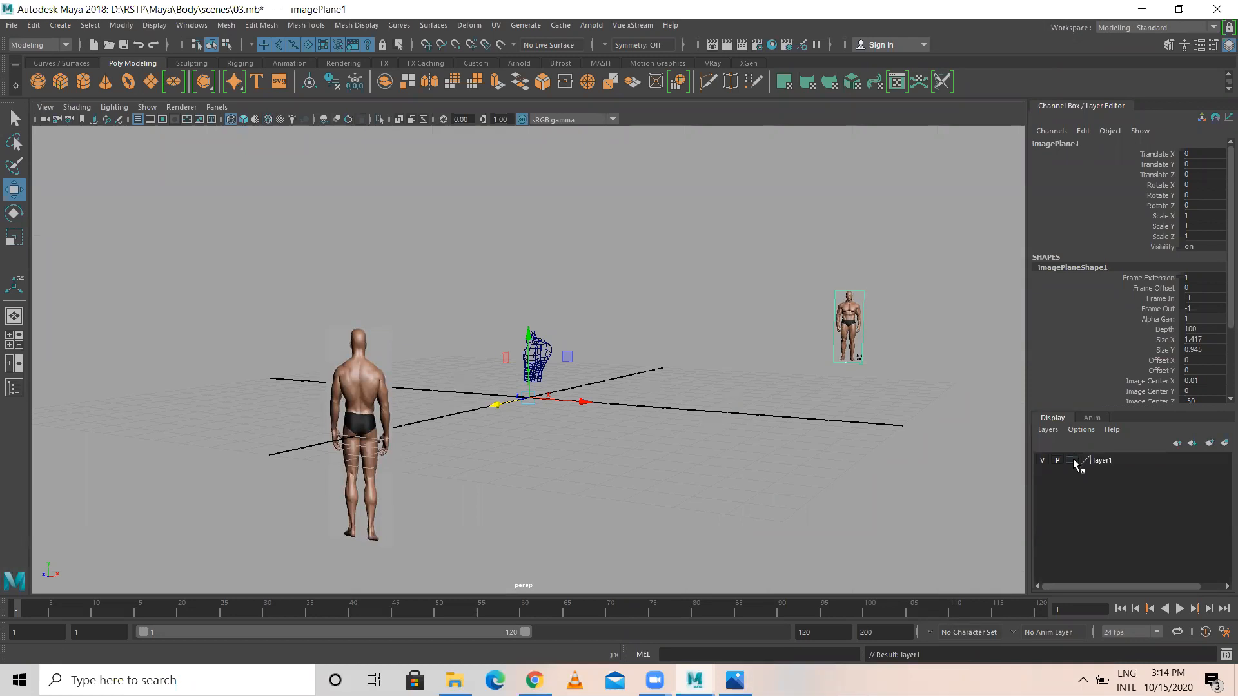
left_click(1072, 461)
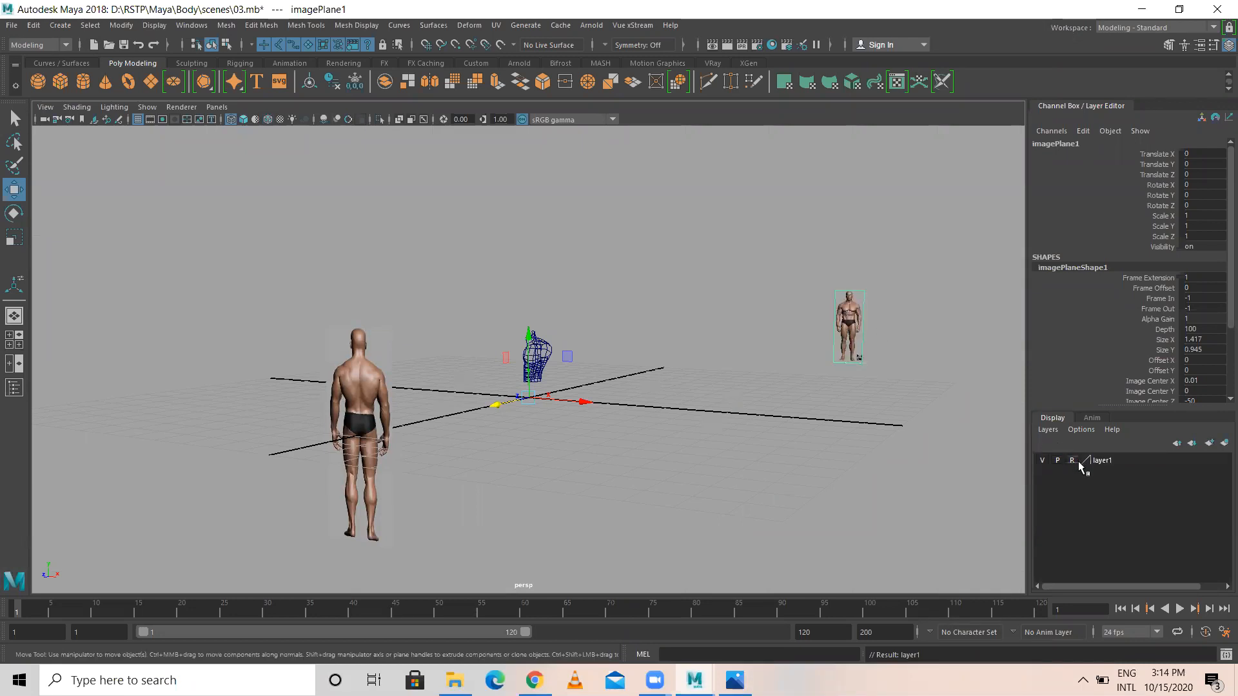
left_click(1043, 461)
- Move the back-view image plane to the opposite side of the torso, to about -4.773 in Translate Z
left_click_drag(608, 293, 346, 280, "alt")
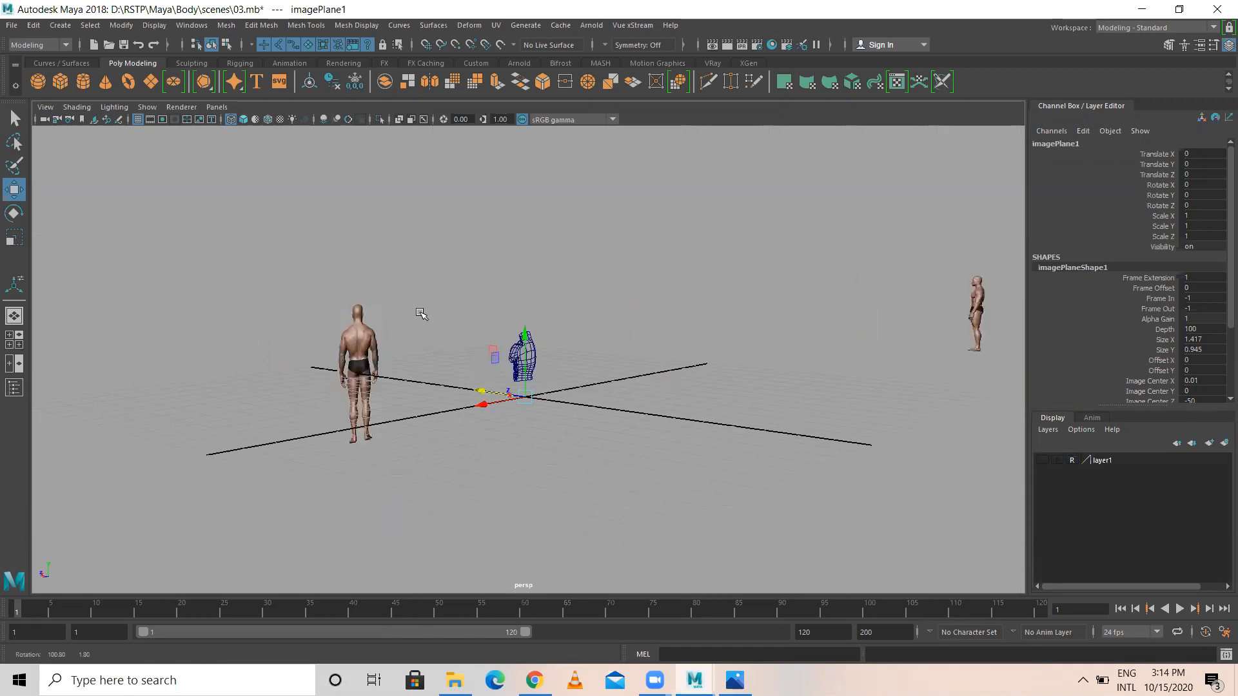
key("space")
key("space")
left_click(450, 354)
key("space")
key("space")
left_click_drag(310, 303, 333, 354, "alt")
left_click_drag(318, 249, 538, 471)
- Display the torso mesh as shaded over the back reference in the front view
key("space")
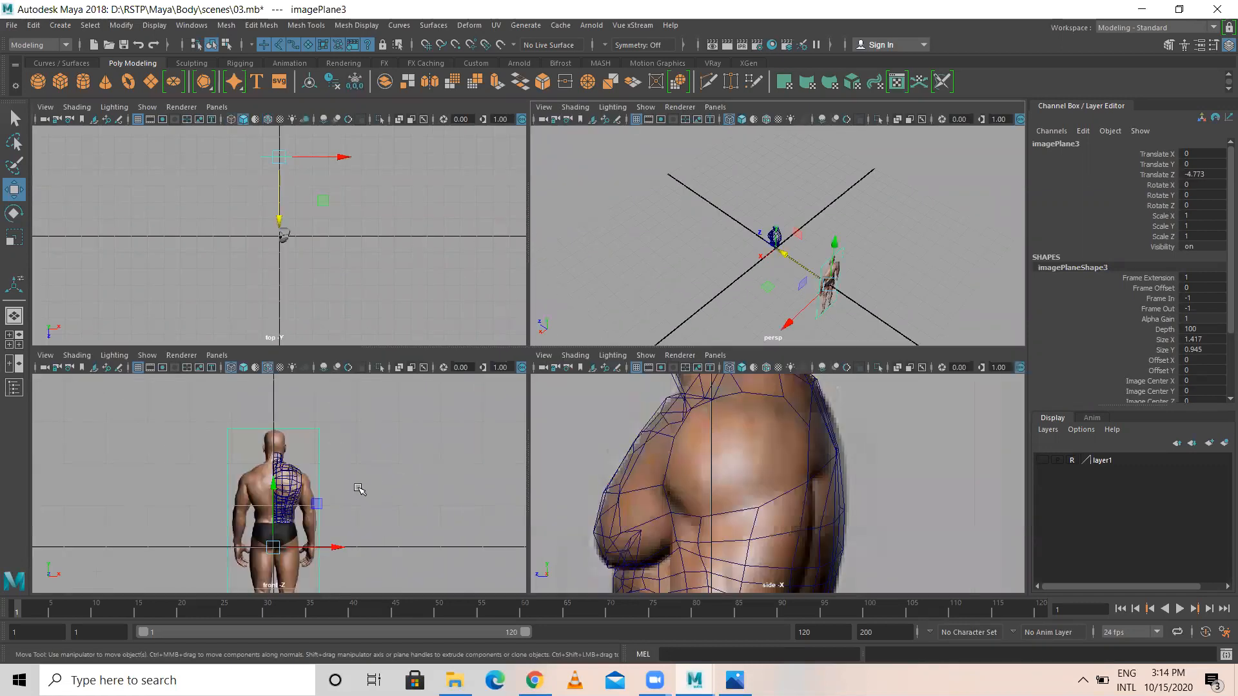
key("space")
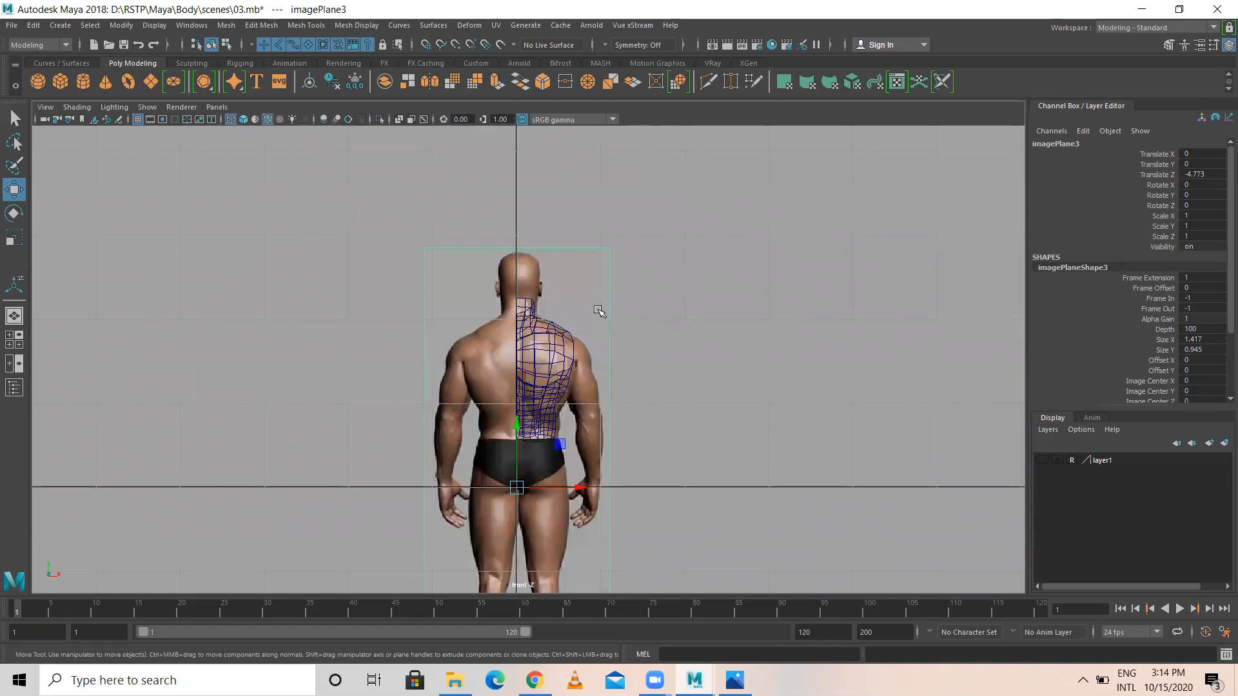
scroll(606, 316, "up", 5)
scroll(612, 329, "up", 1)
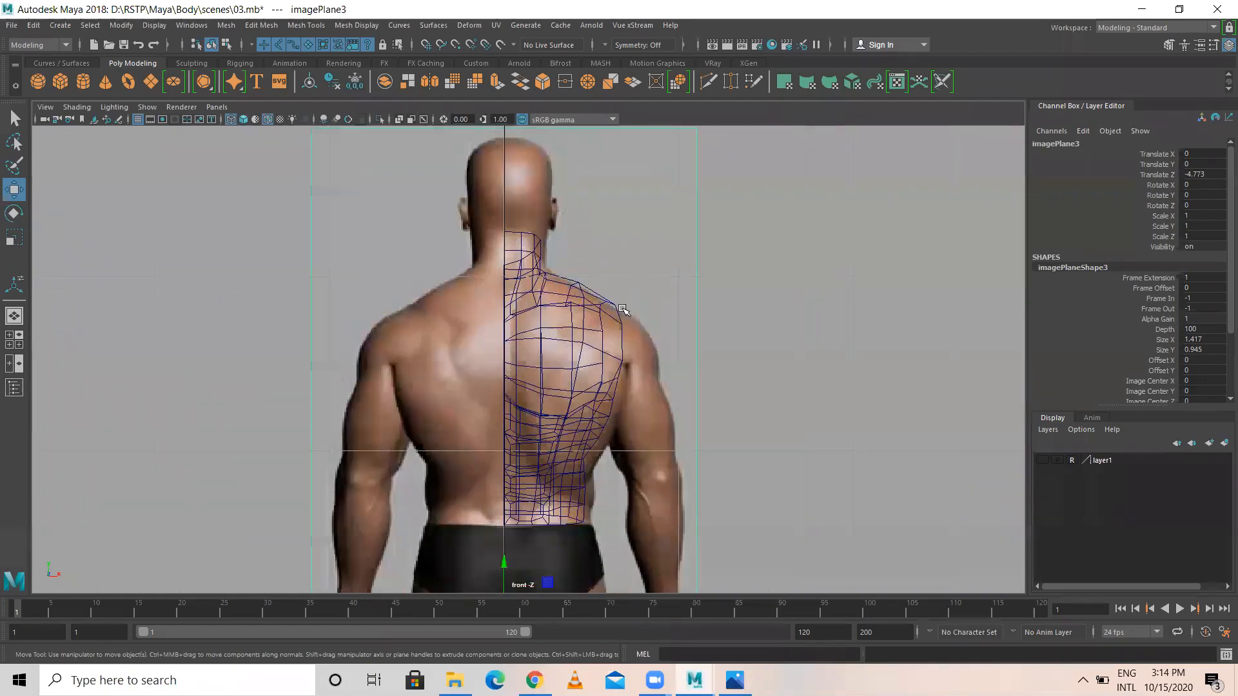
key("5")
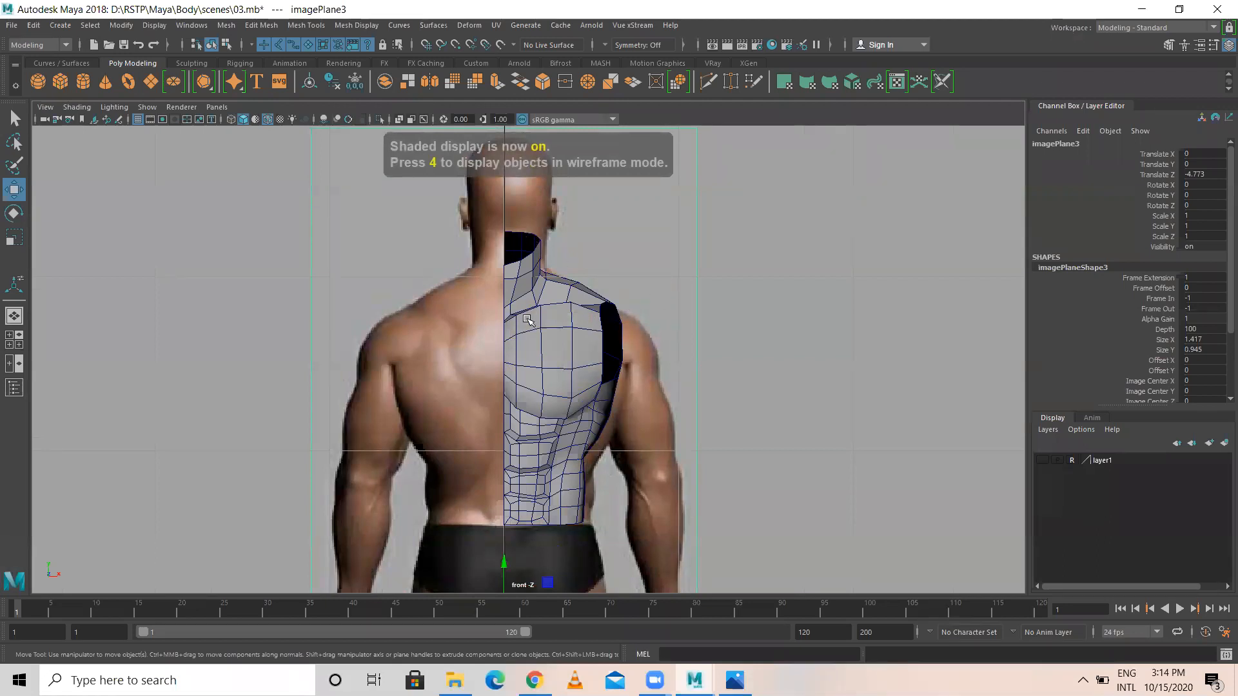
key("space")
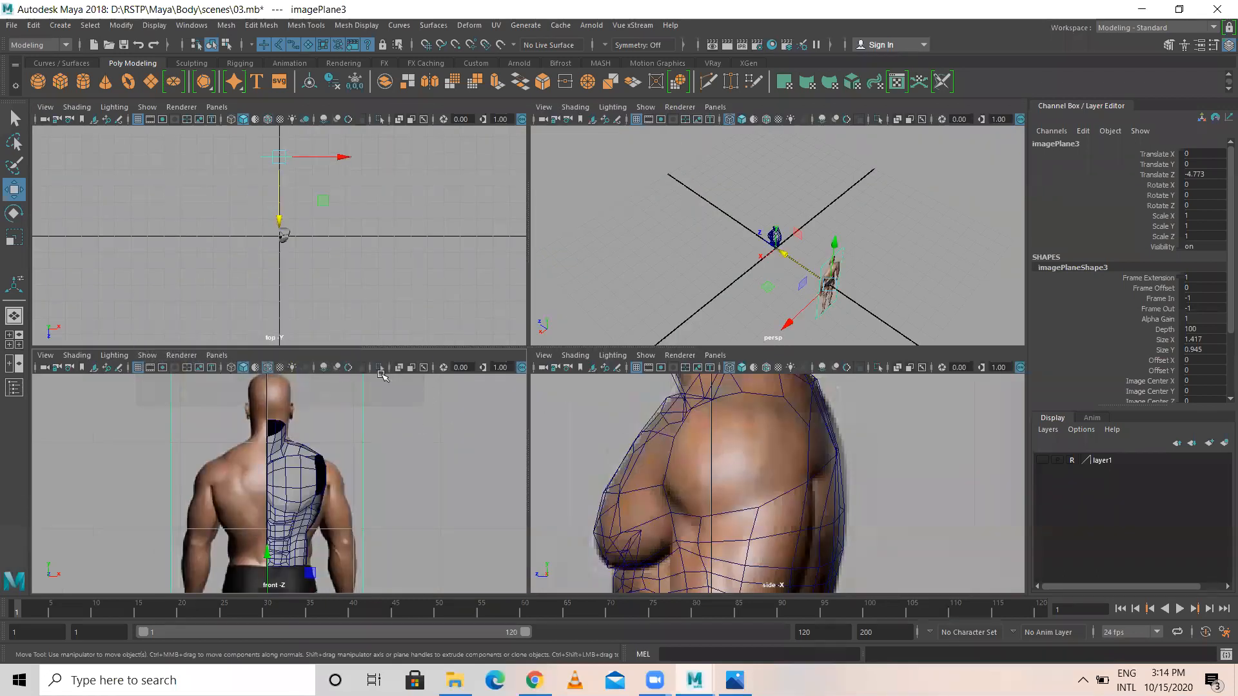
- Look through the front viewport's view commands and orthographic camera options, keeping the back-view image plane selected
left_click(144, 358)
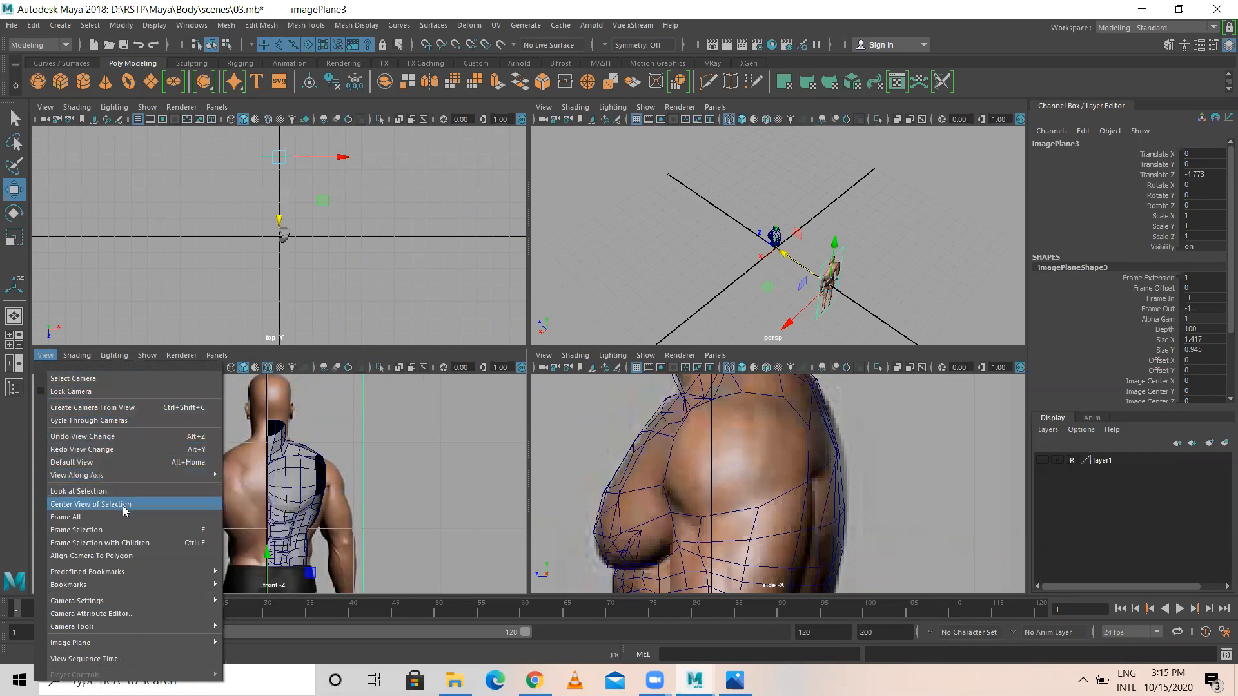
mouse_move(217, 355)
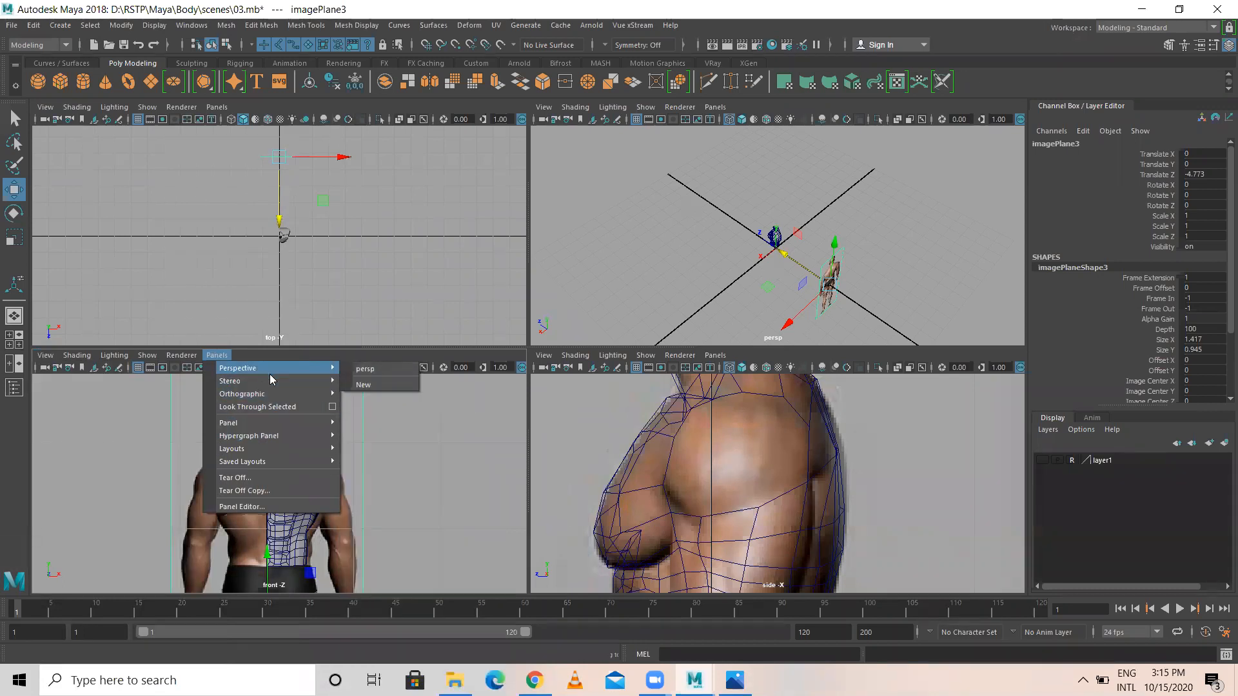
mouse_move(276, 395)
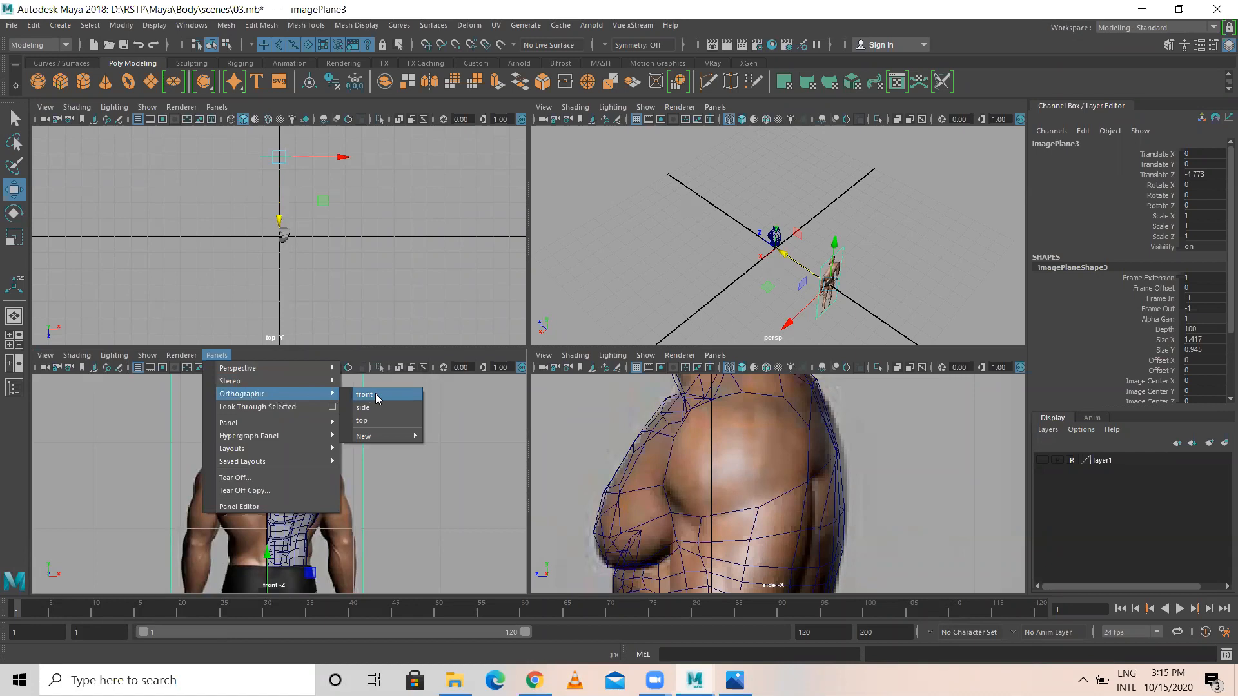
left_click(506, 423)
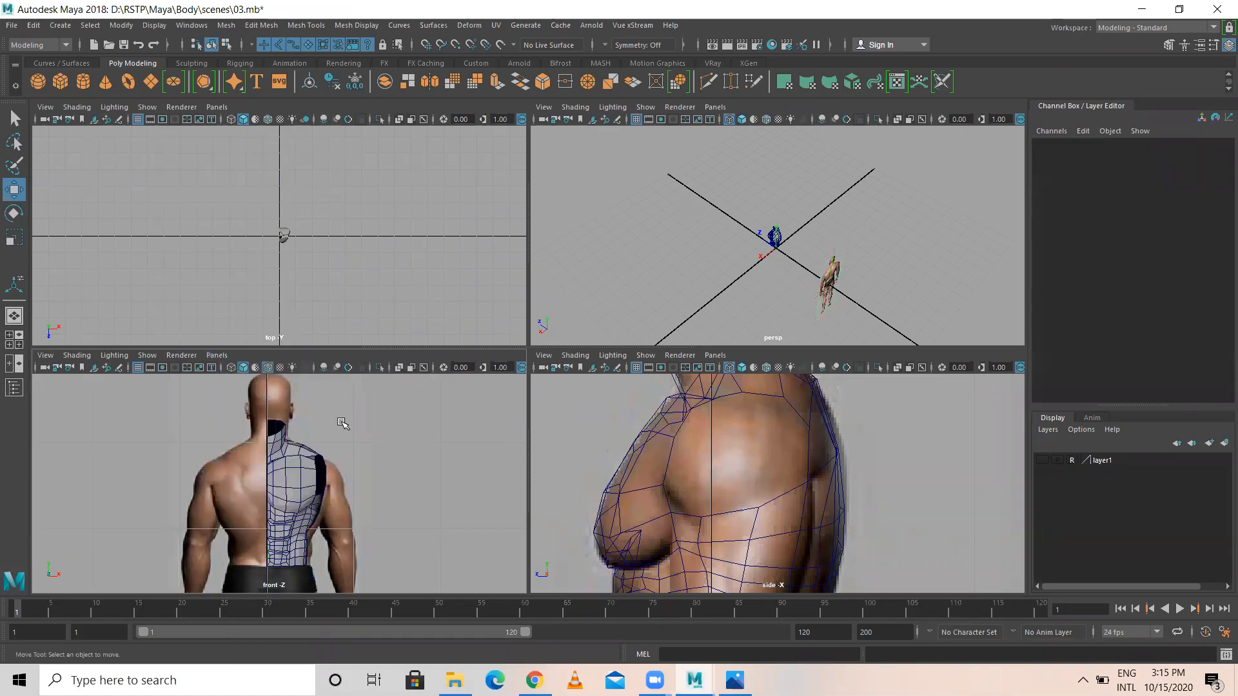
key("ctrl+z")
- Select the front camera and try to turn it around by setting its Rotate Y to -180
key("space")
left_click(45, 107)
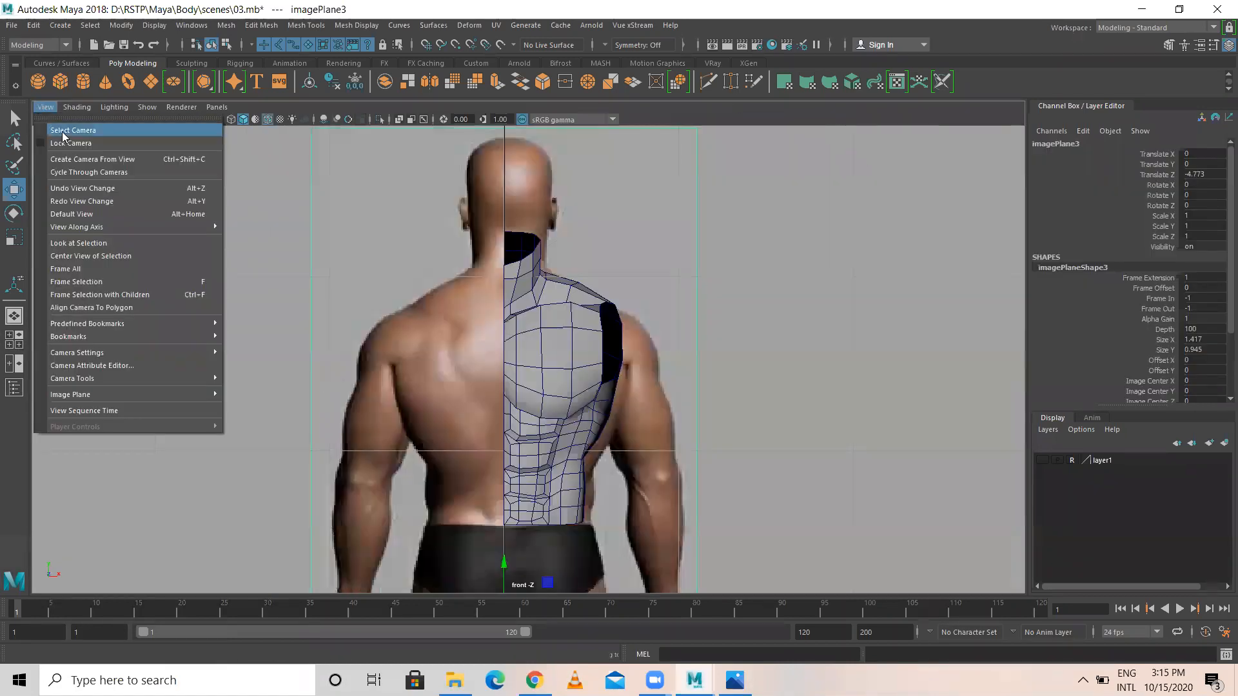
left_click(71, 133)
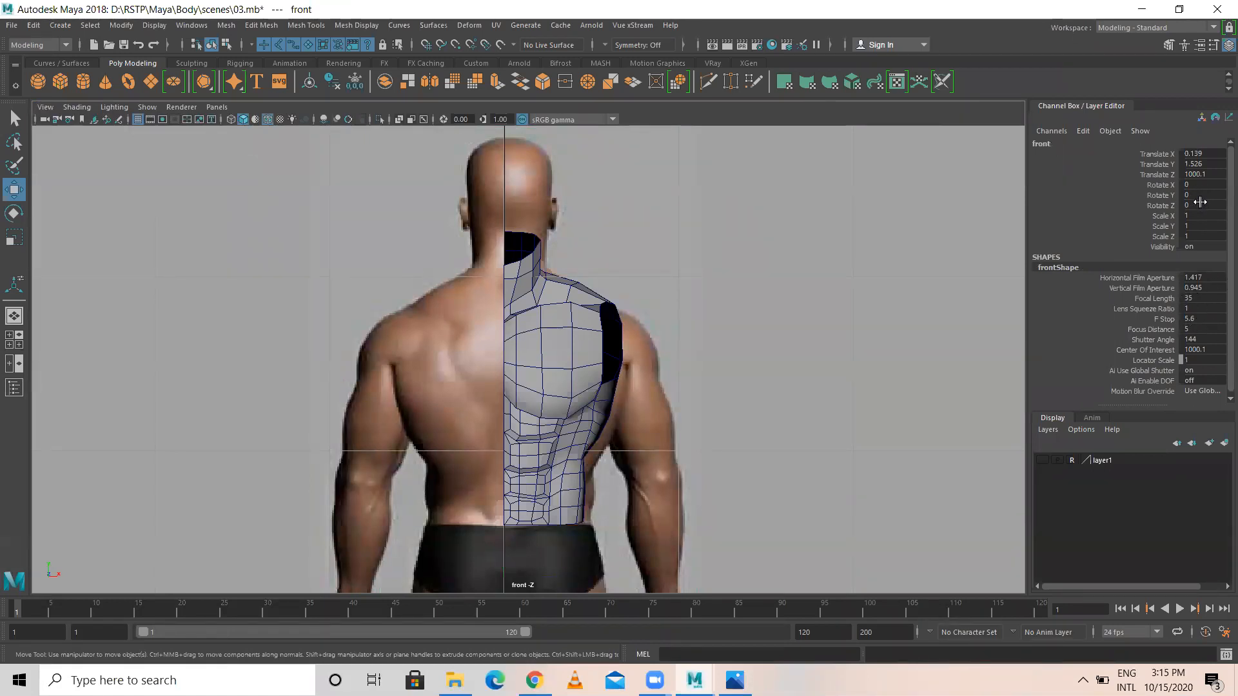
left_click(1161, 196)
middle_click_drag(821, 231, 781, 210)
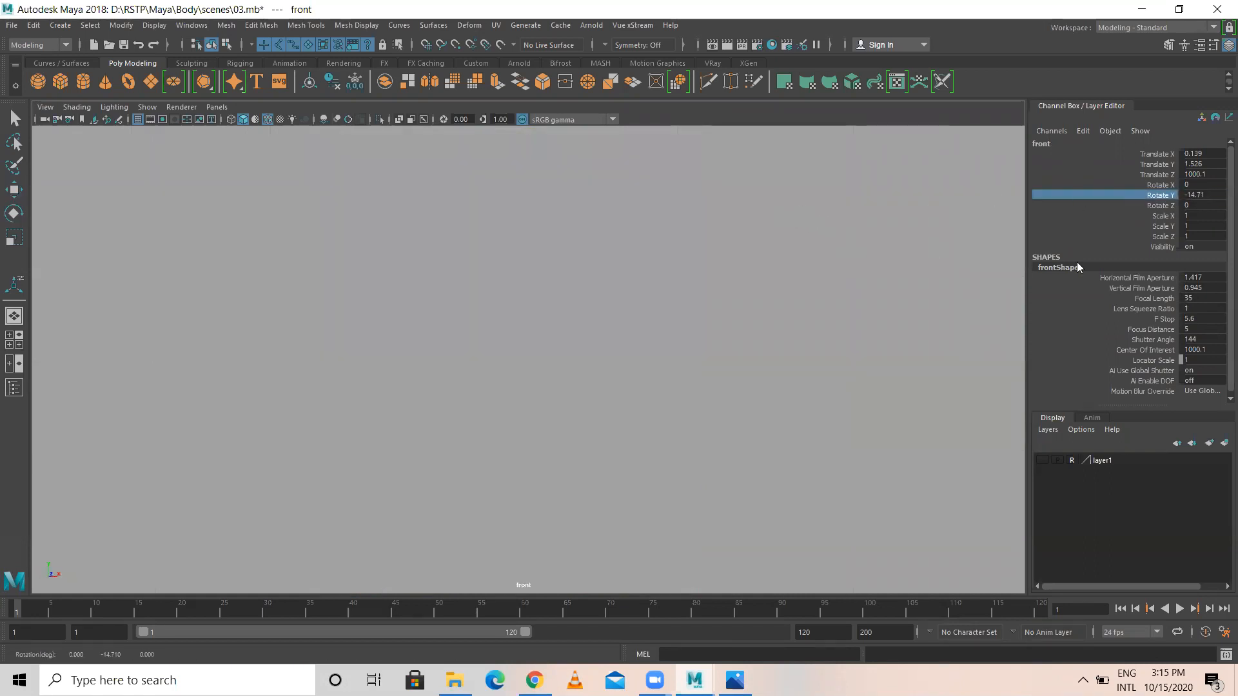
left_click(1210, 196)
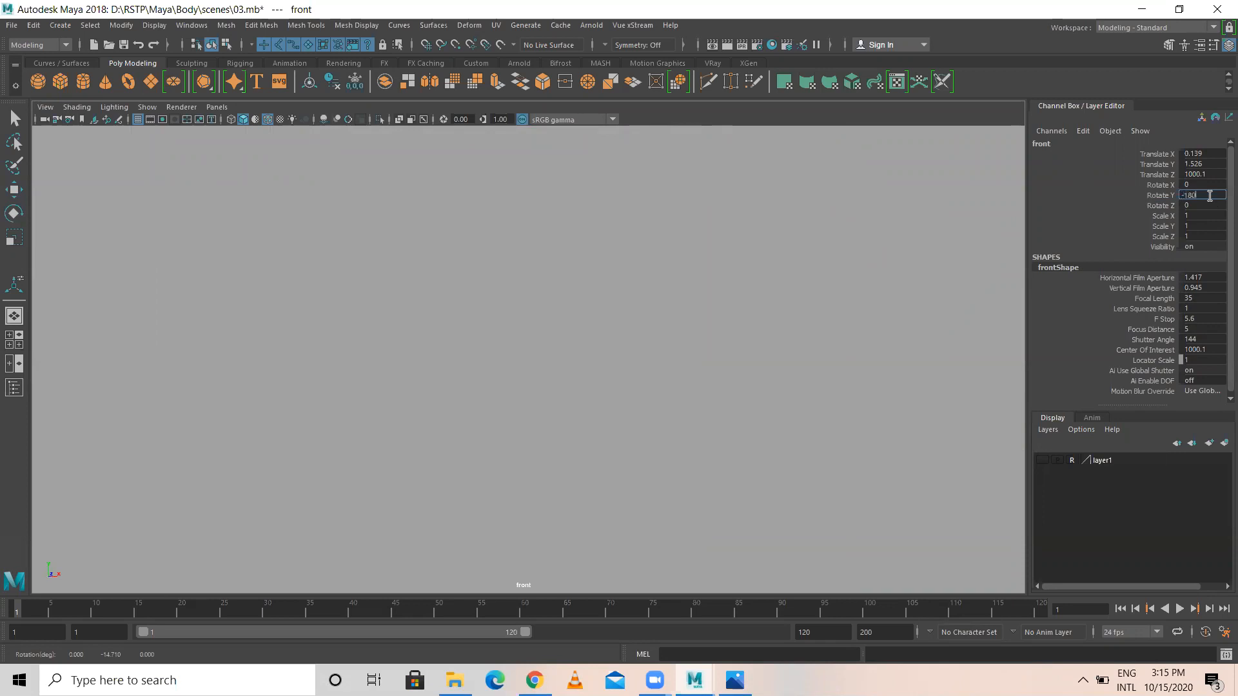
type("-180")
key("Return")
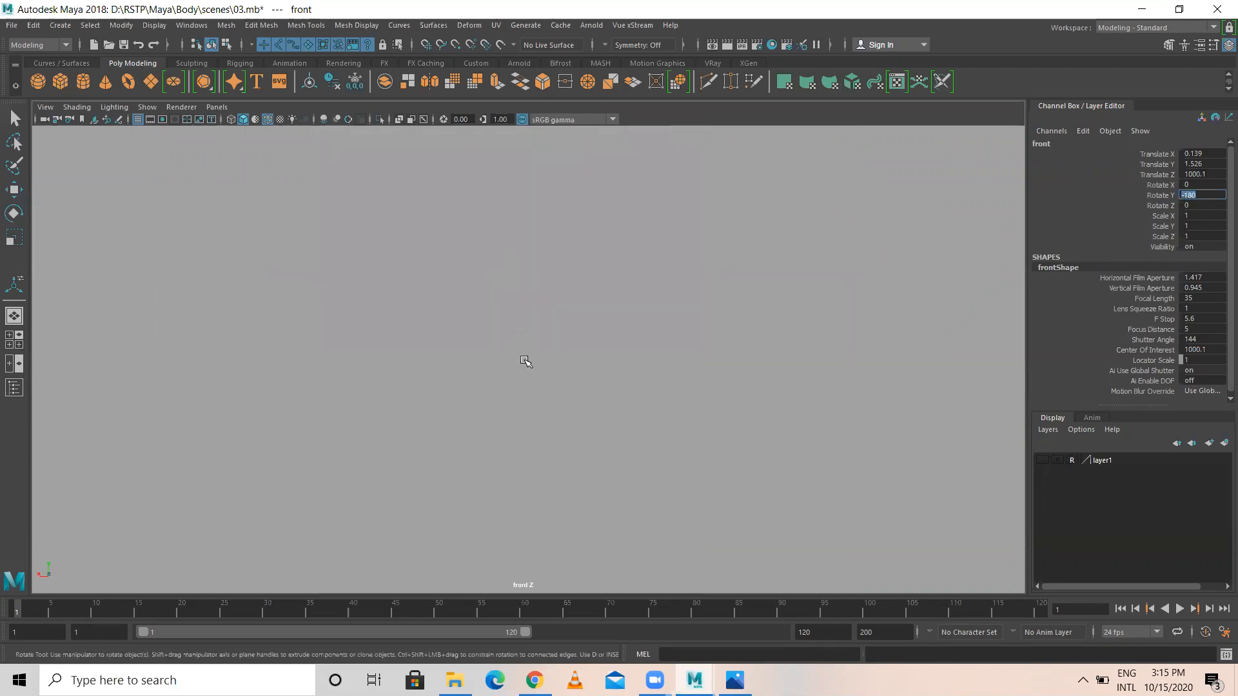
- Undo the rotation changes made to the front camera
key("ctrl+z")
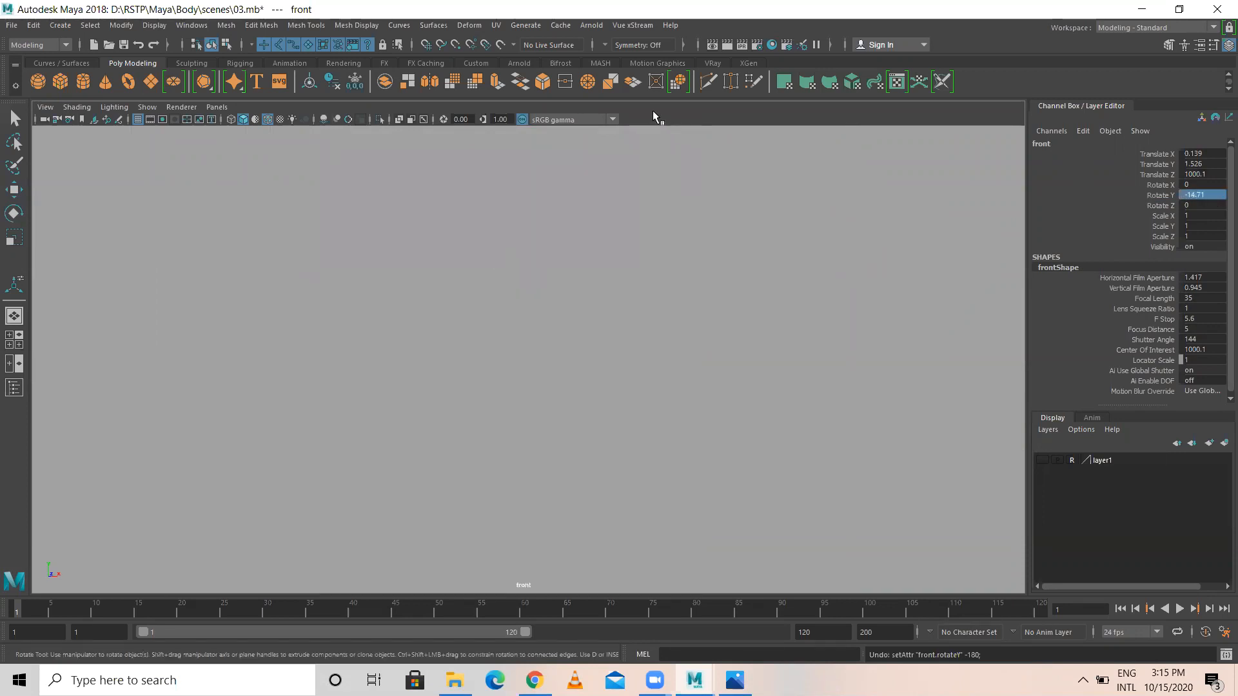
key("ctrl+z")
scroll(579, 424, "up", 3)
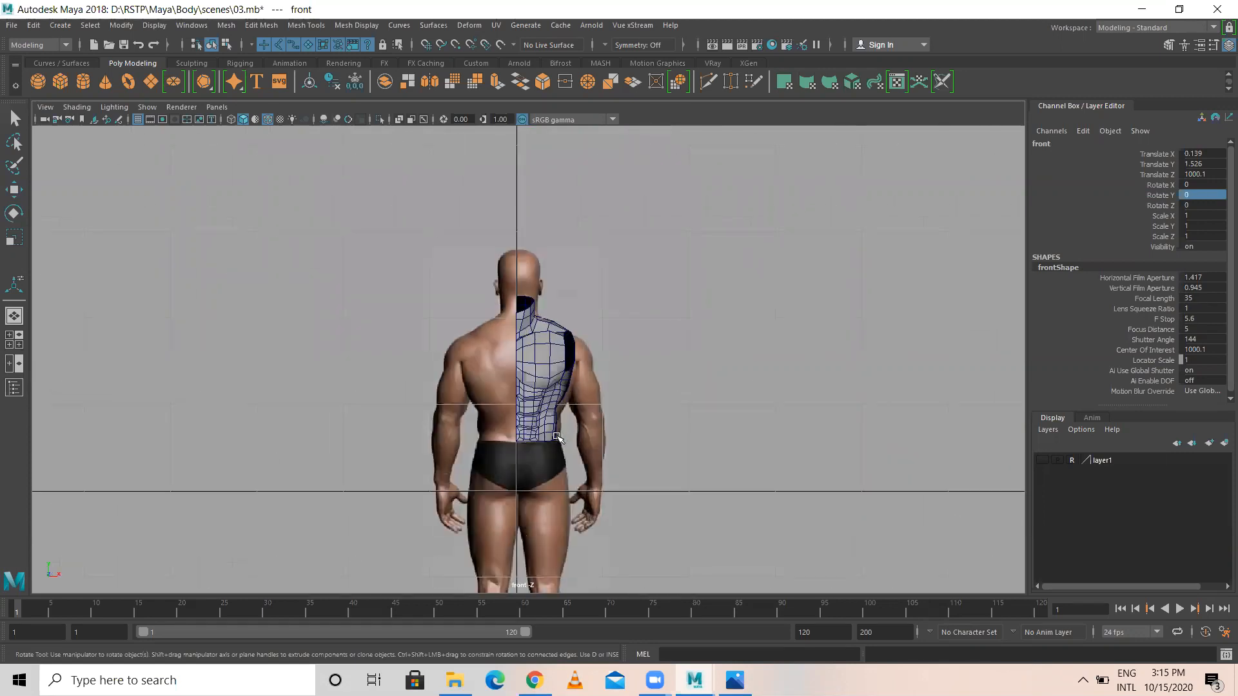
- Toggle the display of cameras in the perspective view
key("space")
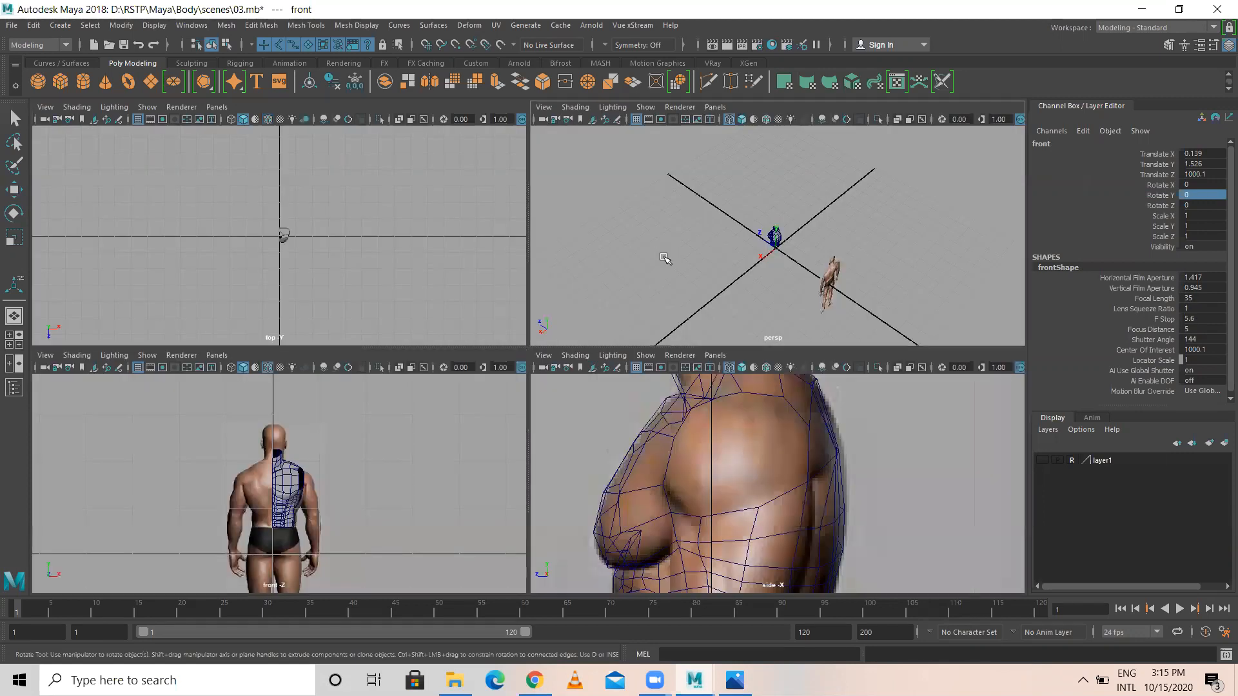
key("space")
left_click_drag(536, 442, 613, 431, "alt")
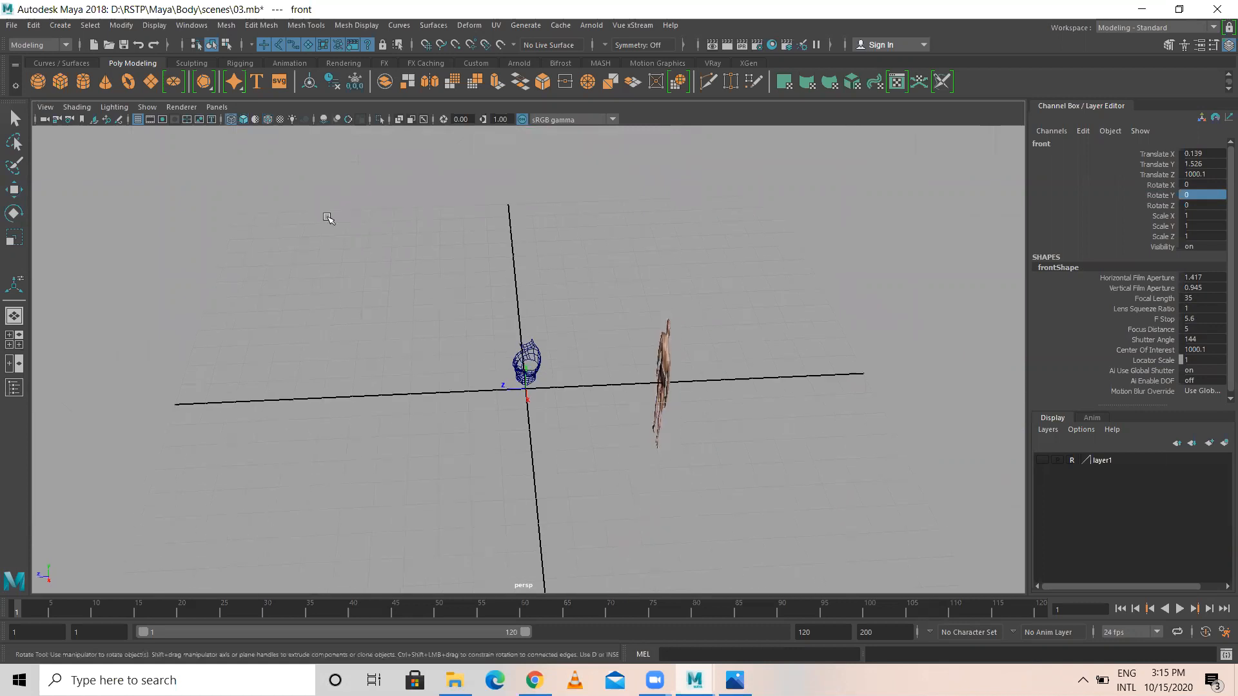
left_click(147, 107)
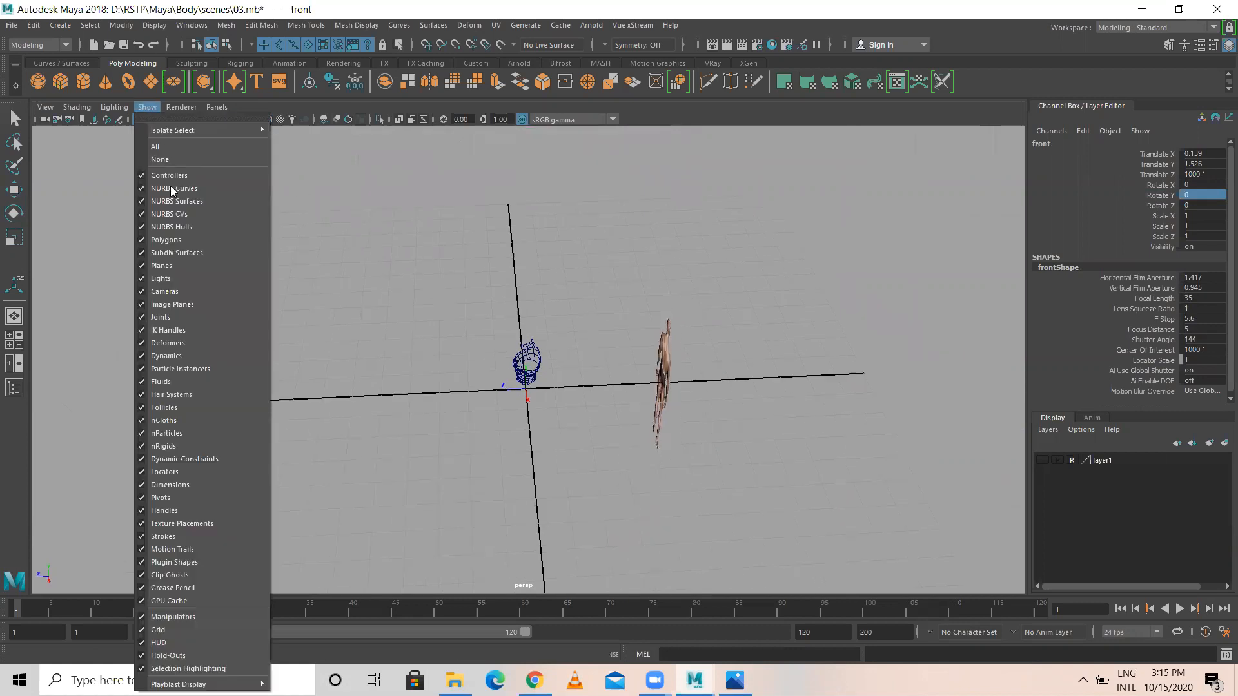
left_click(165, 291)
left_click(165, 294)
key("w")
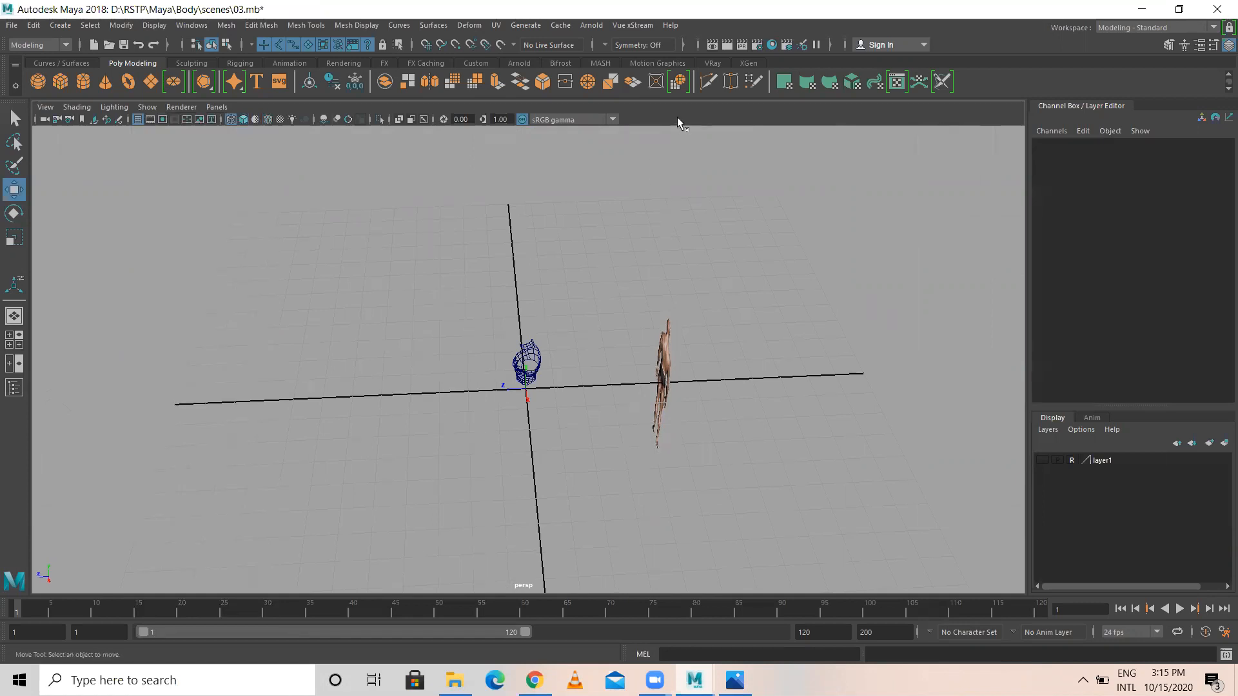
- Examine how the torso and reference planes are arranged in perspective, and return to the front view
left_click_drag(588, 364, 417, 365, "alt")
right_click_drag(482, 414, 525, 413, "alt")
left_click_drag(525, 412, 613, 406, "alt")
right_click_drag(543, 413, 784, 440, "alt")
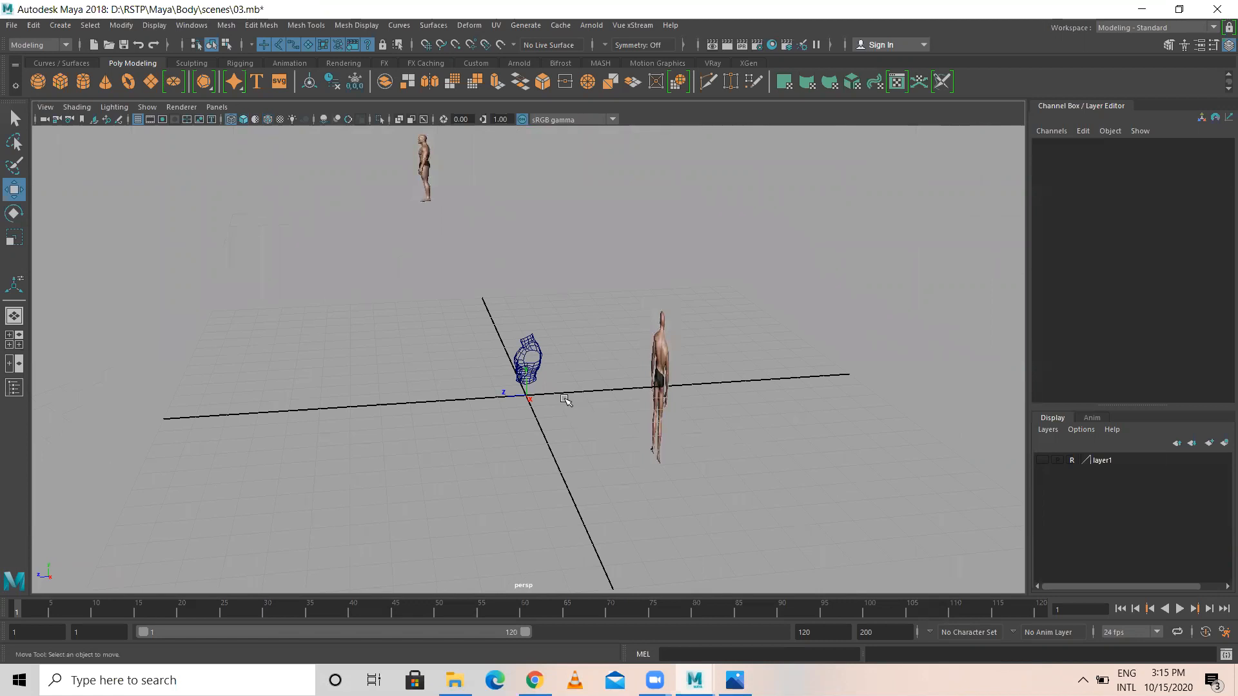
key("e")
key("space")
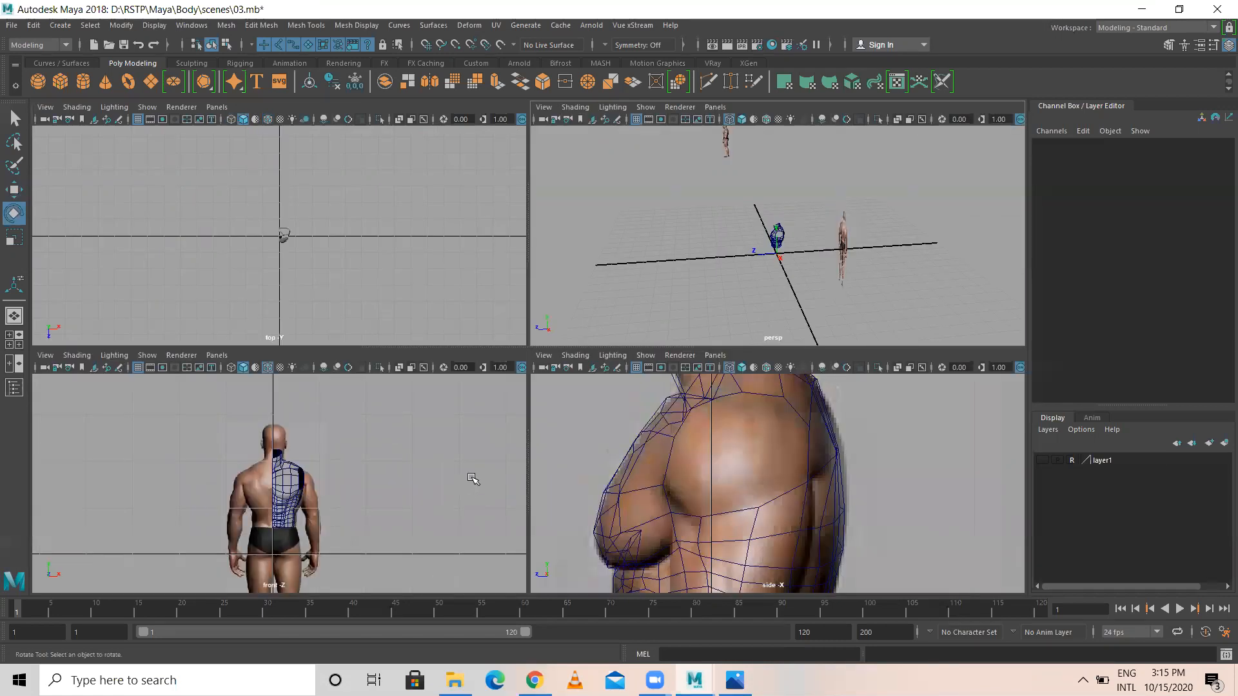
key("space")
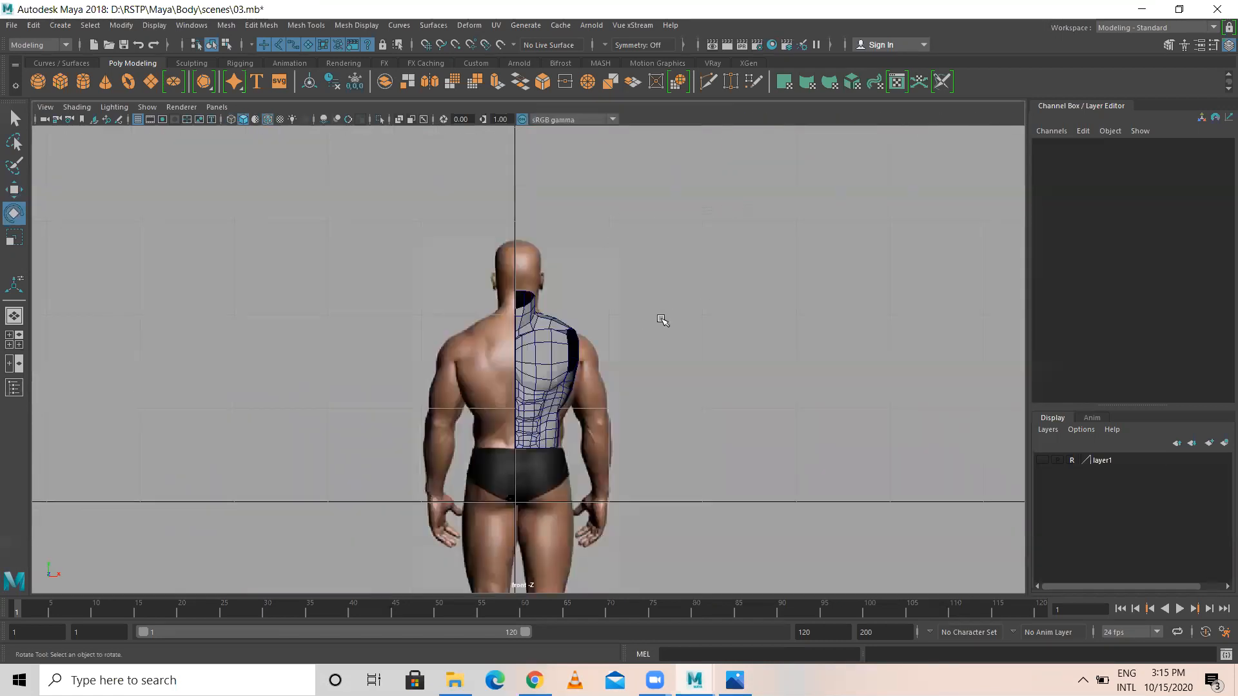
- Move the back-view image plane along Z to about 4.05, past the torso, and turn on layer1's visibility
left_click(523, 263)
key("space")
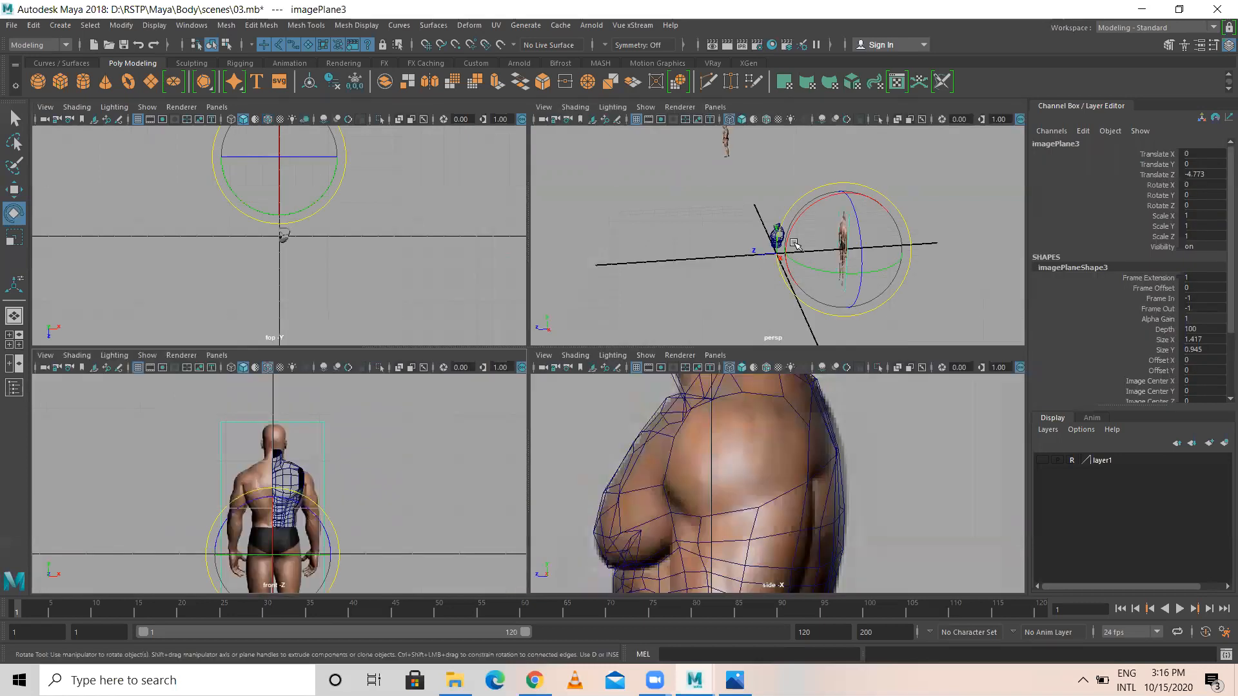
key("space")
key("w")
left_click_drag(613, 348, 381, 366, "alt")
left_click_drag(525, 395, 684, 390, "alt")
right_click_drag(683, 390, 972, 481, "alt")
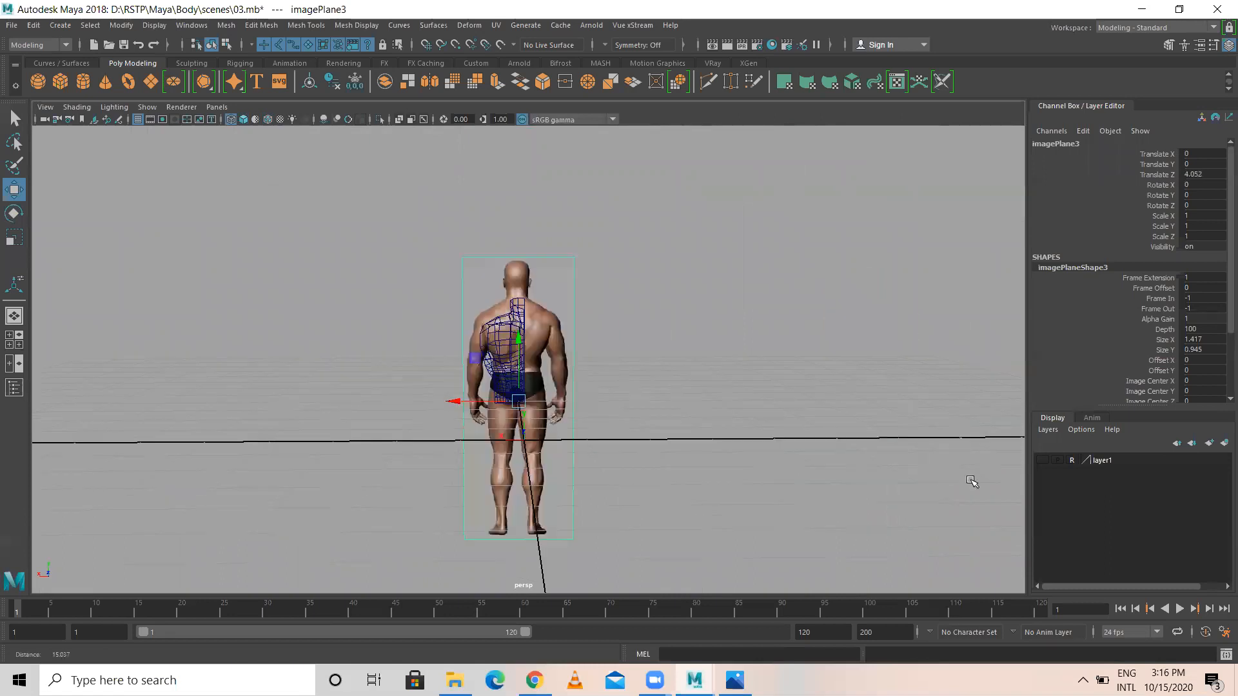
left_click(1047, 460)
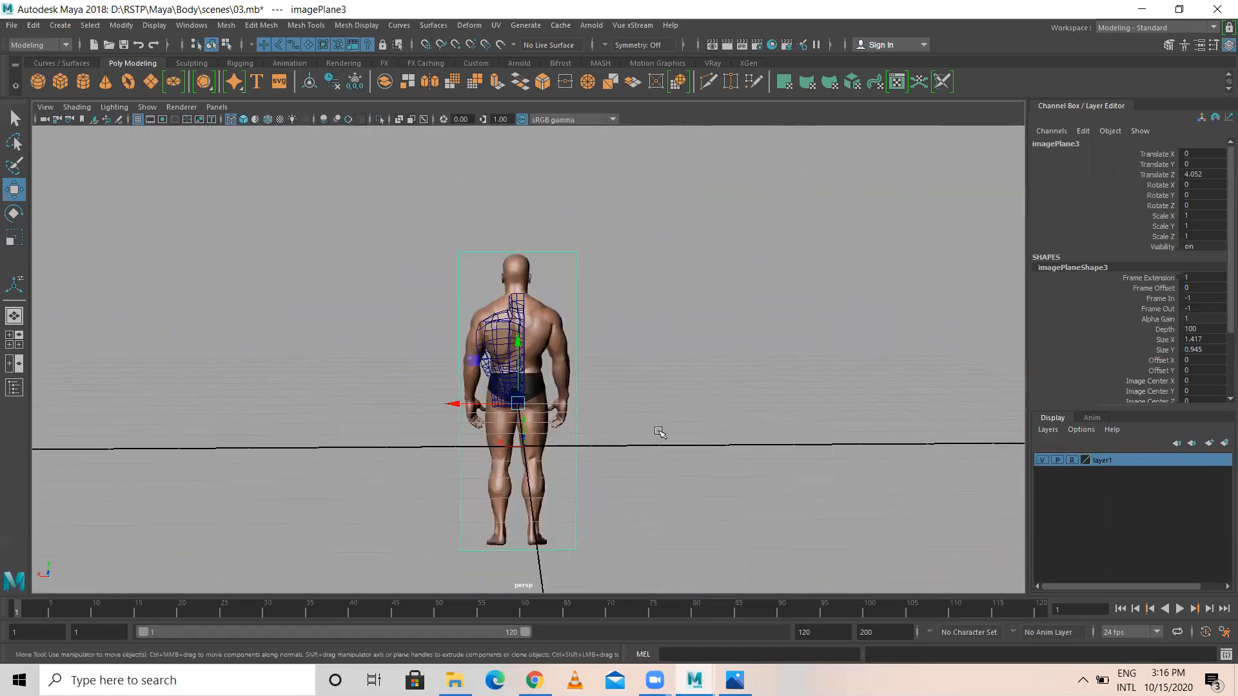
left_click_drag(569, 343, 330, 303, "alt")
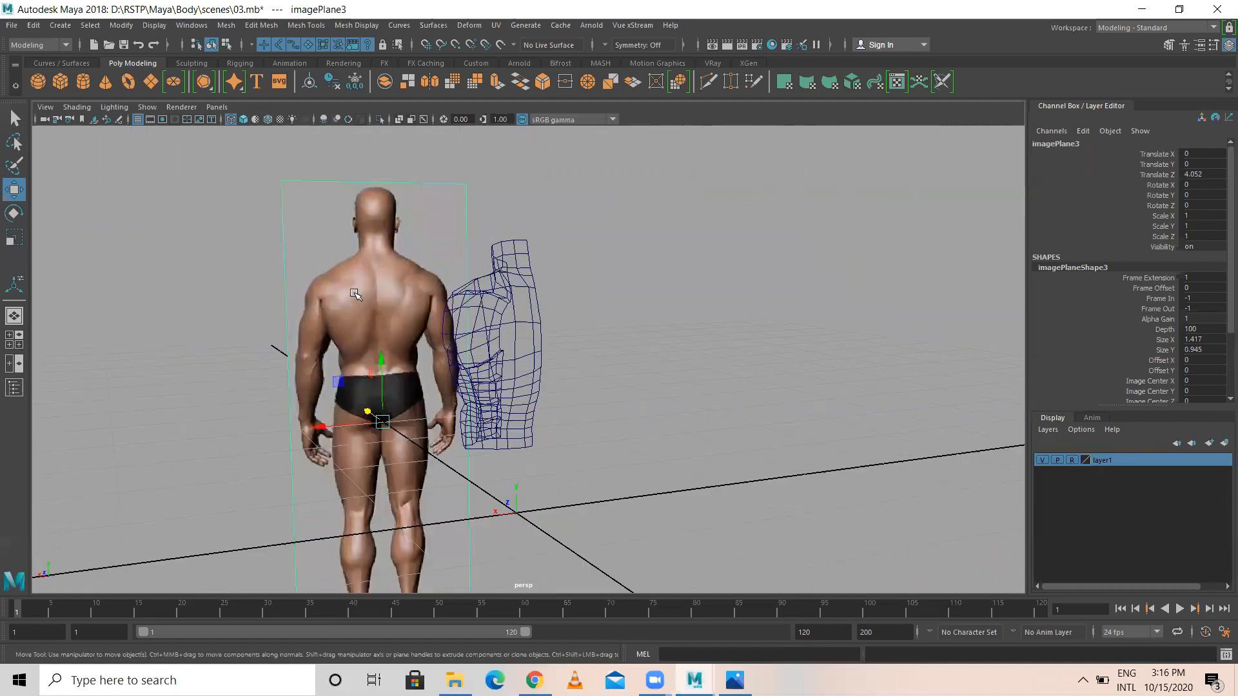
- Display the torso mesh shaded, enter vertex editing and slide an upper-back vertex outward towards the shoulder
left_click(501, 311)
left_click_drag(501, 312, 566, 348, "alt")
key("5")
scroll(466, 301, "up", 5)
right_click_drag(567, 348, 491, 314)
left_click(534, 367)
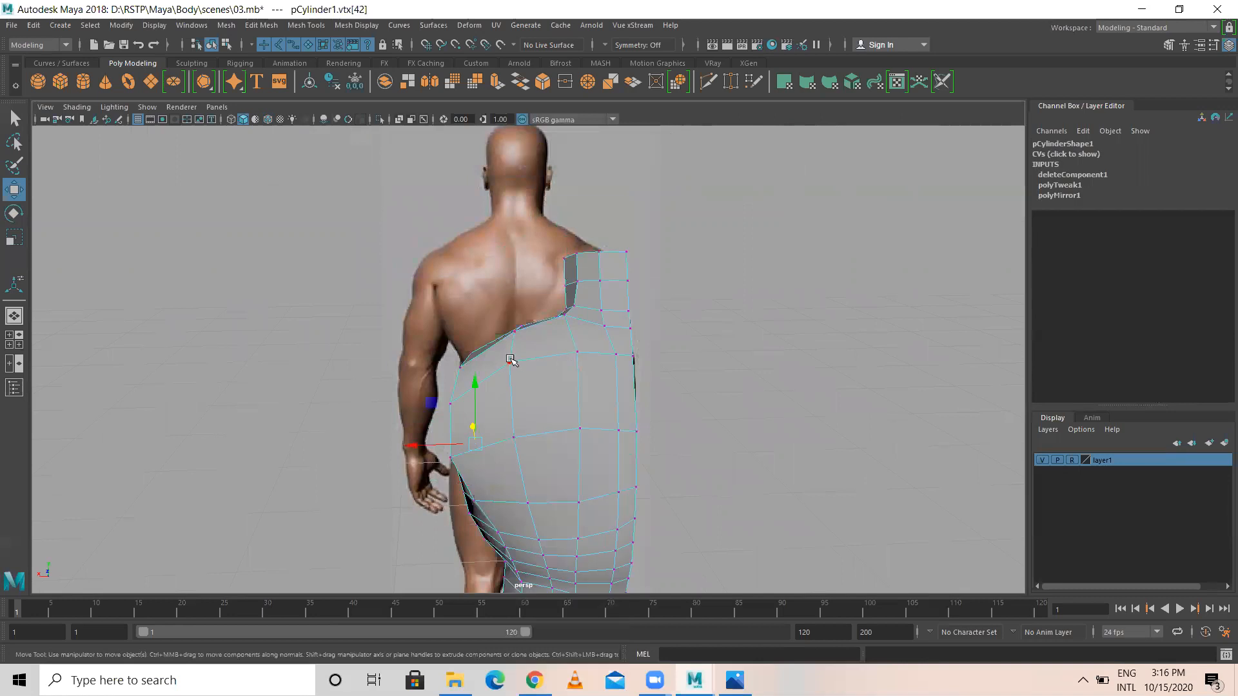
left_click(580, 354)
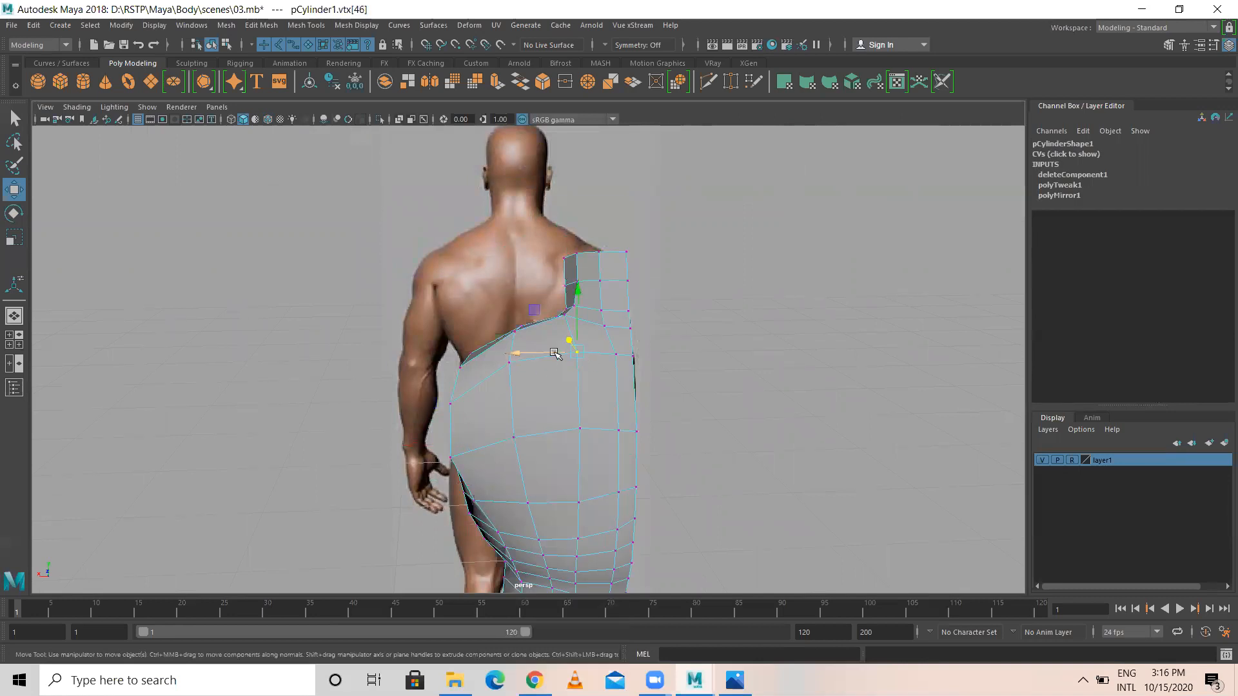
left_click_drag(514, 351, 463, 354)
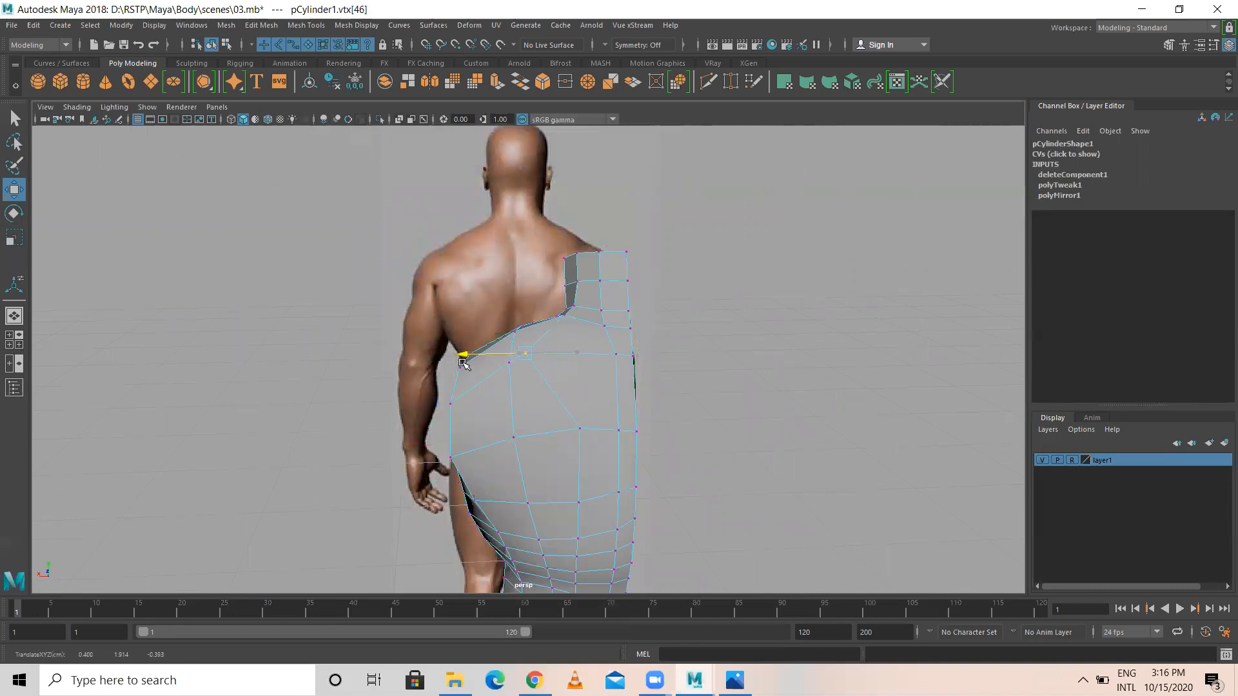
- Slide the outer mid-back vertex inward towards the spine so it sits close to the neighbouring column
left_click(582, 430)
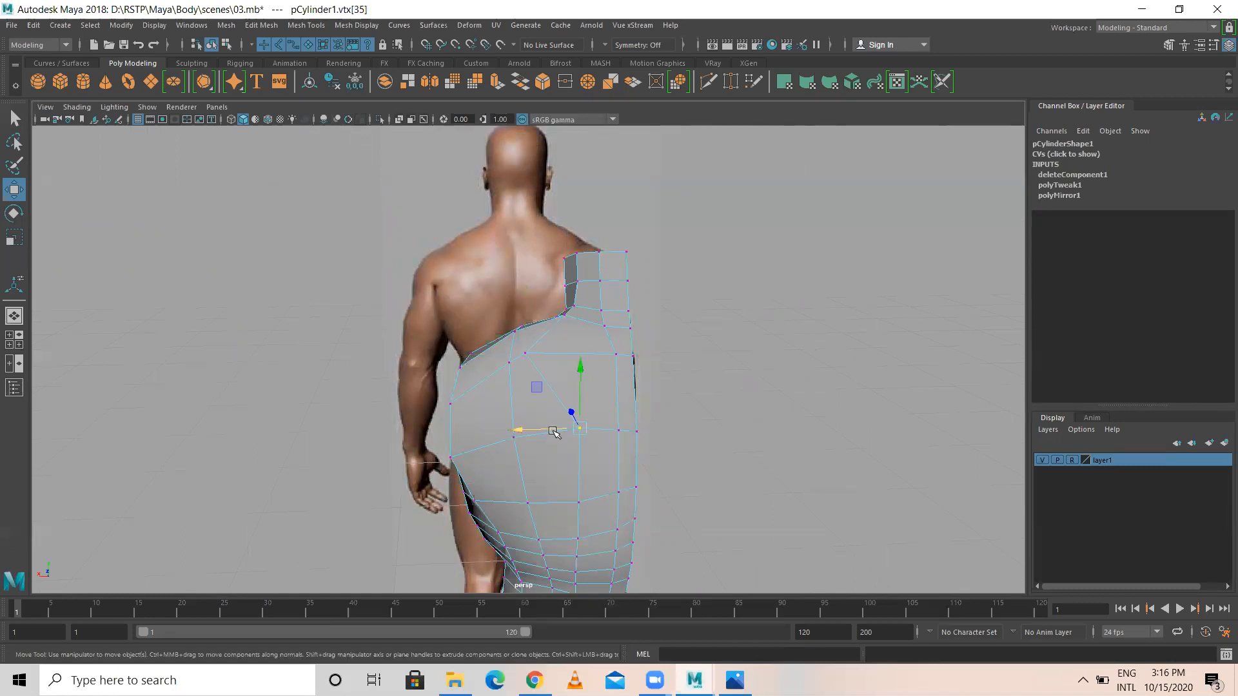
left_click(511, 439)
left_click_drag(461, 440, 521, 431)
left_click(581, 429)
middle_click_drag(584, 451, 609, 418, "alt")
left_click_drag(547, 391, 574, 326, "alt")
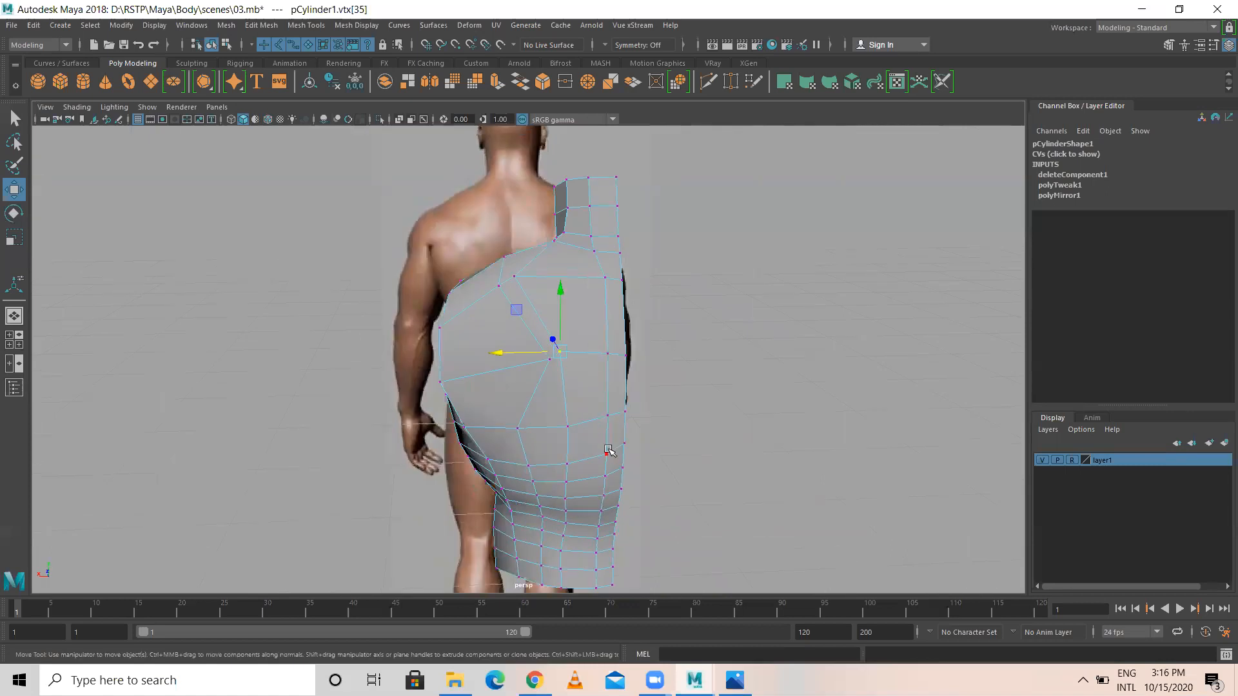
- Shift the vertices of the column beside the spine outward from the upper back down to the lower ribs
left_click(608, 416)
left_click_drag(550, 419, 524, 419)
left_click(607, 352)
left_click_drag(576, 353, 556, 354)
left_click(604, 279)
left_click_drag(567, 278, 544, 279)
left_click(588, 358)
left_click_drag(550, 354, 532, 355)
left_click_drag(616, 462, 602, 437, "alt")
- Slide the vertices just below the shoulder blade inward towards the spine to form the edge of the back muscle
left_click(624, 446)
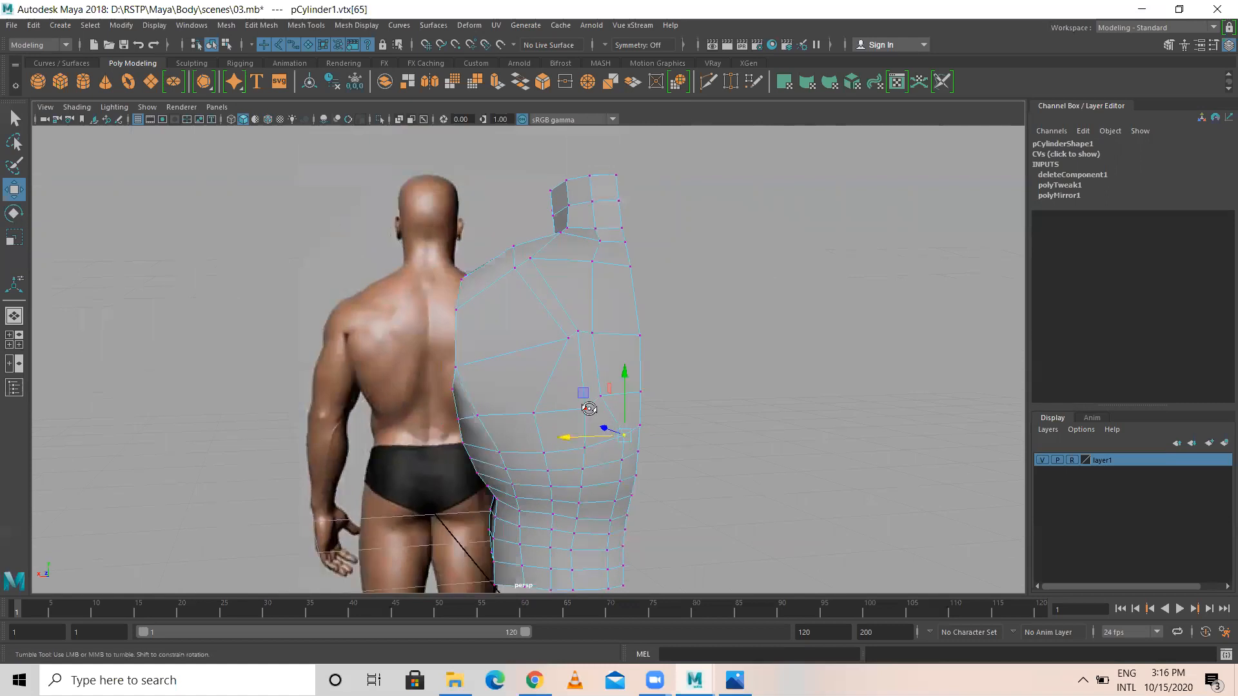
left_click(600, 397)
left_click(583, 411)
left_click_drag(535, 409, 570, 414)
left_click(534, 413)
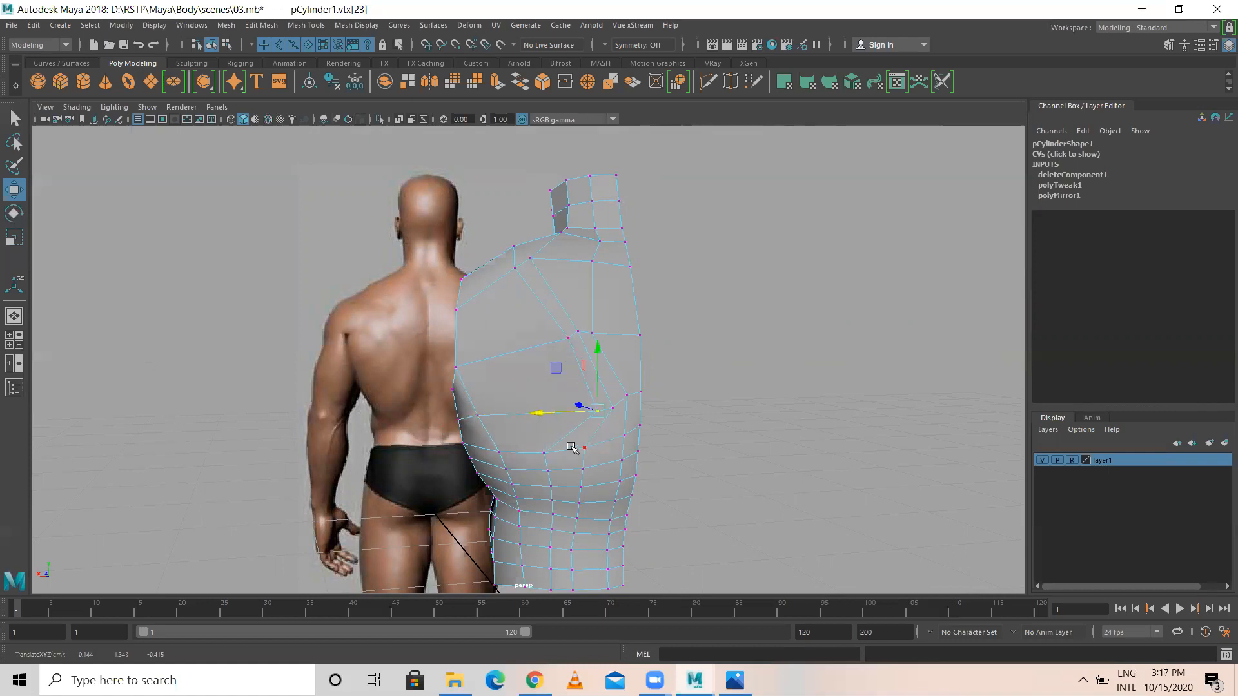
middle_click_drag(598, 427, 610, 360, "alt")
left_click_drag(614, 384, 612, 362, "alt")
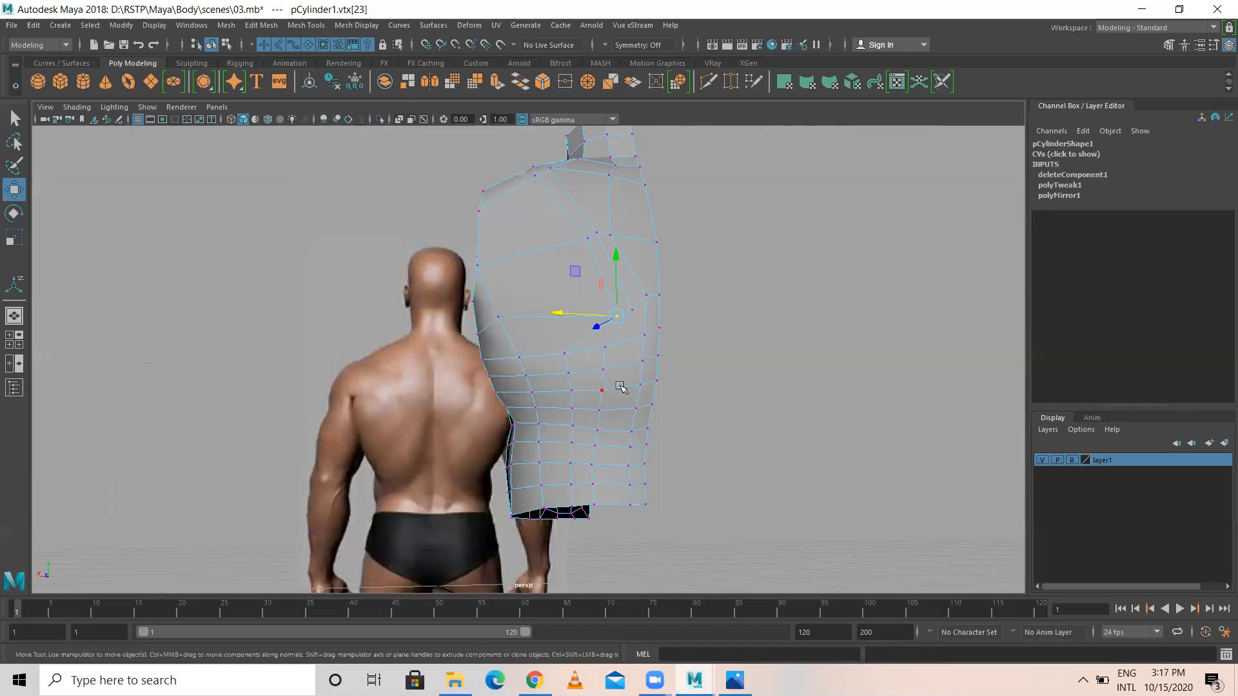
- Adjust the column of lower-back vertices row by row, bringing its upper ones closer to the spine
left_click(605, 350)
left_click_drag(546, 345, 563, 346)
left_click(619, 398)
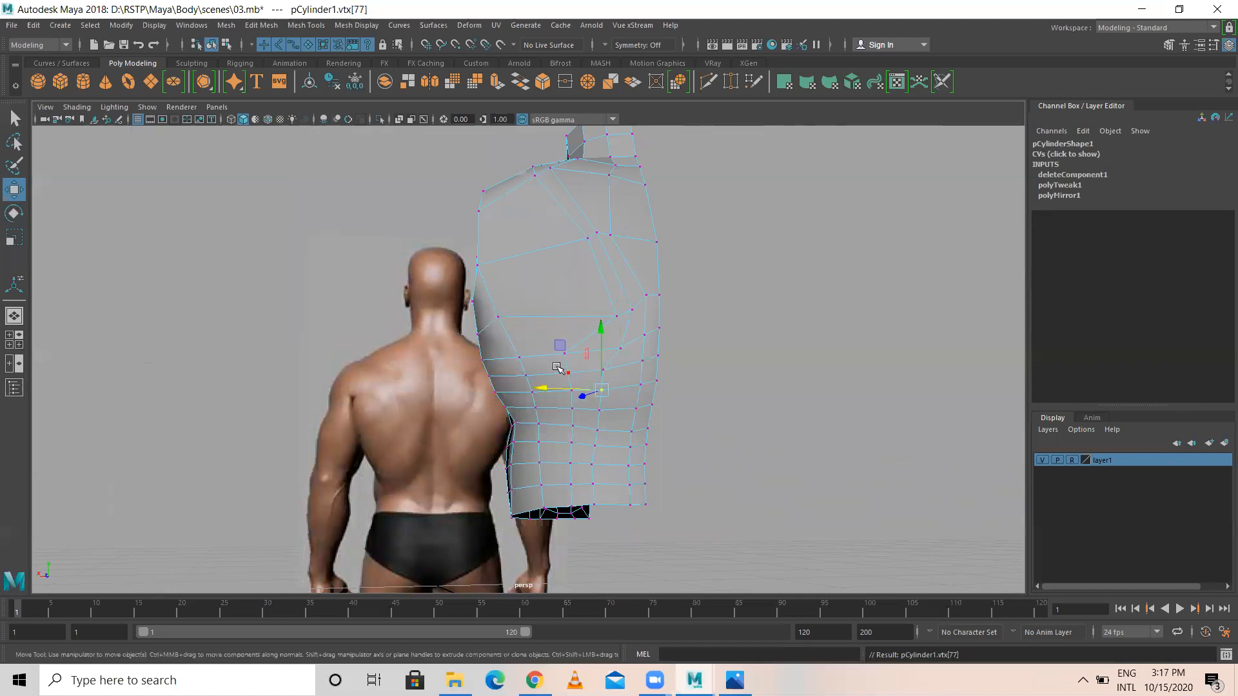
key("Up")
left_click_drag(545, 367, 546, 367)
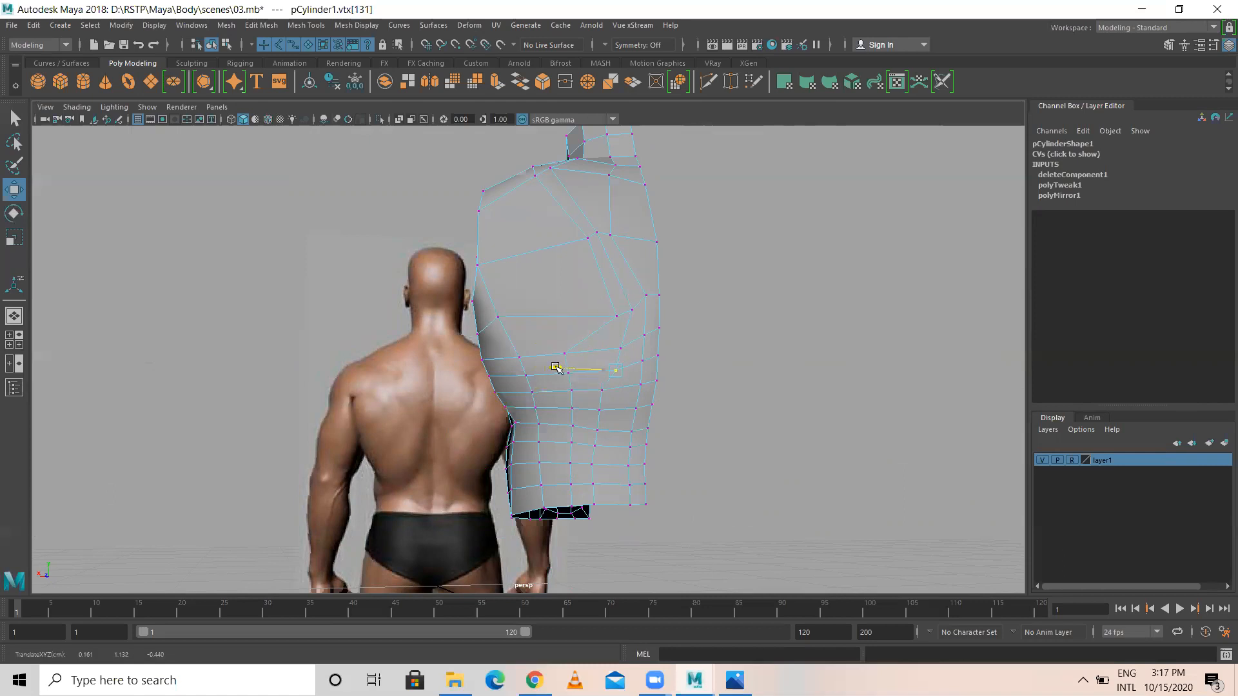
key("Down")
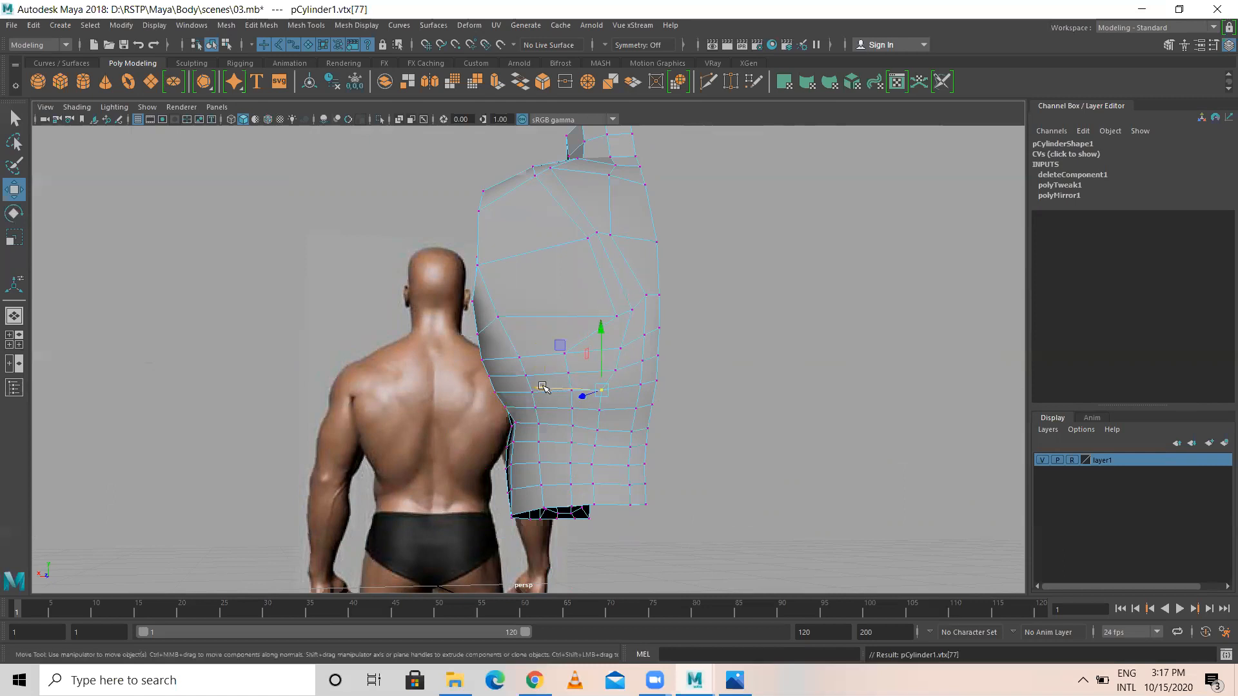
key("Down")
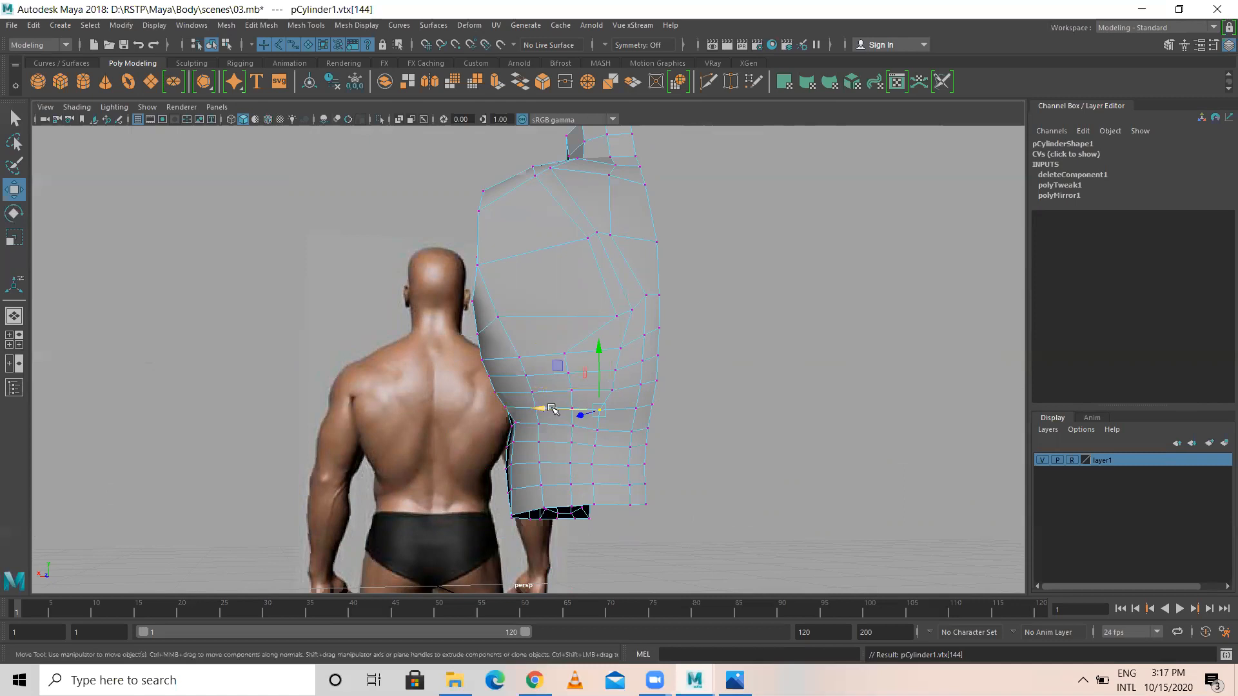
key("Down")
mouse_move(549, 427)
left_mouse_down()
mouse_move(526, 428)
mouse_move(539, 428)
left_mouse_up()
- Pull the lower-back vertices beside the spine outward so the muscle line tapers diagonally towards the waist
left_click(613, 389)
left_click(641, 385)
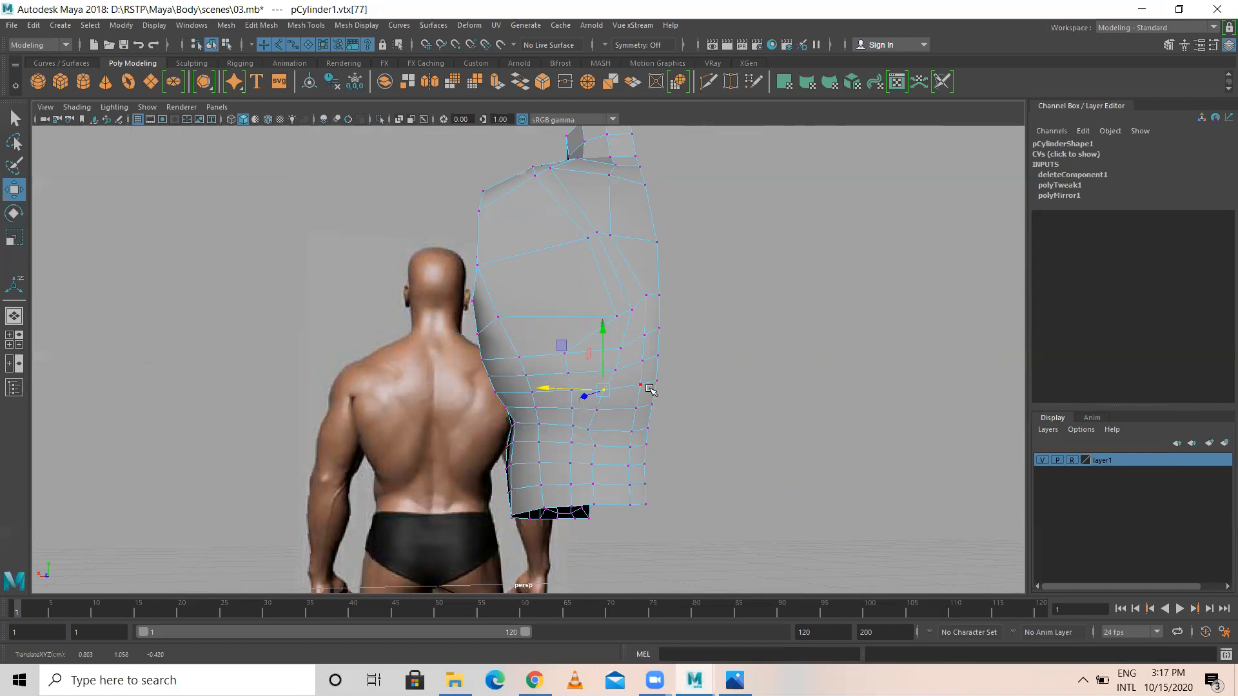
left_click_drag(604, 386, 560, 428)
left_click(637, 407)
left_click(632, 431)
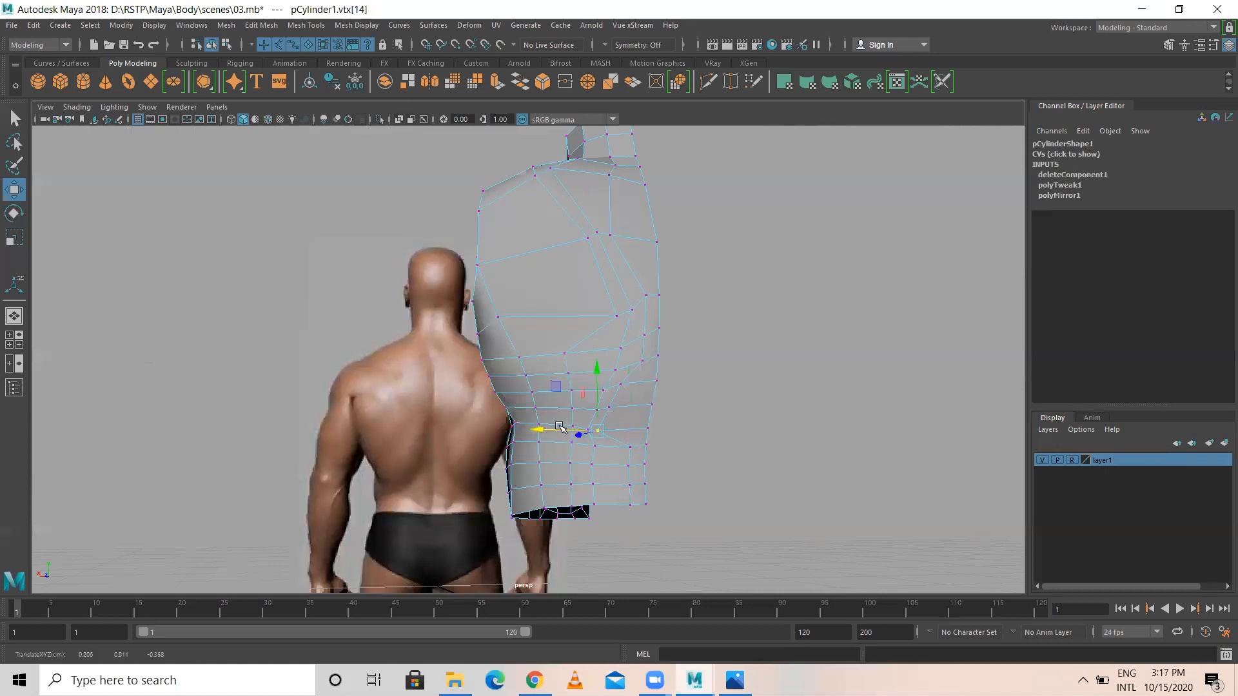
- Raise the closely spaced vertices on the lower part of the back muscle line slightly
left_click(621, 384)
left_click(615, 371)
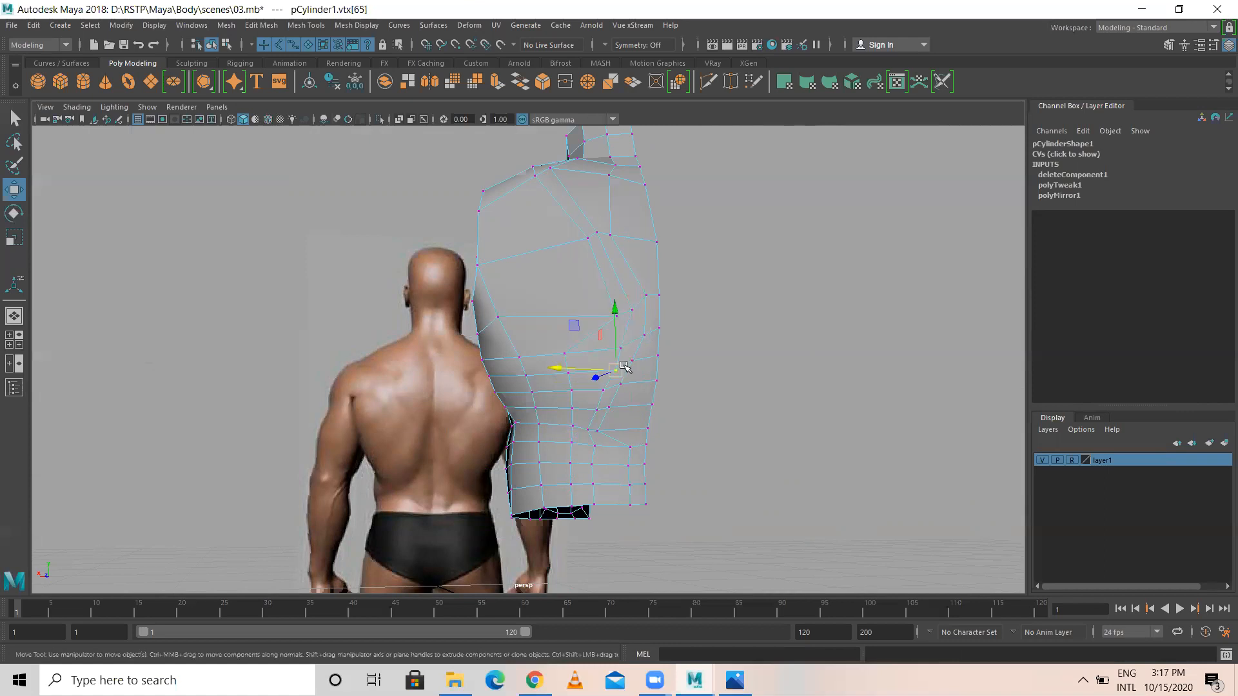
left_click_drag(614, 319, 618, 286)
left_click(621, 349)
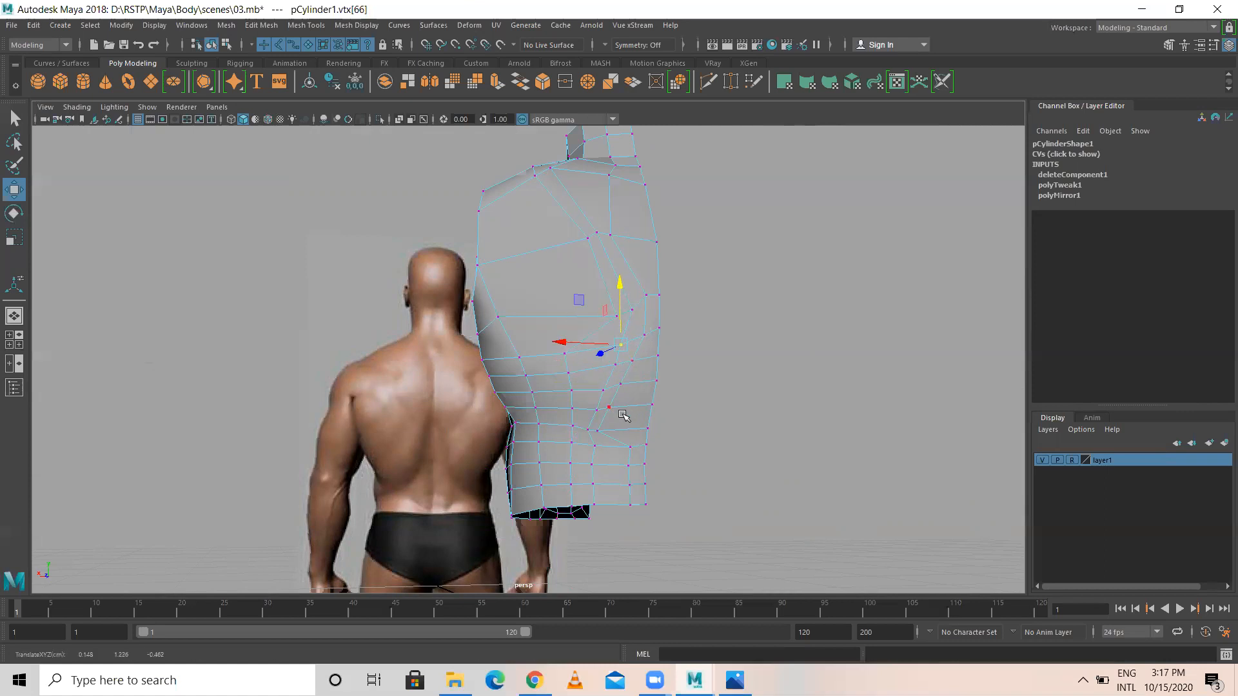
- Reposition the vertices across the outer waist and lower back to even out the rows beneath the back muscle
left_click(573, 443)
left_click_drag(570, 396, 566, 410)
left_click(539, 468)
left_click_drag(490, 469, 502, 458)
left_click(571, 463)
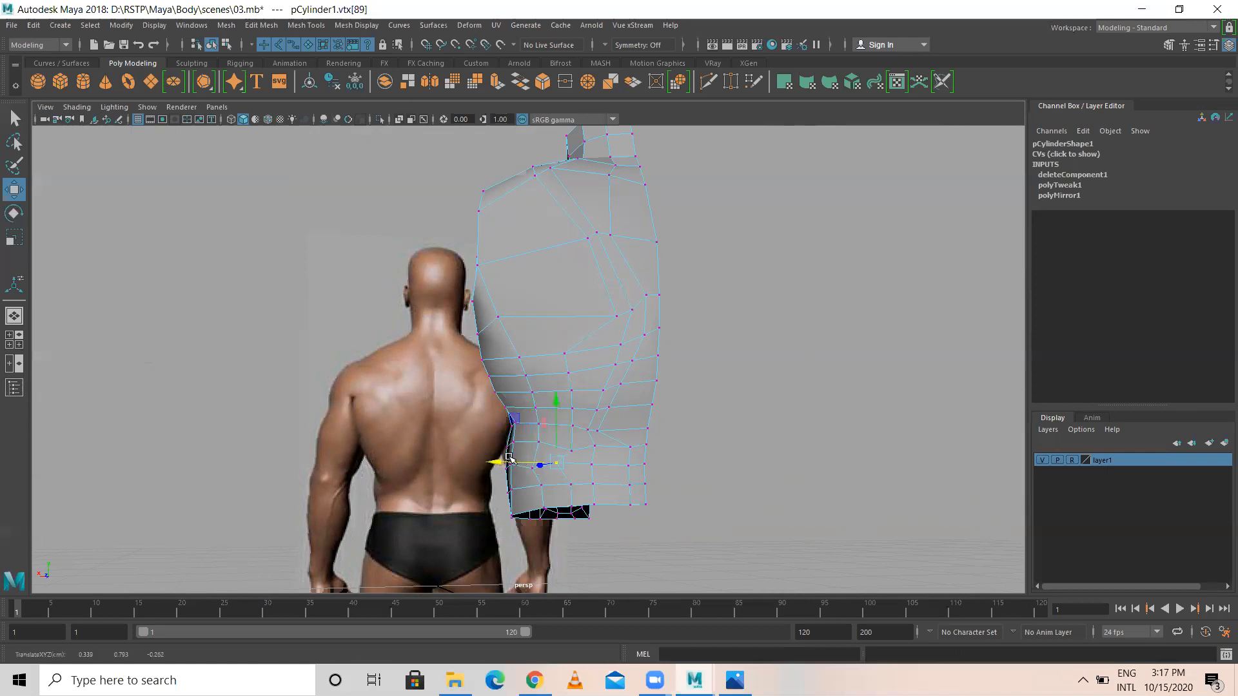
left_click_drag(554, 407, 541, 445)
left_click(597, 445)
left_click(707, 448)
left_click(572, 450)
left_click_drag(522, 450, 516, 450)
left_click_drag(562, 387, 562, 394)
left_click_drag(504, 453, 573, 483)
- Slide the three lowest vertices of the column beside the spine outward at waist height
left_click(631, 445)
left_click(629, 465)
left_click(630, 485)
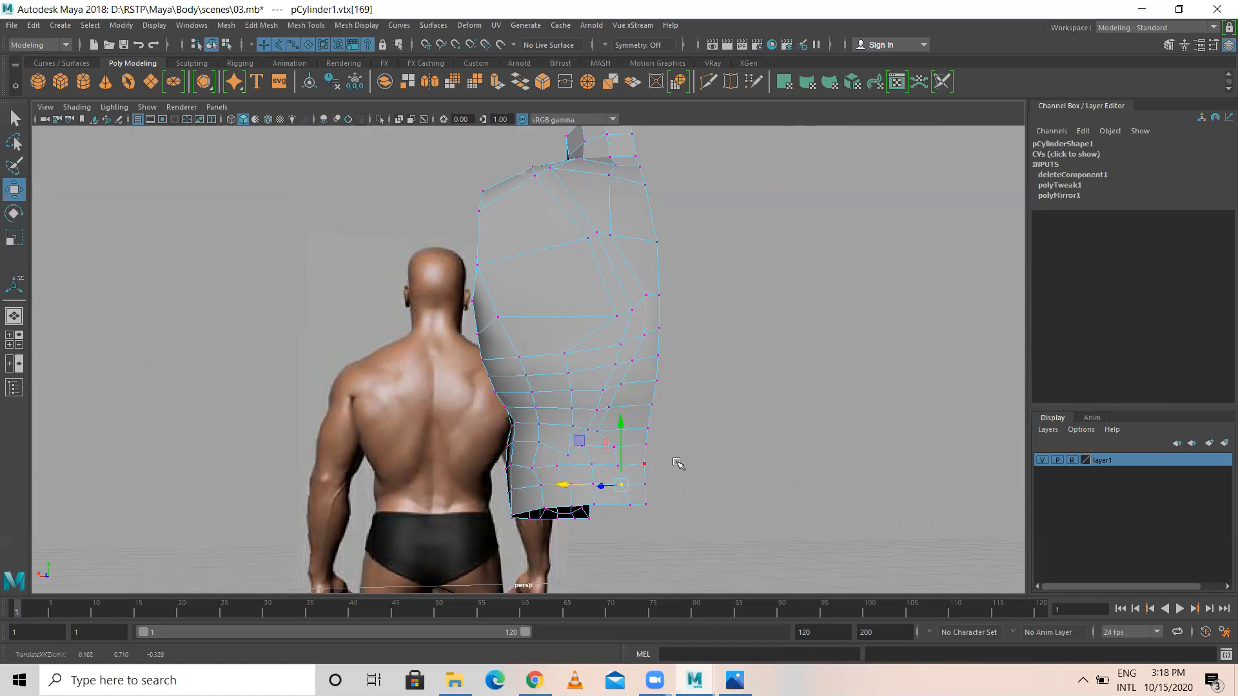
left_click(668, 475)
- Refine the spacing of the lower-back vertices above the waist along the edge of the back muscle
left_click_drag(677, 468, 682, 435, "alt")
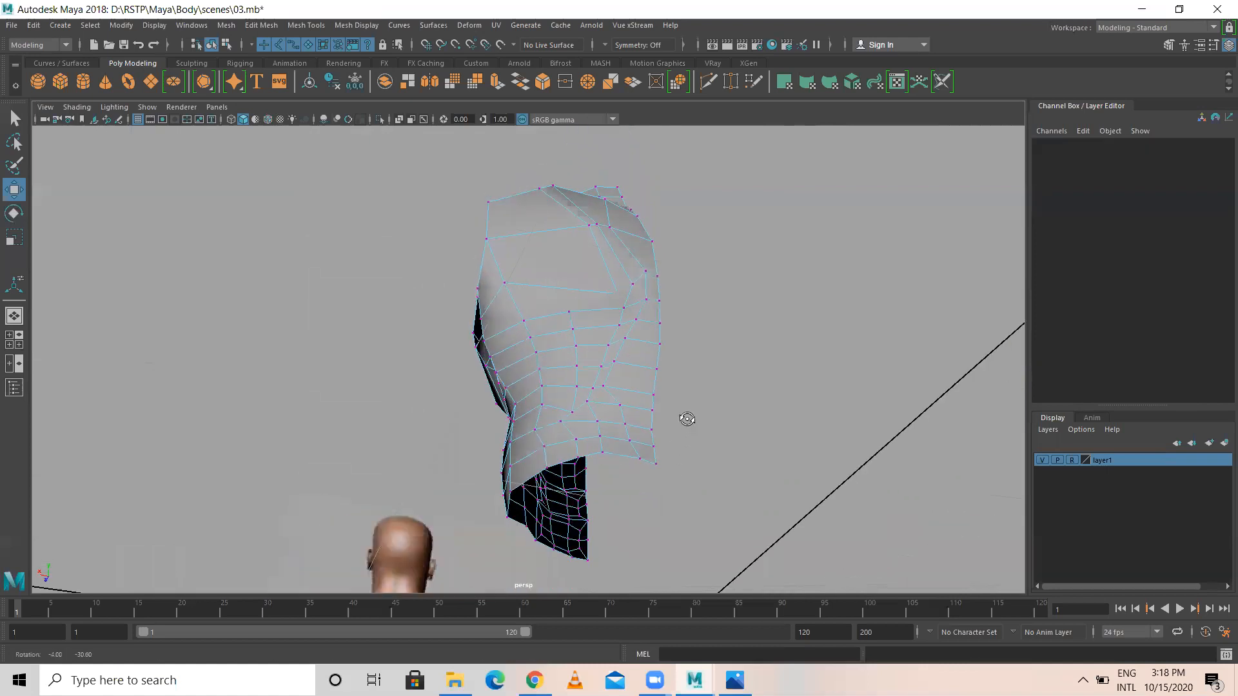
left_click_drag(651, 386, 674, 465)
left_click_drag(680, 469, 604, 410, "alt")
left_click(612, 403)
left_click(604, 410)
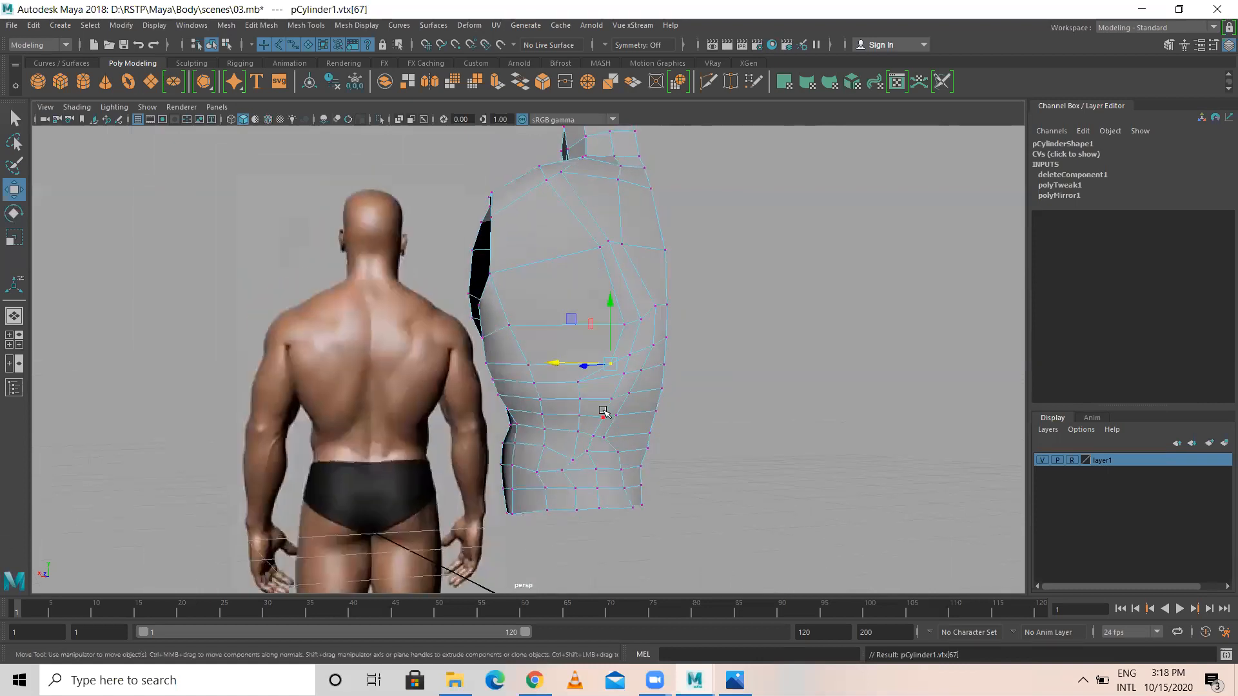
left_click(578, 382)
left_click_drag(548, 382, 539, 415)
left_click(580, 400)
left_click(579, 415)
- Switch to edge editing and nudge the edges along the upper back and shoulder blade to shape the muscle
left_click_drag(643, 369, 612, 347, "alt")
right_click_drag(580, 212, 568, 152)
mouse_move(577, 204)
left_mouse_down("alt")
mouse_move(588, 254)
mouse_move(582, 218)
mouse_move(581, 231)
mouse_move(624, 209)
mouse_move(570, 220)
left_mouse_up("alt")
left_click(571, 221)
left_click_drag(613, 279, 638, 291, "alt")
left_click(624, 300, "shift")
left_click_drag(574, 258, 571, 257)
left_click_drag(647, 294, 609, 294, "alt")
left_click(639, 295)
left_click_drag(584, 294, 586, 293)
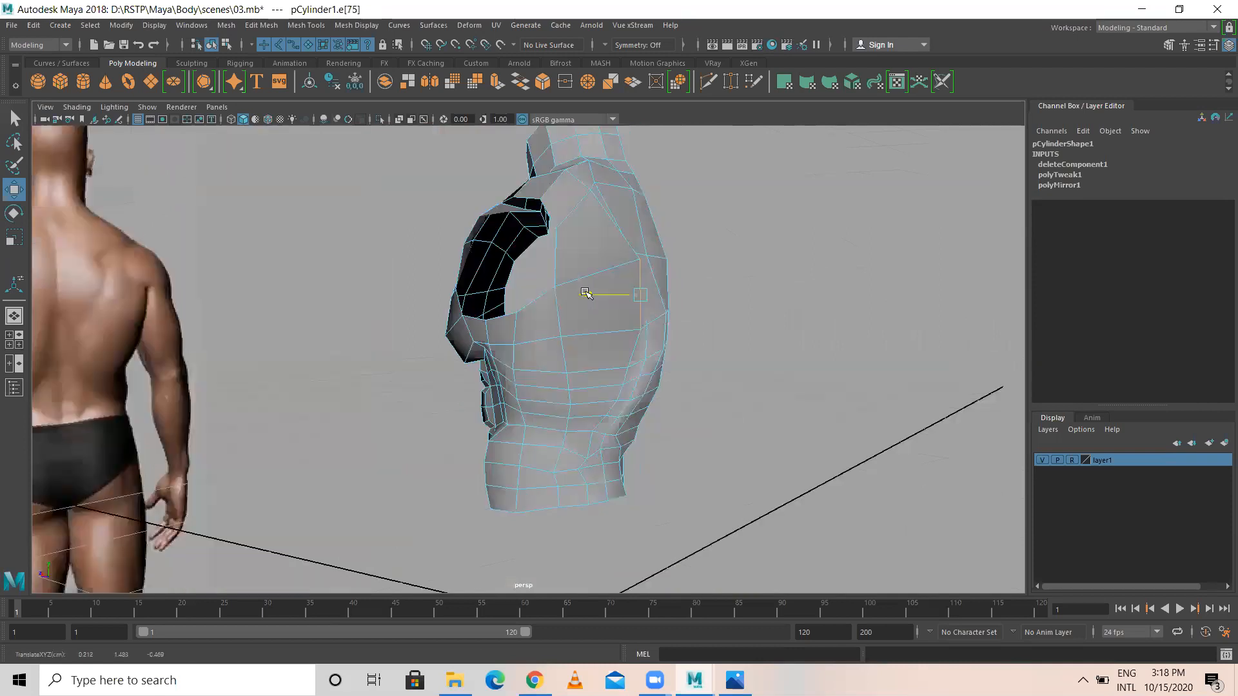
- Select the chain of edges running down the lower back along the border of the back muscle
left_click_drag(622, 332, 630, 339, "alt")
left_click(630, 339)
left_click(624, 363, "shift")
left_click(616, 381, "shift")
left_click(611, 394, "shift")
left_click(600, 410, "shift")
left_click_drag(552, 361, 528, 374, "alt")
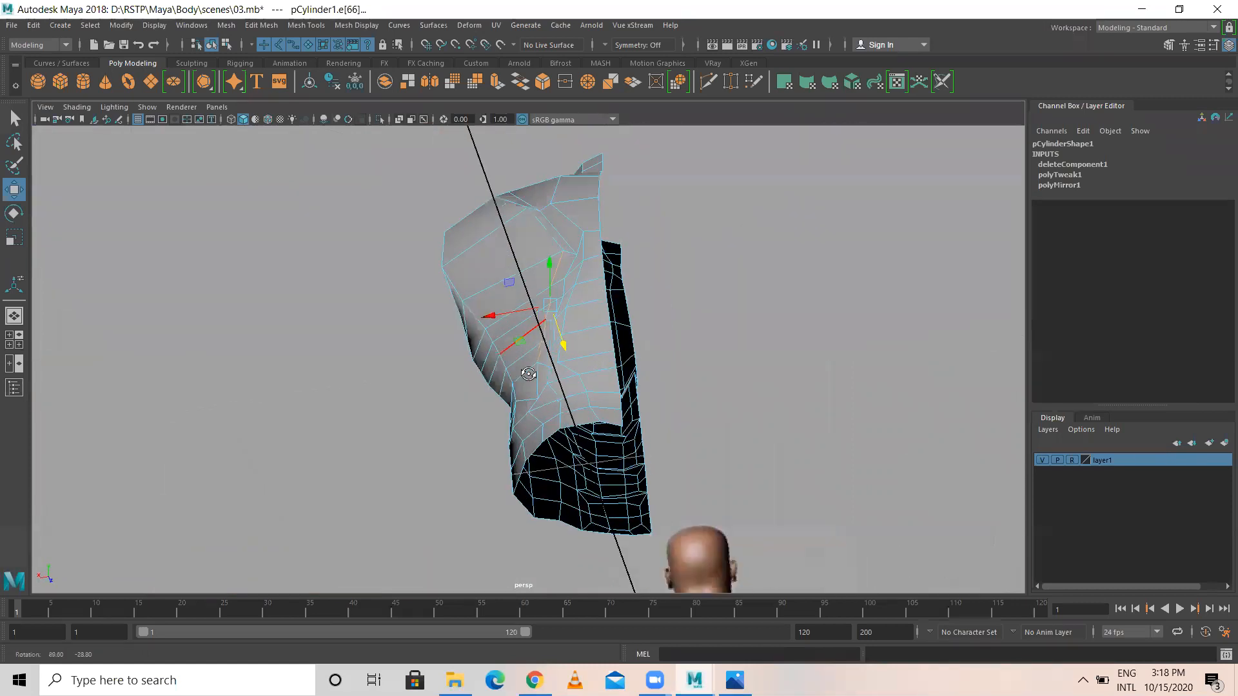